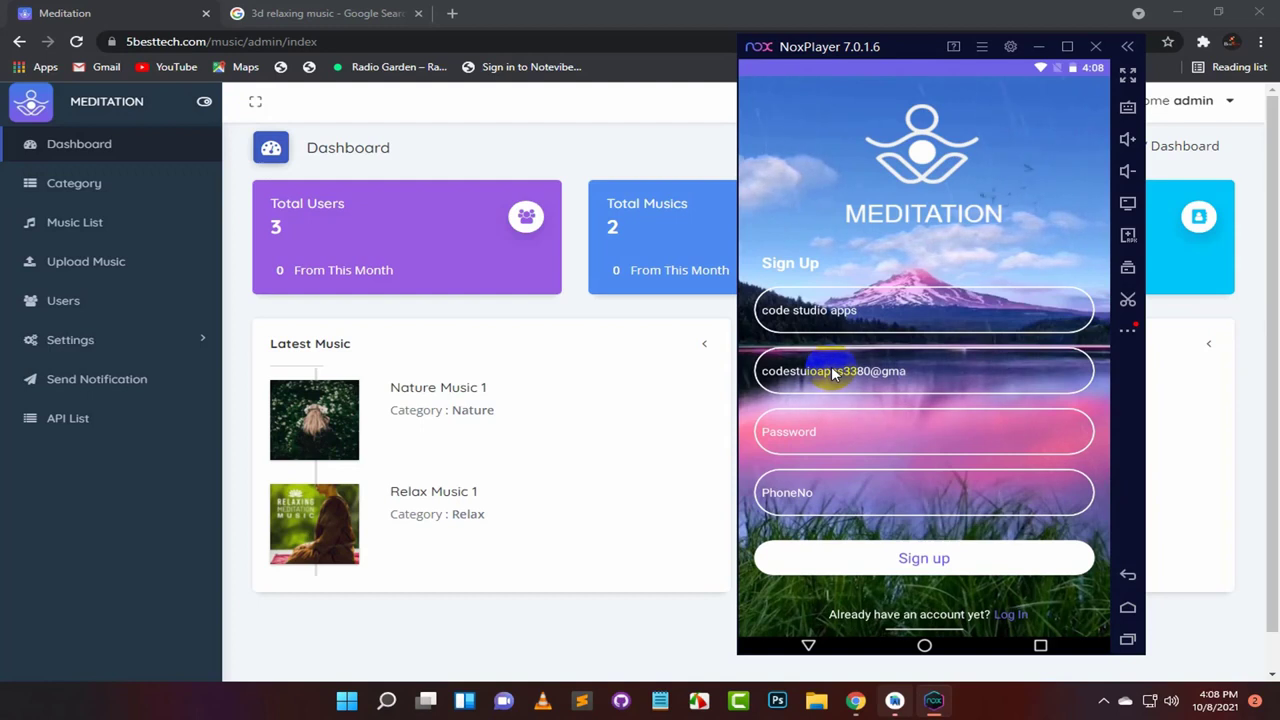
# Step: Finish the e-mail, enter the account password and phone number, then submit the Meditation sign-up form
pyautogui.write('.com')
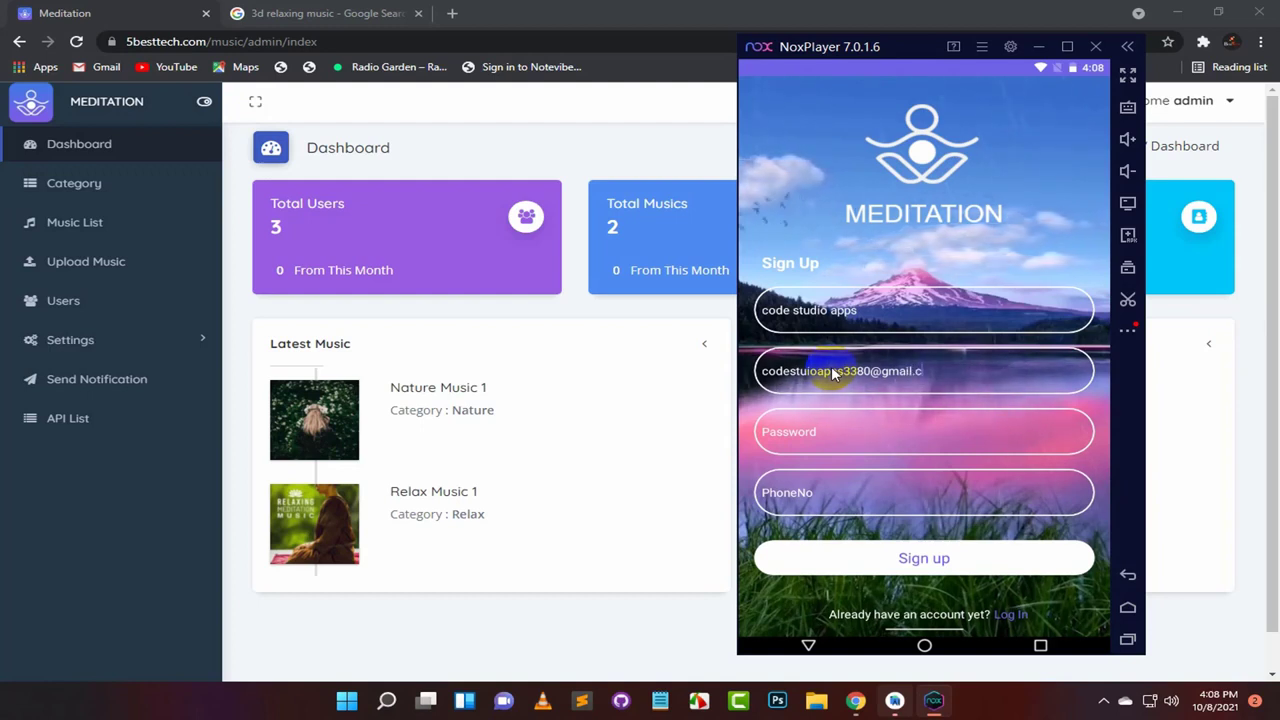
pyautogui.click(837, 432)
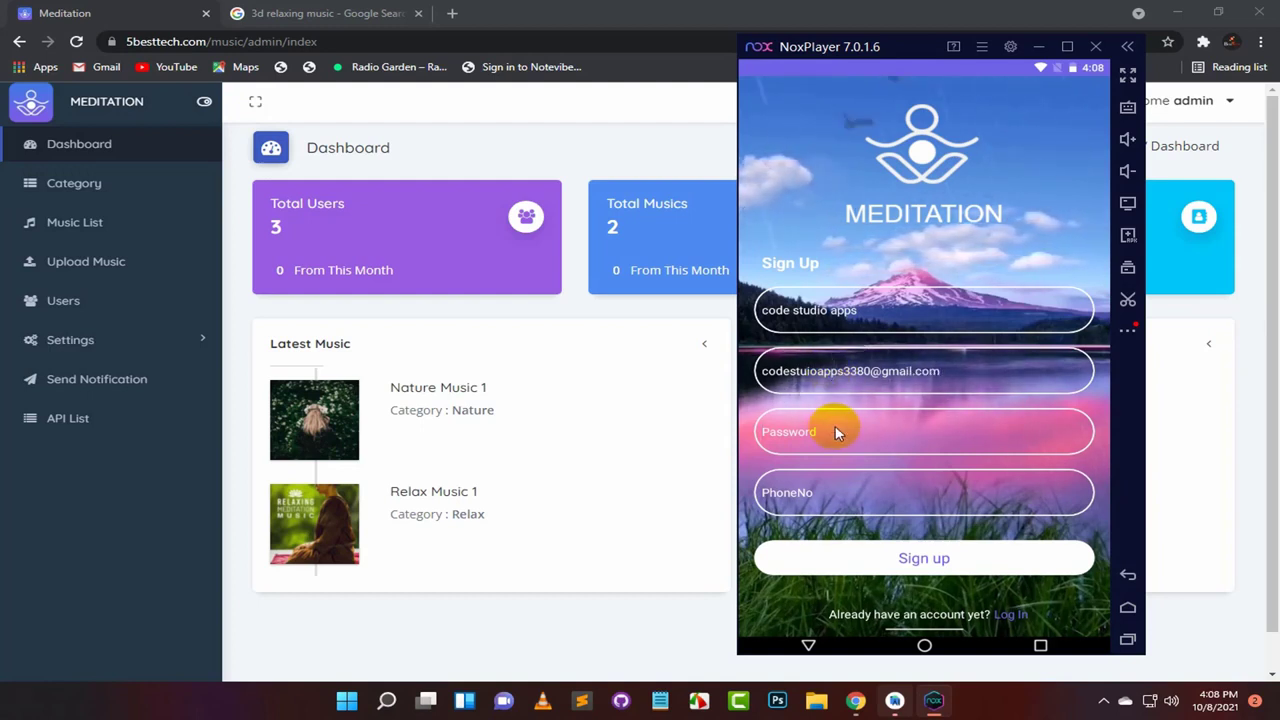
pyautogui.write('123456uiop')
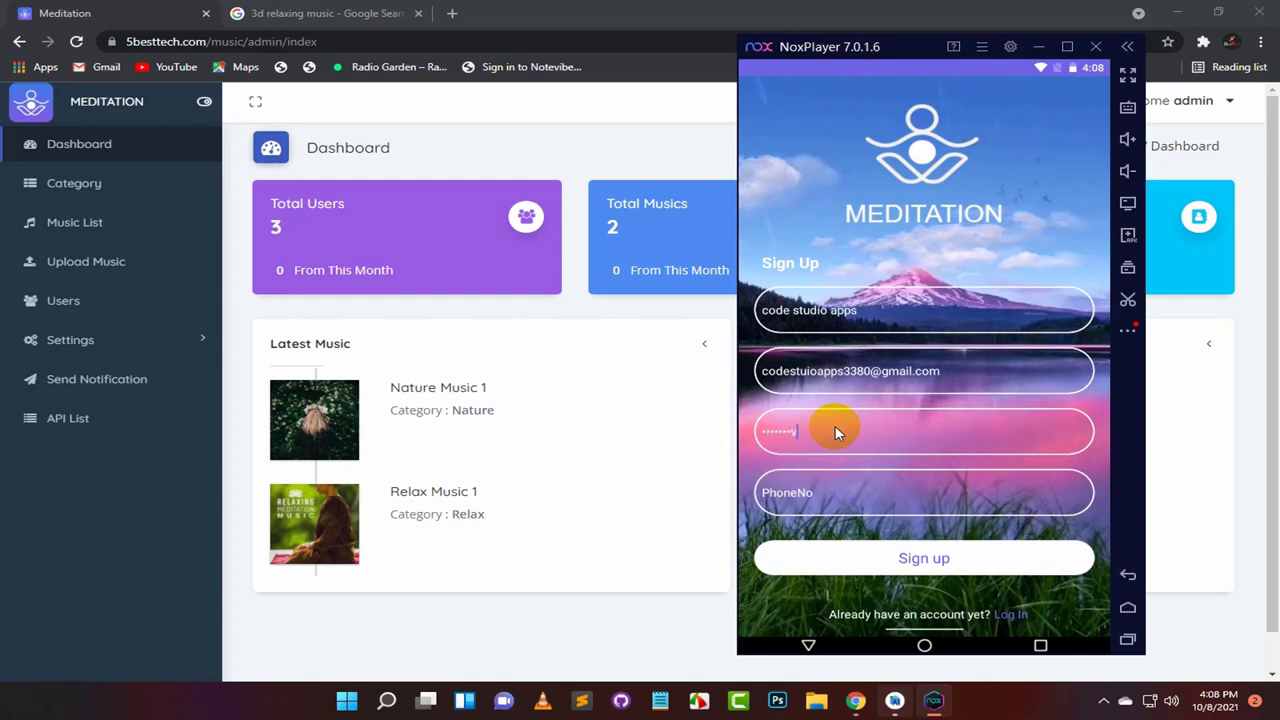
pyautogui.click(853, 506)
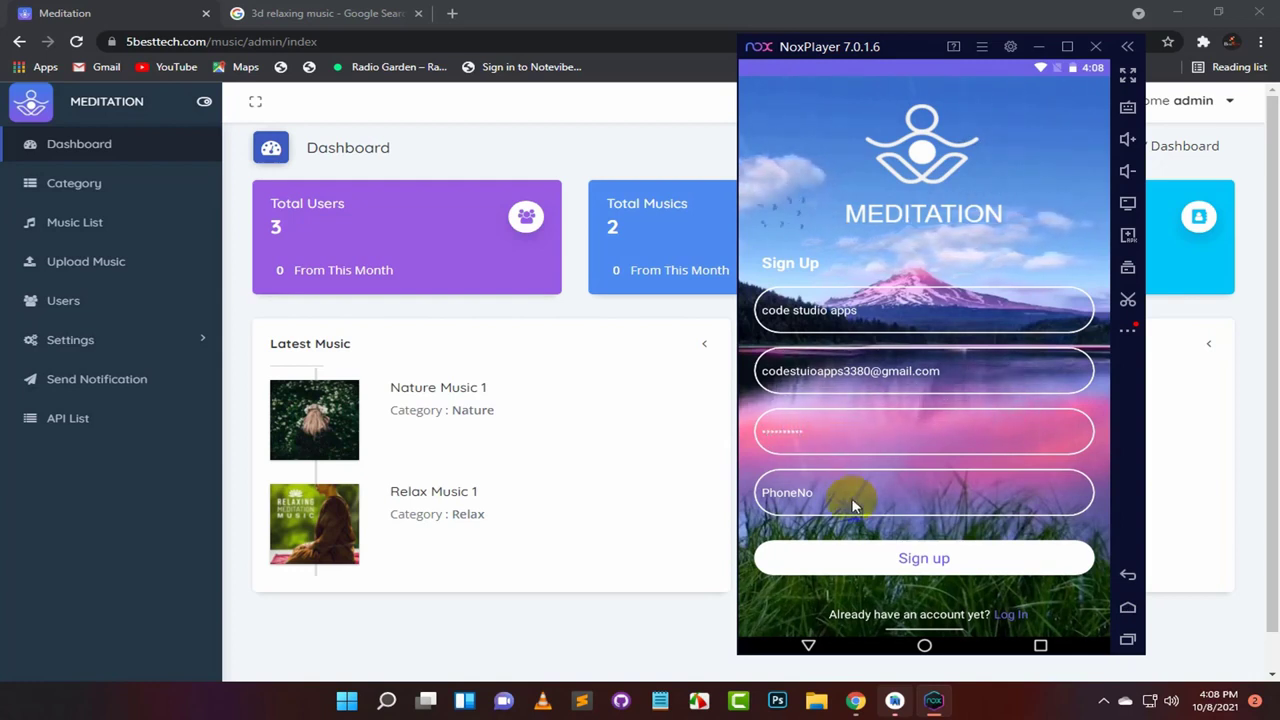
pyautogui.click(816, 492)
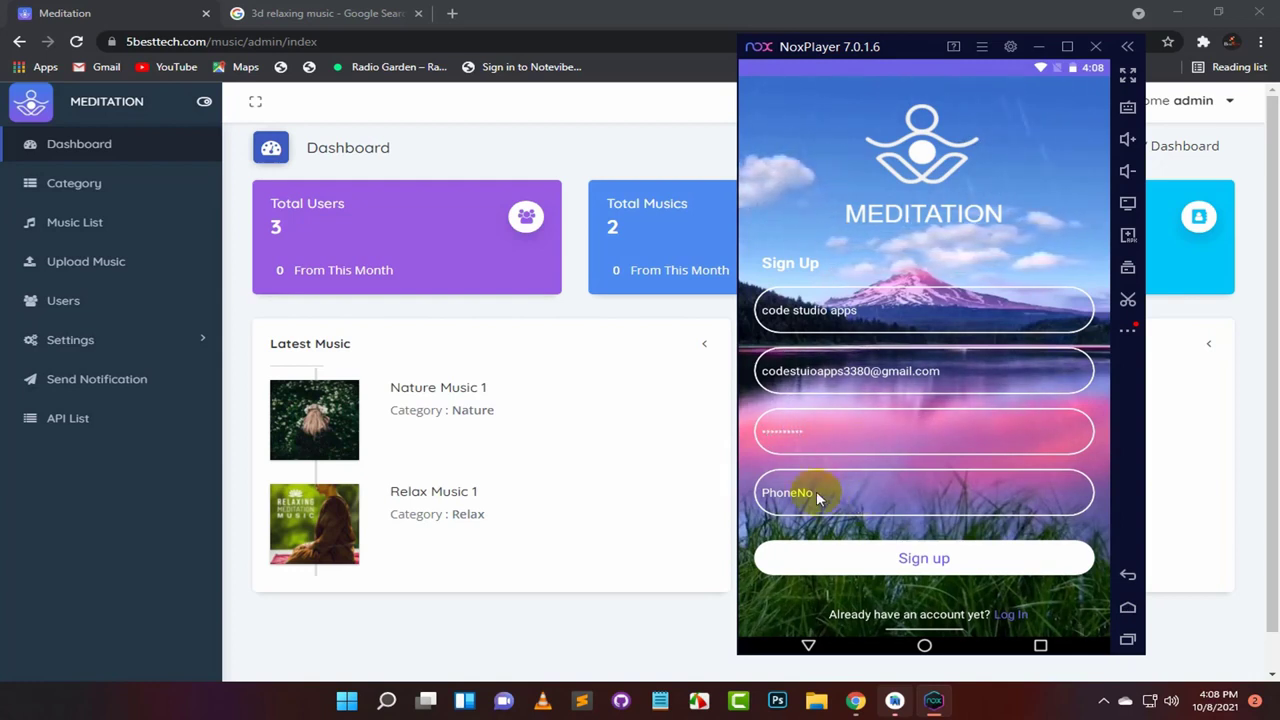
pyautogui.write('555')
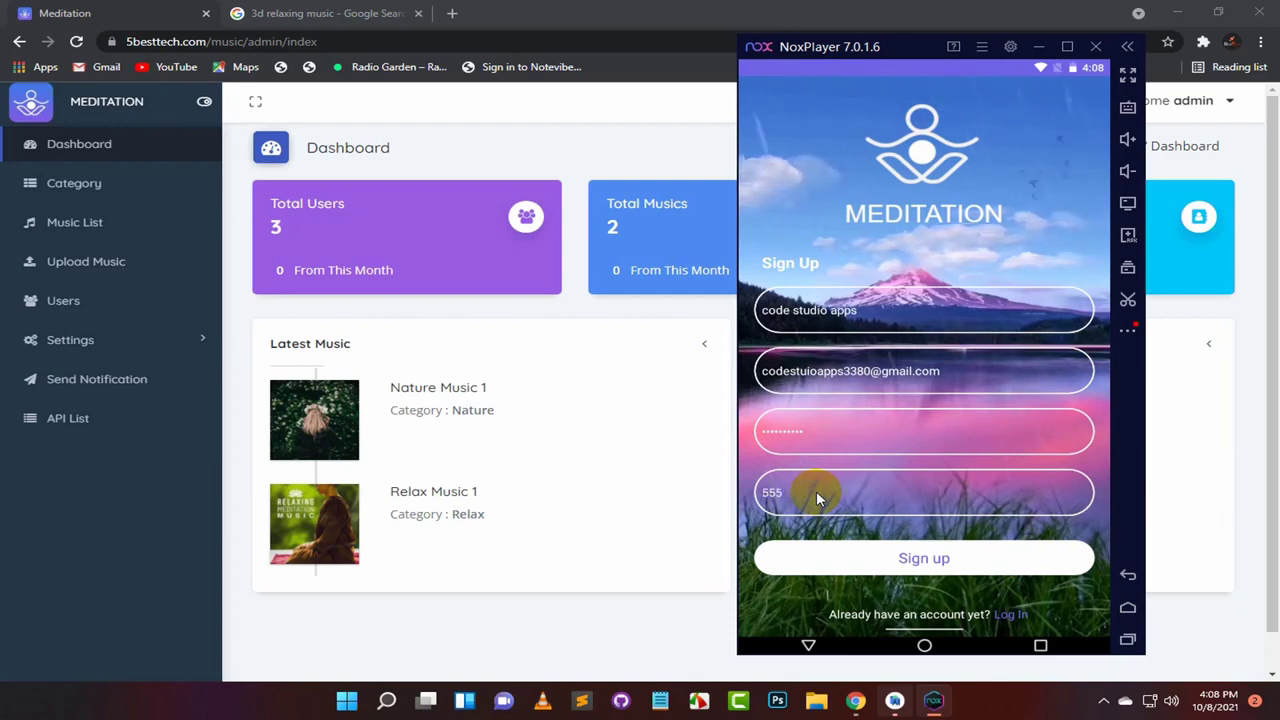
pyautogui.write('22333322')
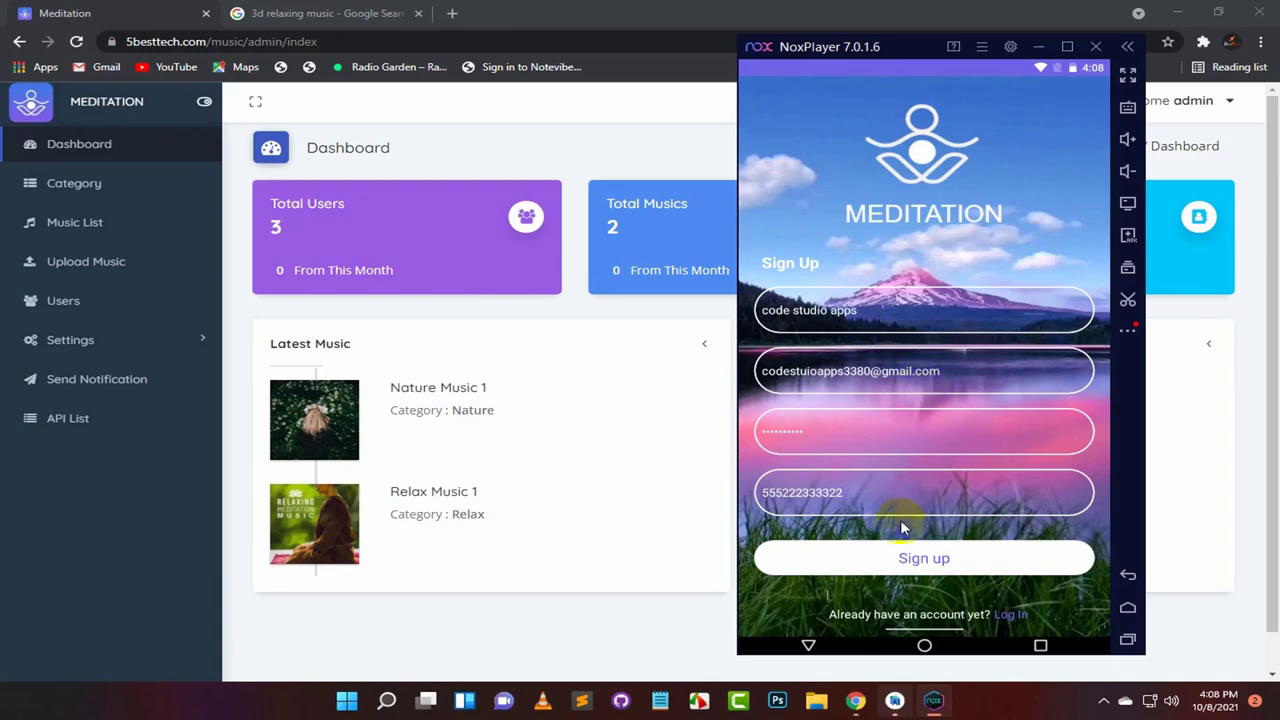
pyautogui.click(913, 560)
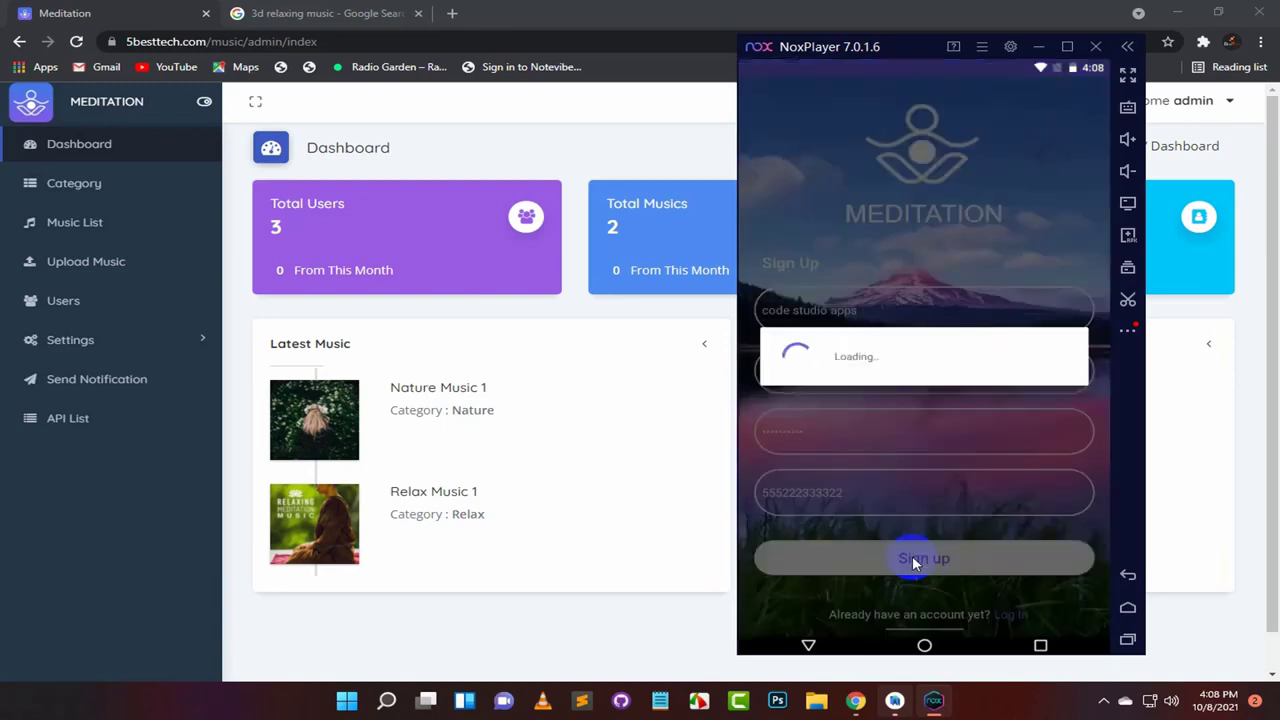
# Step: Go through the app's first-run walkthrough tips to the end
pyautogui.click(913, 560)
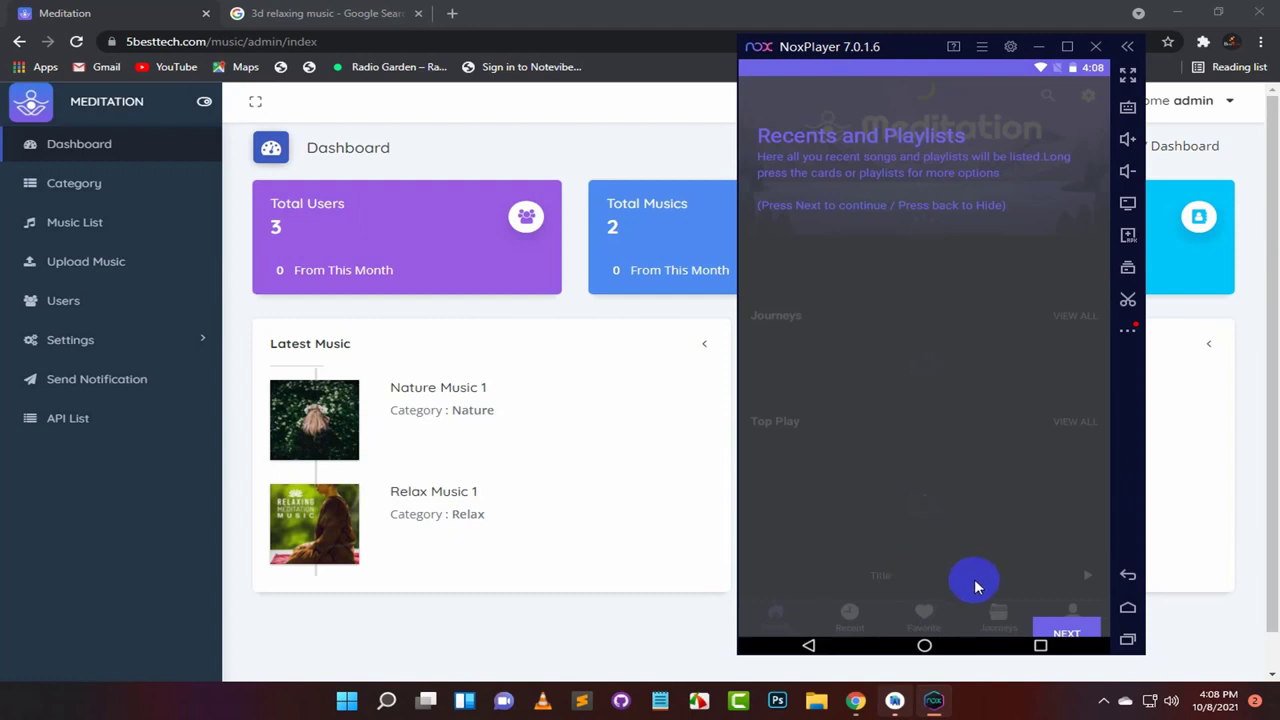
pyautogui.click(1066, 634)
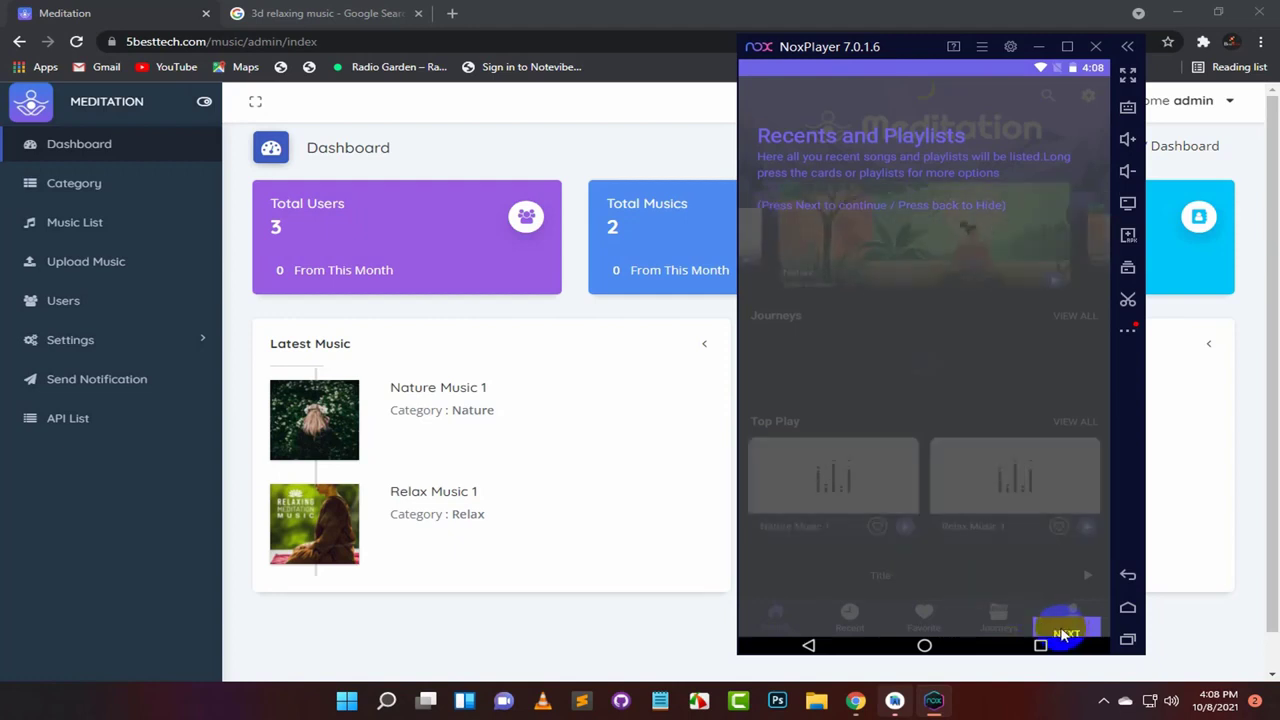
pyautogui.click(1066, 634)
pyautogui.click(1065, 634)
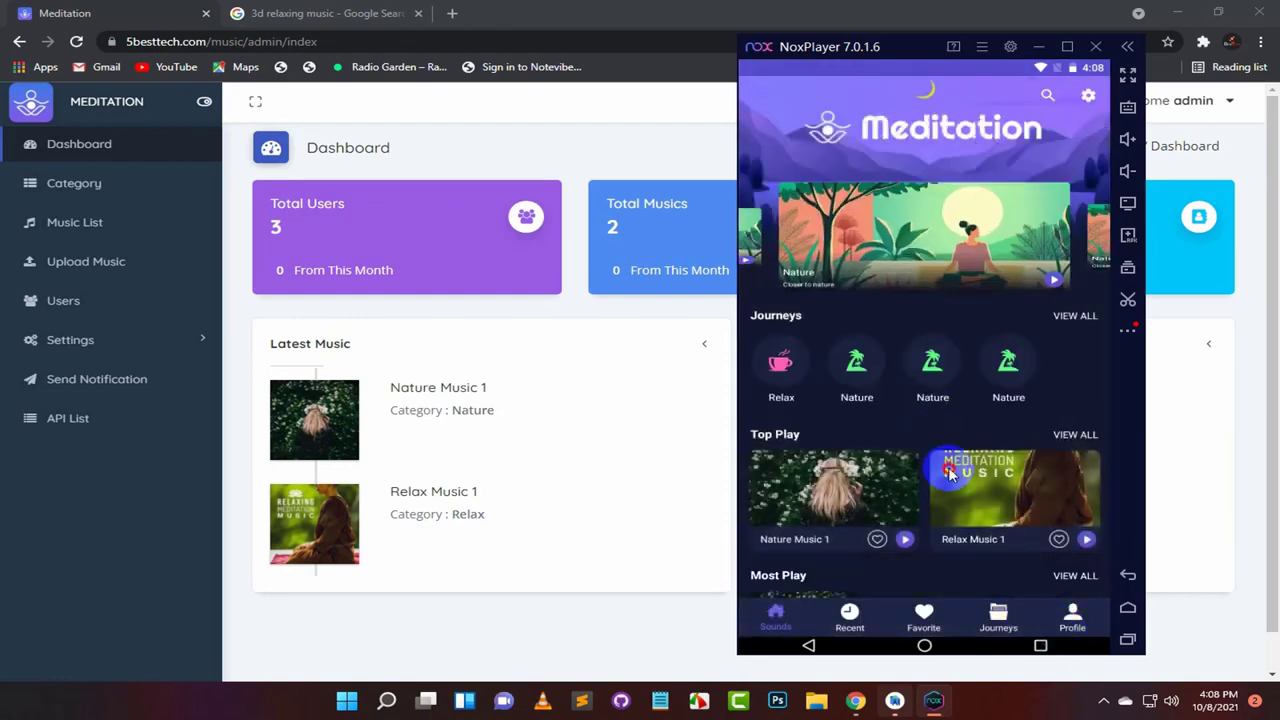
# Step: View the Nature journey, then return to the home screen with its Top Play tracks
pyautogui.scroll(-3, 945, 380)
pyautogui.scroll(3, 957, 330)
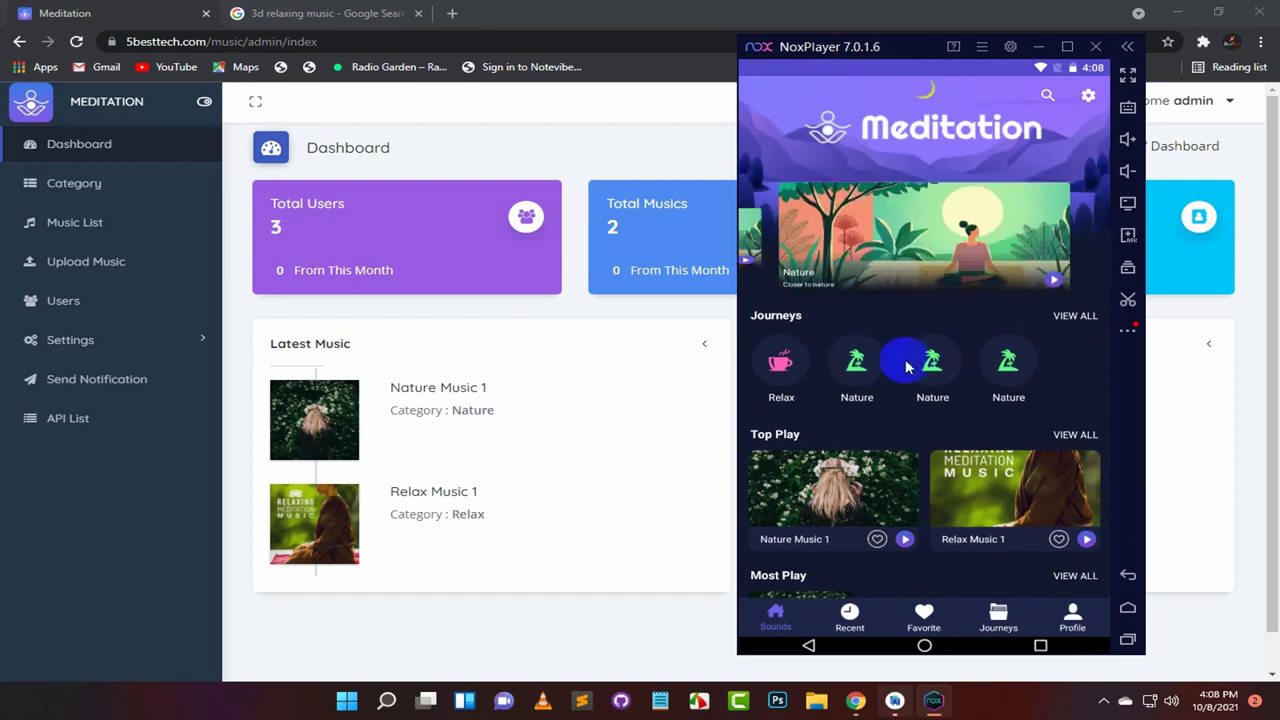
pyautogui.click(875, 372)
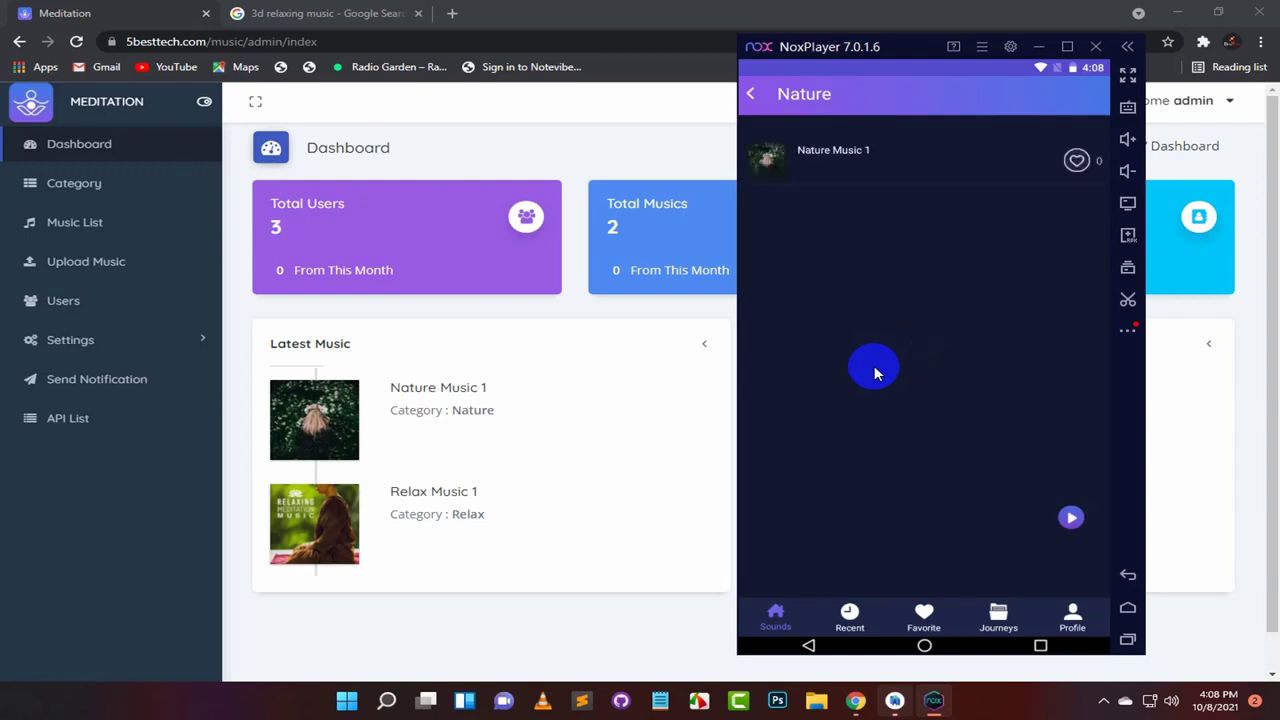
pyautogui.click(752, 98)
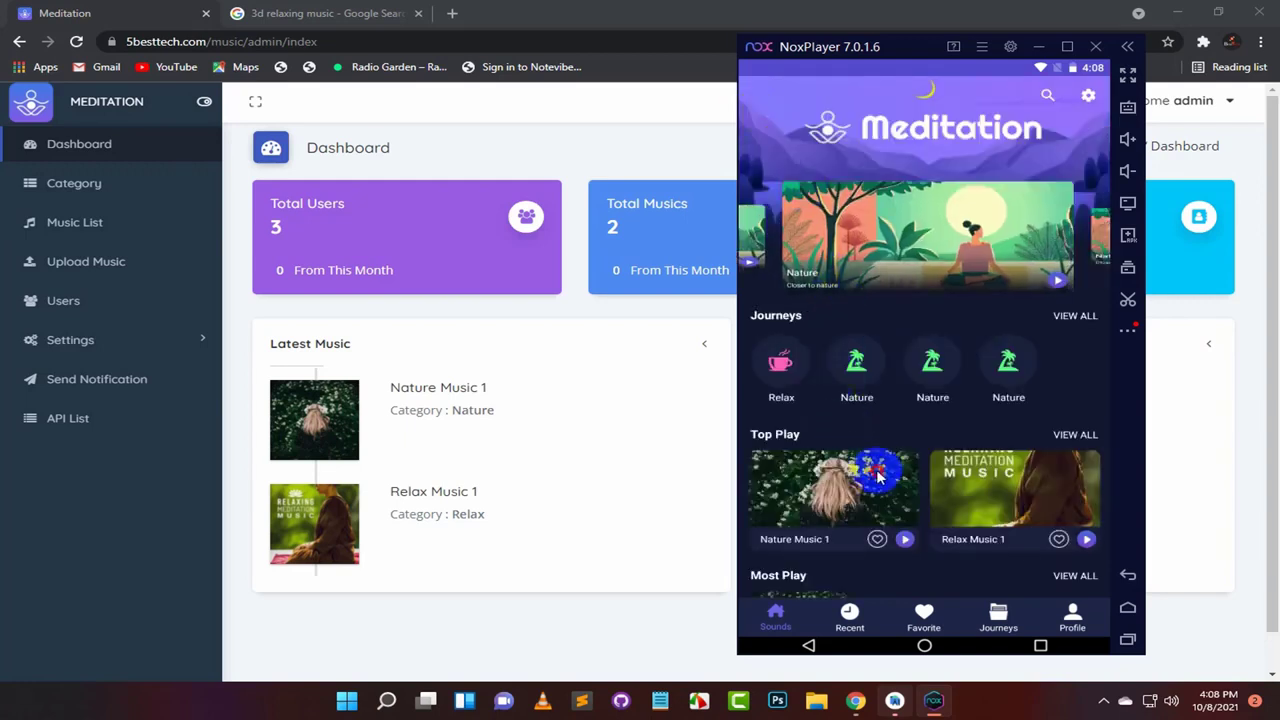
pyautogui.moveTo(876, 471); pyautogui.dragTo(868, 312)
# Step: Play Relax Music 1, save it, and collapse the player
pyautogui.click(1006, 358)
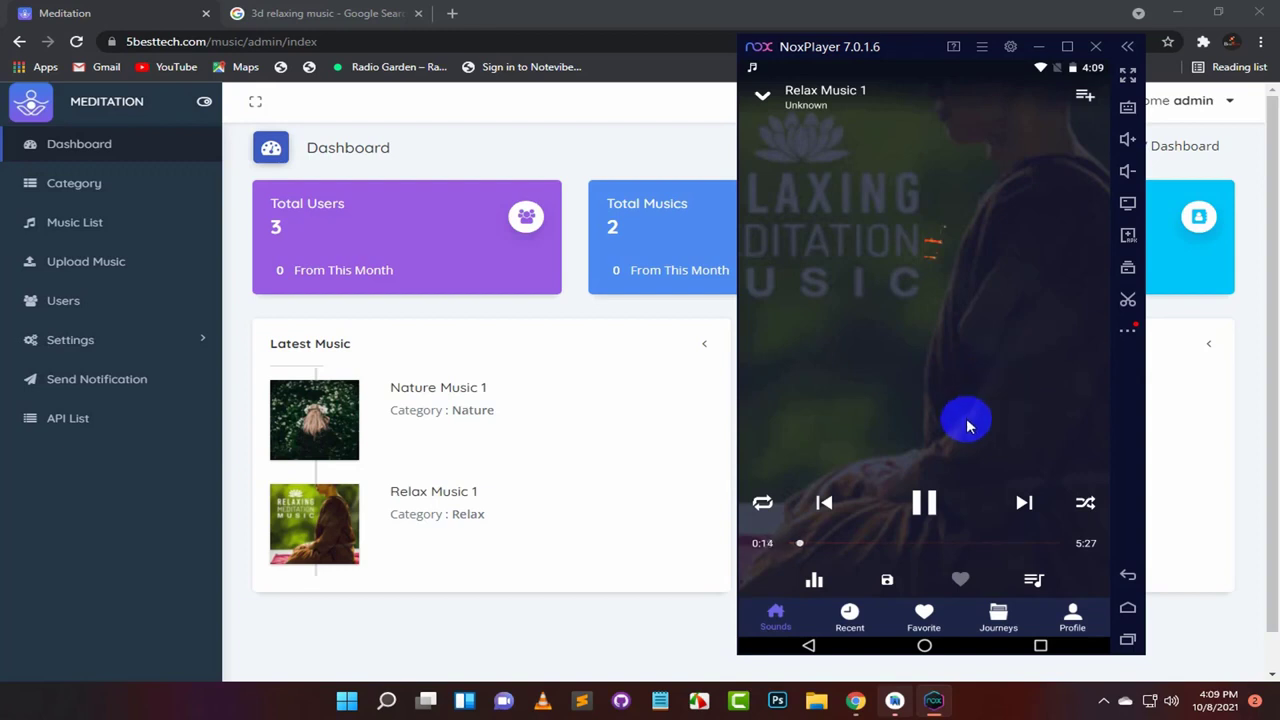
pyautogui.click(888, 584)
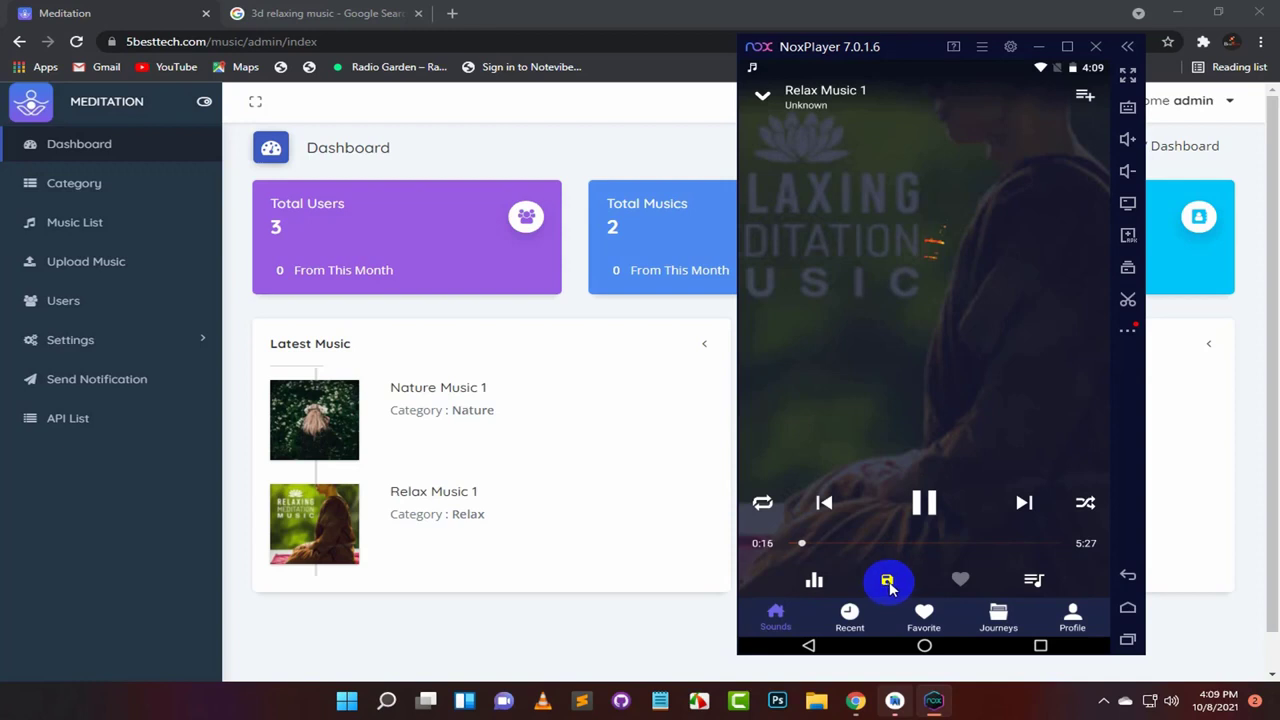
pyautogui.click(762, 95)
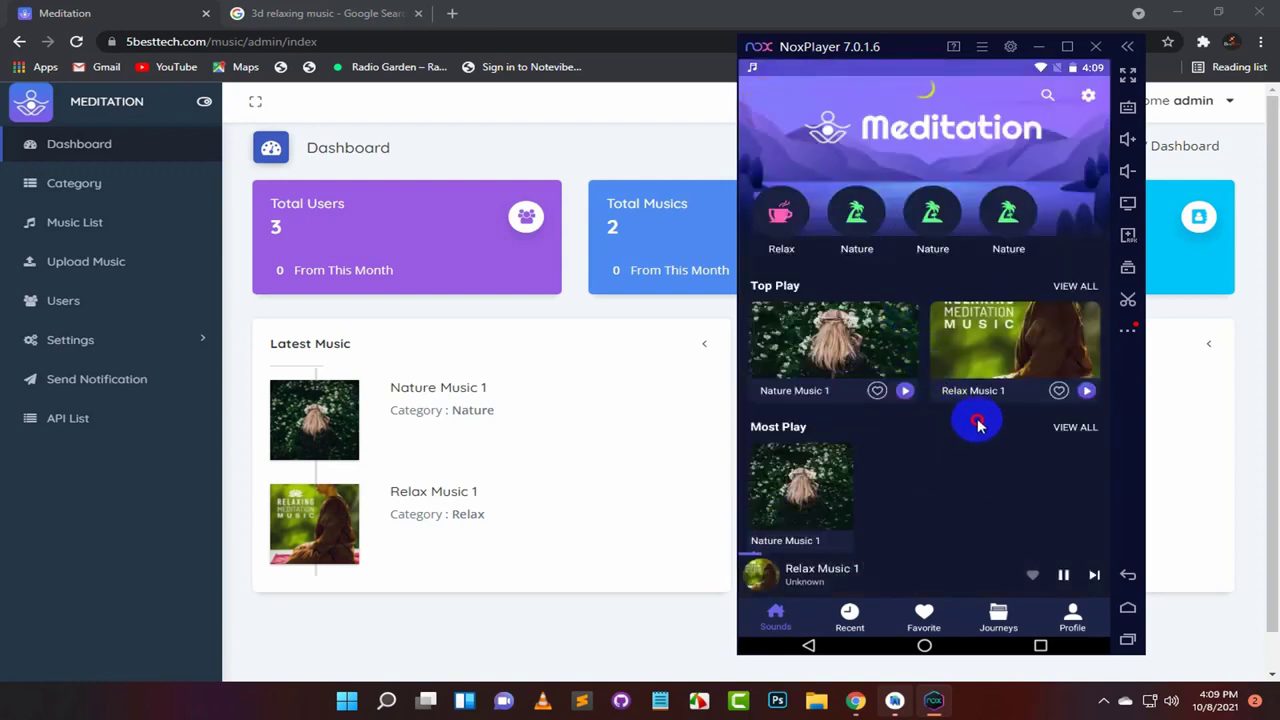
# Step: Browse the Recent, Favorite, Journeys and Profile pages of the Meditation app
pyautogui.click(852, 617)
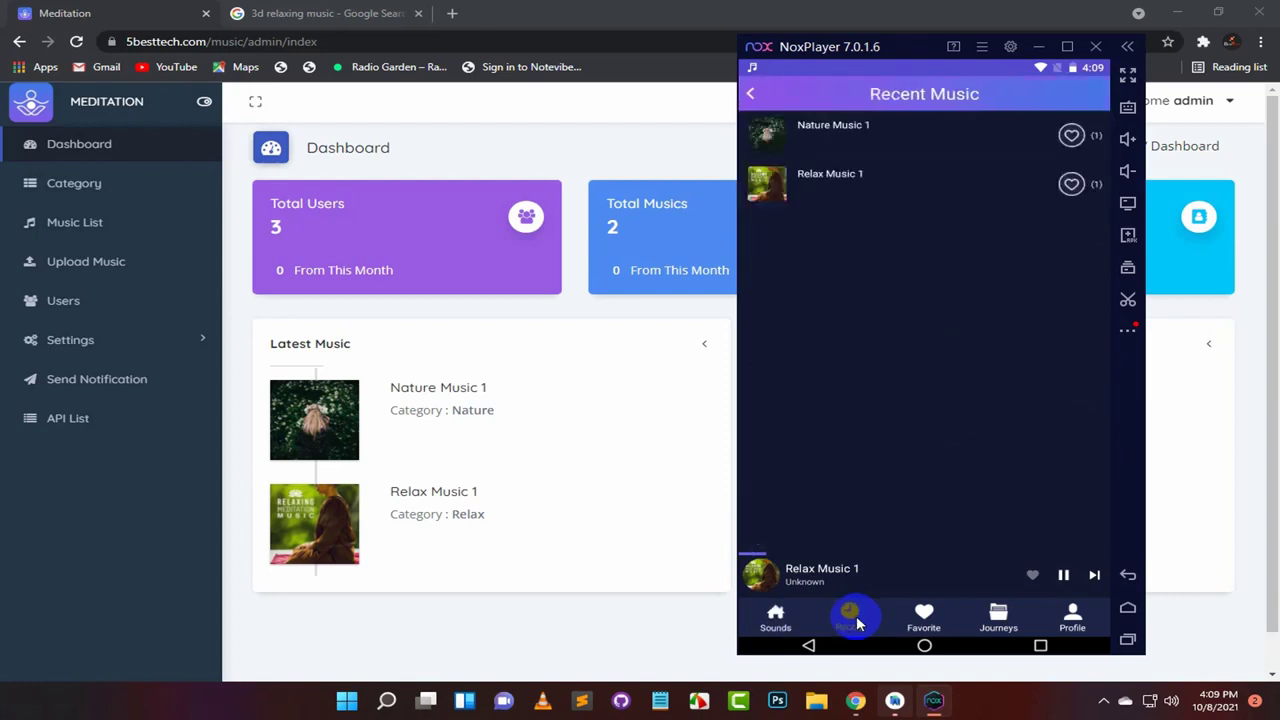
pyautogui.click(923, 617)
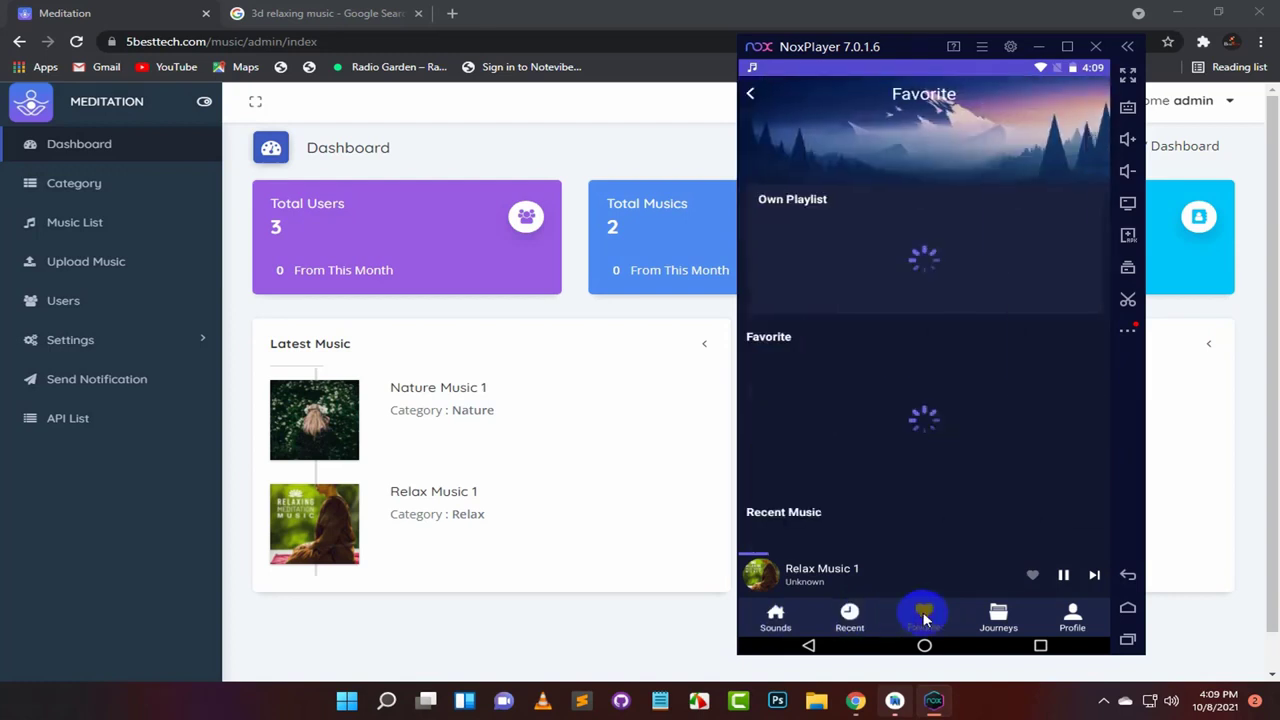
pyautogui.moveTo(923, 620); pyautogui.dragTo(943, 409)
pyautogui.click(998, 614)
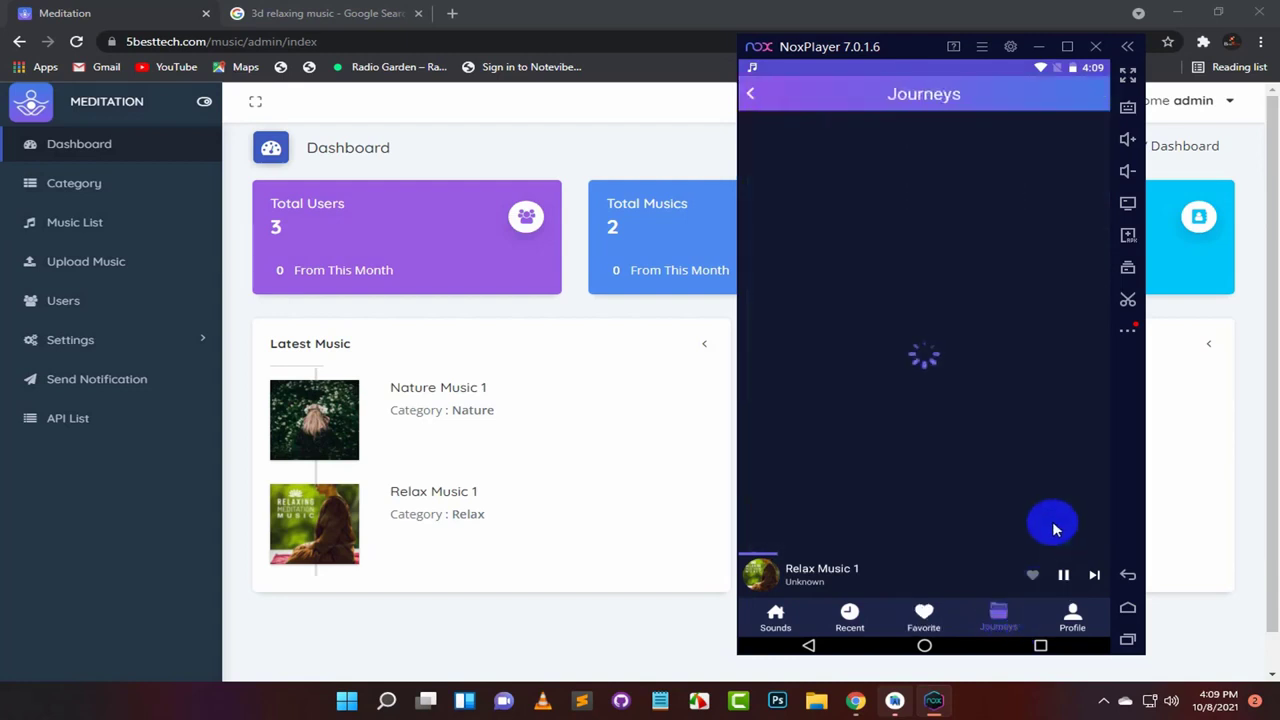
pyautogui.click(1073, 618)
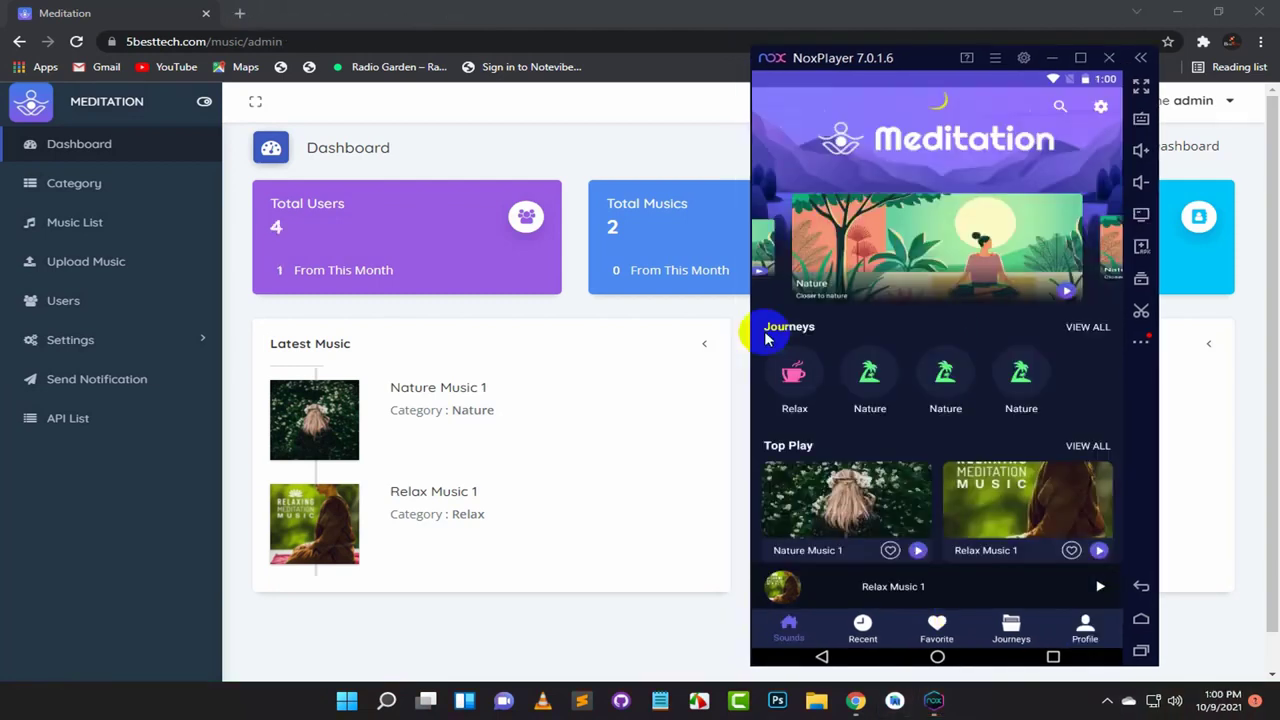
# Step: Move NoxPlayer aside and minimize it to reveal the admin dashboard with 4 users, then start a new tab
pyautogui.moveTo(916, 60); pyautogui.dragTo(949, 53)
pyautogui.moveTo(1030, 480); pyautogui.dragTo(1031, 452)
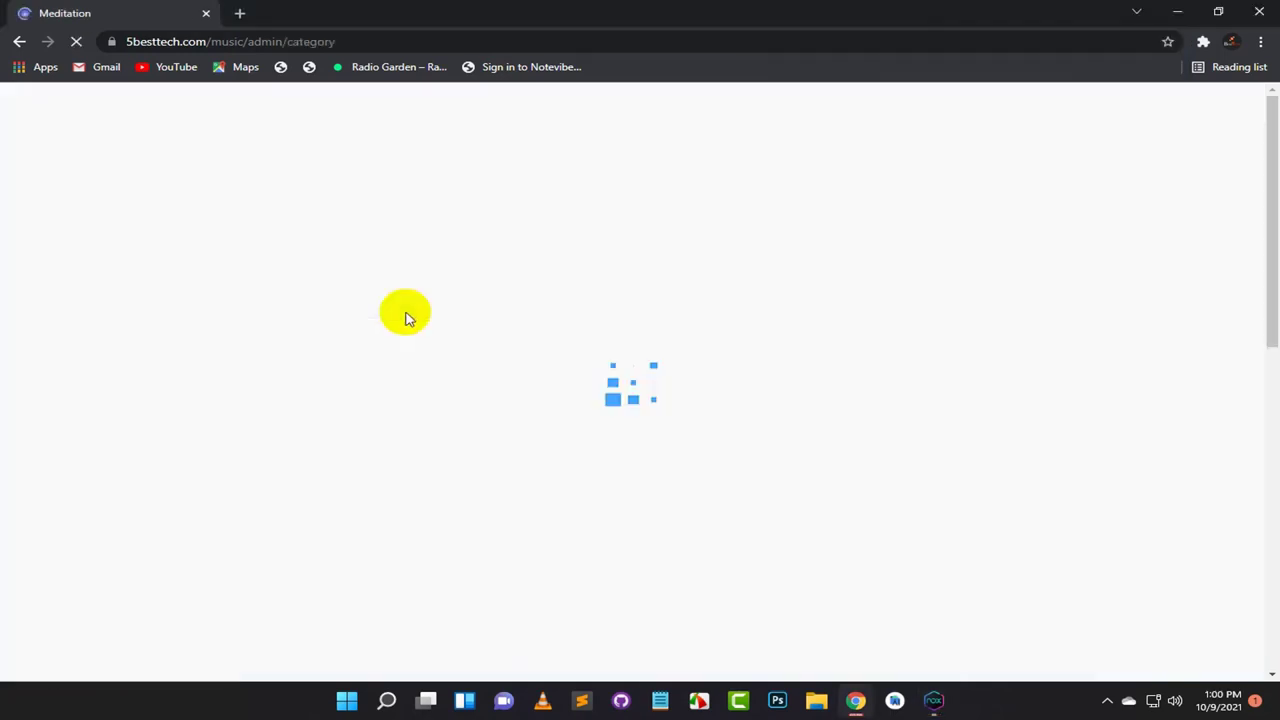
pyautogui.click(110, 222)
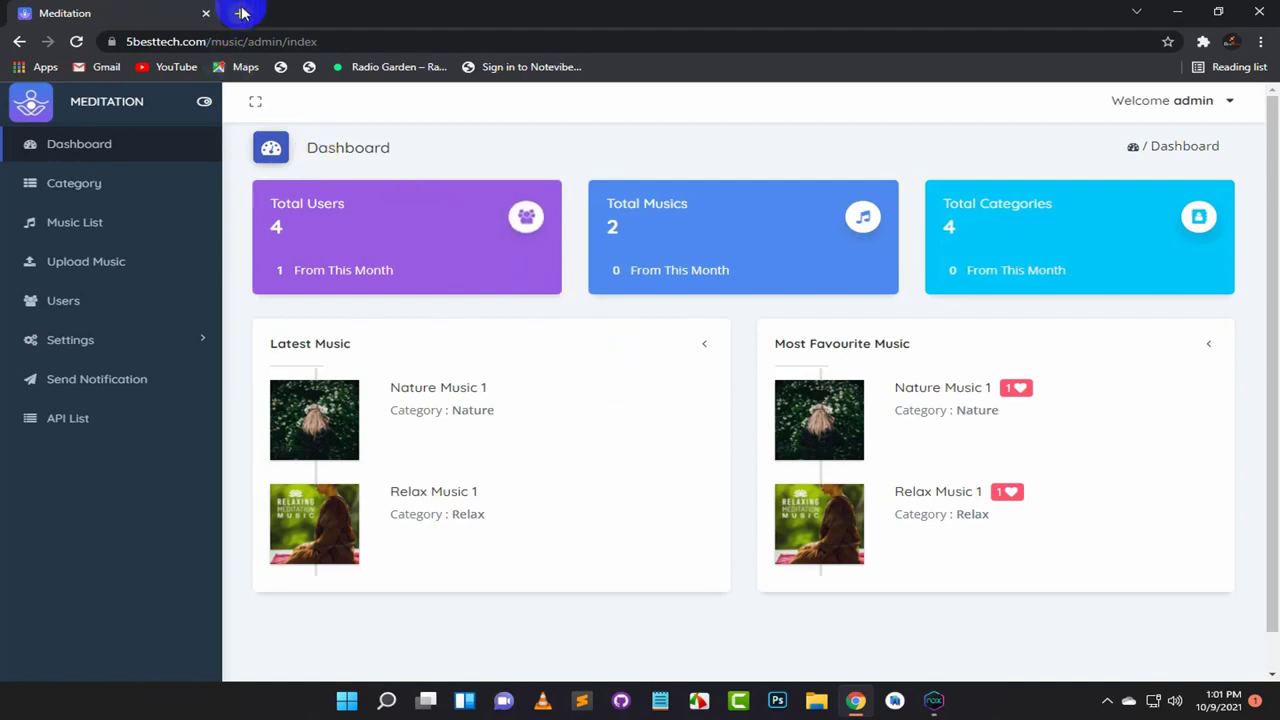
pyautogui.click(240, 13)
# Step: Go to cpanel.5besttech.com and log in with the hosting account credentials
pyautogui.click(258, 40)
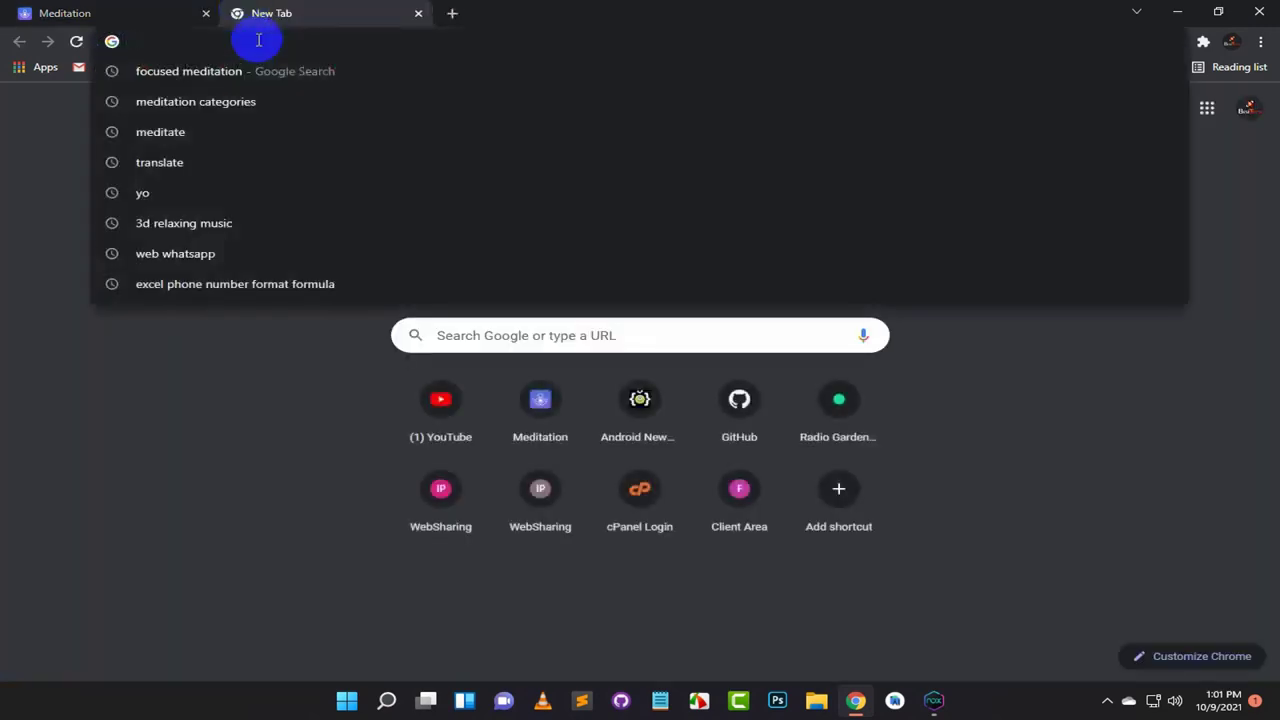
pyautogui.write('c')
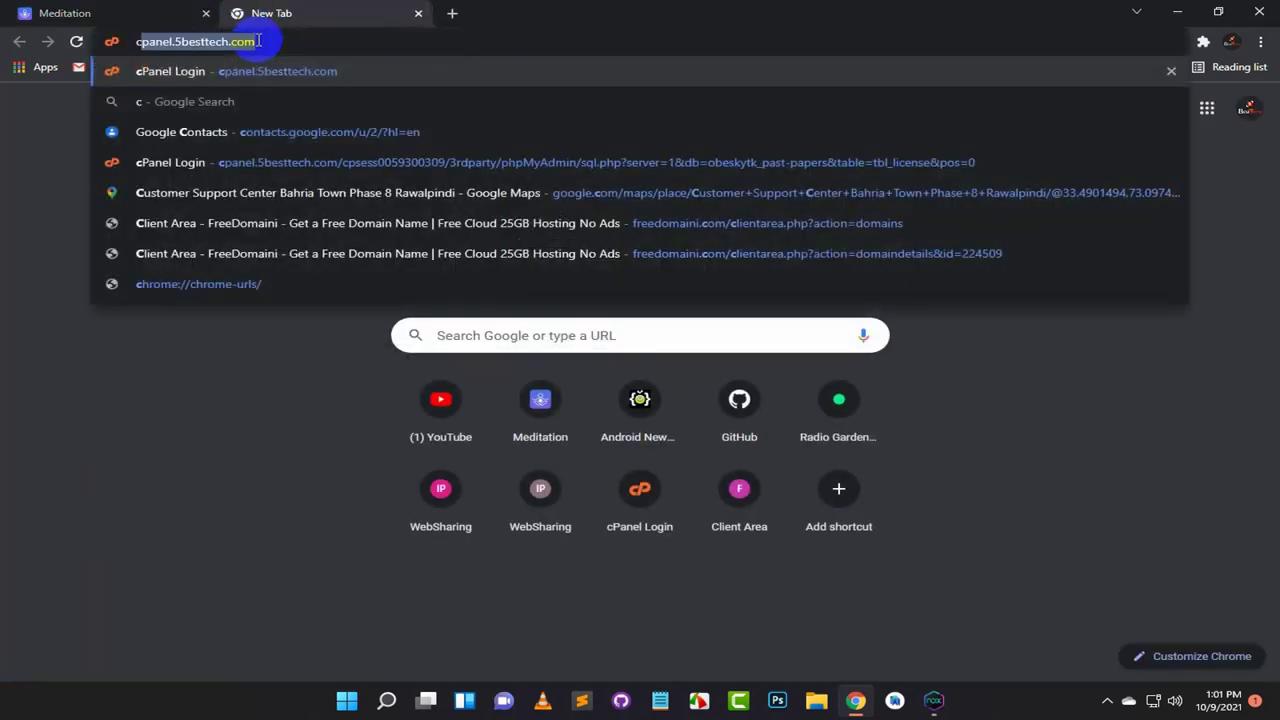
pyautogui.press('Return')
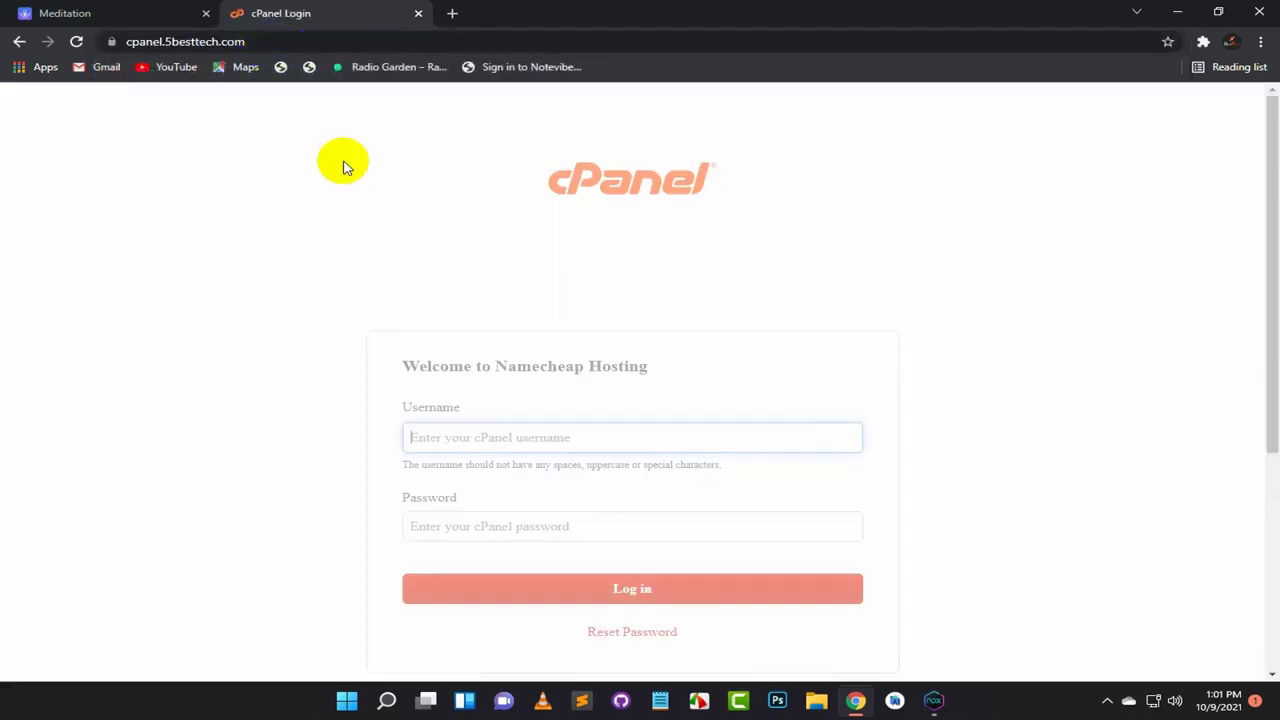
pyautogui.scroll(-1, 515, 275)
pyautogui.click(650, 434)
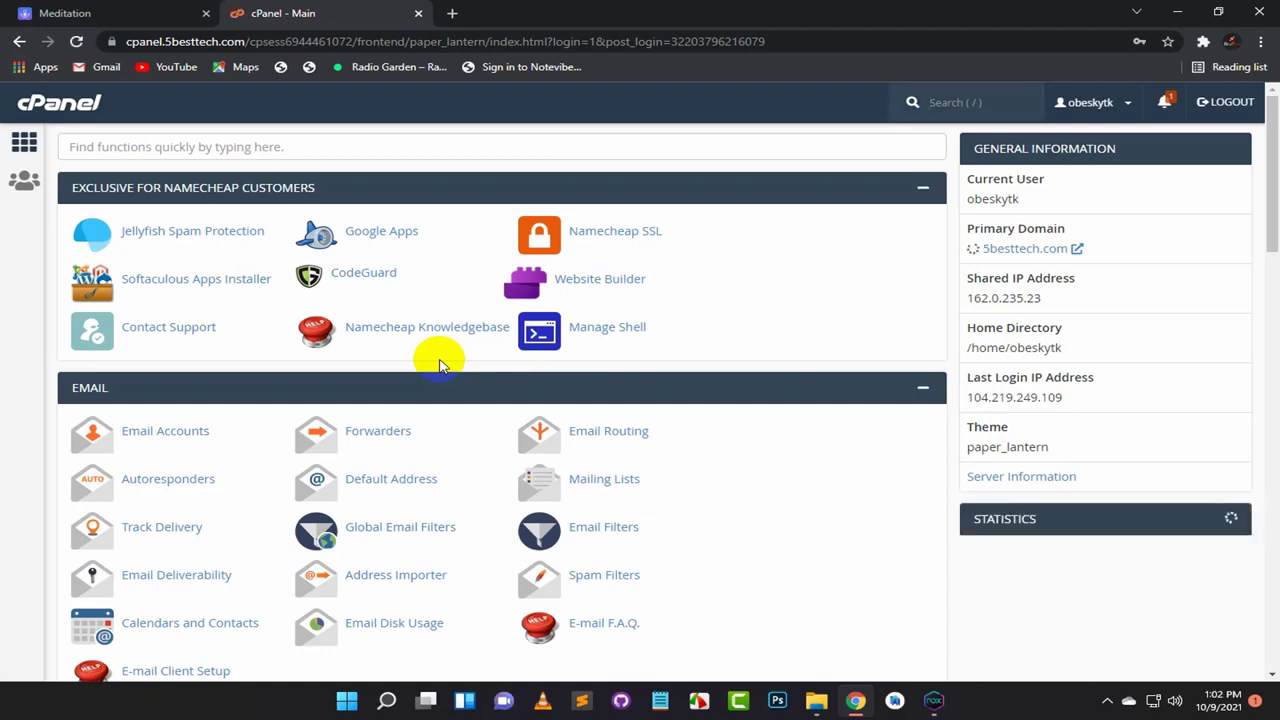
# Step: Open File Manager from the cPanel Files section
pyautogui.scroll(-2, 440, 368)
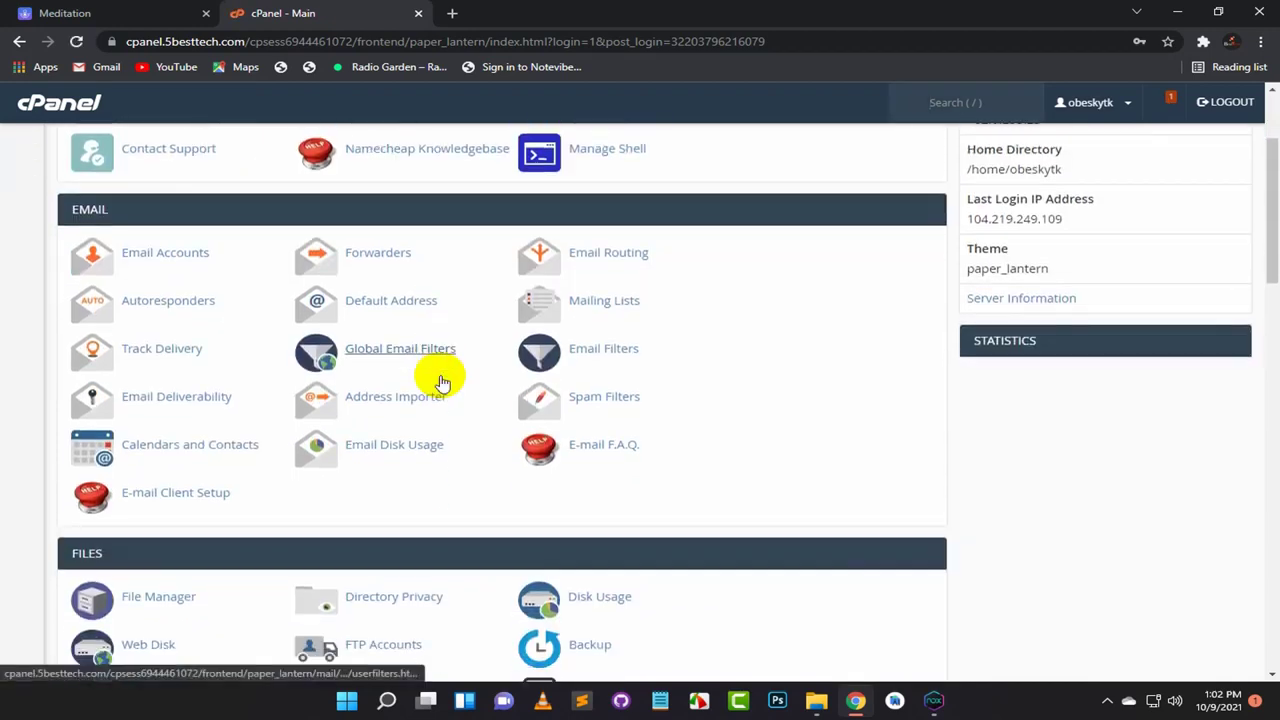
pyautogui.scroll(-3, 440, 378)
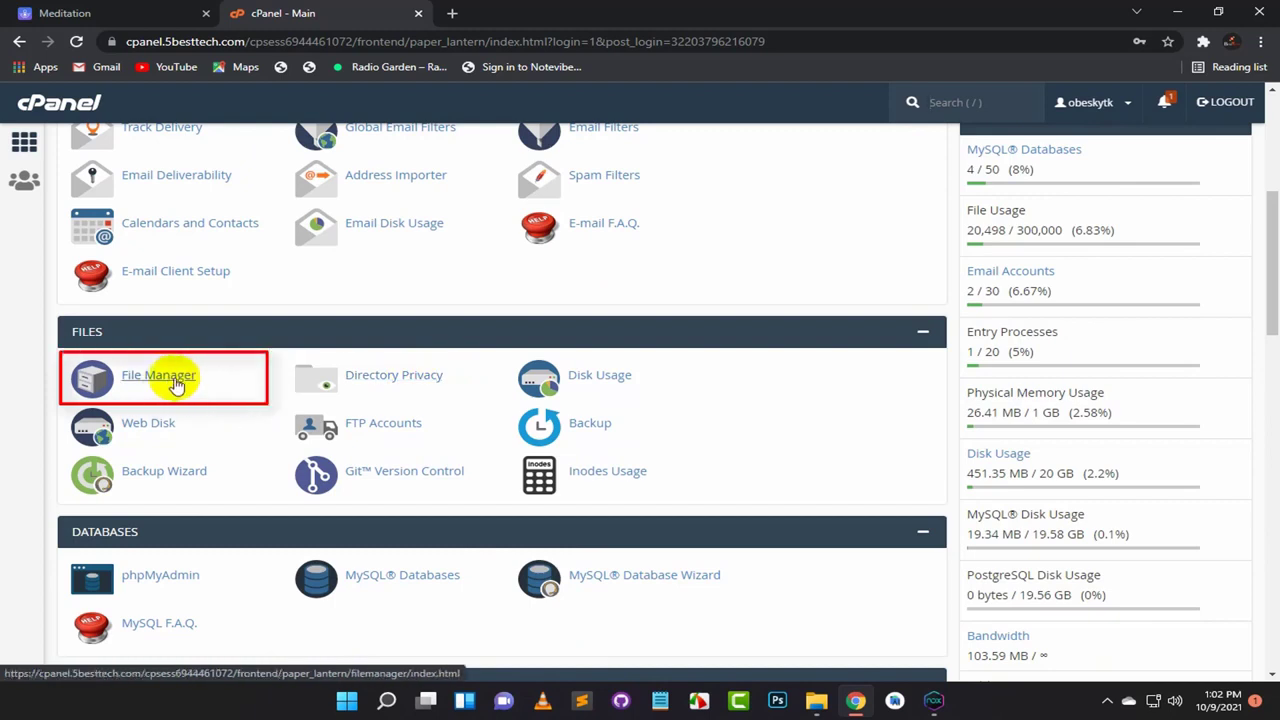
pyautogui.click(172, 382)
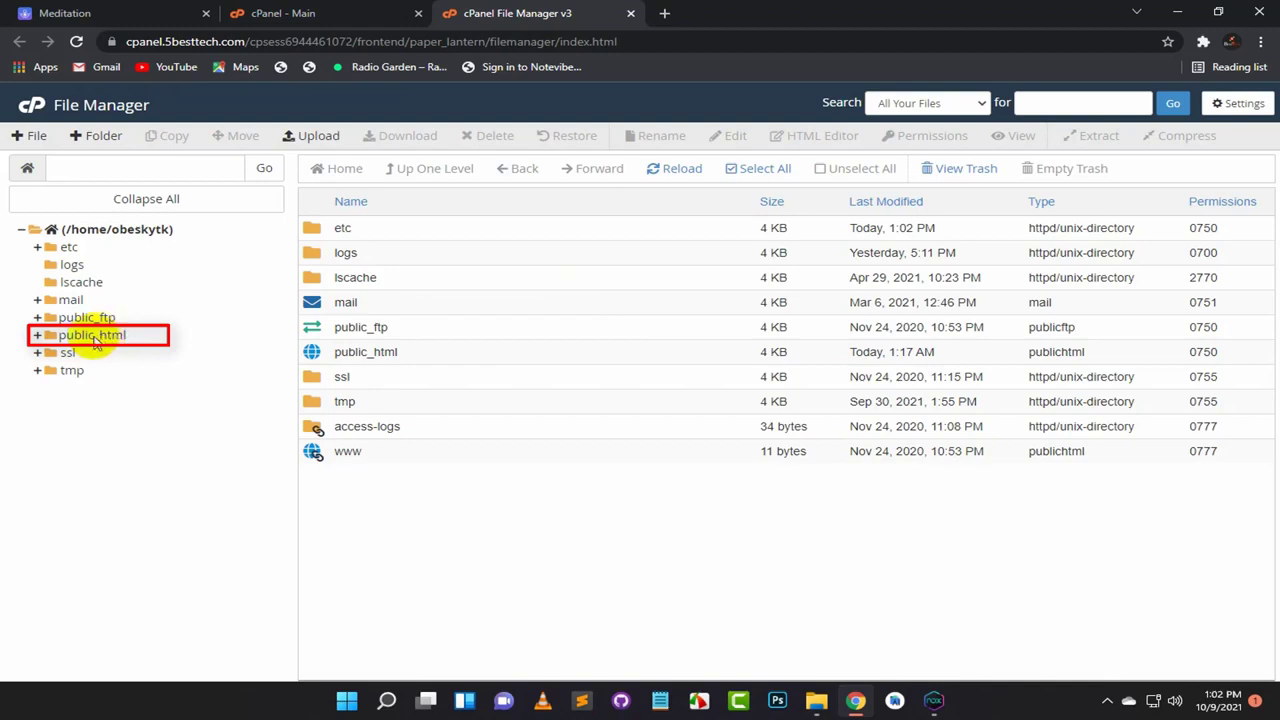
# Step: Open the public_html folder in File Manager
pyautogui.click(93, 337)
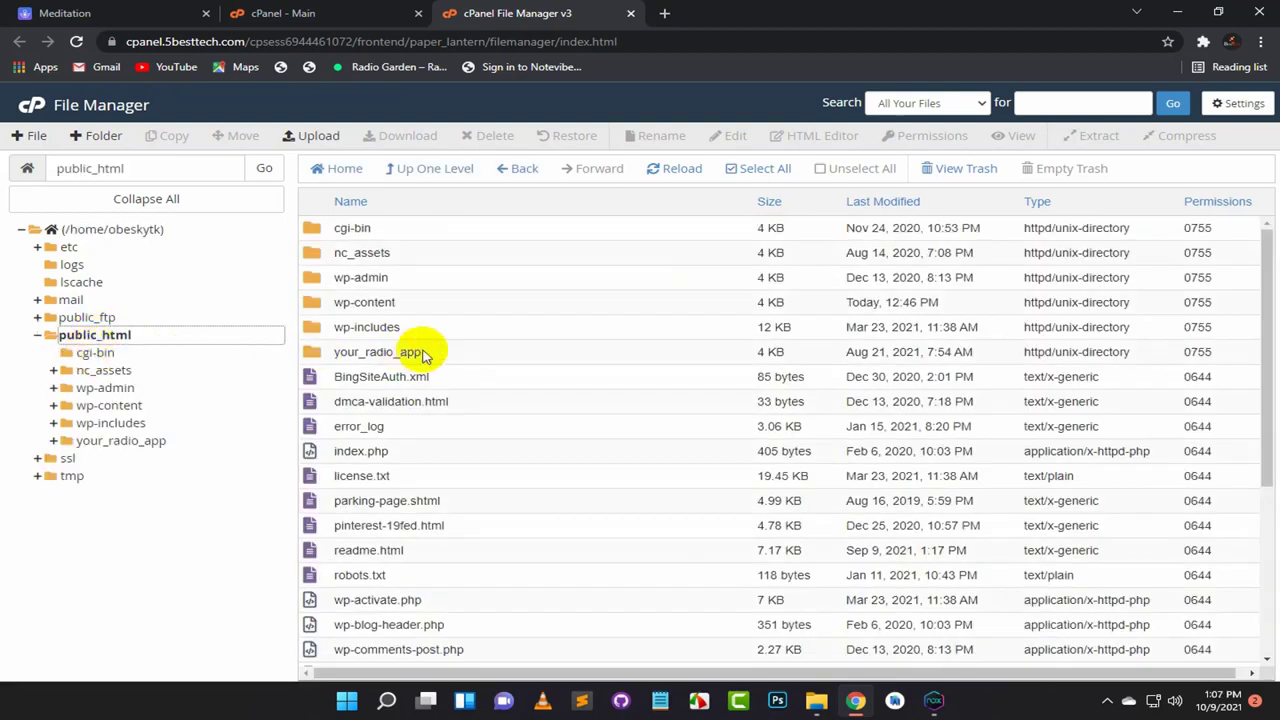
pyautogui.scroll(-1, 423, 358)
pyautogui.scroll(1, 428, 357)
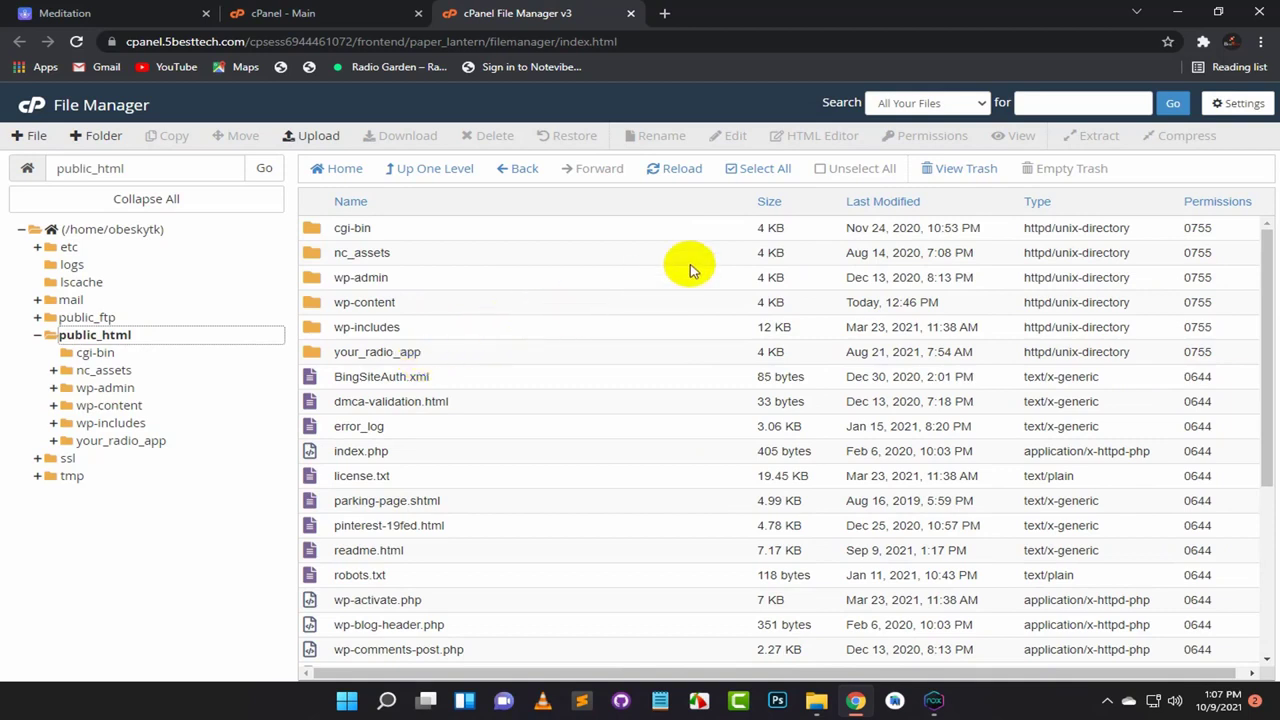
# Step: Upload music.zip from the Downloads folder and go back to the public_html listing
pyautogui.click(300, 140)
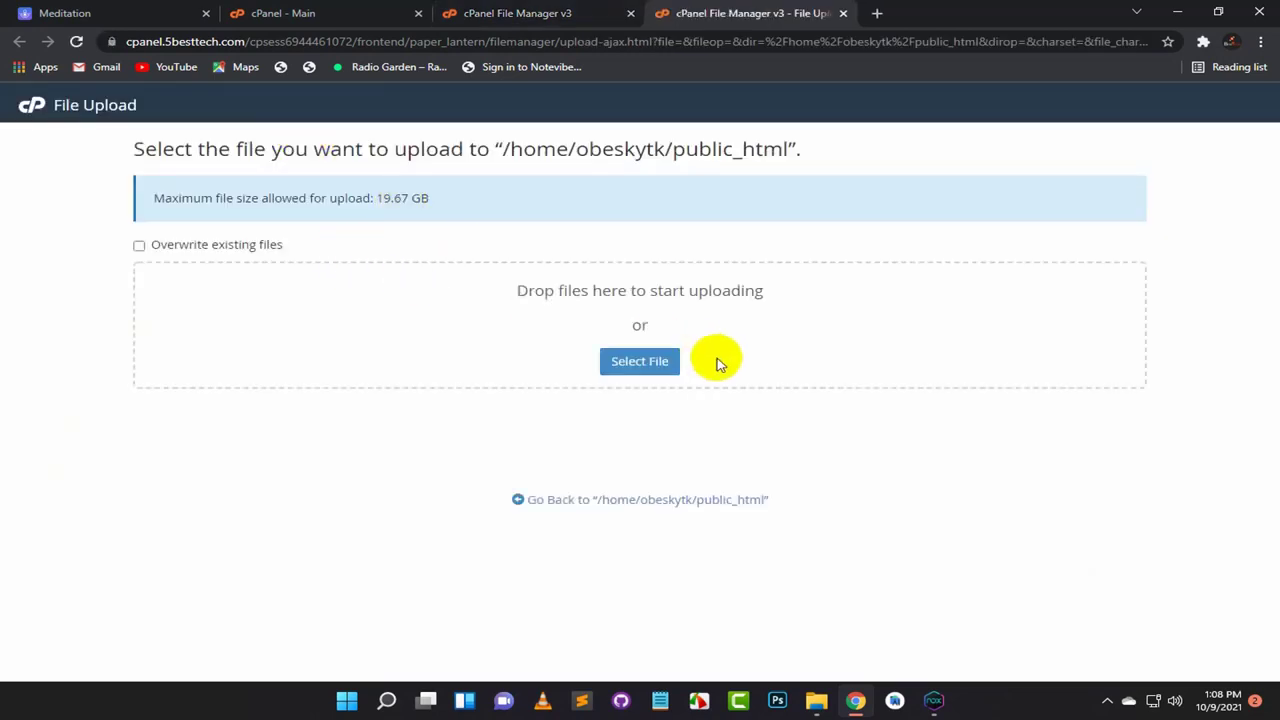
pyautogui.click(633, 364)
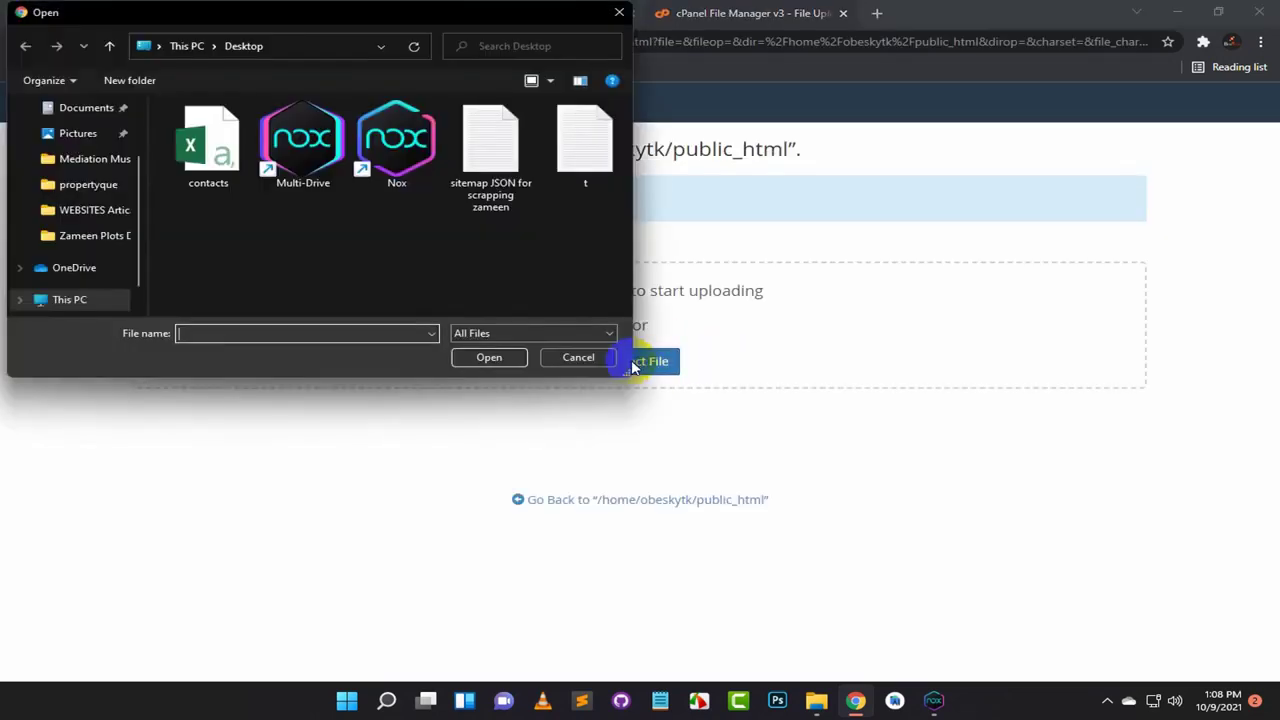
pyautogui.scroll(-1, 80, 297)
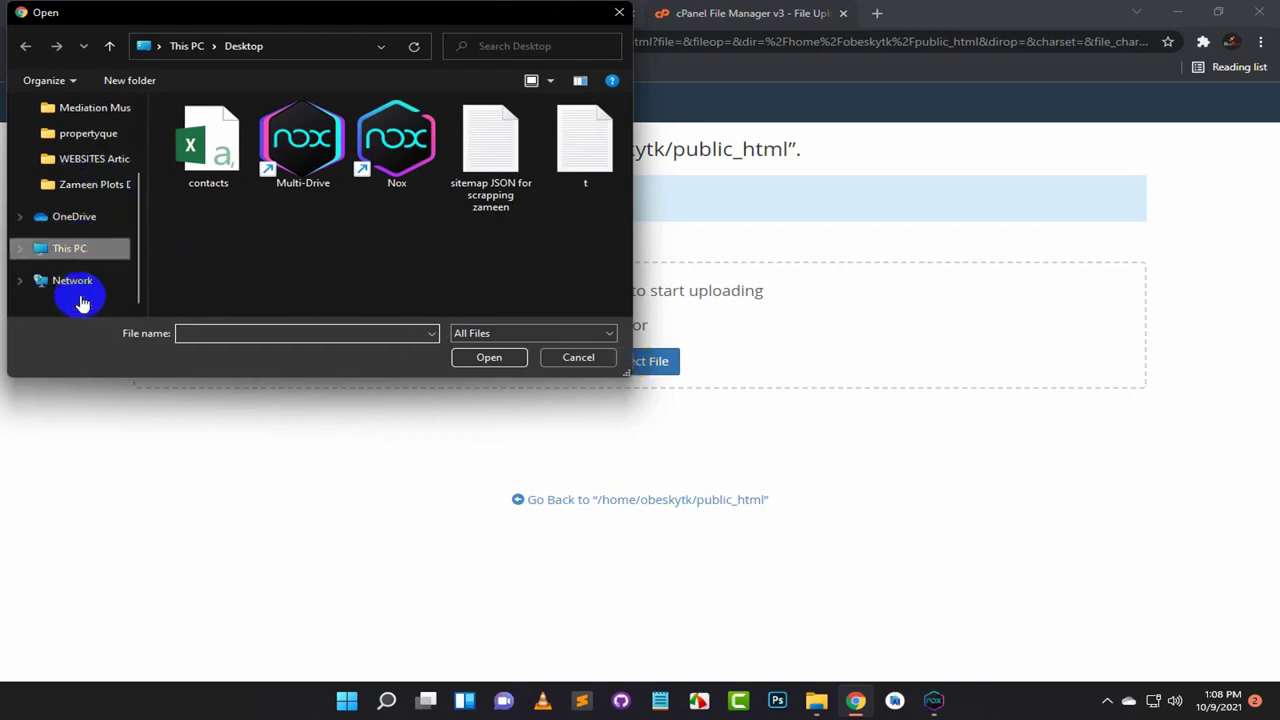
pyautogui.scroll(1, 82, 303)
pyautogui.scroll(1, 82, 300)
pyautogui.scroll(-1, 82, 300)
pyautogui.click(70, 300)
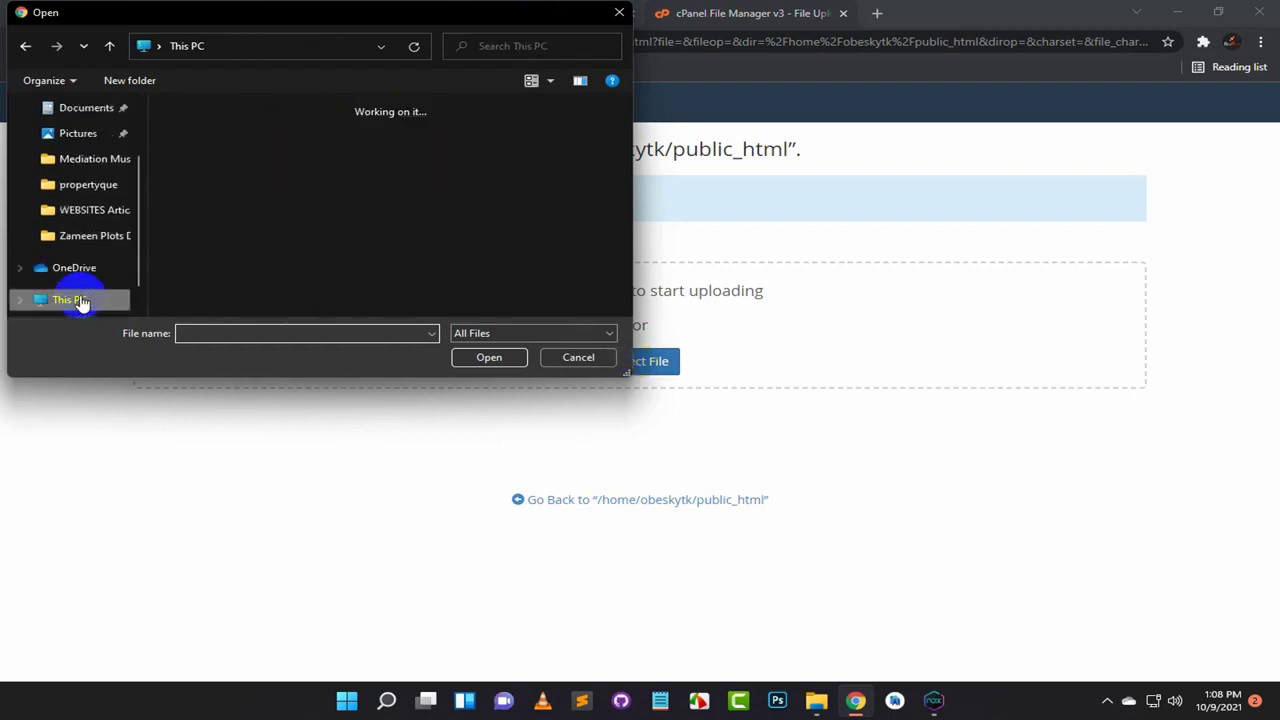
pyautogui.doubleClick(232, 180)
pyautogui.click(200, 153)
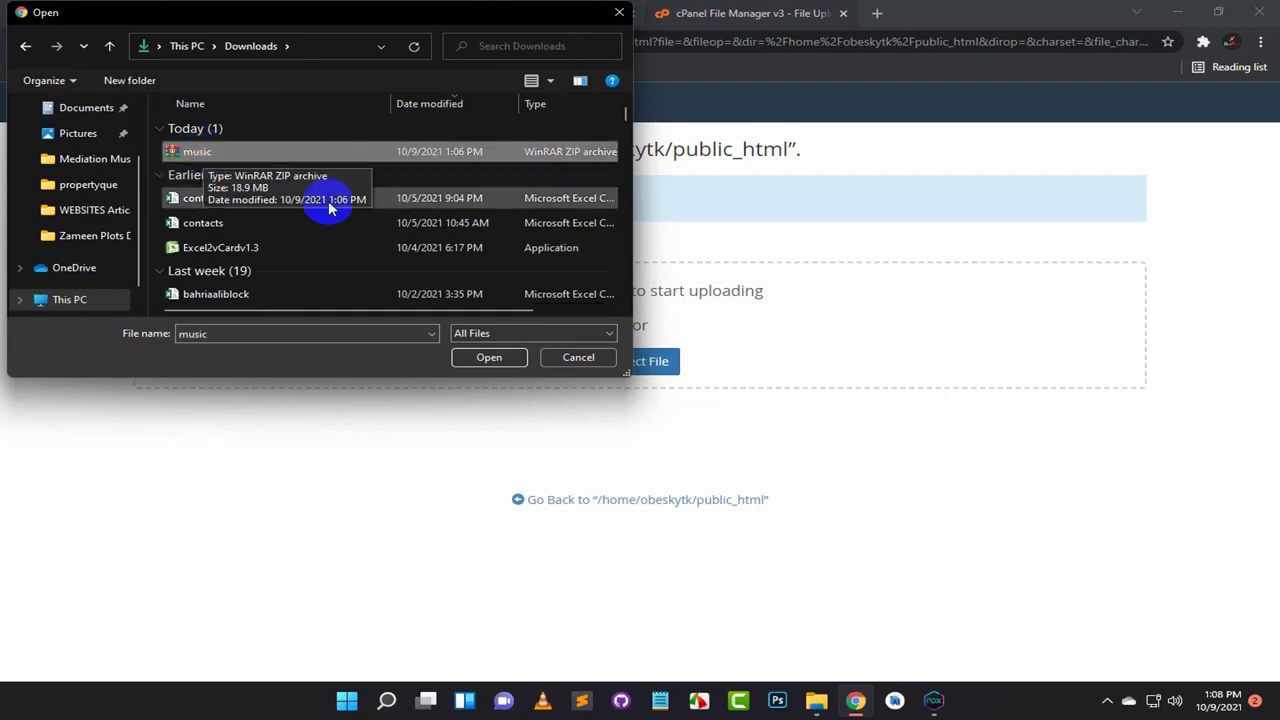
pyautogui.click(480, 357)
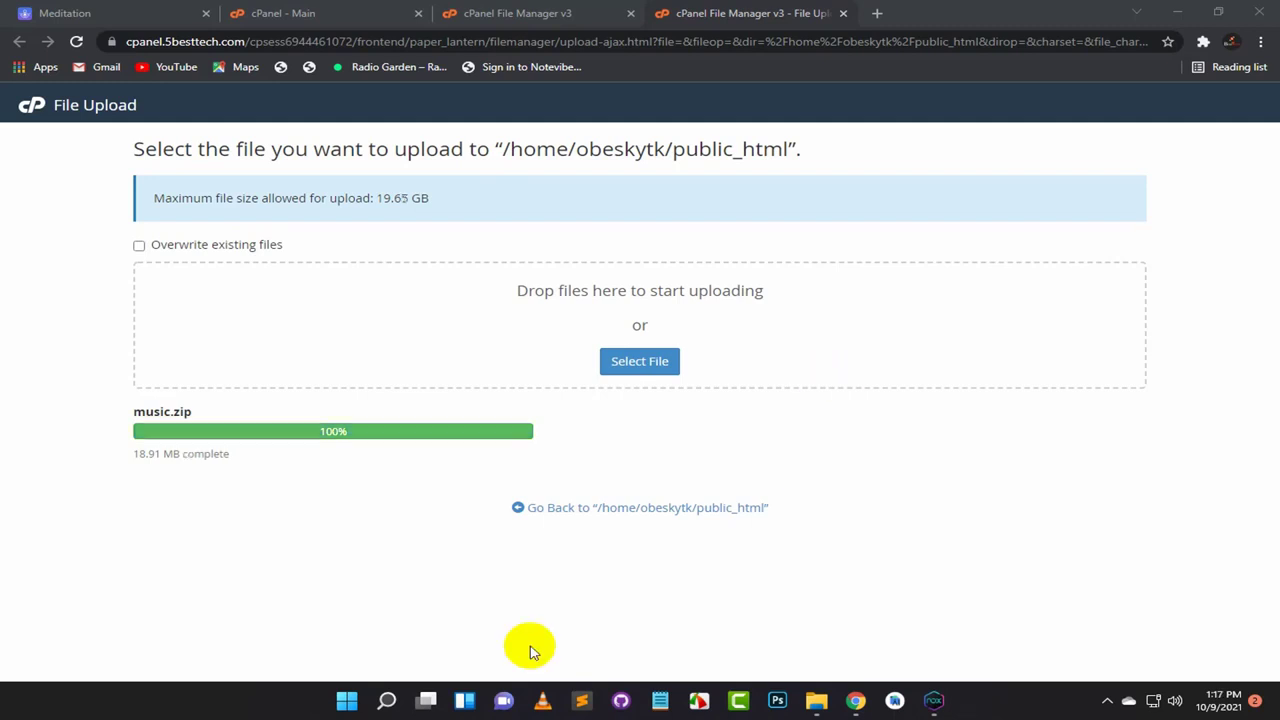
pyautogui.click(614, 510)
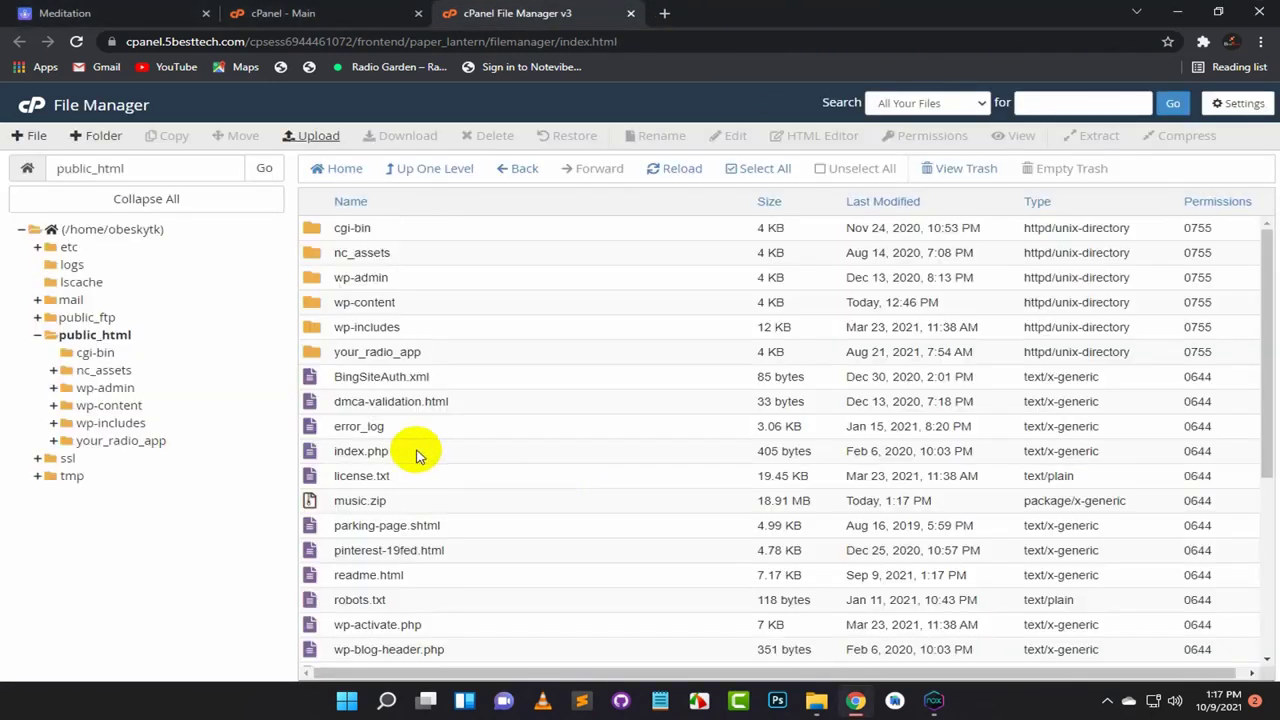
# Step: Extract music.zip into /public_html and close the extraction results
pyautogui.scroll(-3, 400, 440)
pyautogui.scroll(2, 360, 428)
pyautogui.click(350, 422)
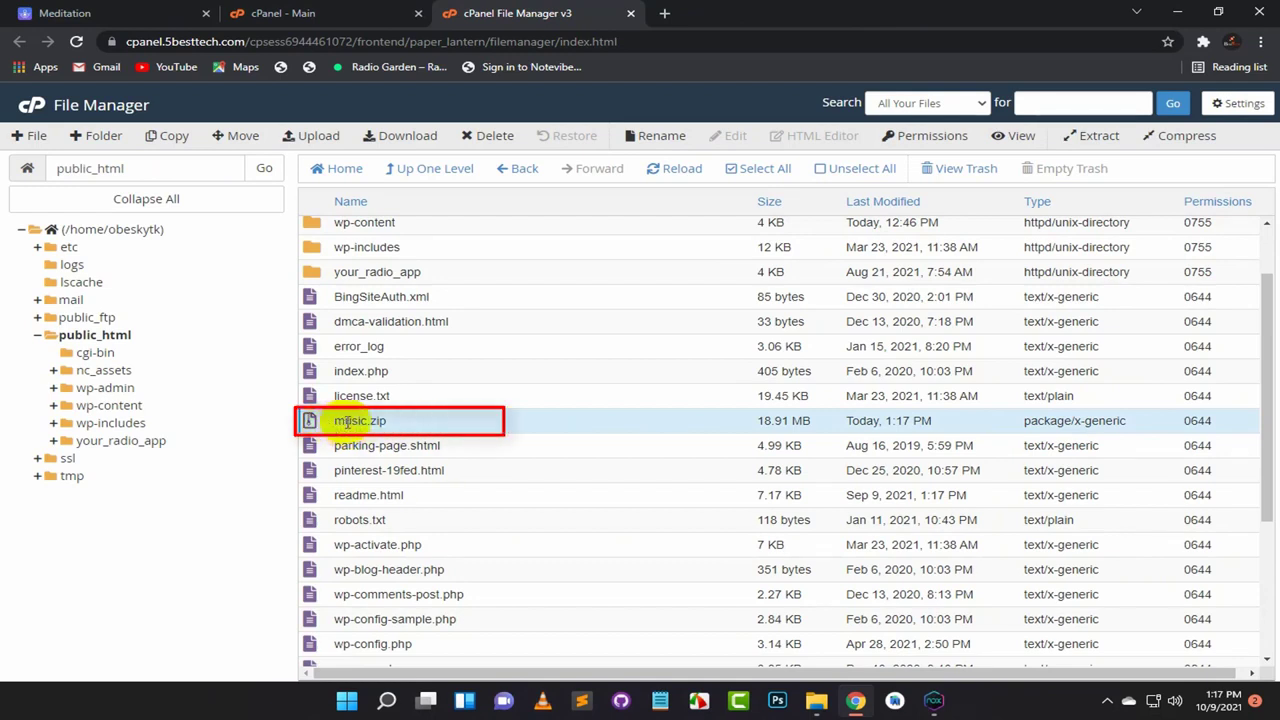
pyautogui.rightClick(320, 421)
pyautogui.rightClick(330, 422)
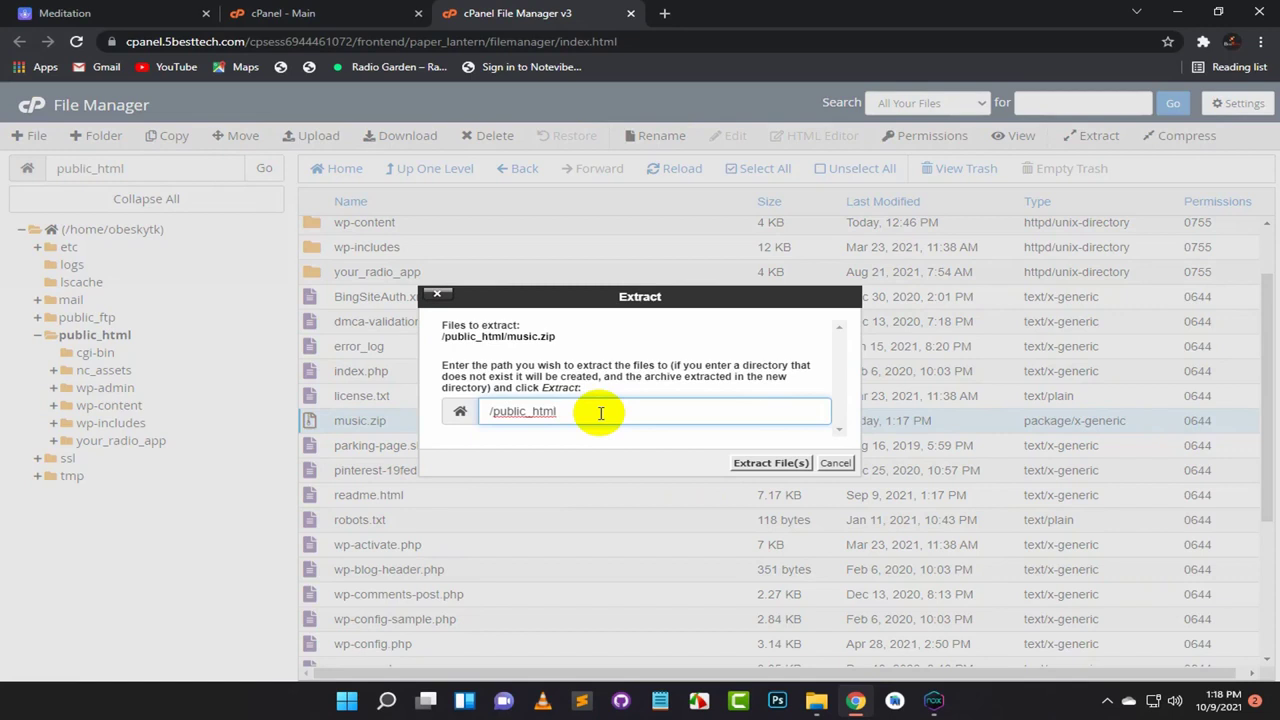
pyautogui.click(741, 465)
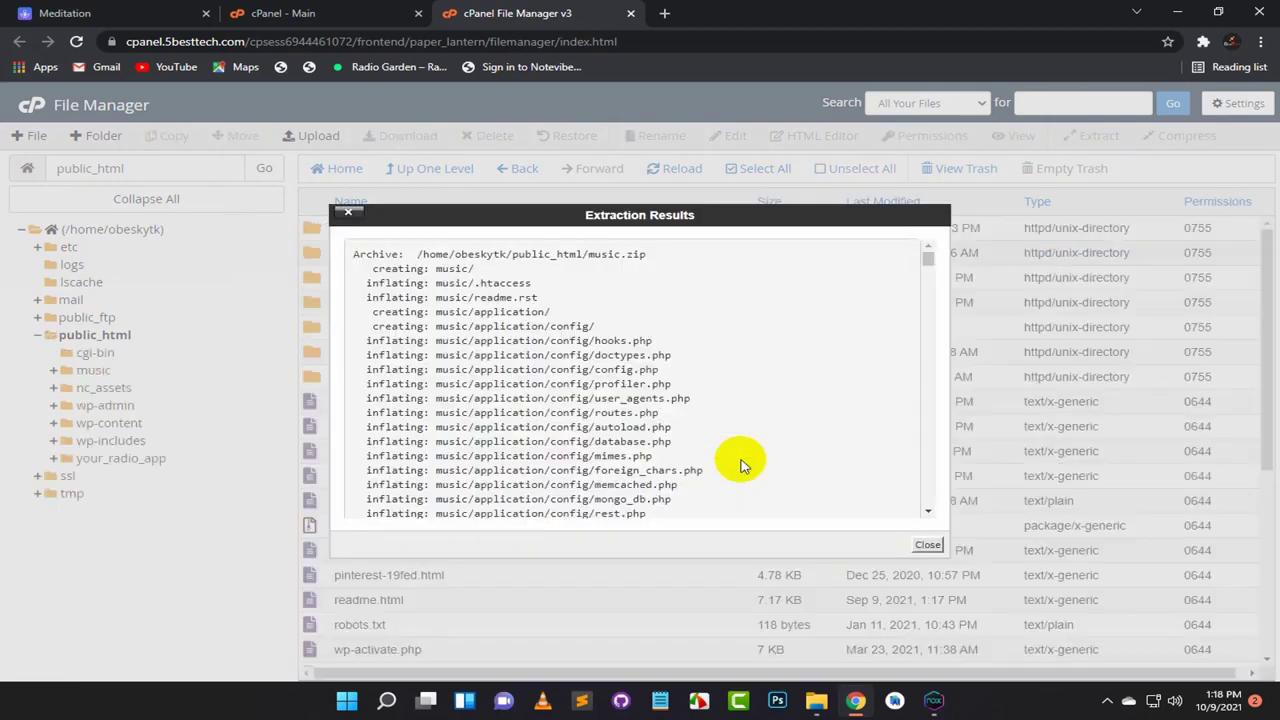
pyautogui.click(928, 544)
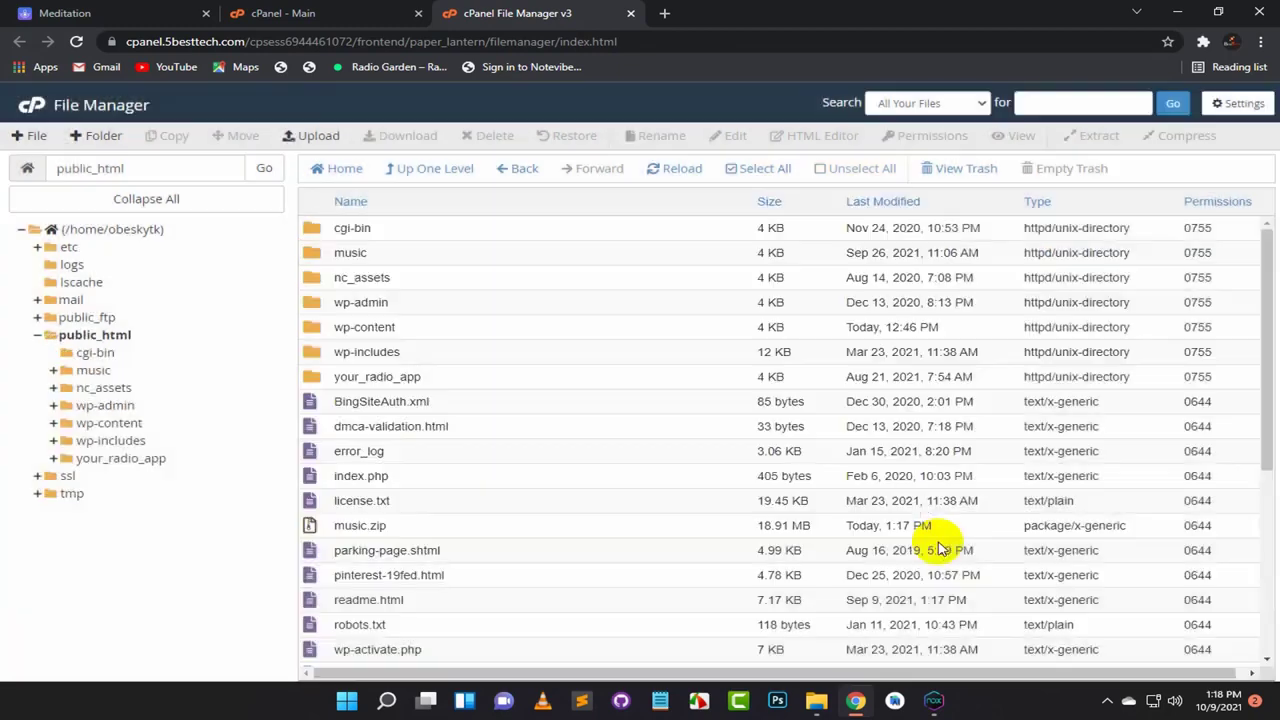
# Step: Open the extracted music folder and select its application folder
pyautogui.click(322, 254)
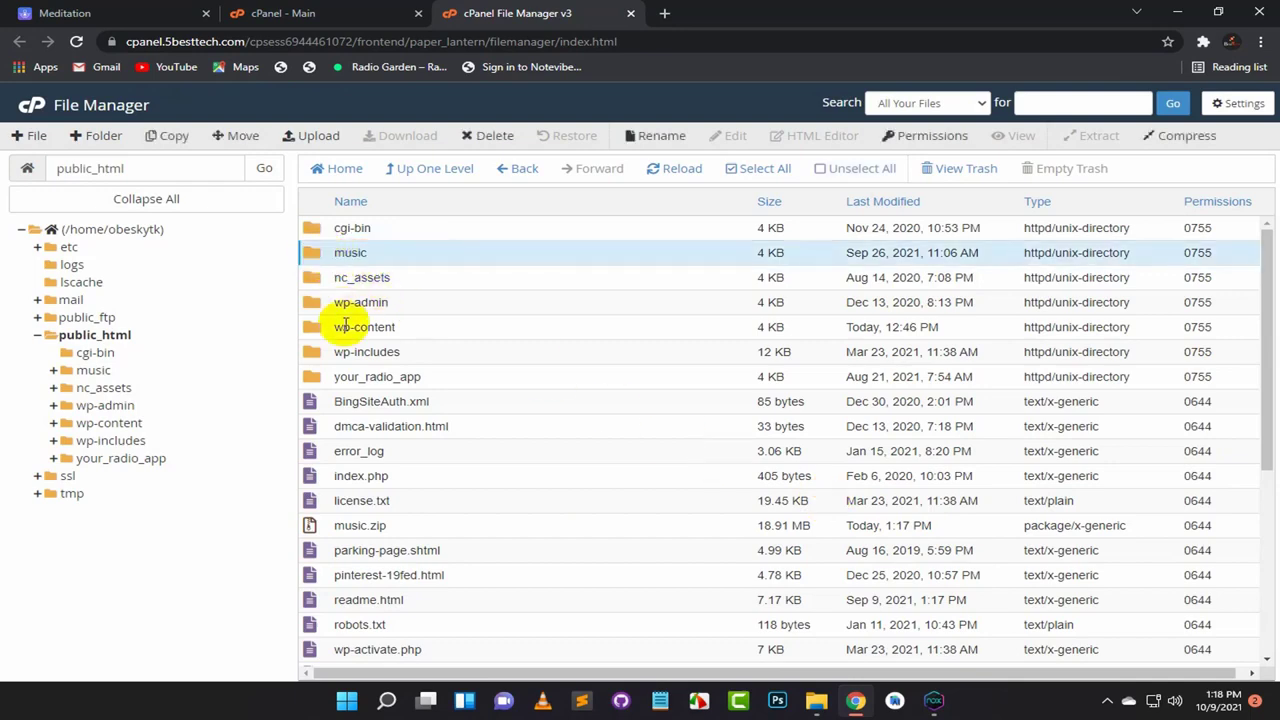
pyautogui.scroll(-1, 340, 323)
pyautogui.scroll(1, 345, 322)
pyautogui.doubleClick(332, 255)
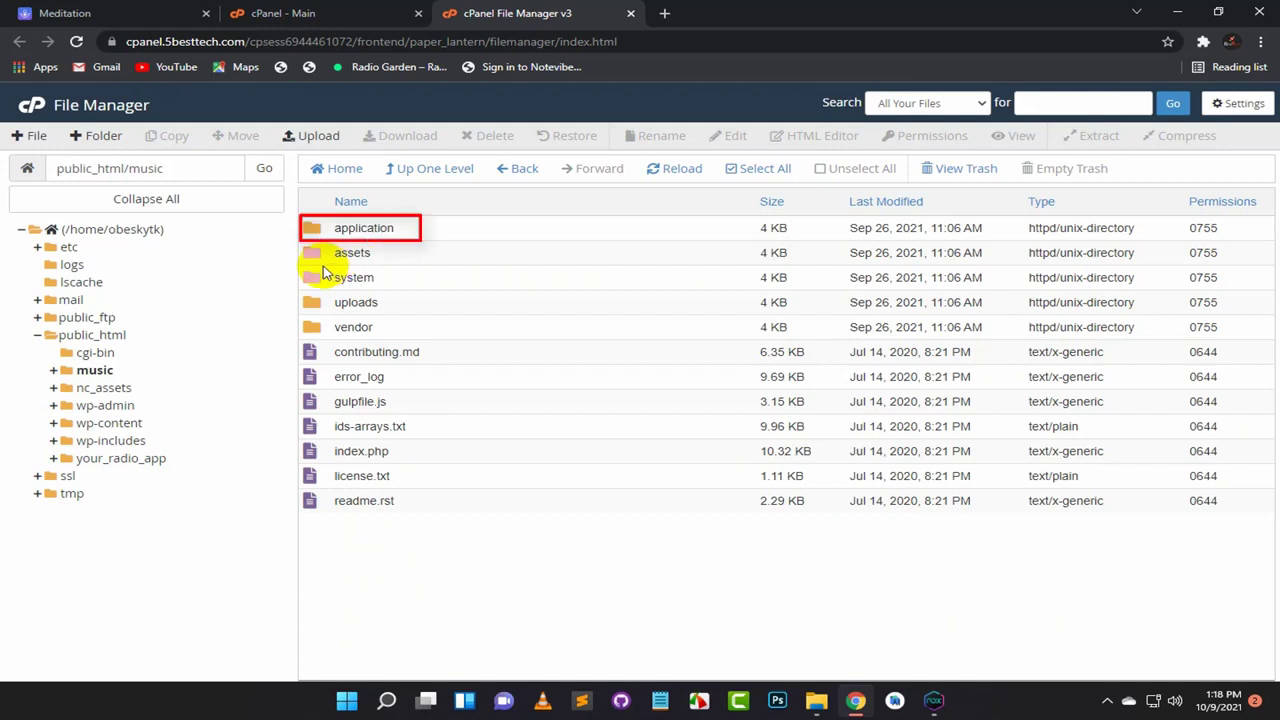
pyautogui.click(335, 234)
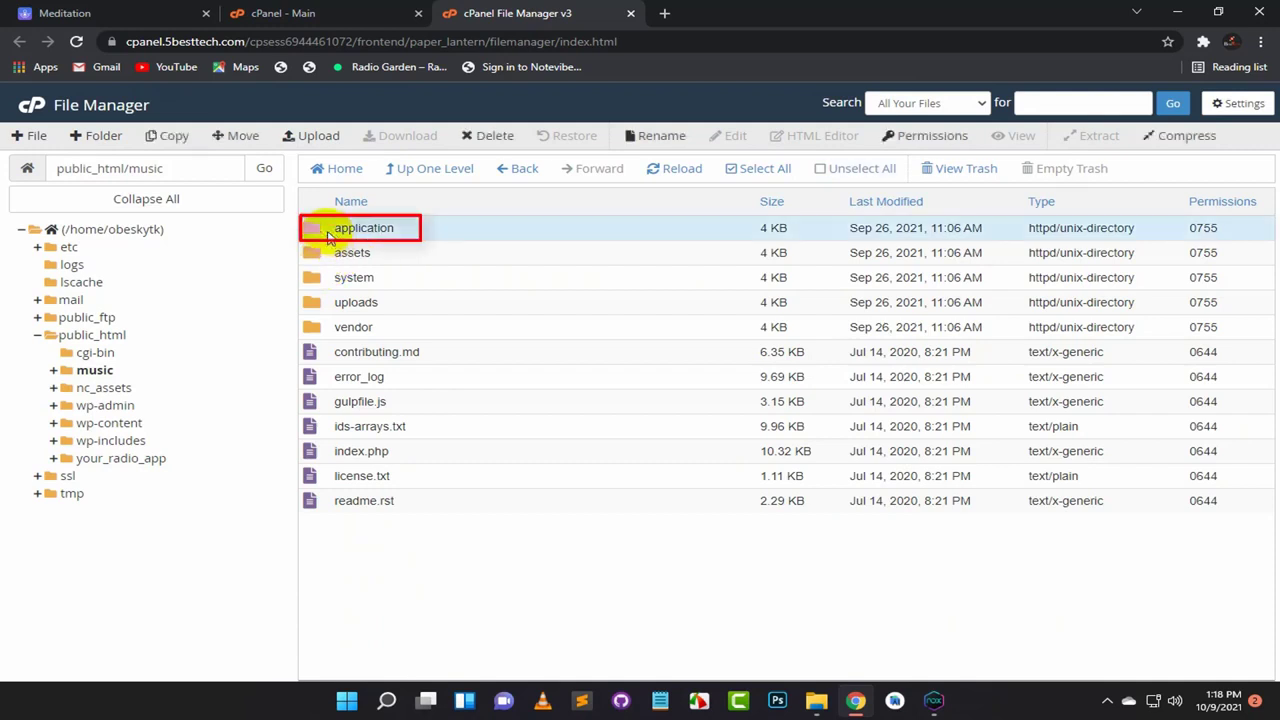
# Step: Navigate into music/application/config
pyautogui.doubleClick(330, 234)
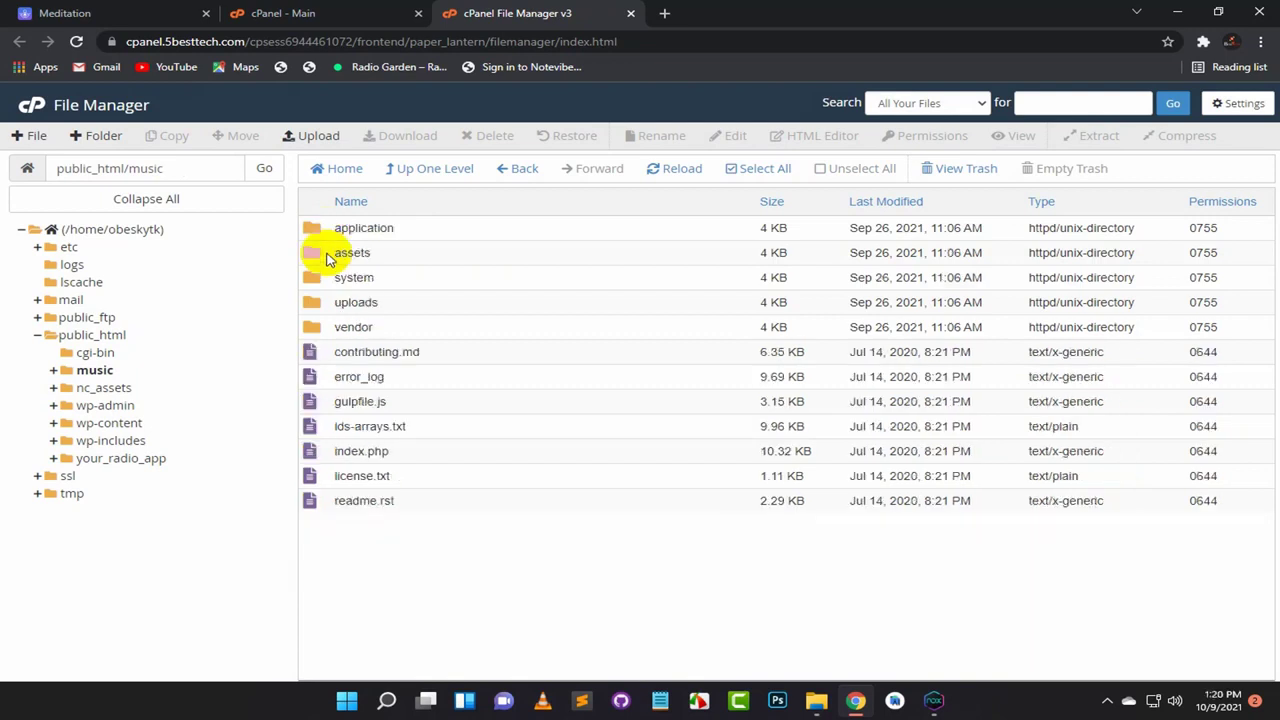
pyautogui.click(330, 232)
pyautogui.doubleClick(325, 232)
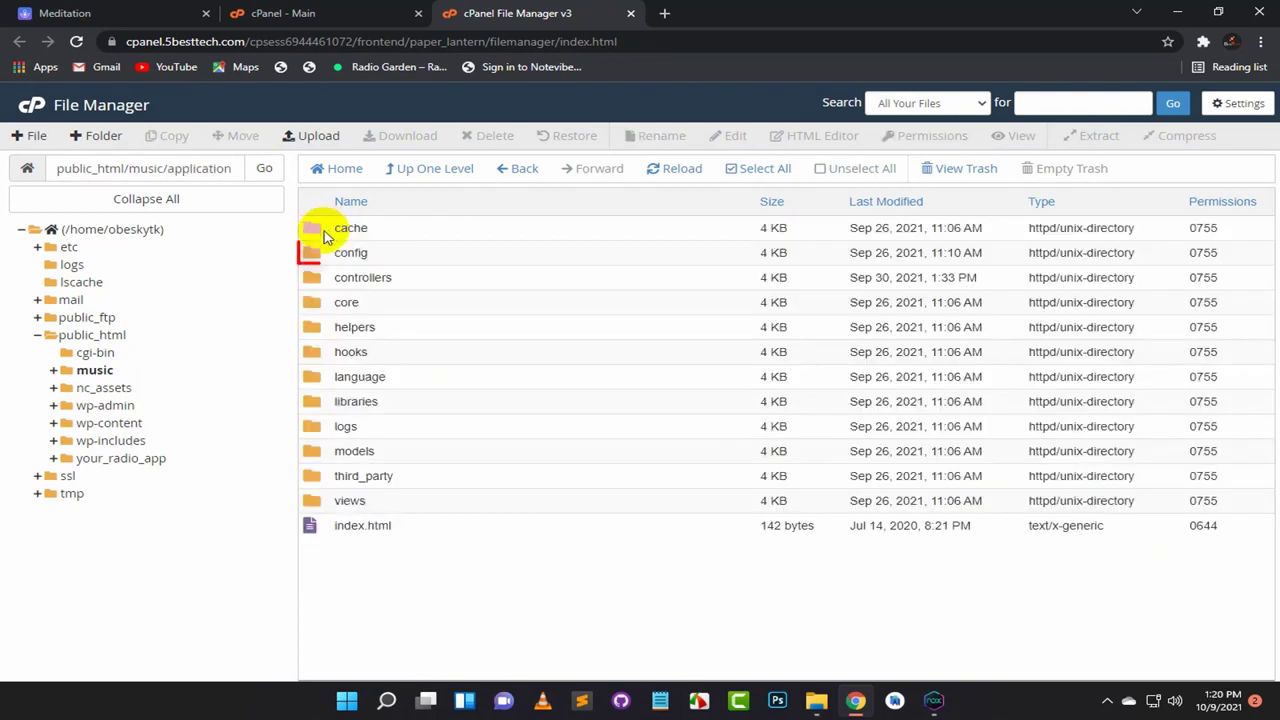
pyautogui.click(328, 253)
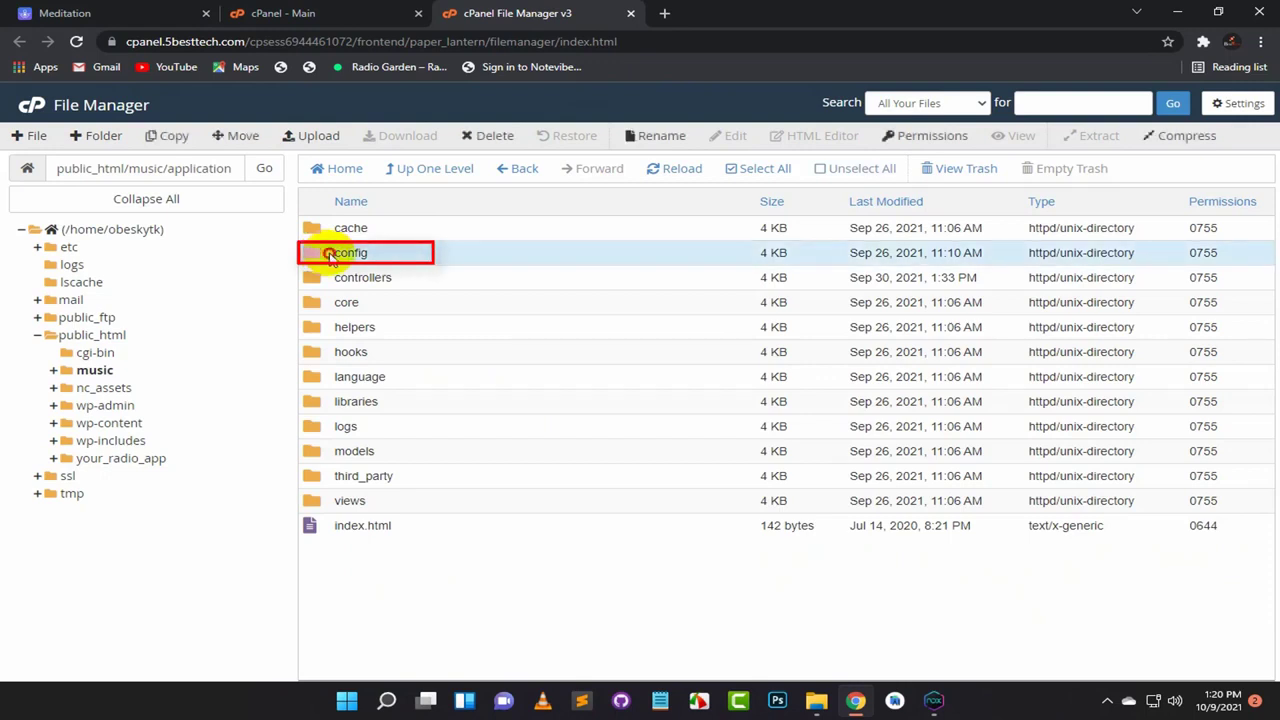
pyautogui.doubleClick(328, 253)
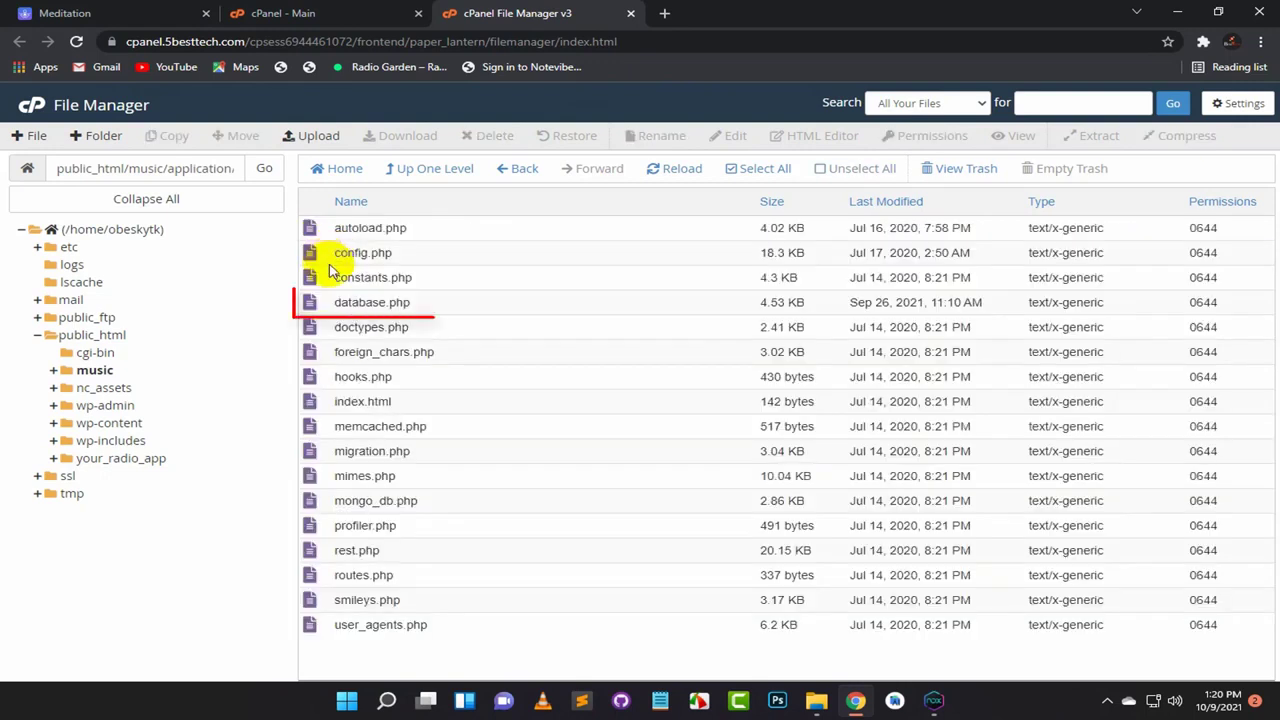
# Step: Open database.php in the code editor, review the database username, then return to cPanel Main
pyautogui.rightClick(312, 302)
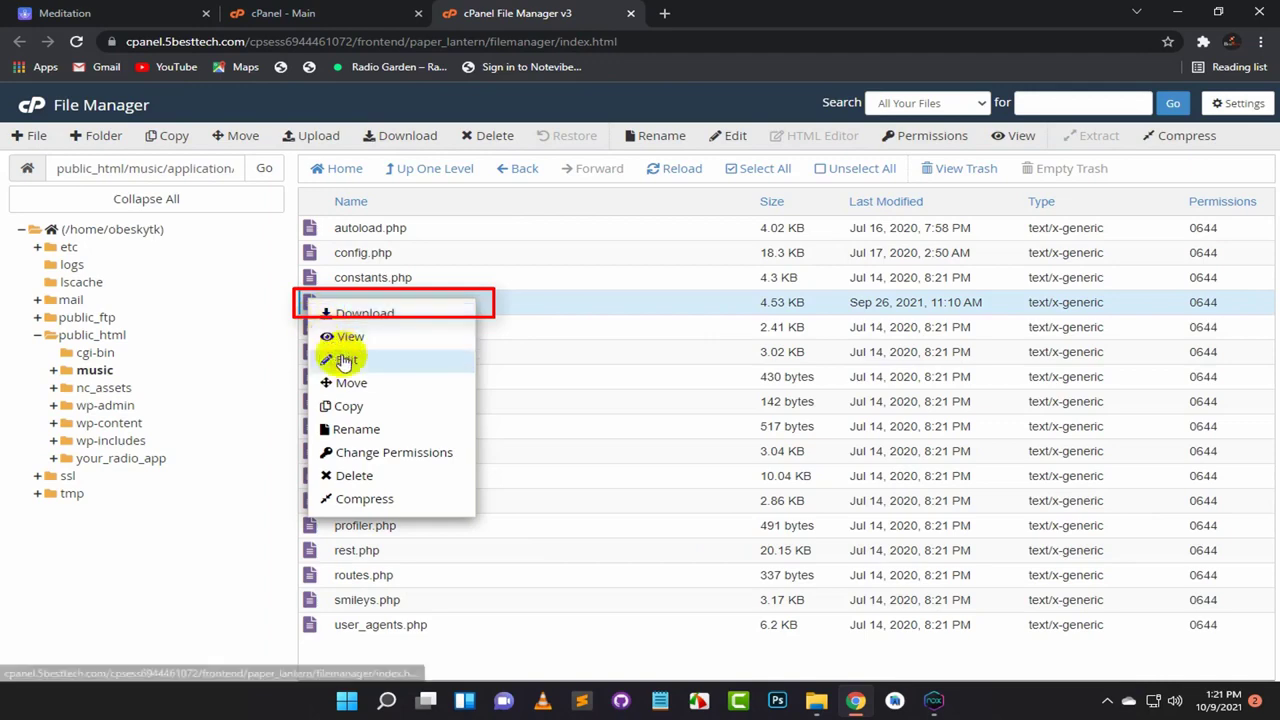
pyautogui.click(340, 360)
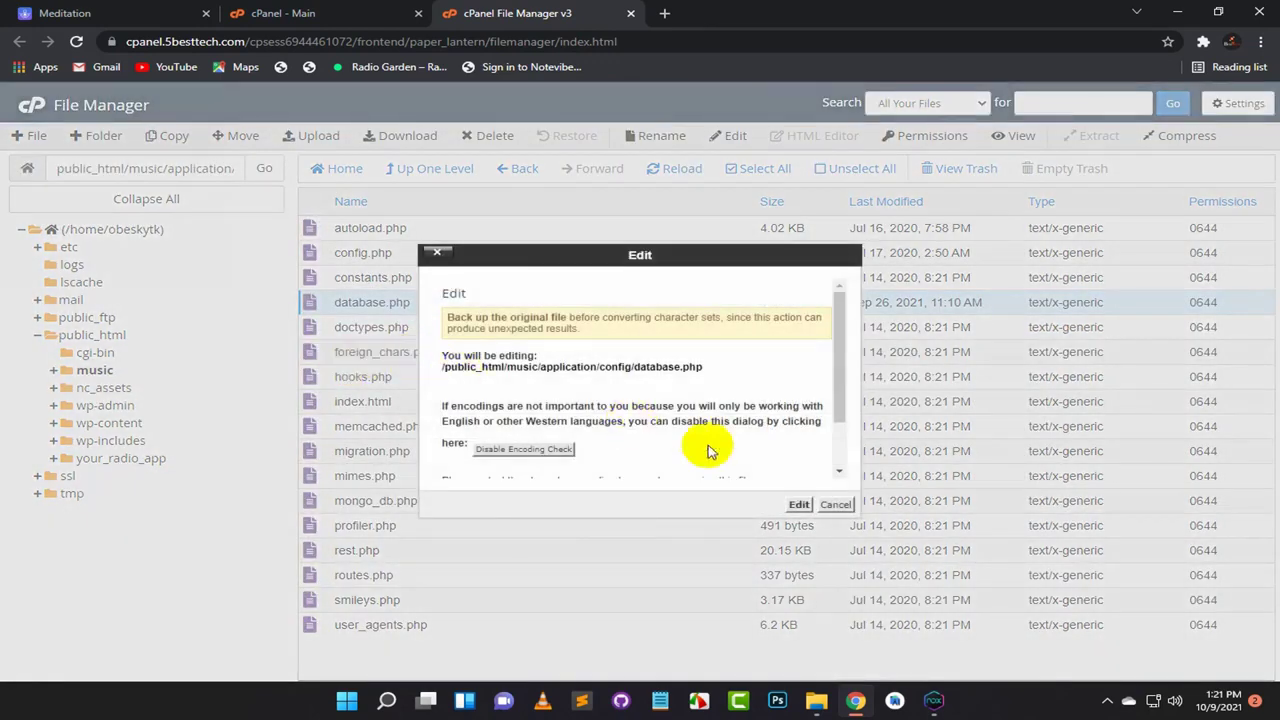
pyautogui.click(797, 504)
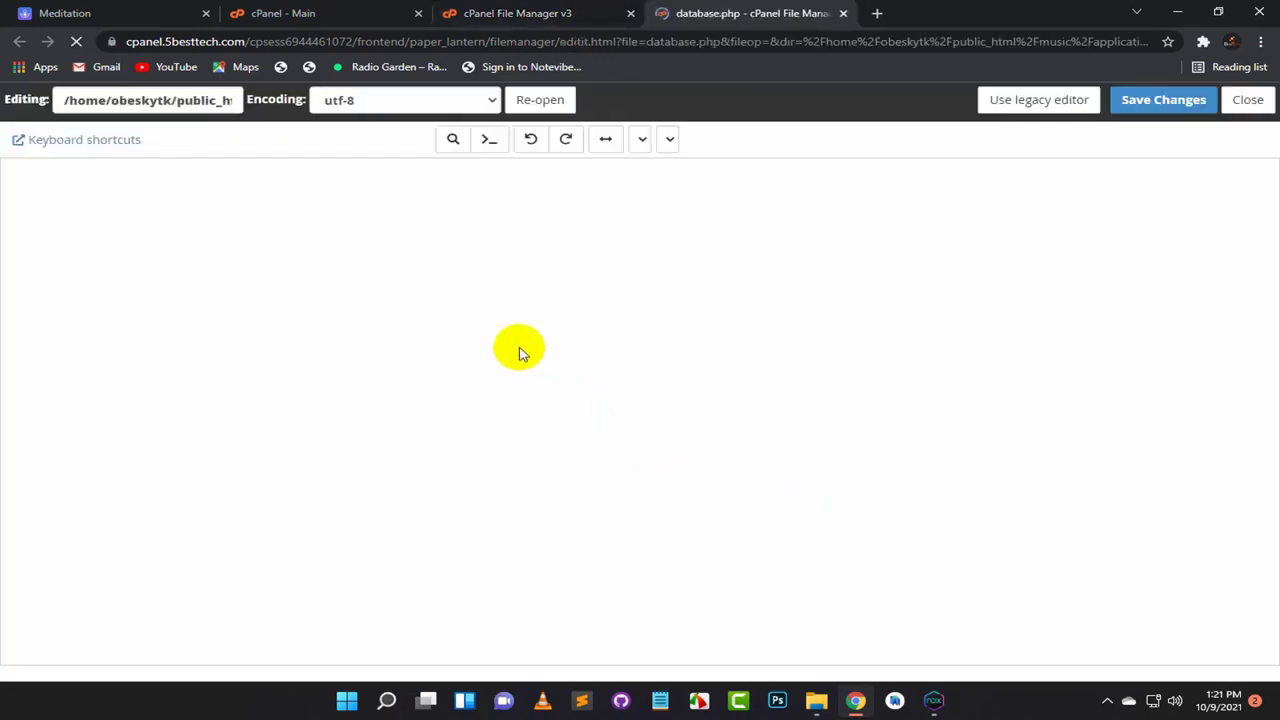
pyautogui.scroll(-5, 268, 330)
pyautogui.scroll(-10, 268, 330)
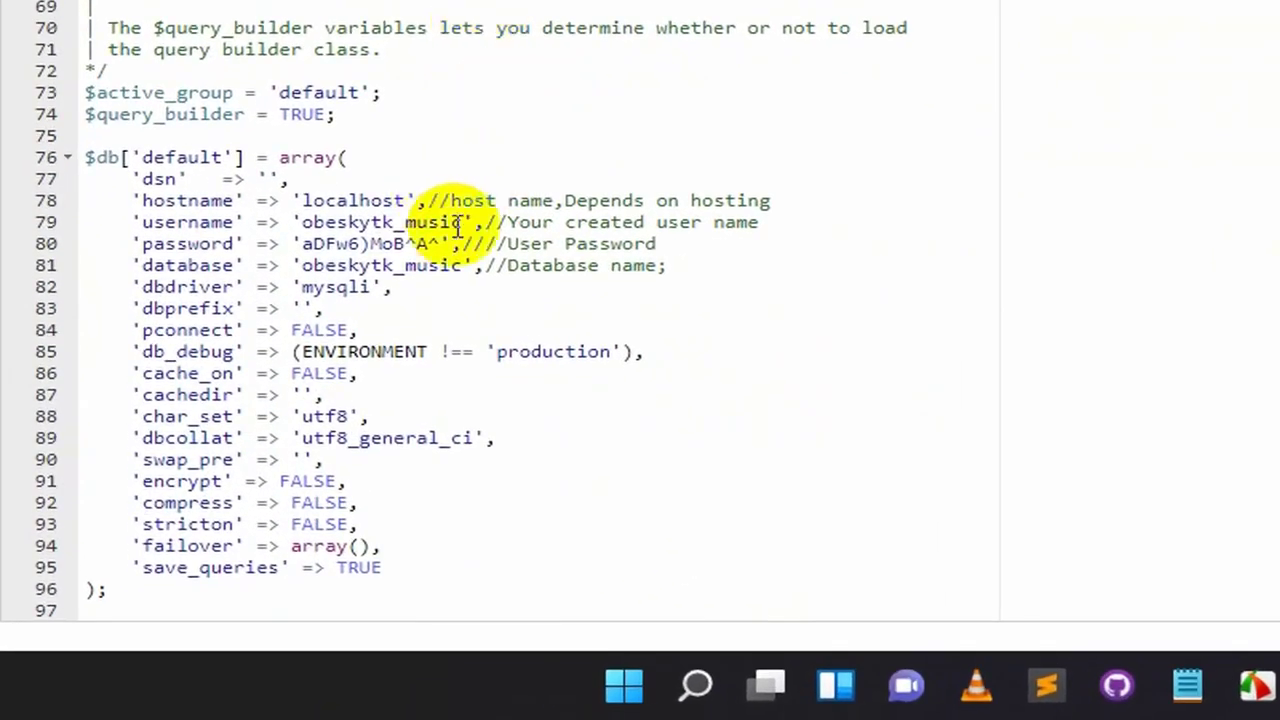
pyautogui.moveTo(466, 222); pyautogui.dragTo(300, 222)
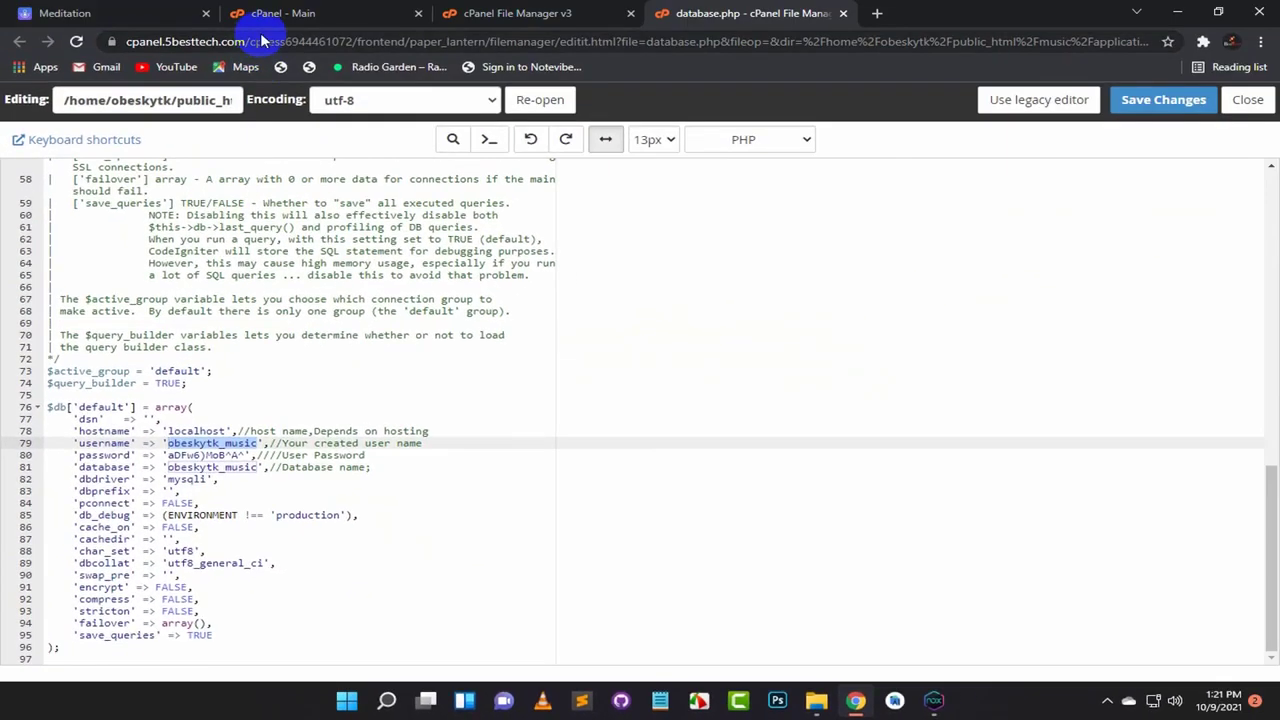
pyautogui.click(275, 15)
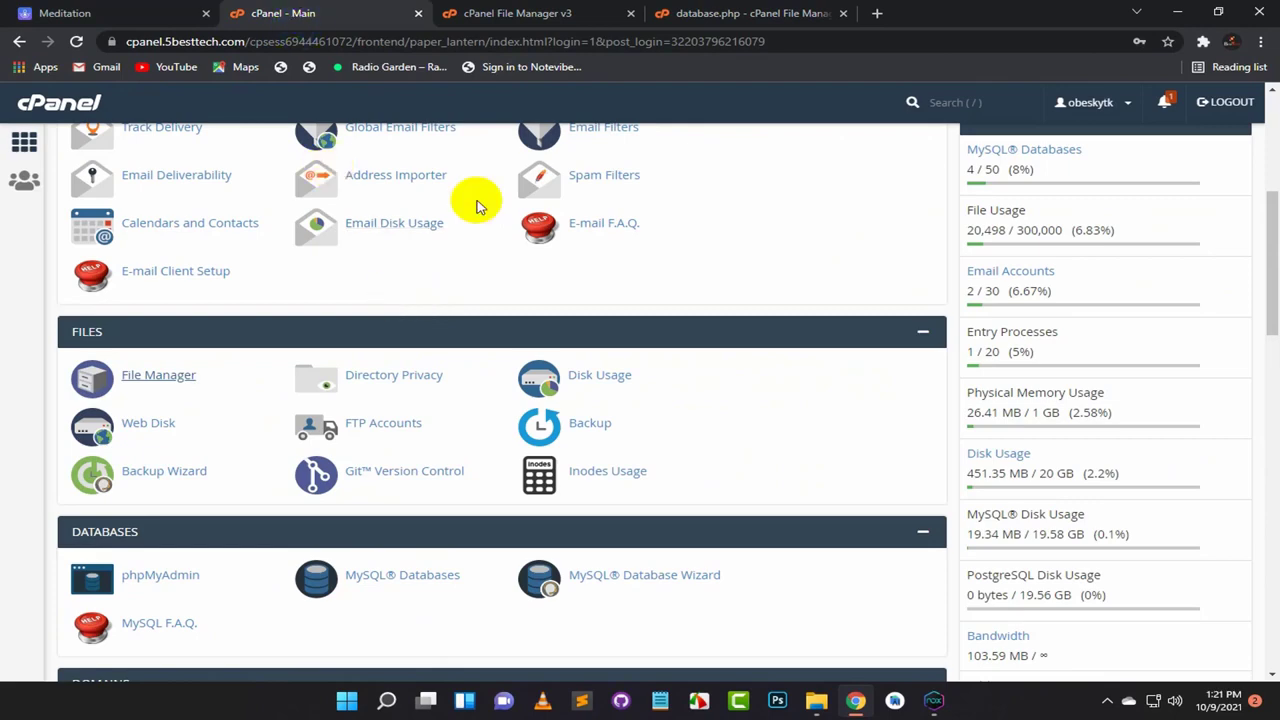
# Step: In the MySQL Database Wizard, create the database musicpart2 (obeskytk_musicpart2) and continue
pyautogui.scroll(-3, 543, 374)
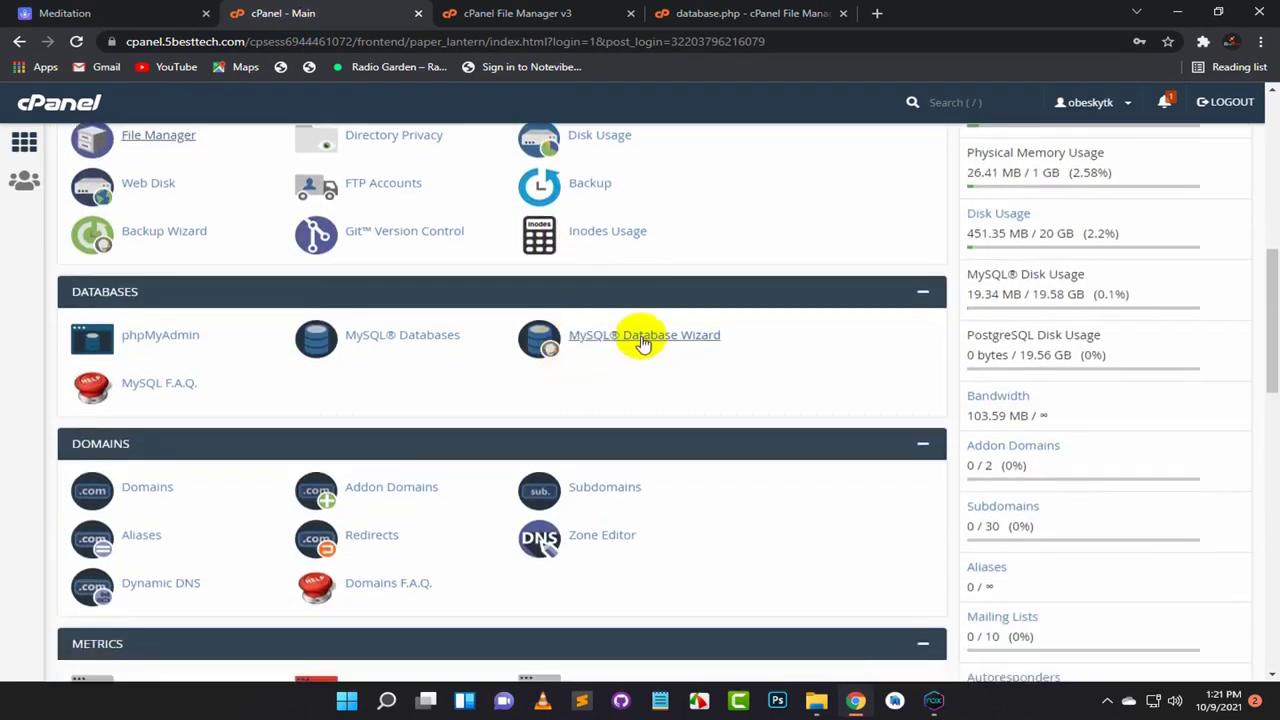
pyautogui.click(643, 340)
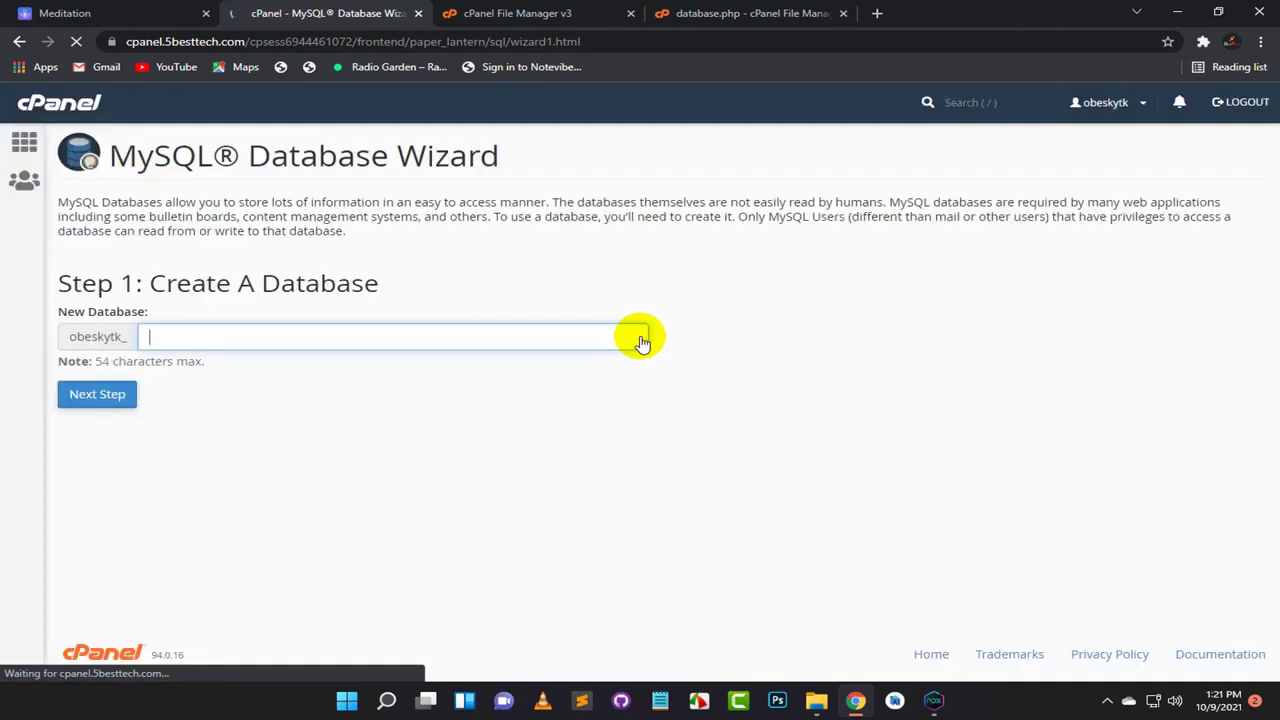
pyautogui.click(306, 334)
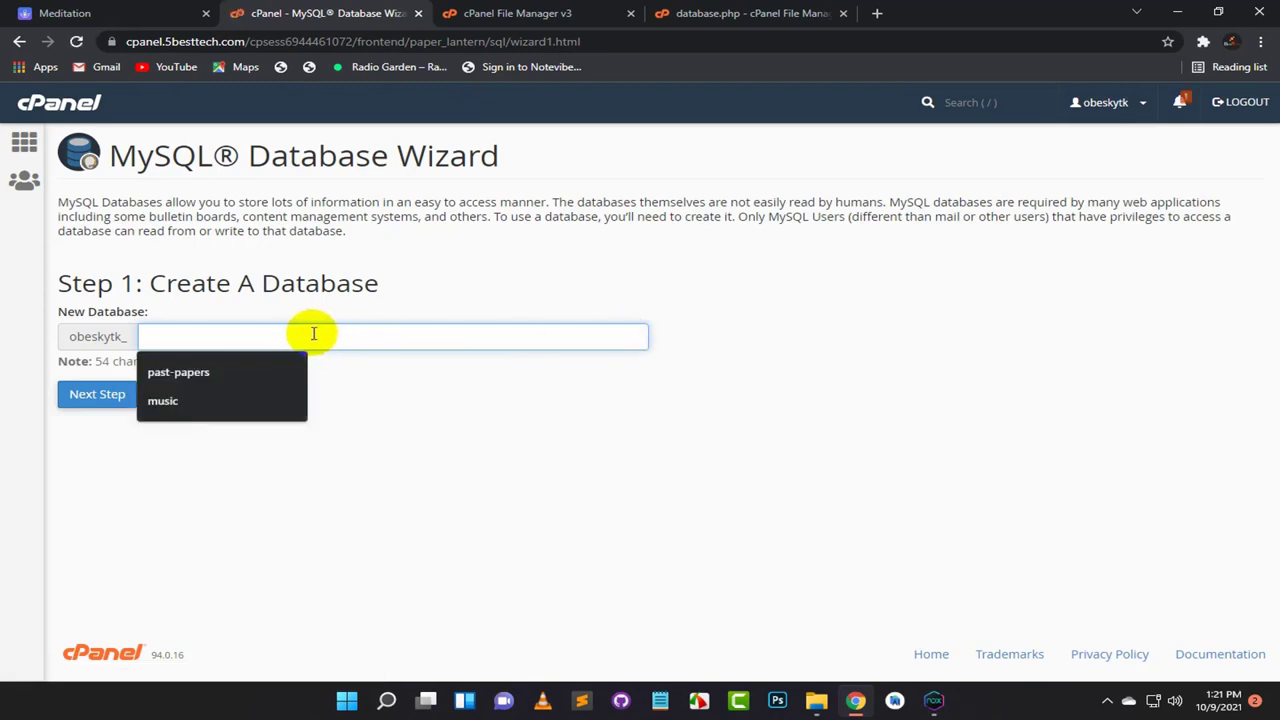
pyautogui.click(248, 401)
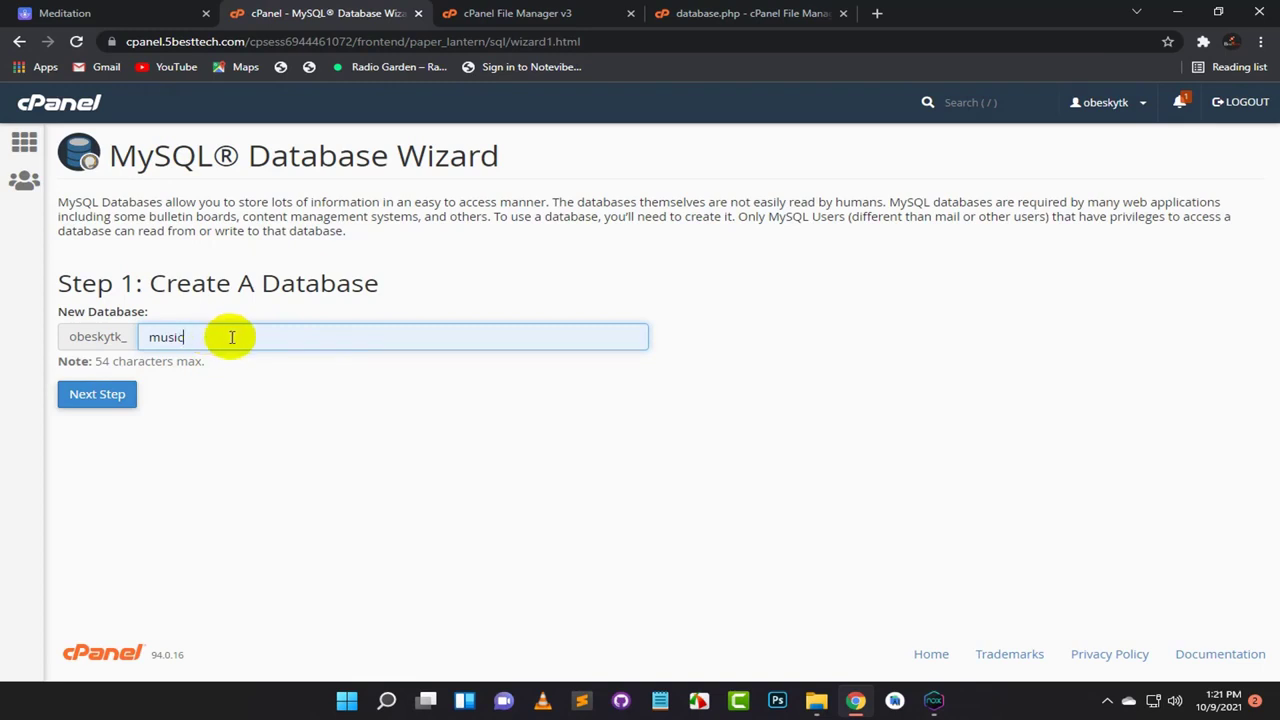
pyautogui.write('part2')
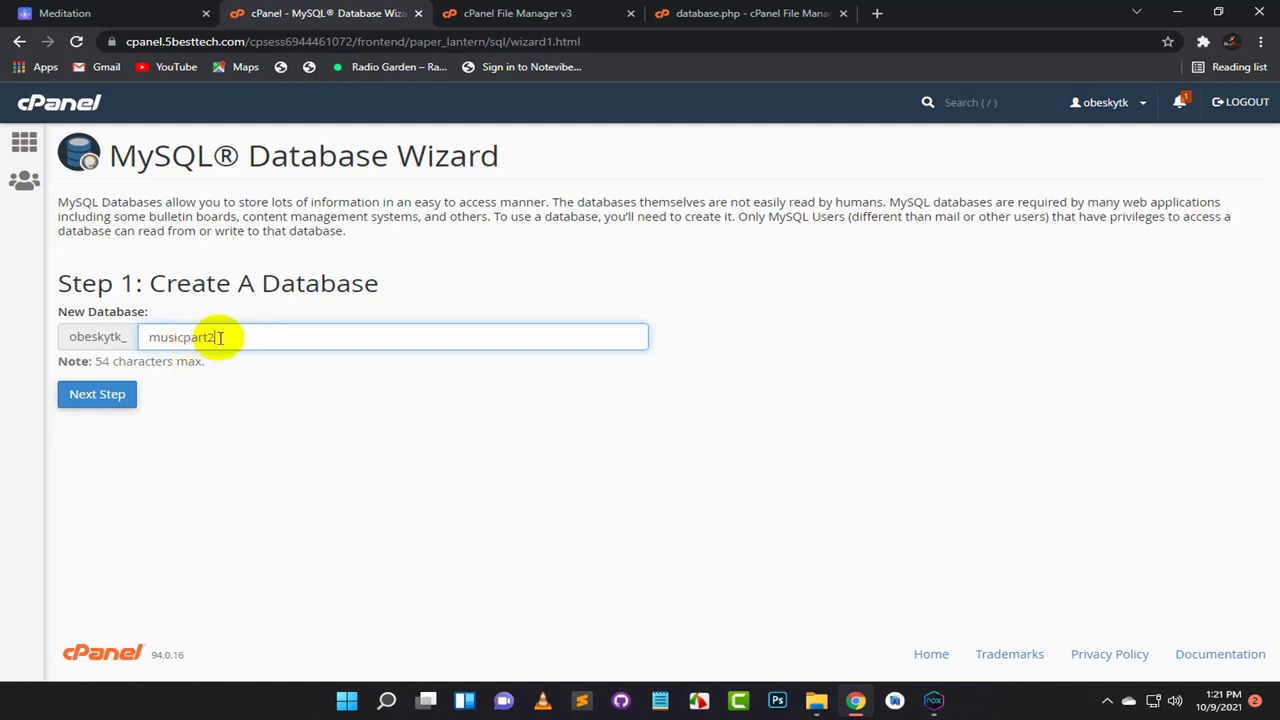
pyautogui.moveTo(220, 337); pyautogui.dragTo(150, 337)
pyautogui.click(118, 394)
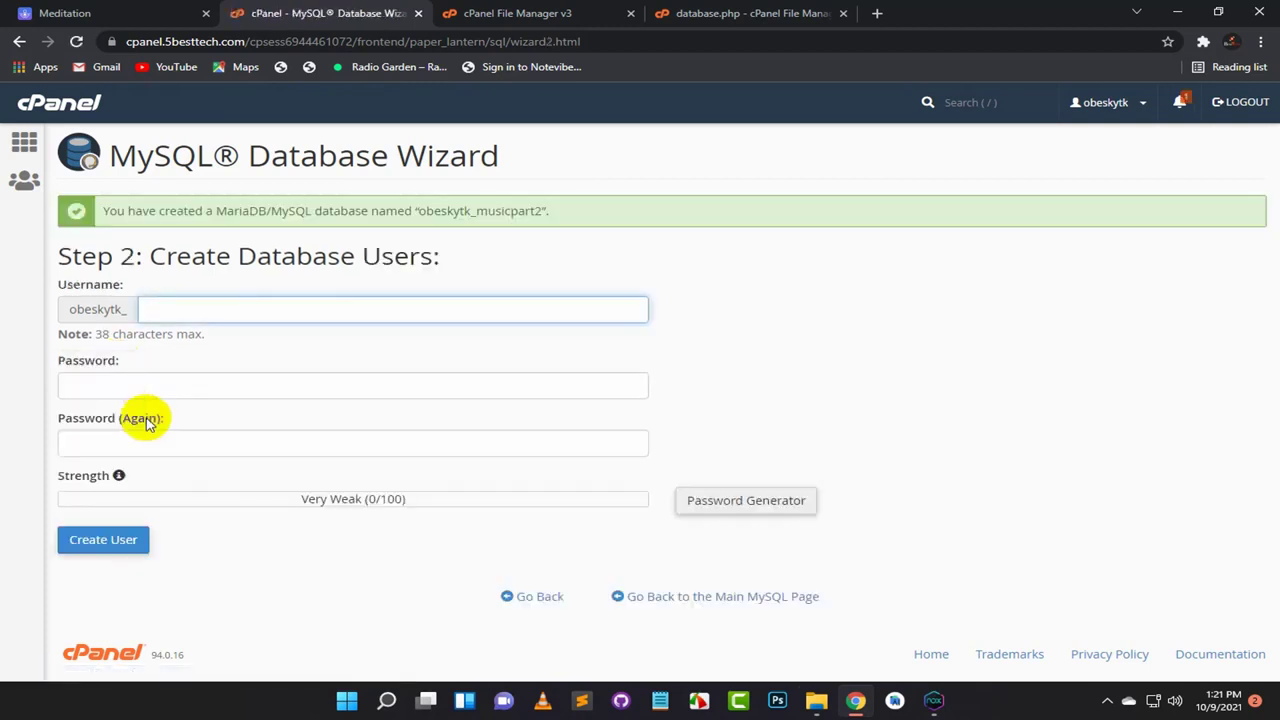
# Step: Enter musicpart2 as the database username and generate a new strong password
pyautogui.write('musicpart2')
pyautogui.moveTo(236, 310); pyautogui.dragTo(148, 310)
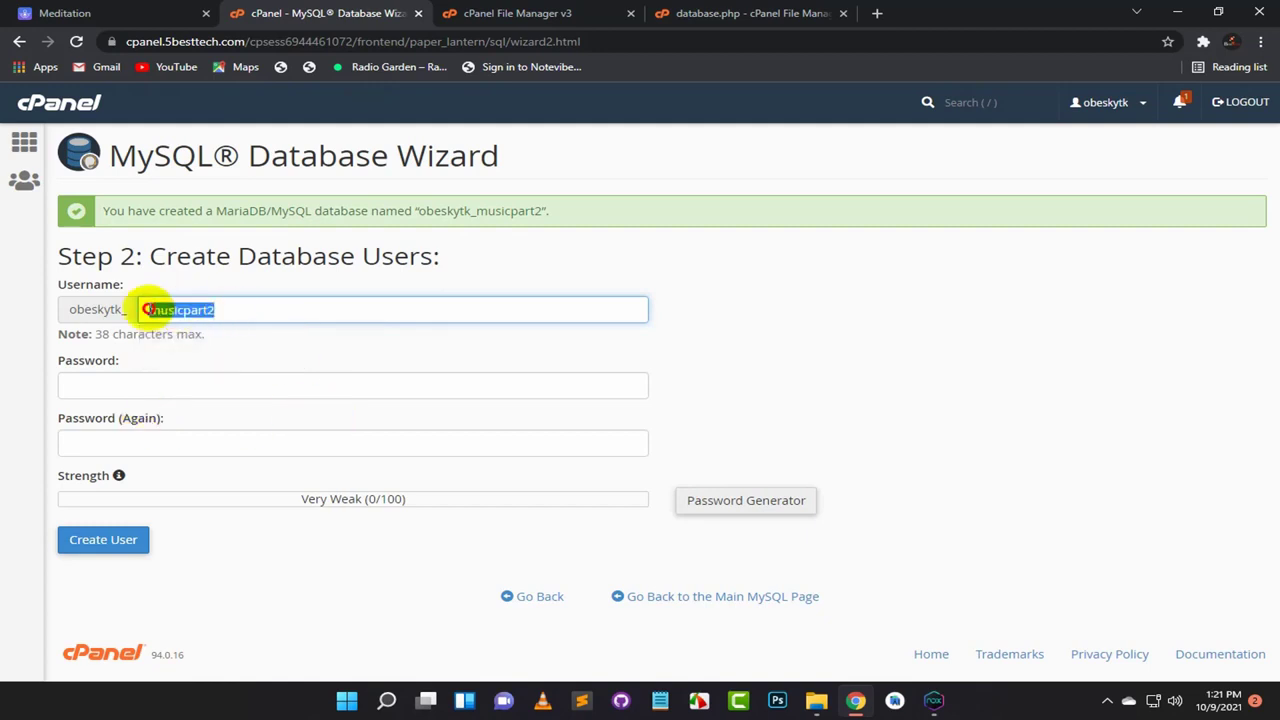
pyautogui.click(712, 502)
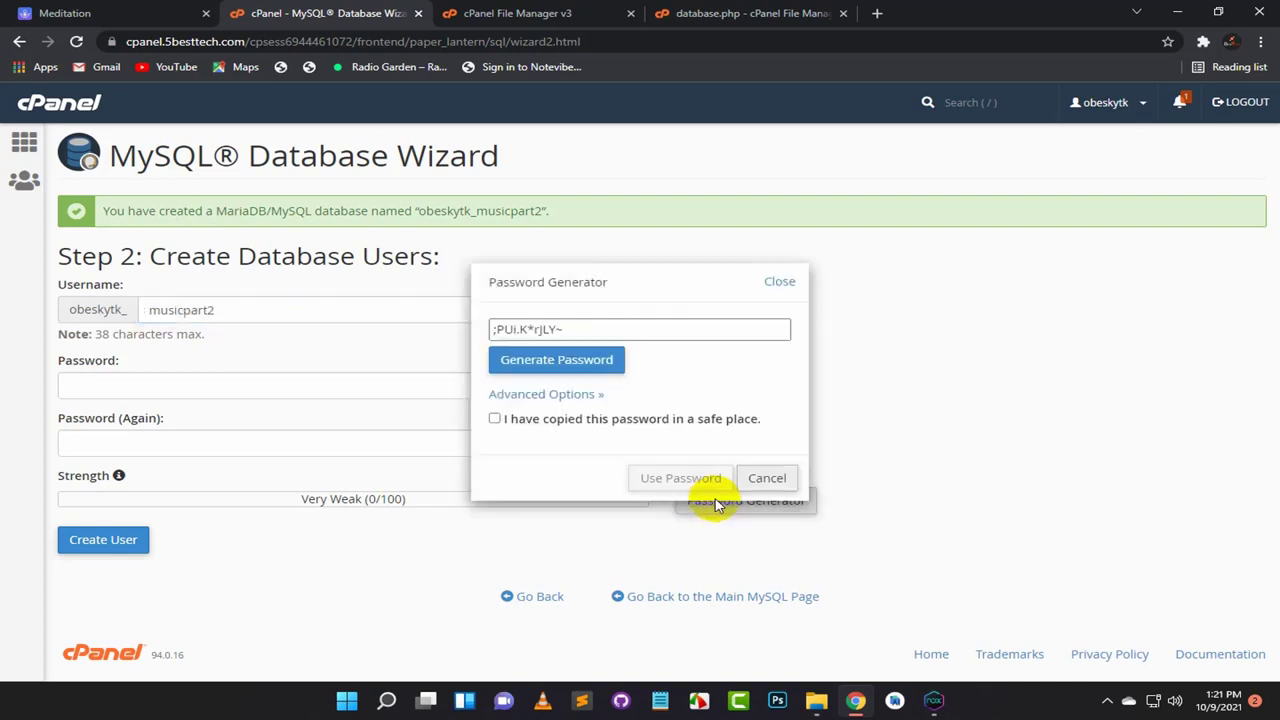
pyautogui.moveTo(586, 329); pyautogui.dragTo(495, 329)
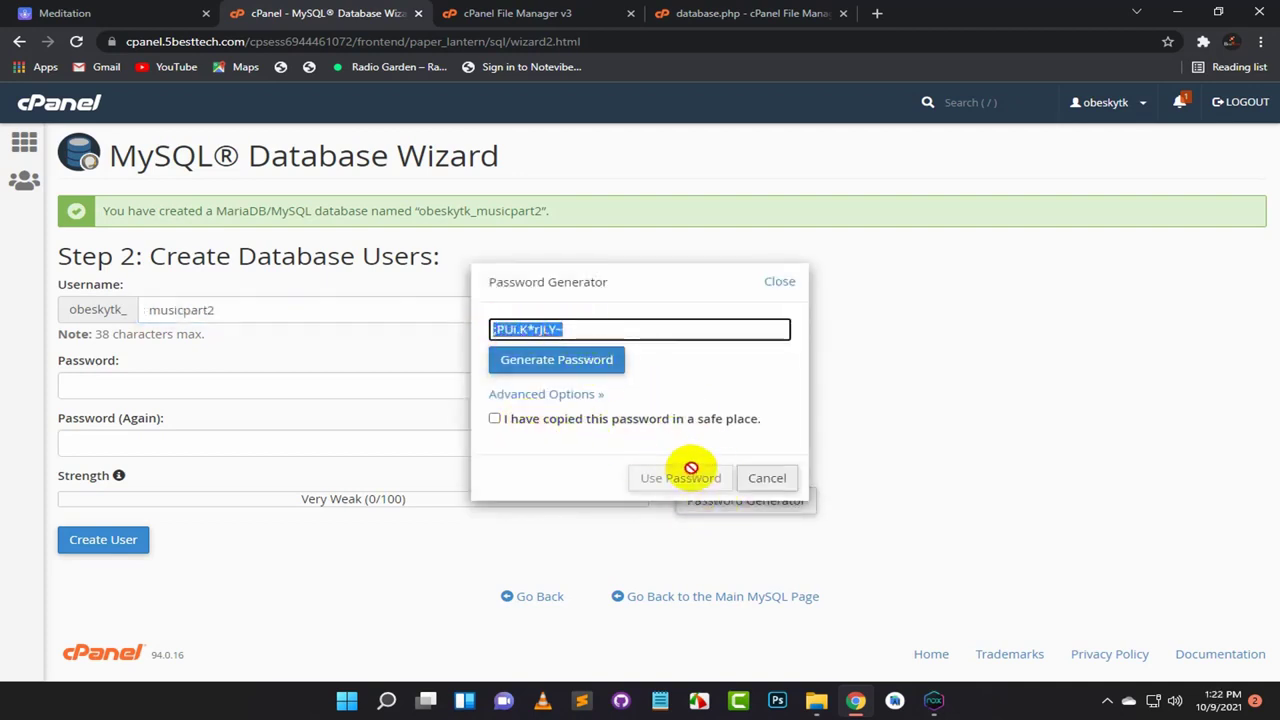
pyautogui.click(528, 360)
pyautogui.moveTo(591, 329); pyautogui.dragTo(491, 329)
pyautogui.hotkey('ctrl', 'c')
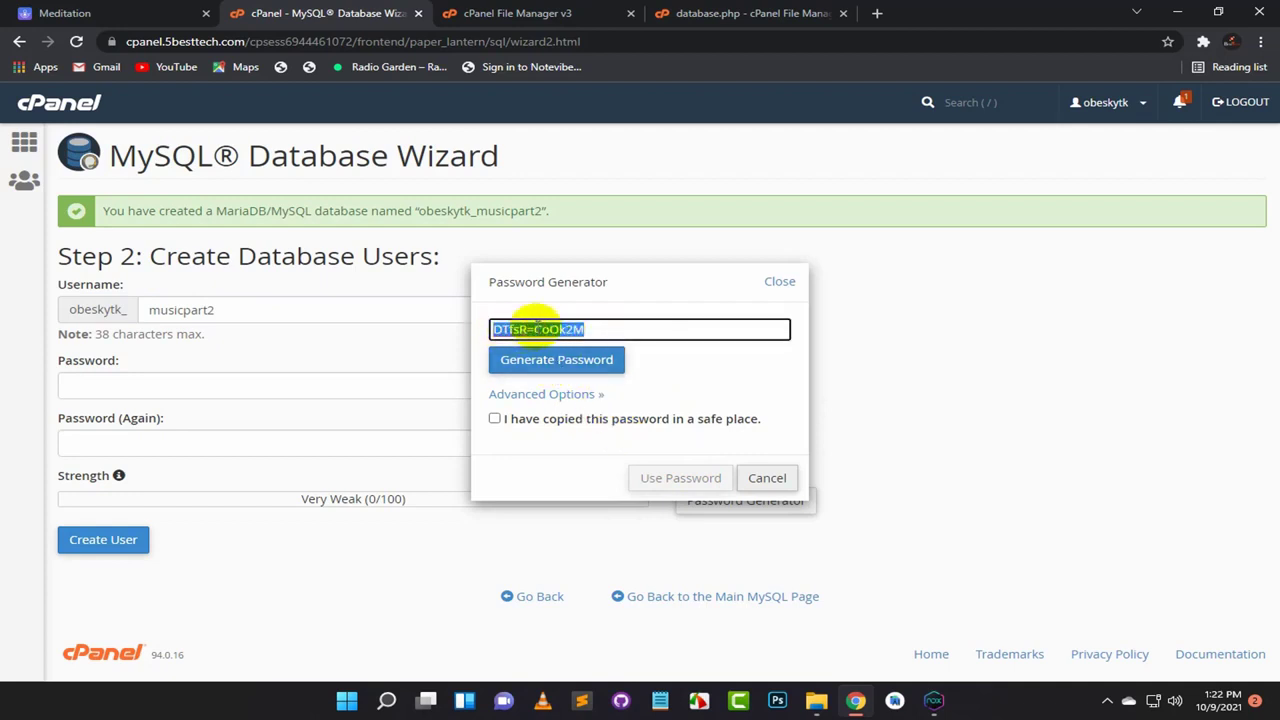
# Step: Save the generated password in Notepad, confirm it's copied, and apply it to the user
pyautogui.click(662, 698)
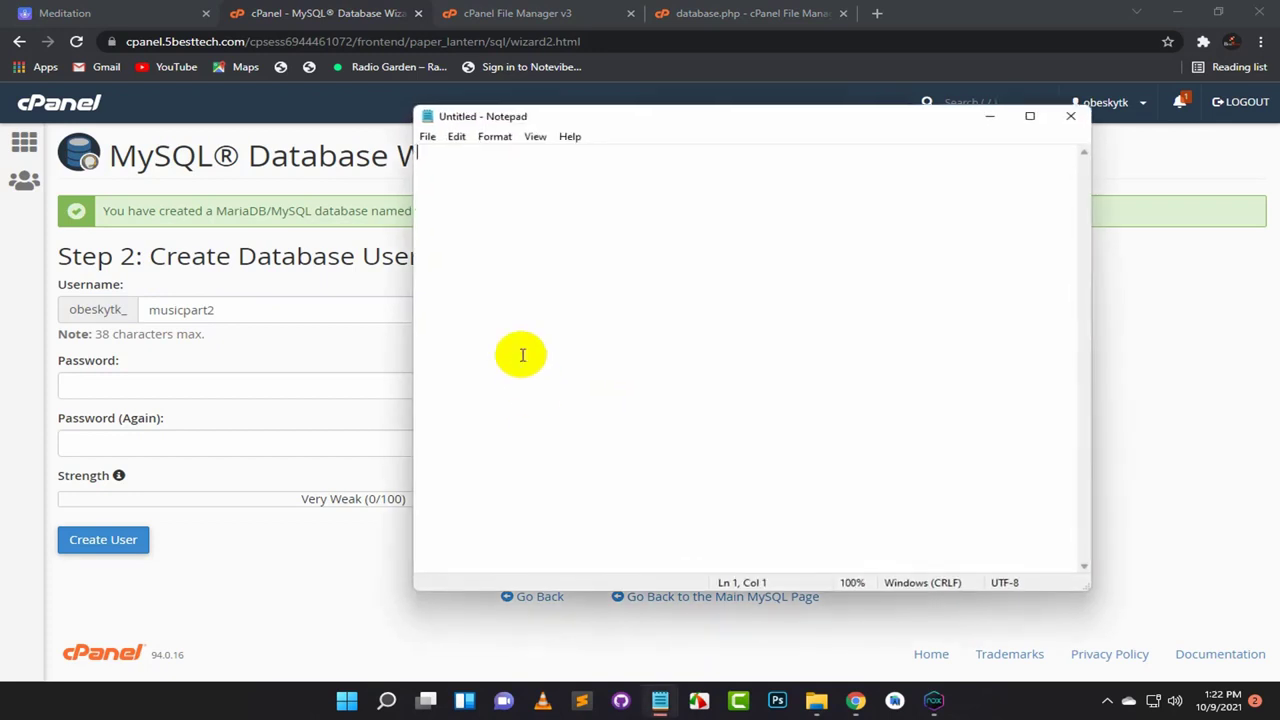
pyautogui.hotkey('ctrl', 'v')
pyautogui.click(989, 118)
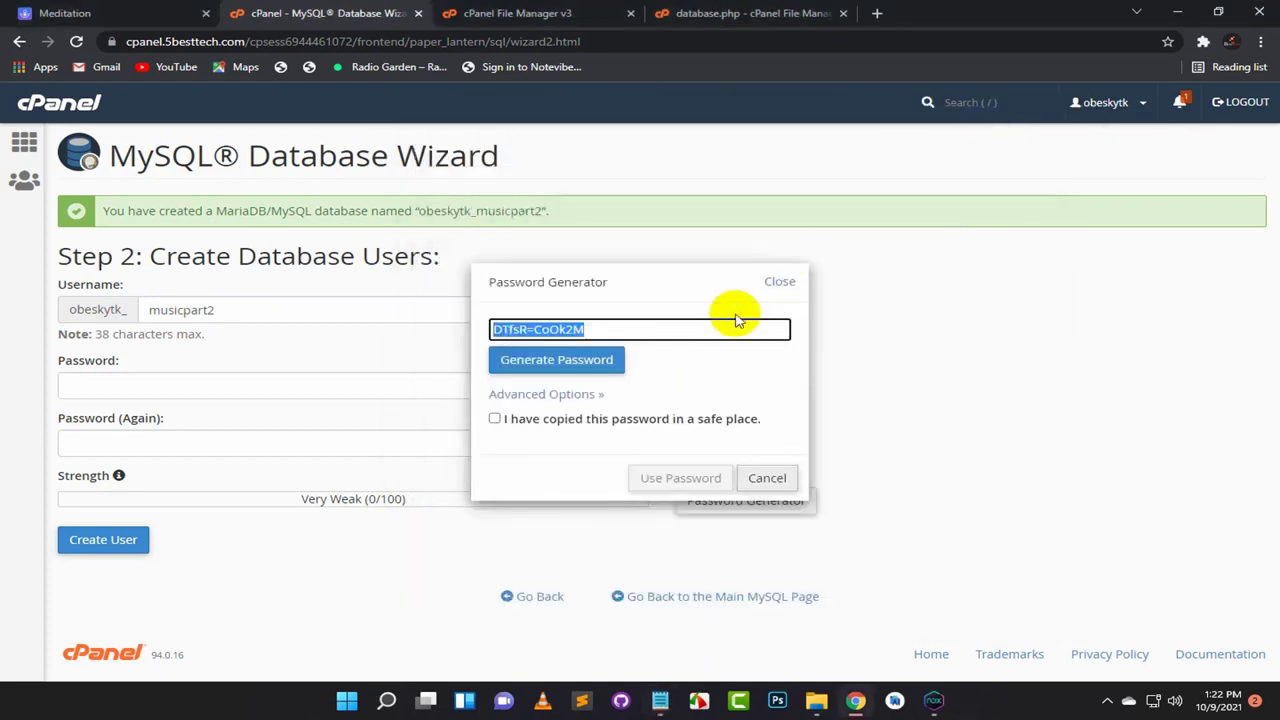
pyautogui.click(494, 418)
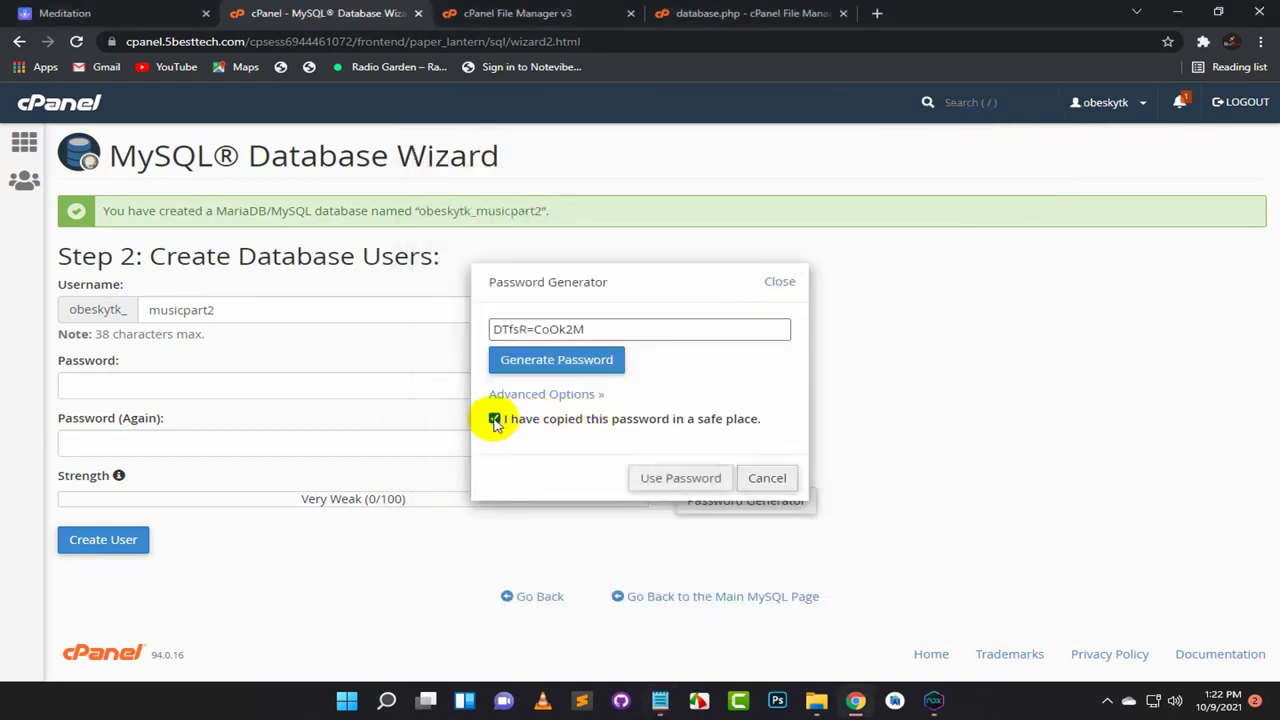
pyautogui.click(680, 477)
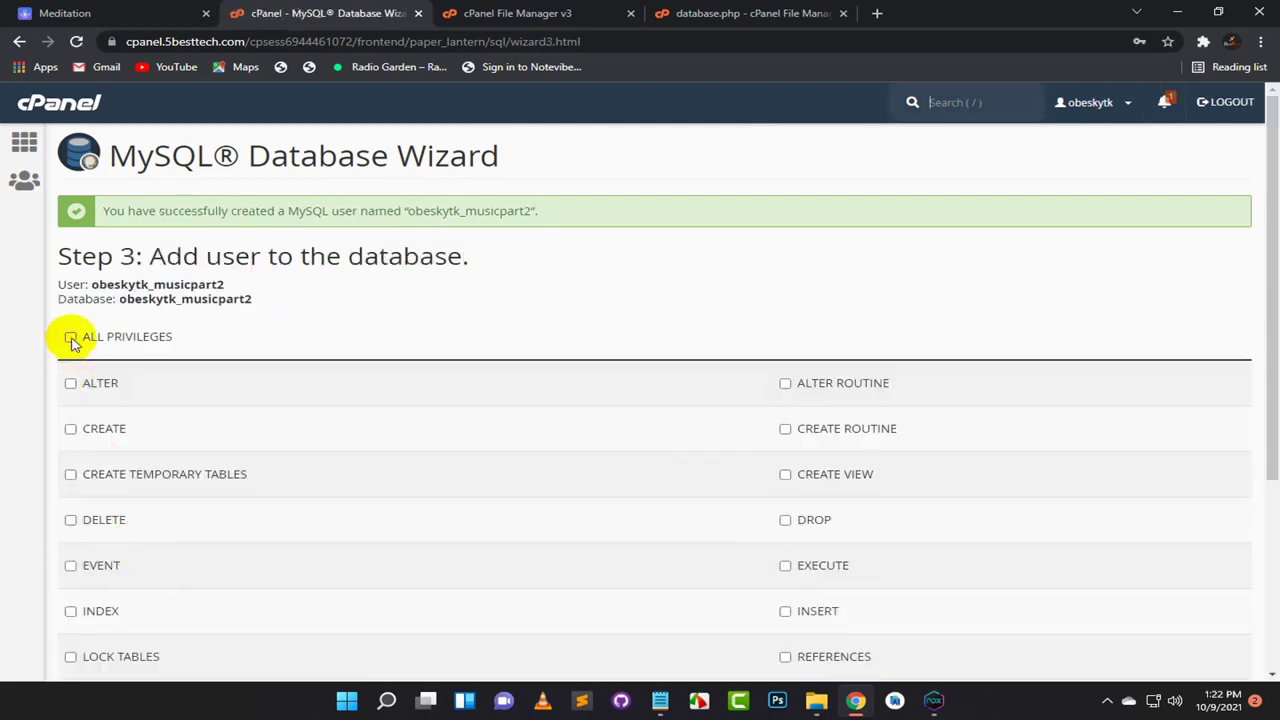
# Step: Grant the musicpart2 user ALL PRIVILEGES on the musicpart2 database
pyautogui.click(71, 337)
pyautogui.scroll(-3, 310, 363)
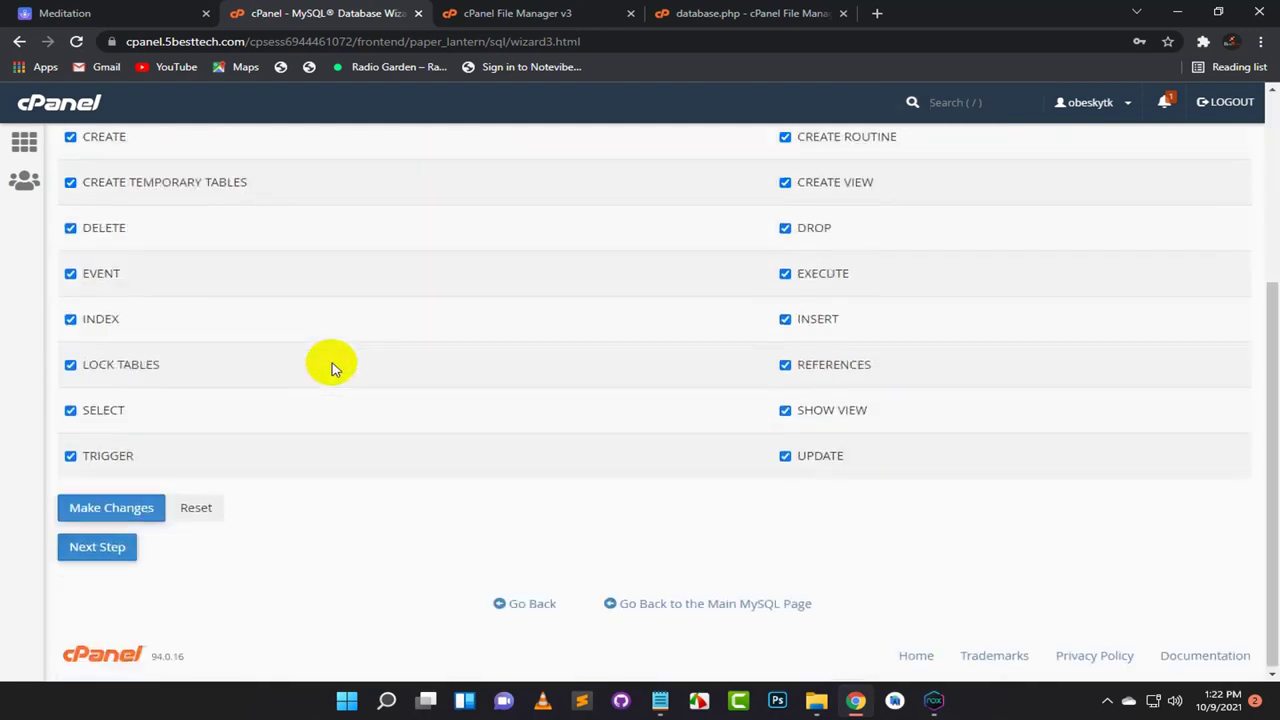
pyautogui.click(100, 511)
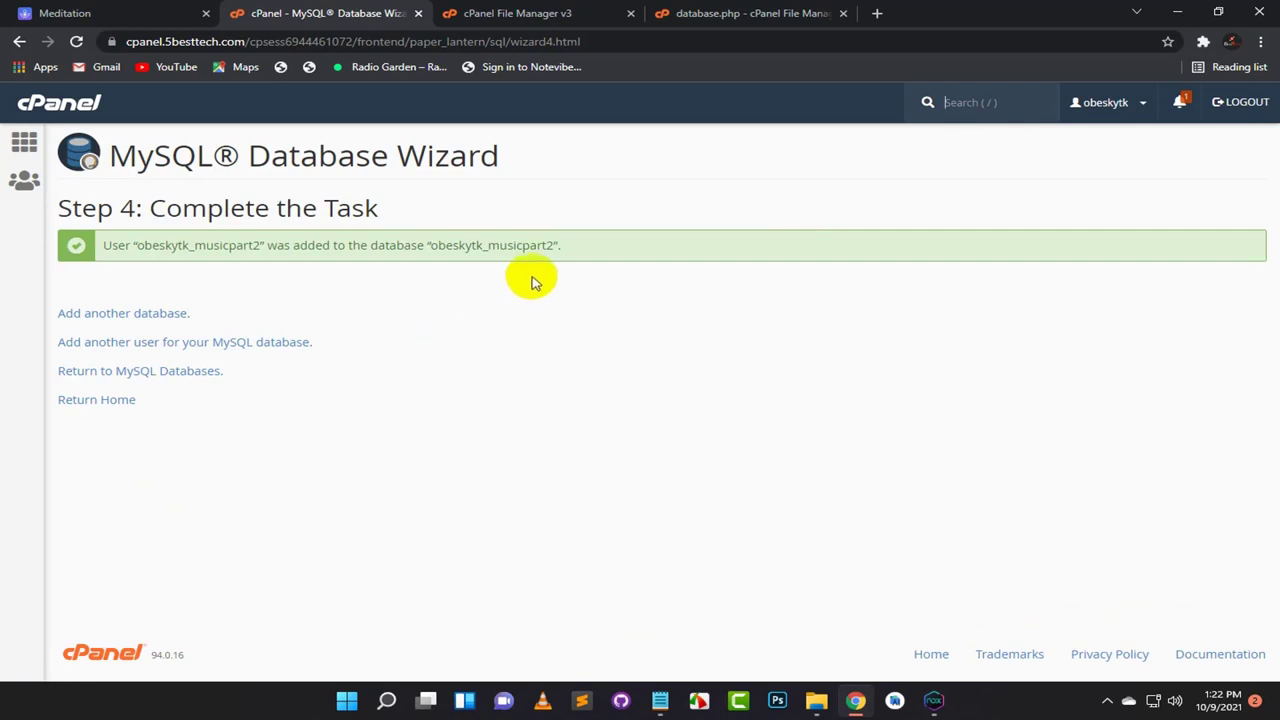
# Step: Paste the database name obeskytk_musicpart2 into Notepad above the saved password
pyautogui.moveTo(553, 244); pyautogui.dragTo(435, 247)
pyautogui.hotkey('ctrl', 'c')
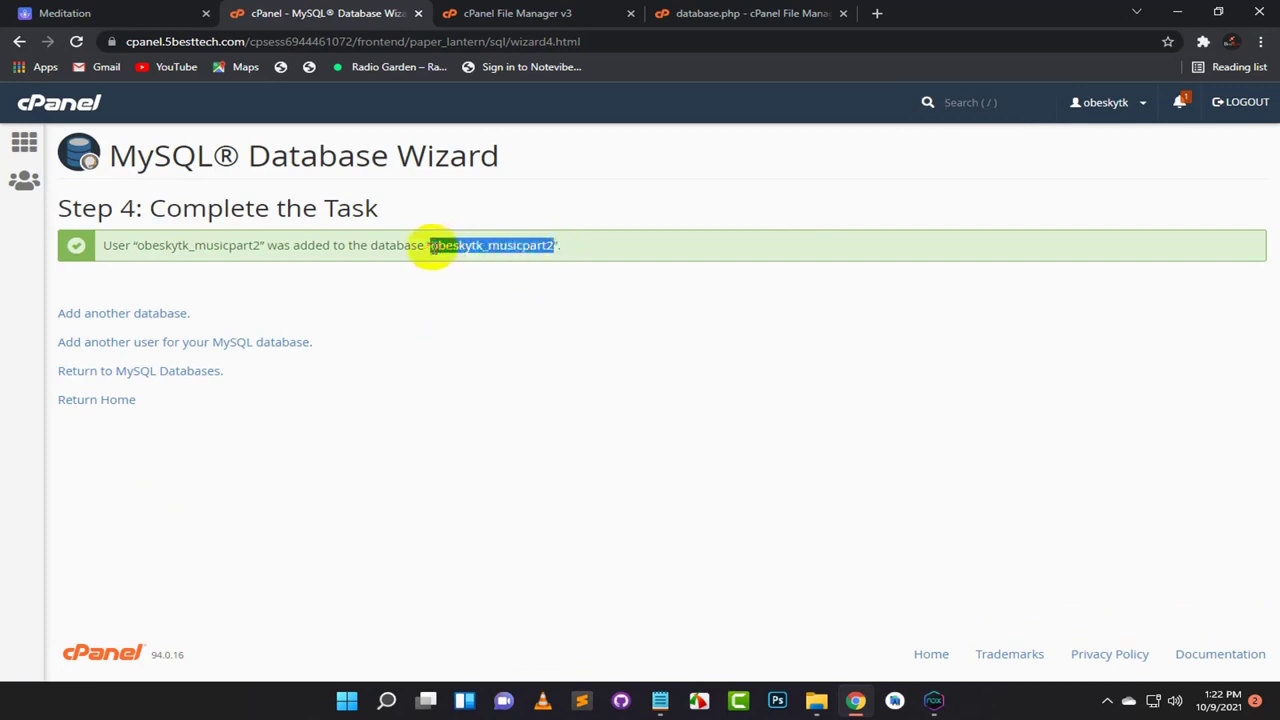
pyautogui.click(660, 700)
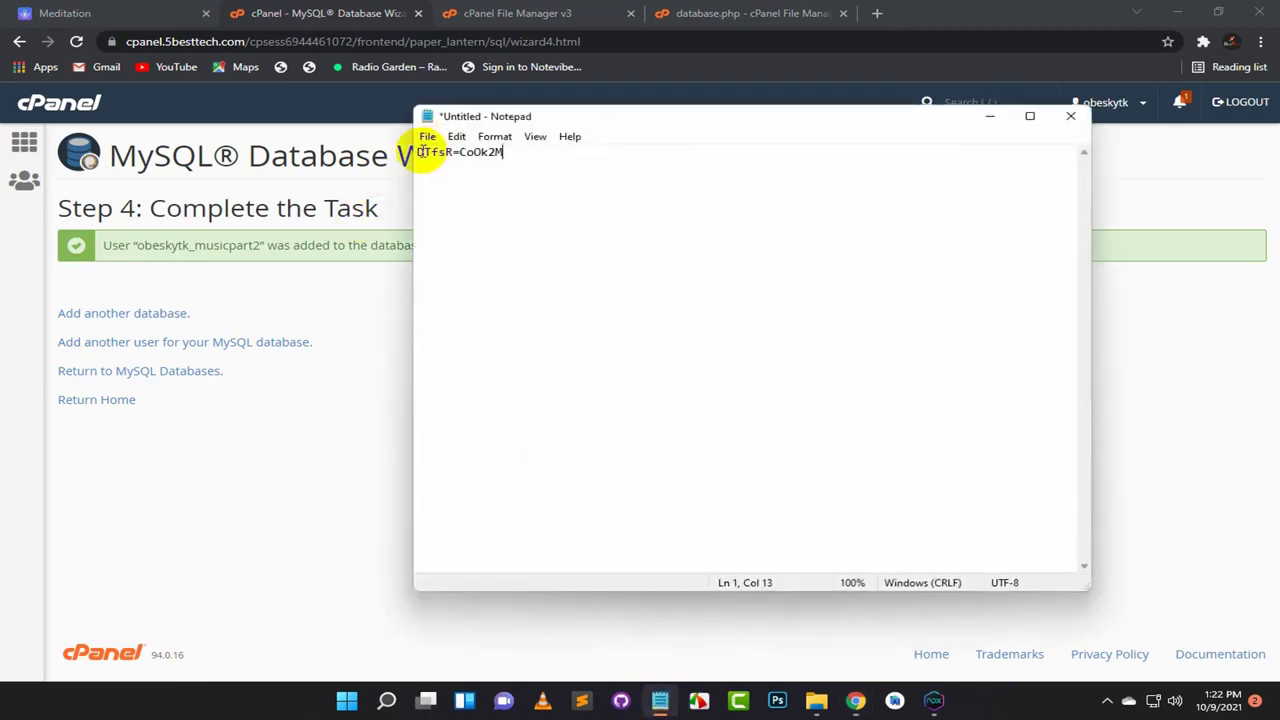
pyautogui.press('Return')
pyautogui.press('Return')
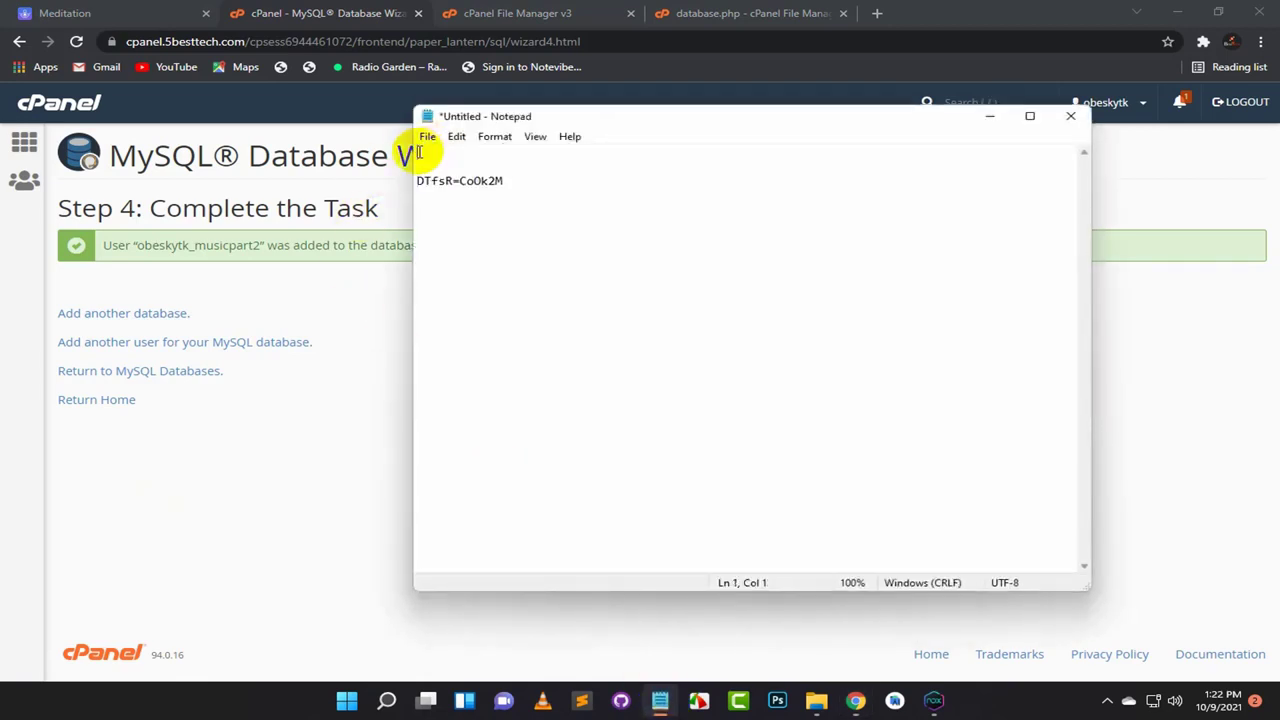
pyautogui.hotkey('ctrl', 'v')
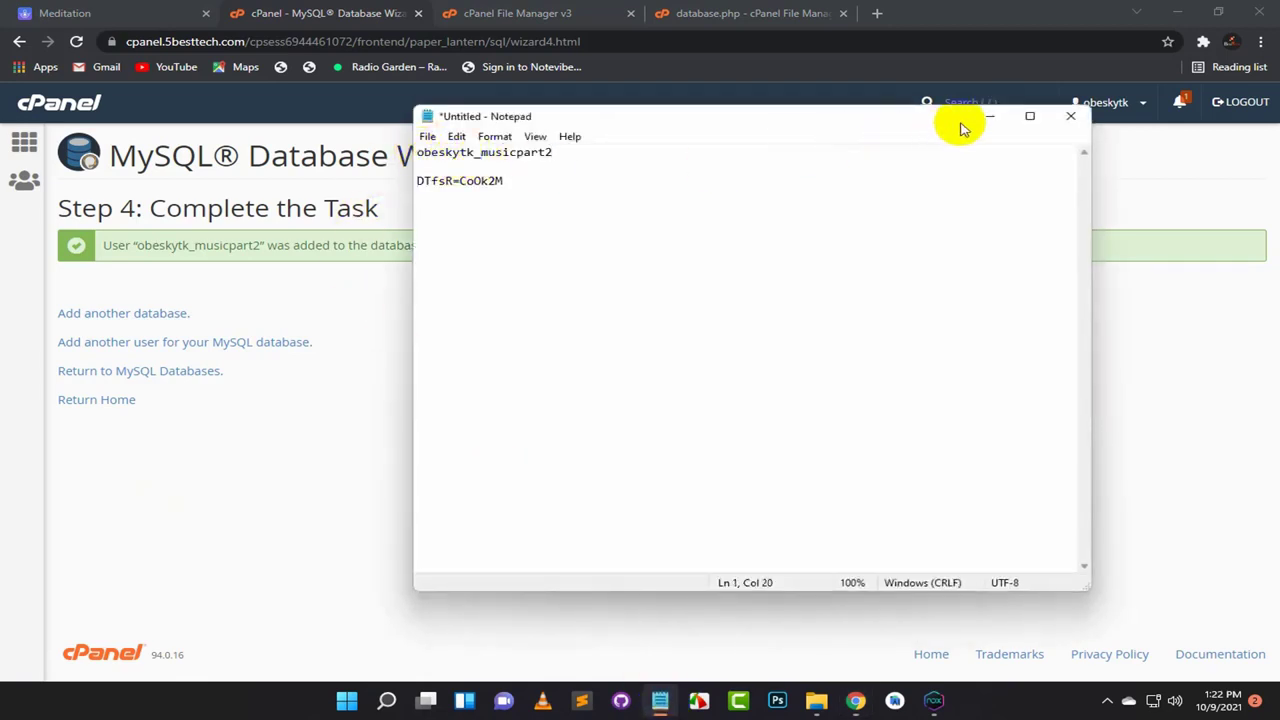
pyautogui.click(988, 116)
pyautogui.click(732, 12)
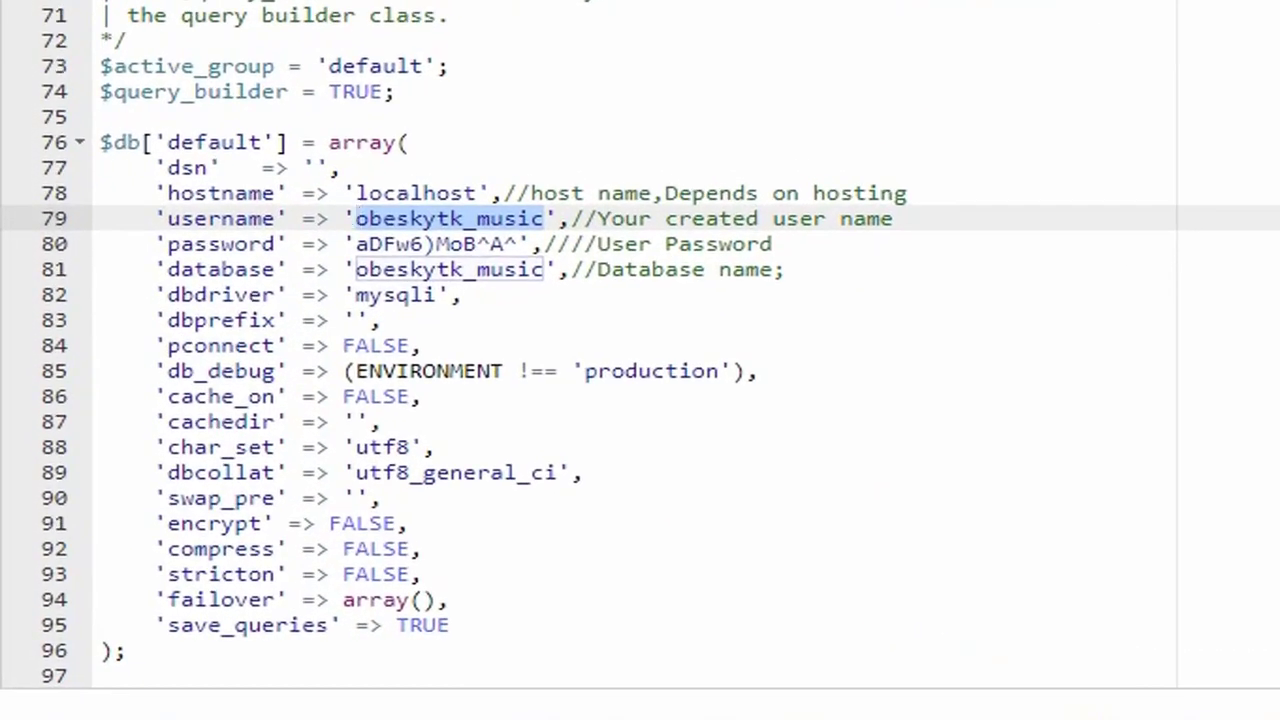
# Step: Replace the username on line 79 and database on line 81 with obeskytk_musicpart2
pyautogui.hotkey('alt', 'Tab')
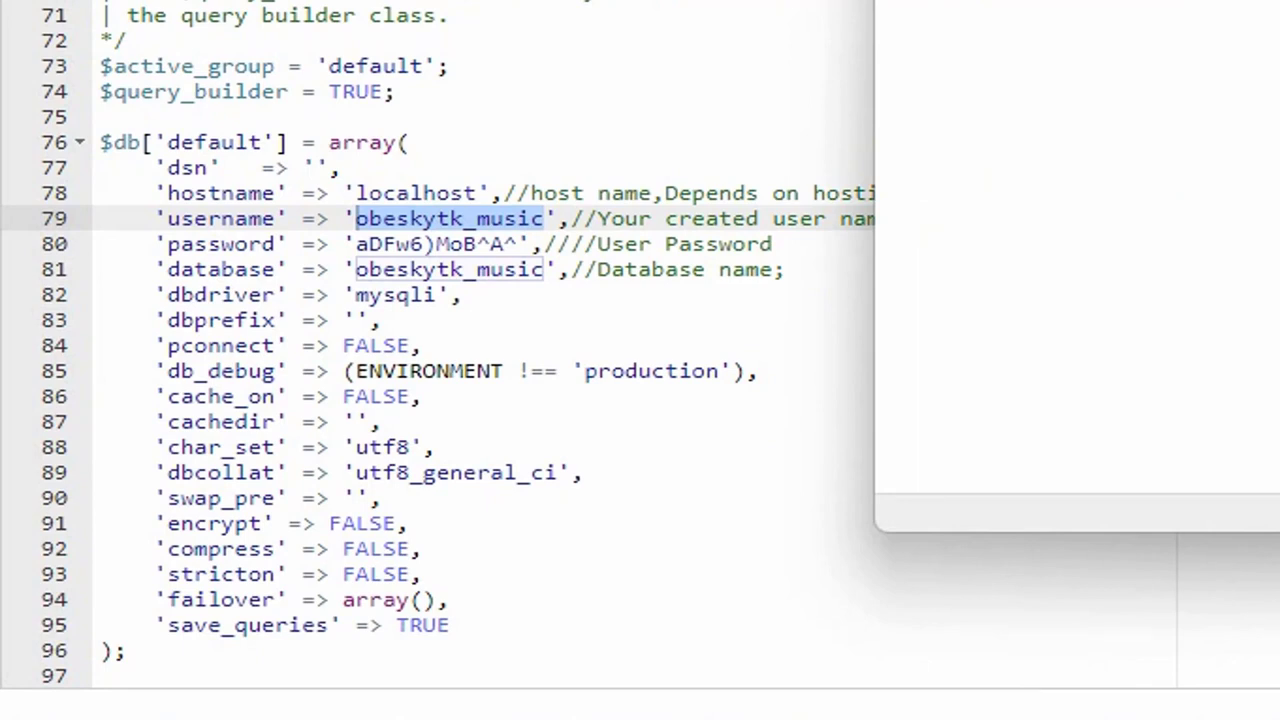
pyautogui.click(503, 206)
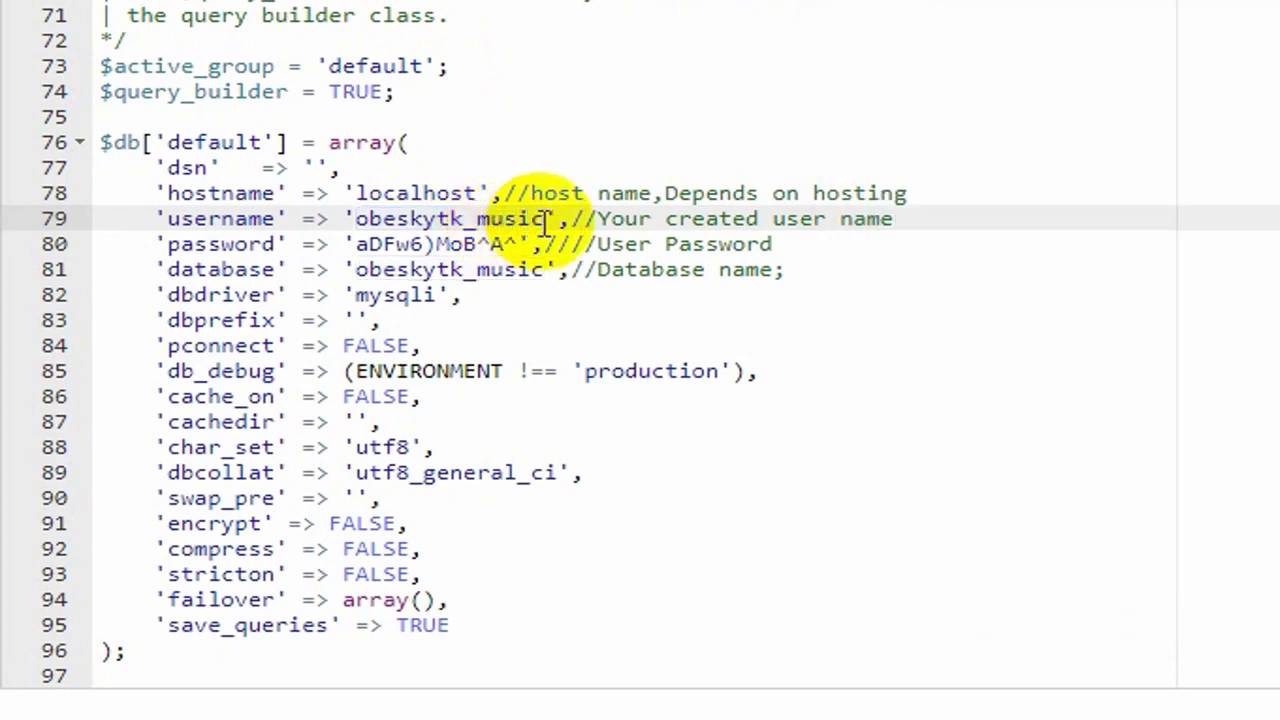
pyautogui.moveTo(545, 222); pyautogui.dragTo(357, 219)
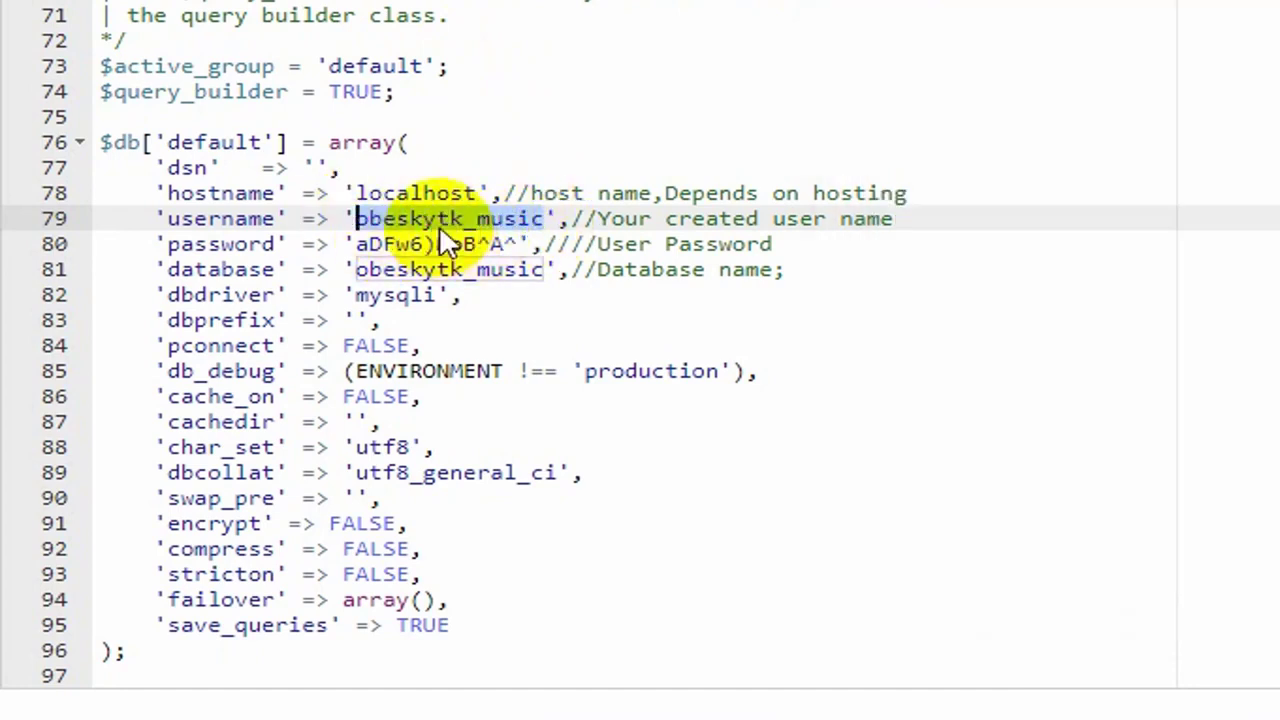
pyautogui.hotkey('ctrl', 'v')
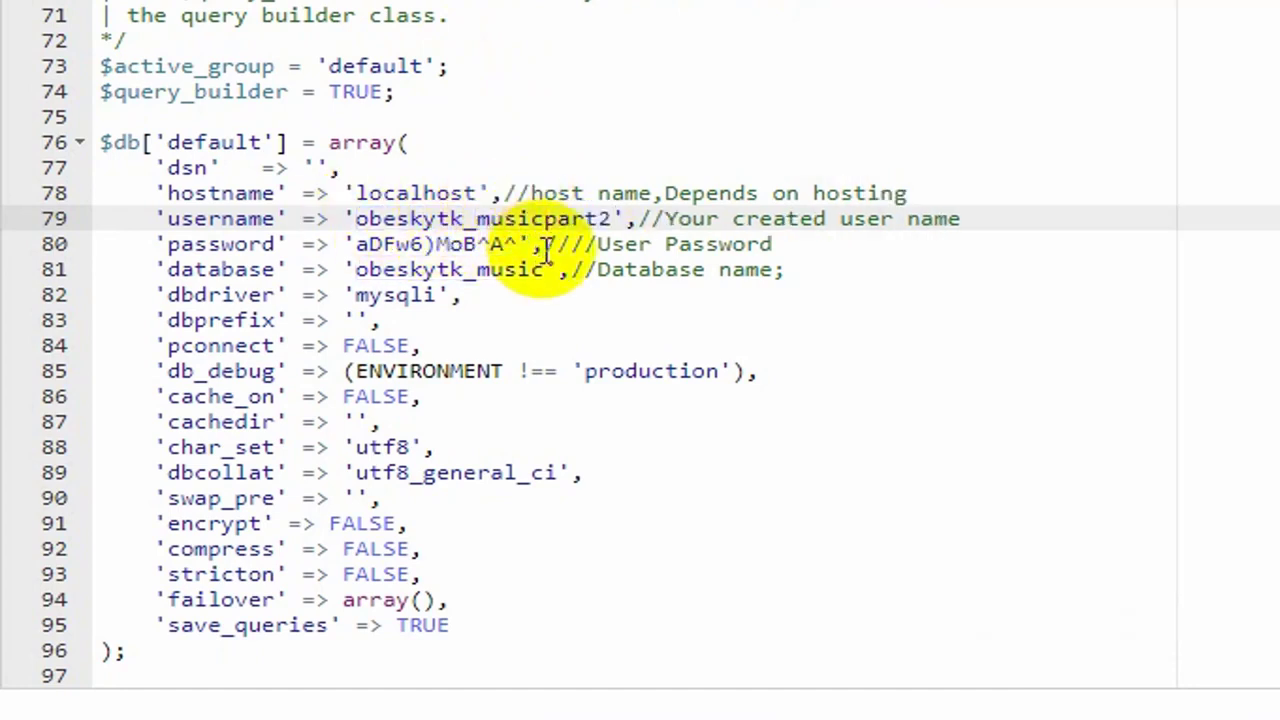
pyautogui.moveTo(543, 270); pyautogui.dragTo(358, 267)
pyautogui.hotkey('ctrl', 'v')
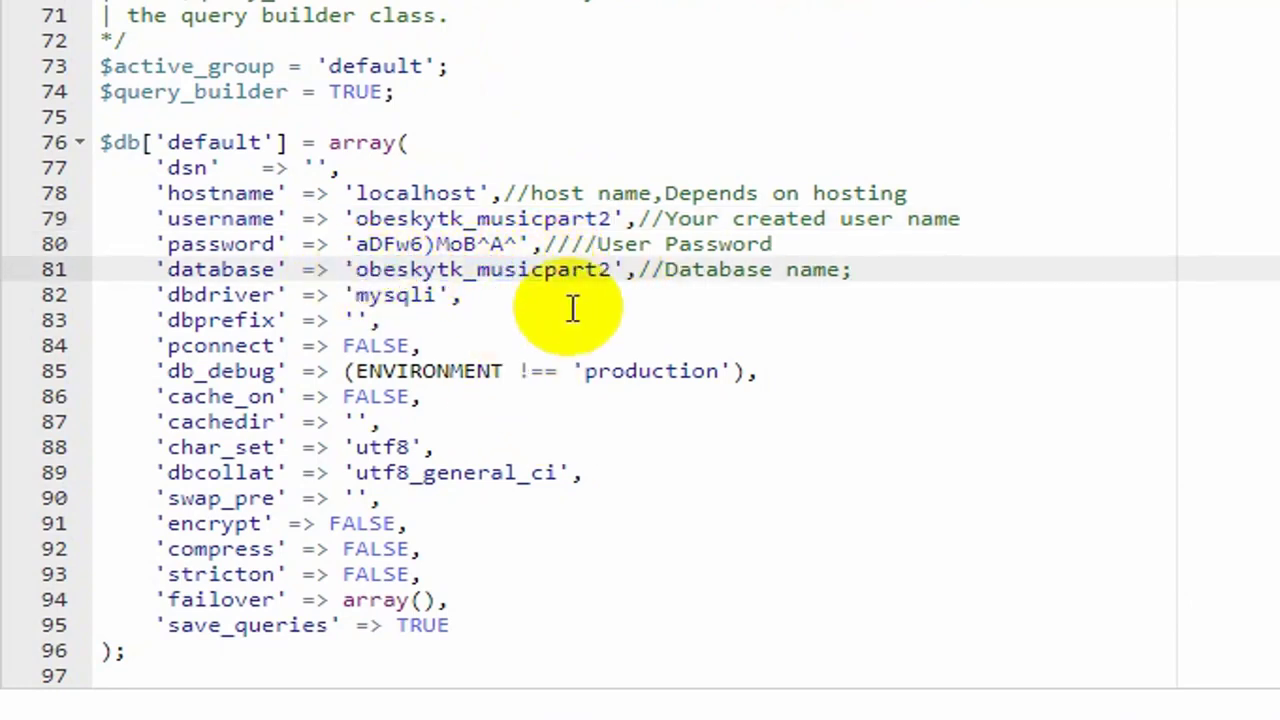
# Step: Replace the line 80 password with the new generated one and save database.php
pyautogui.click(1279, 719)
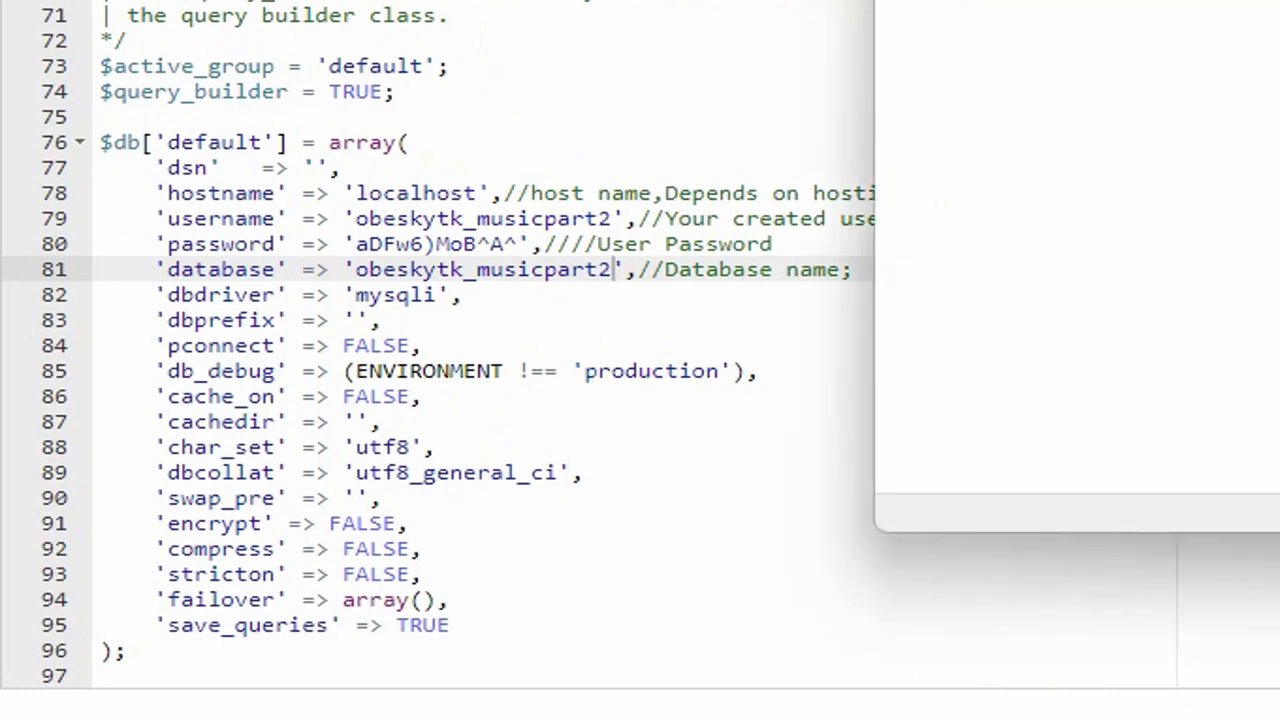
pyautogui.click(1279, 0)
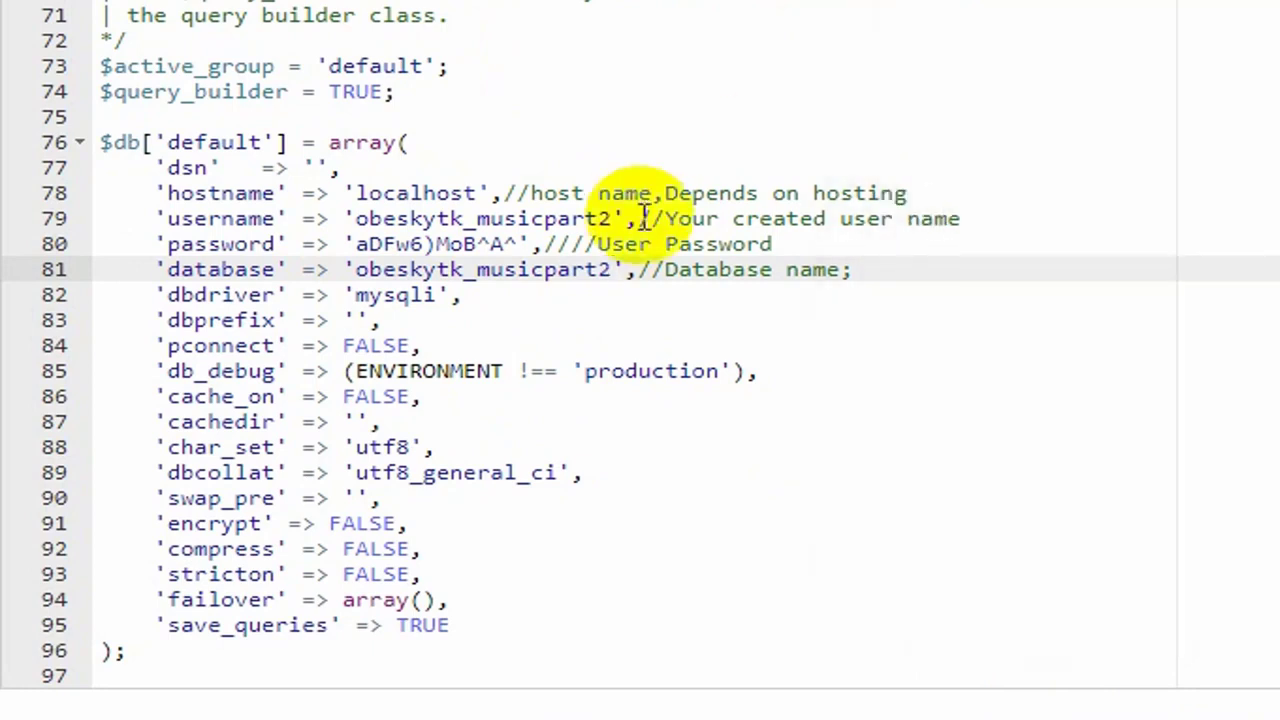
pyautogui.moveTo(518, 244); pyautogui.dragTo(358, 245)
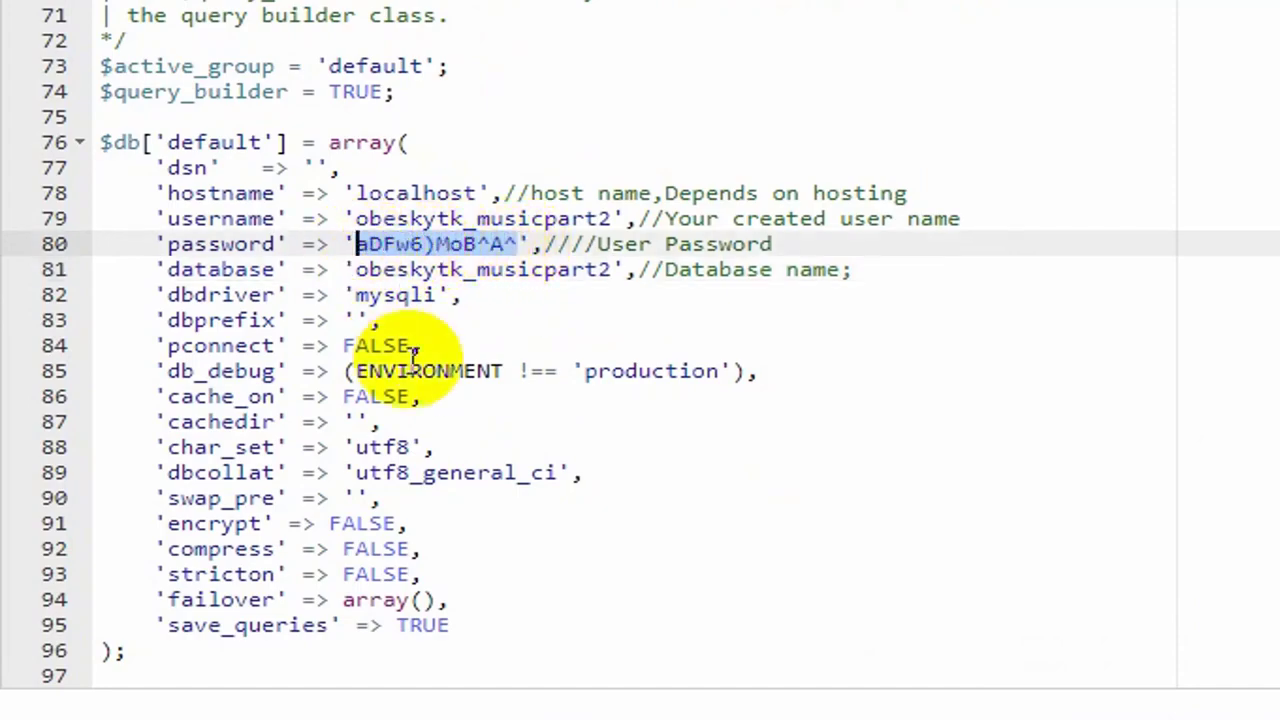
pyautogui.hotkey('ctrl', 'v')
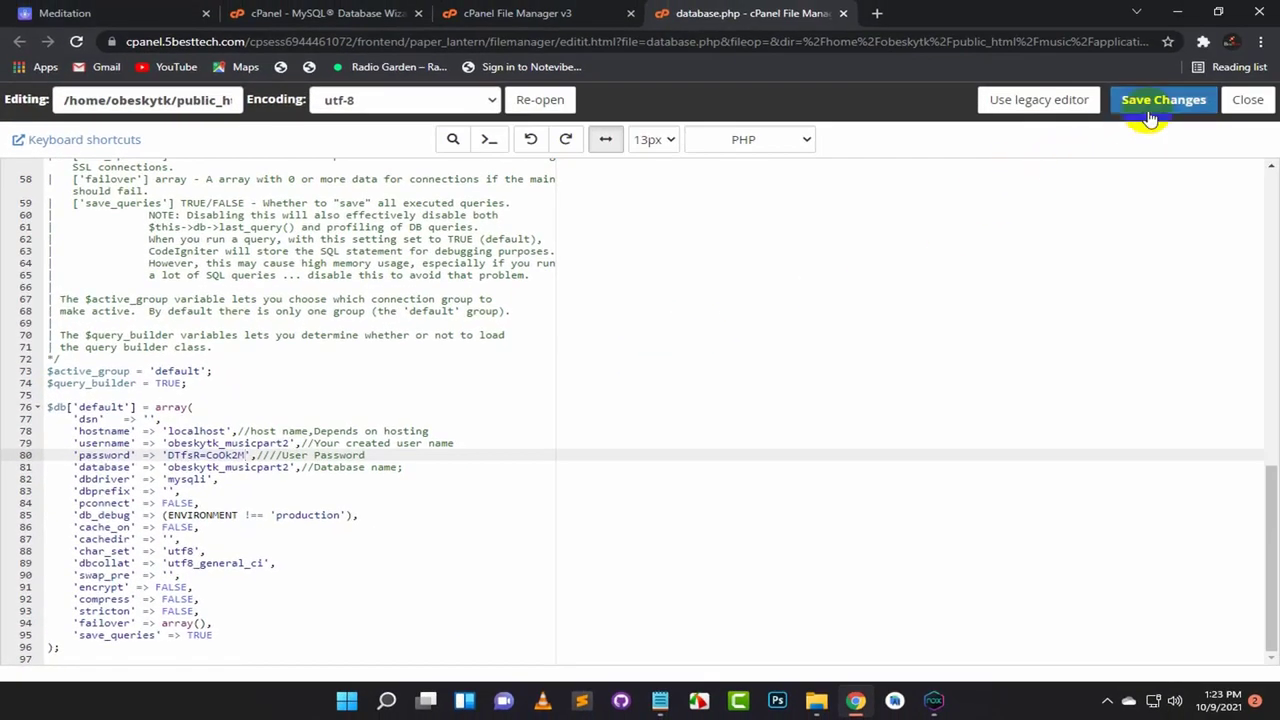
pyautogui.click(1150, 115)
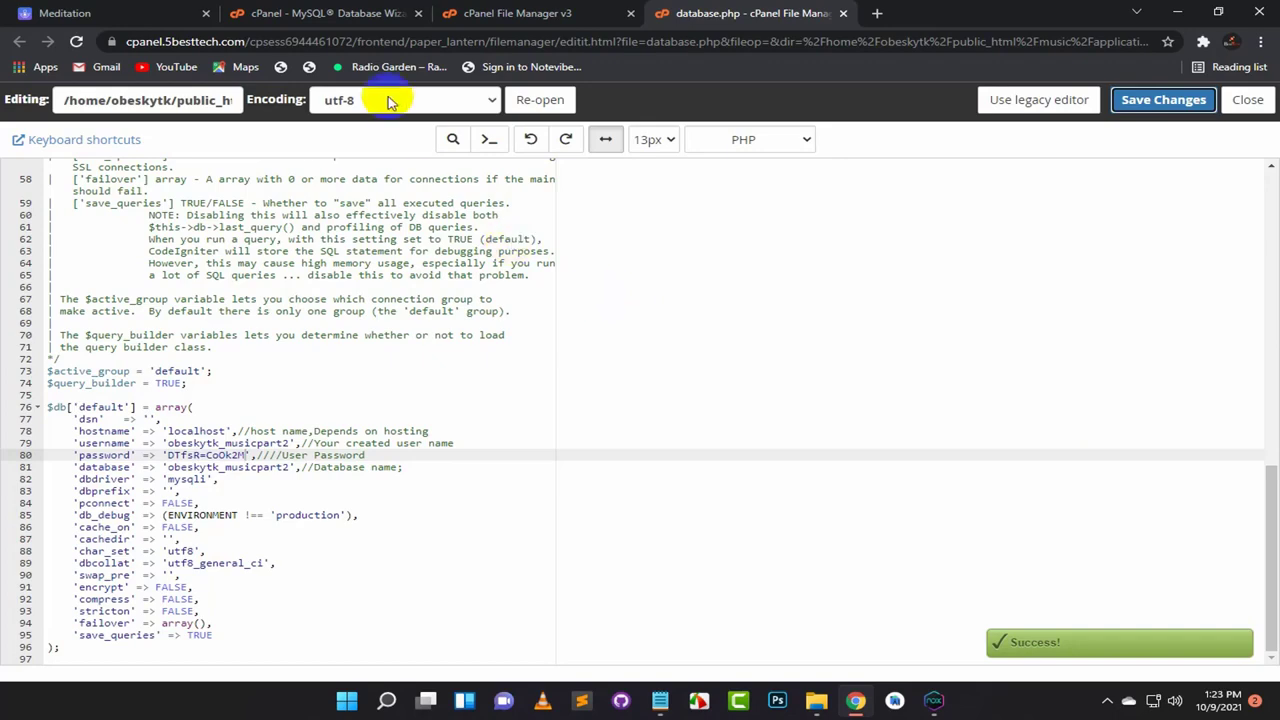
pyautogui.click(289, 16)
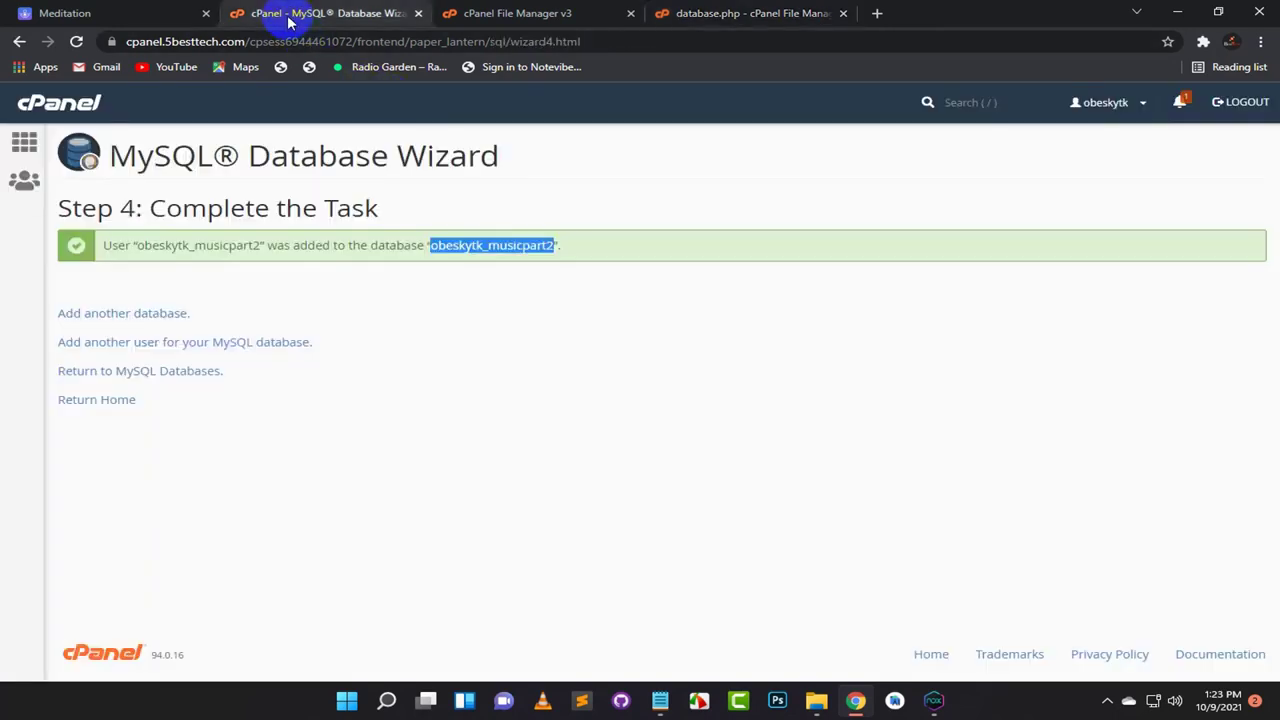
# Step: Go from the cPanel home page into phpMyAdmin
pyautogui.click(100, 108)
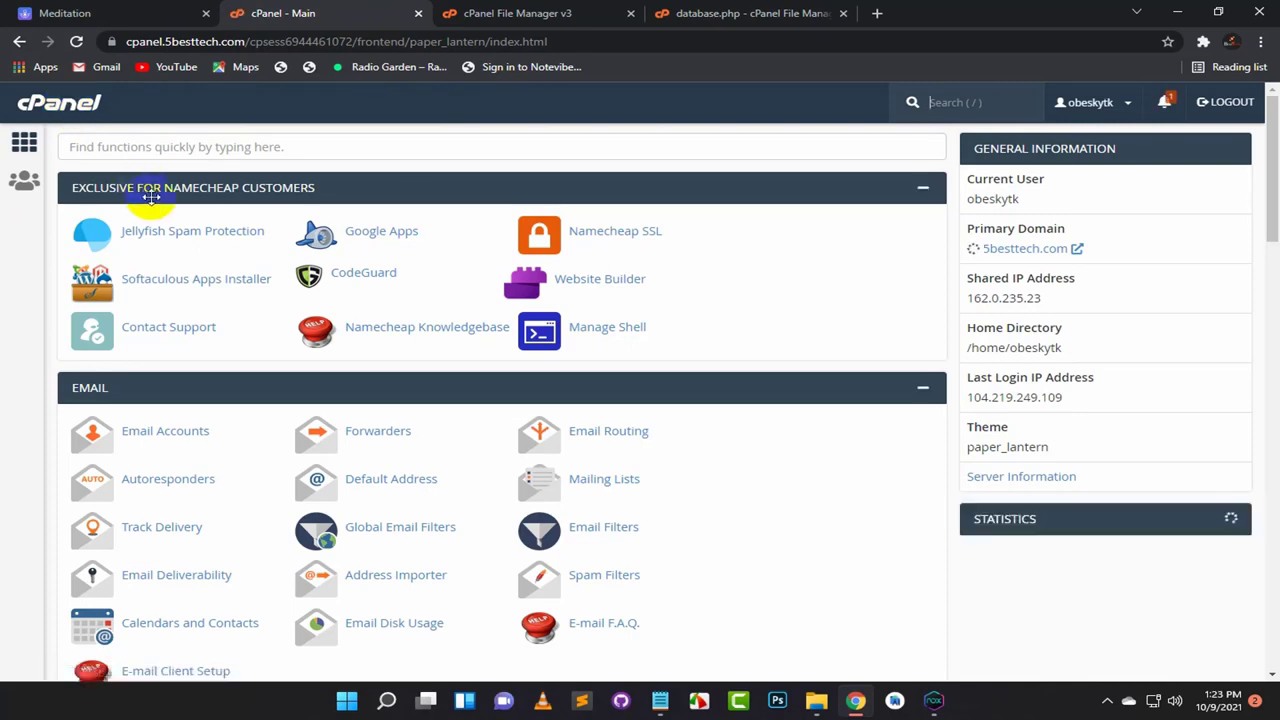
pyautogui.scroll(-5, 176, 257)
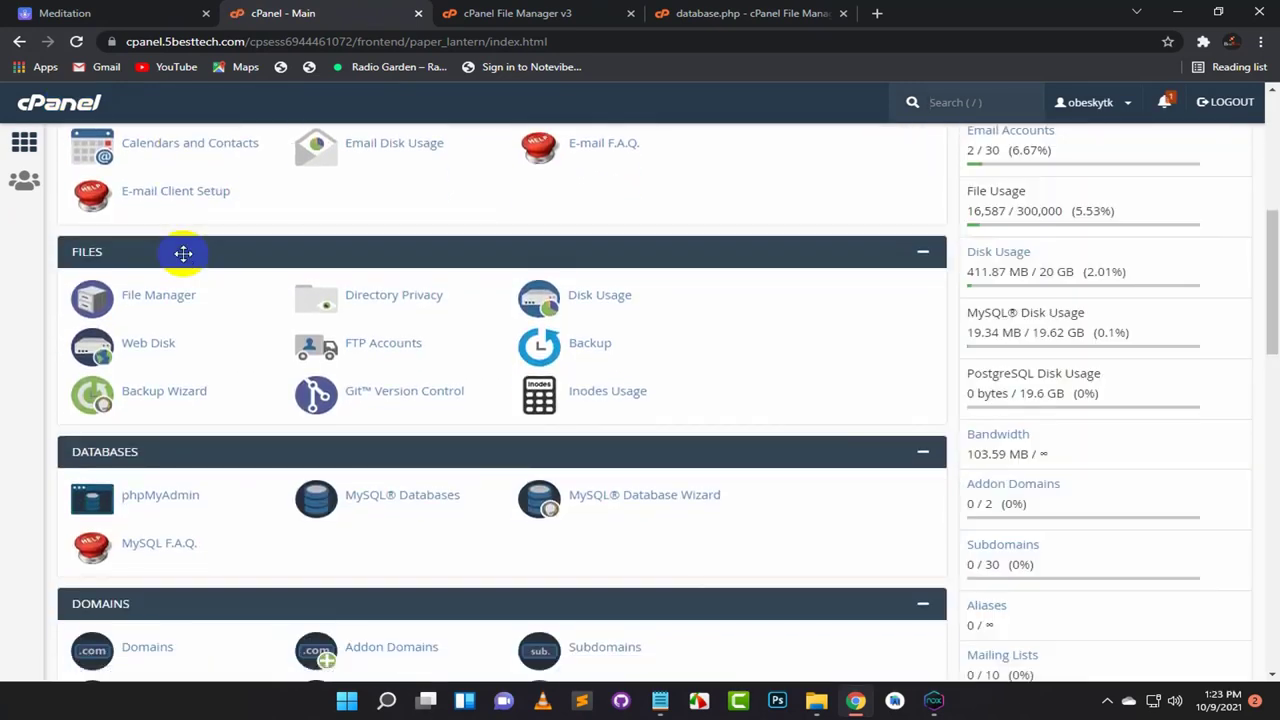
pyautogui.scroll(-1, 183, 253)
pyautogui.click(168, 420)
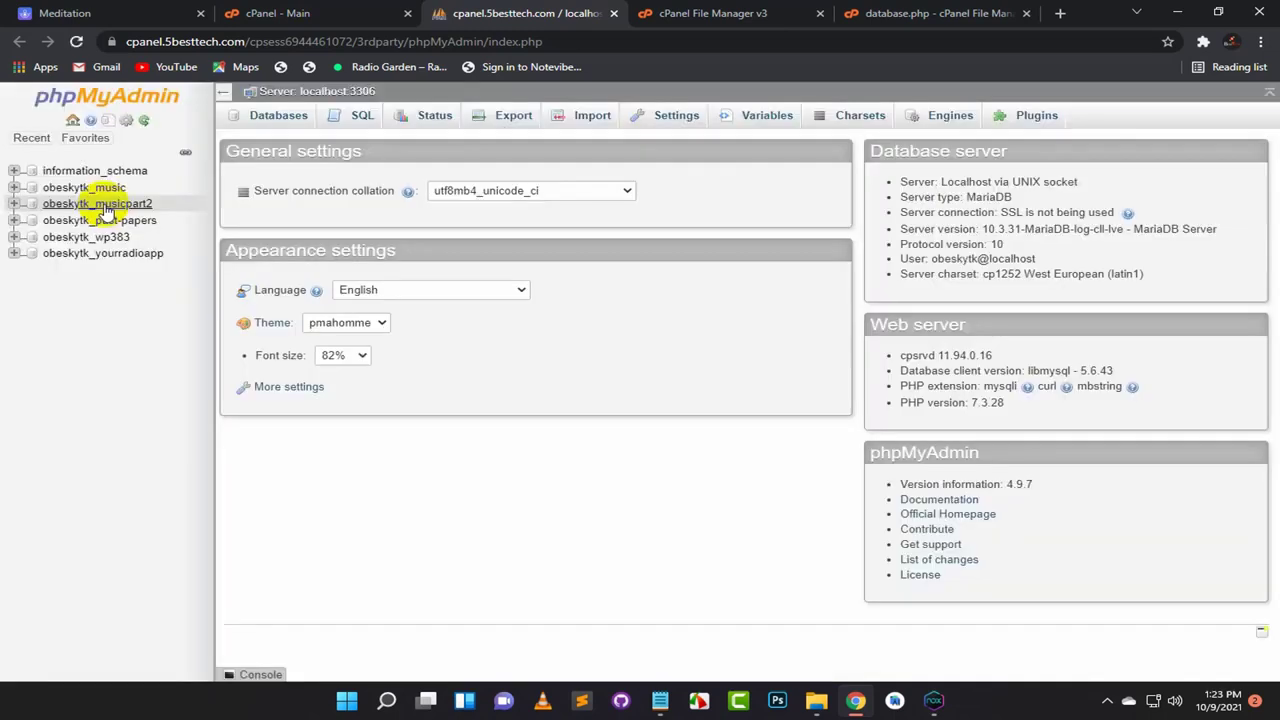
# Step: Import database_meditation.sql into the obeskytk_musicpart2 database
pyautogui.click(55, 206)
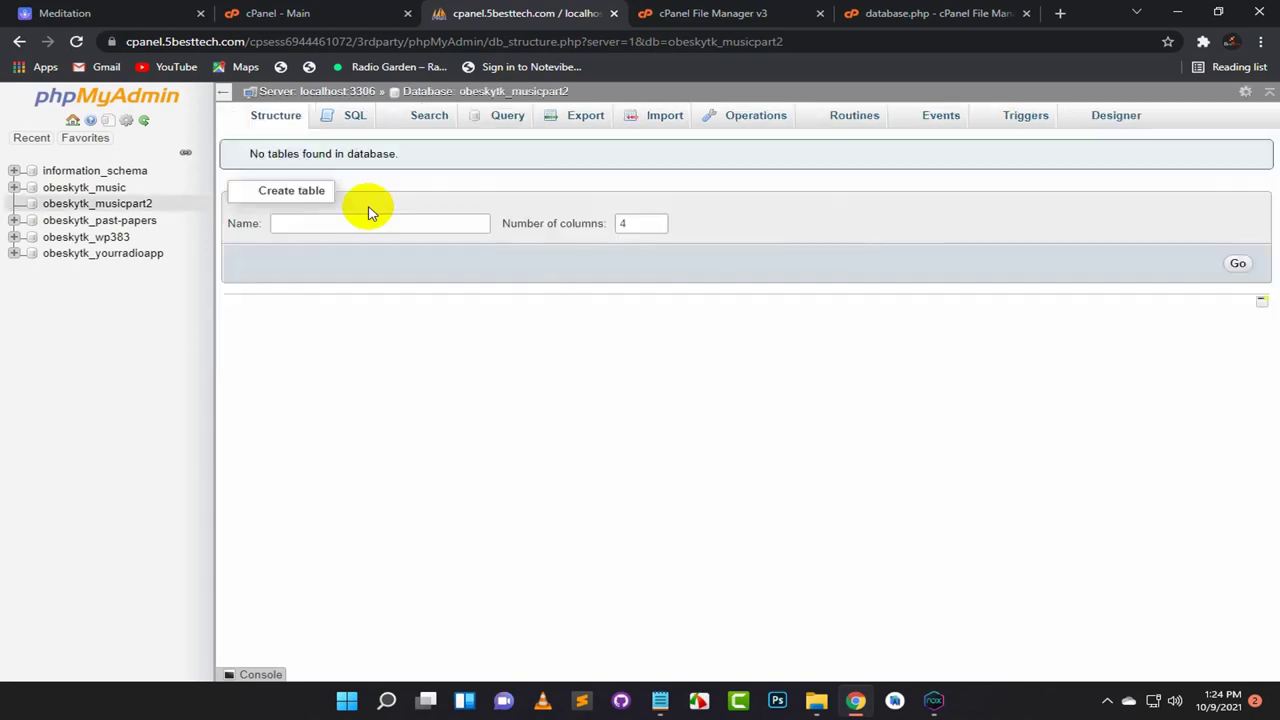
pyautogui.click(356, 115)
pyautogui.click(635, 118)
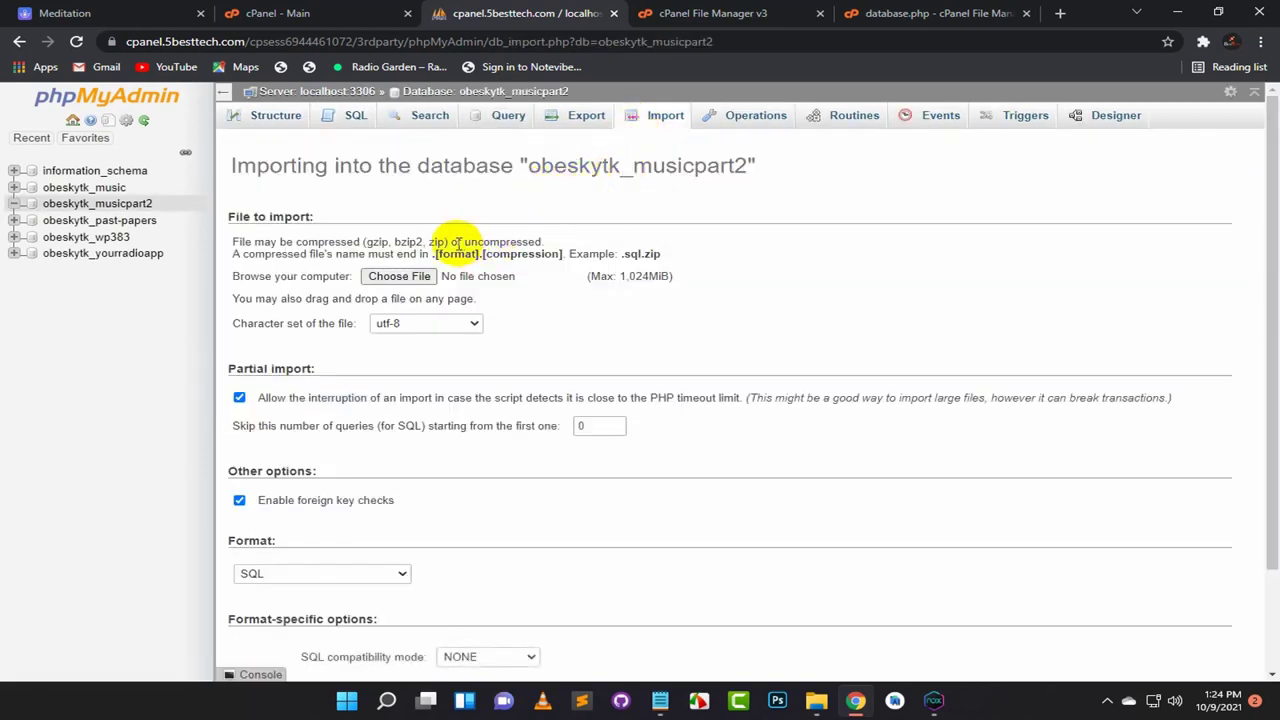
pyautogui.click(398, 277)
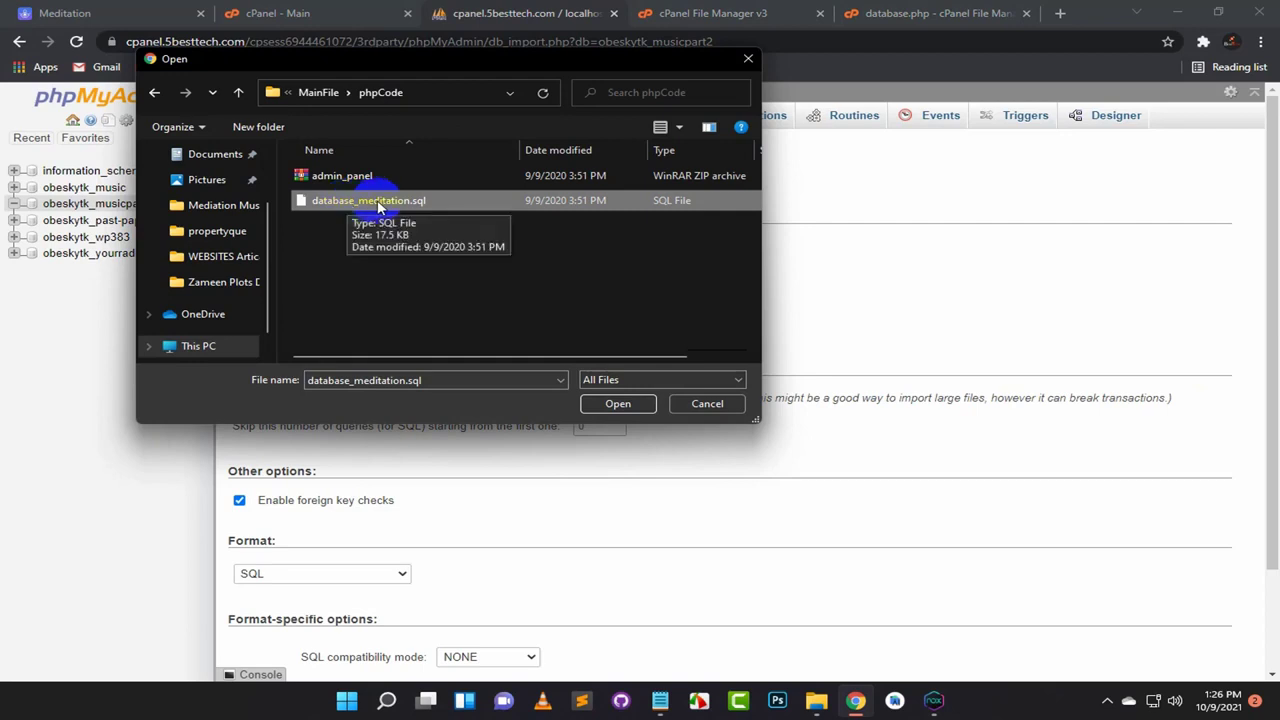
pyautogui.click(618, 404)
pyautogui.scroll(-2, 460, 383)
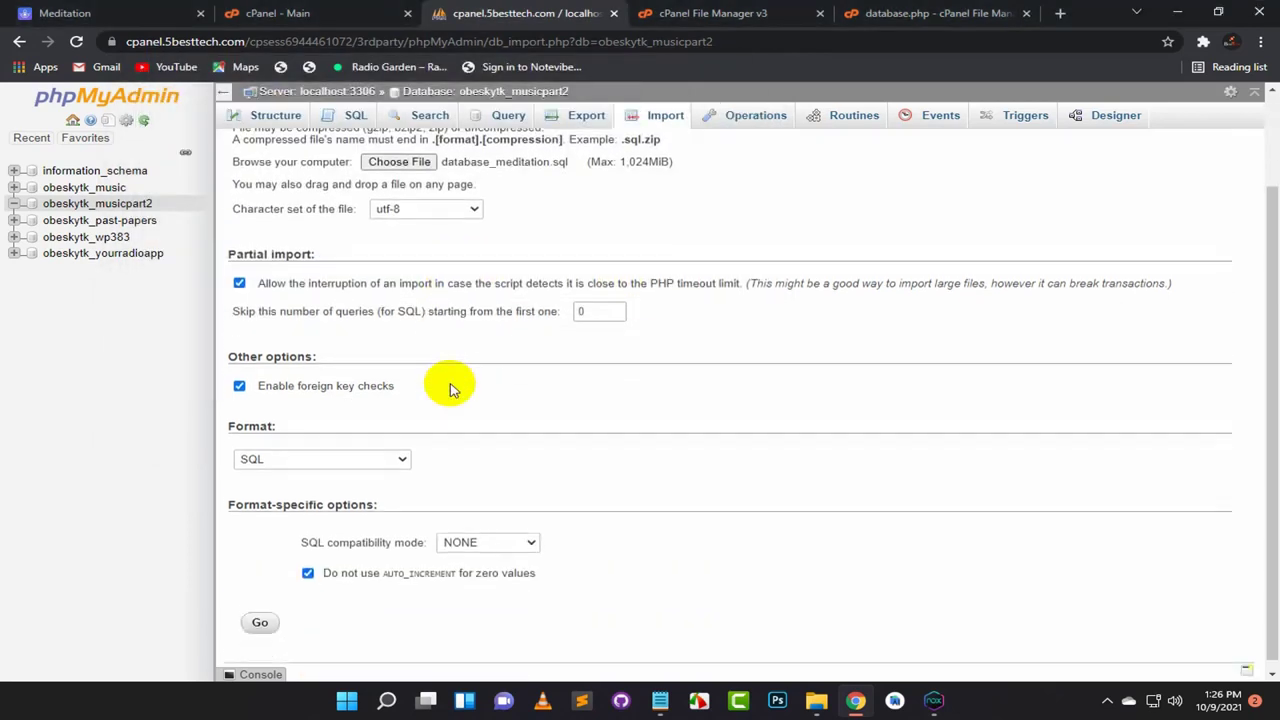
pyautogui.click(260, 613)
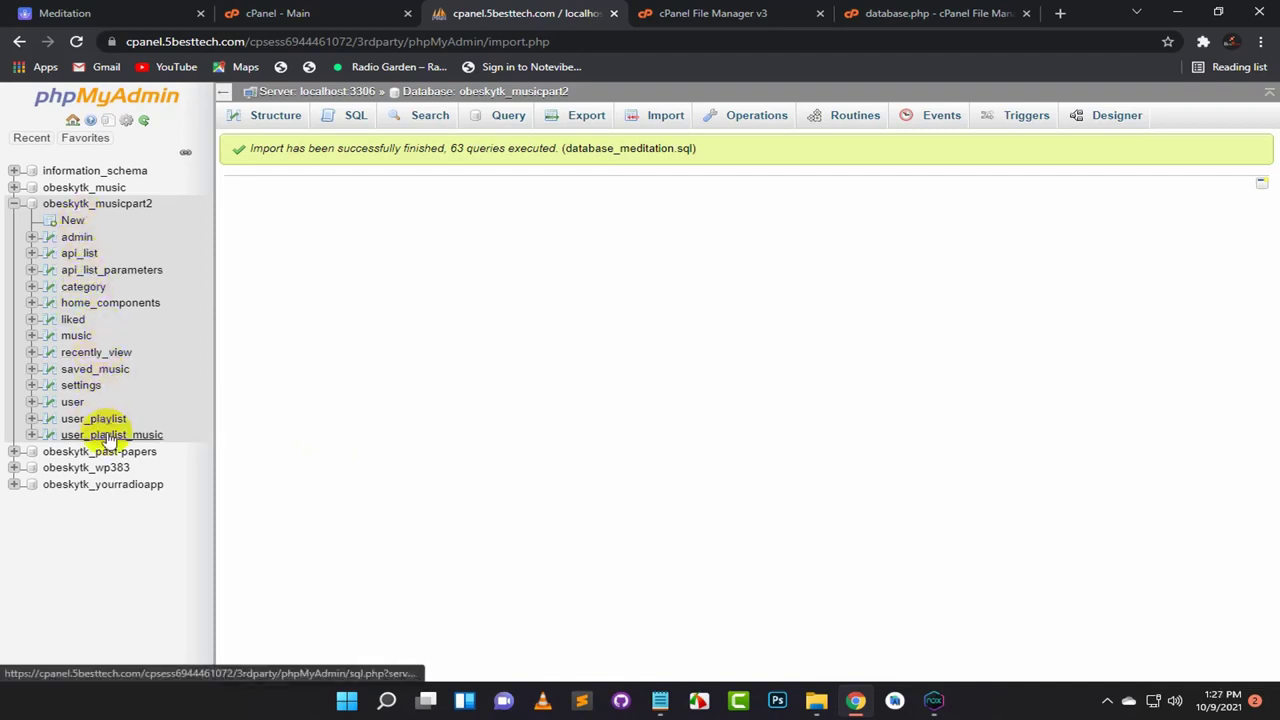
# Step: Load the 5besttech.com/music admin site in a new browser tab
pyautogui.click(1060, 13)
pyautogui.click(931, 39)
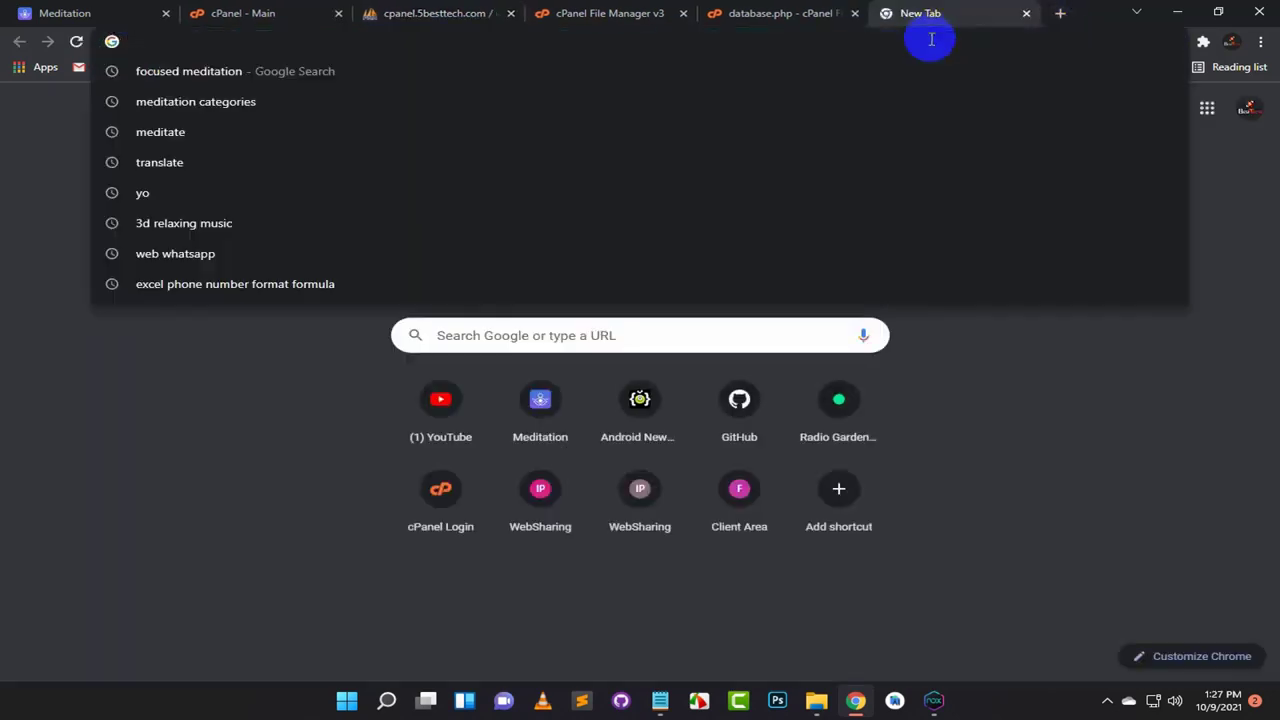
pyautogui.write('5')
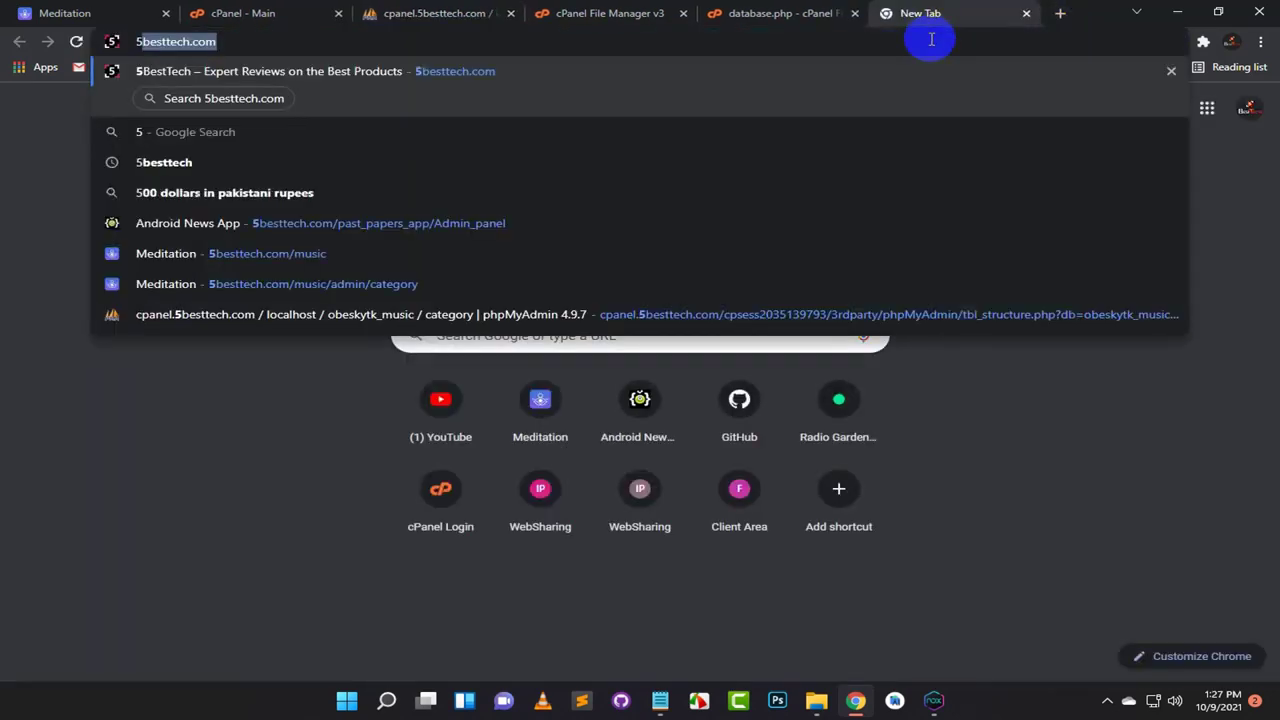
pyautogui.press('BackSpace')
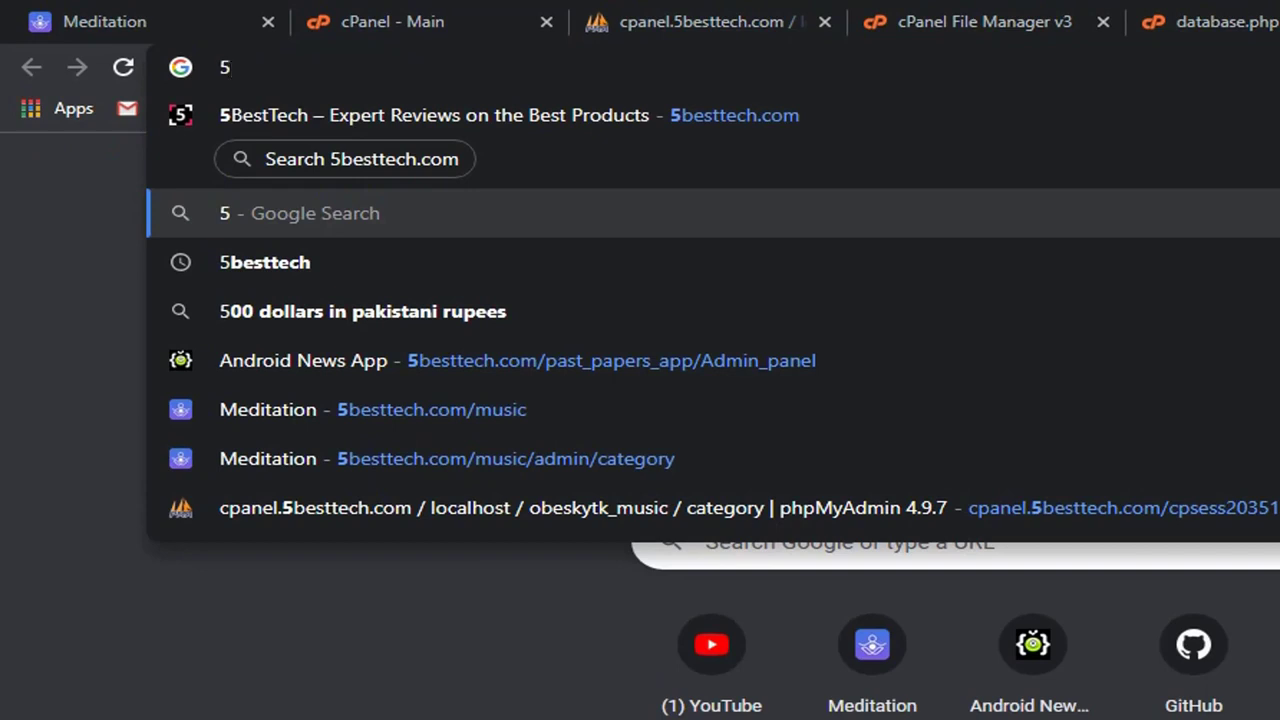
pyautogui.press('BackSpace')
pyautogui.write('5')
pyautogui.press('Right')
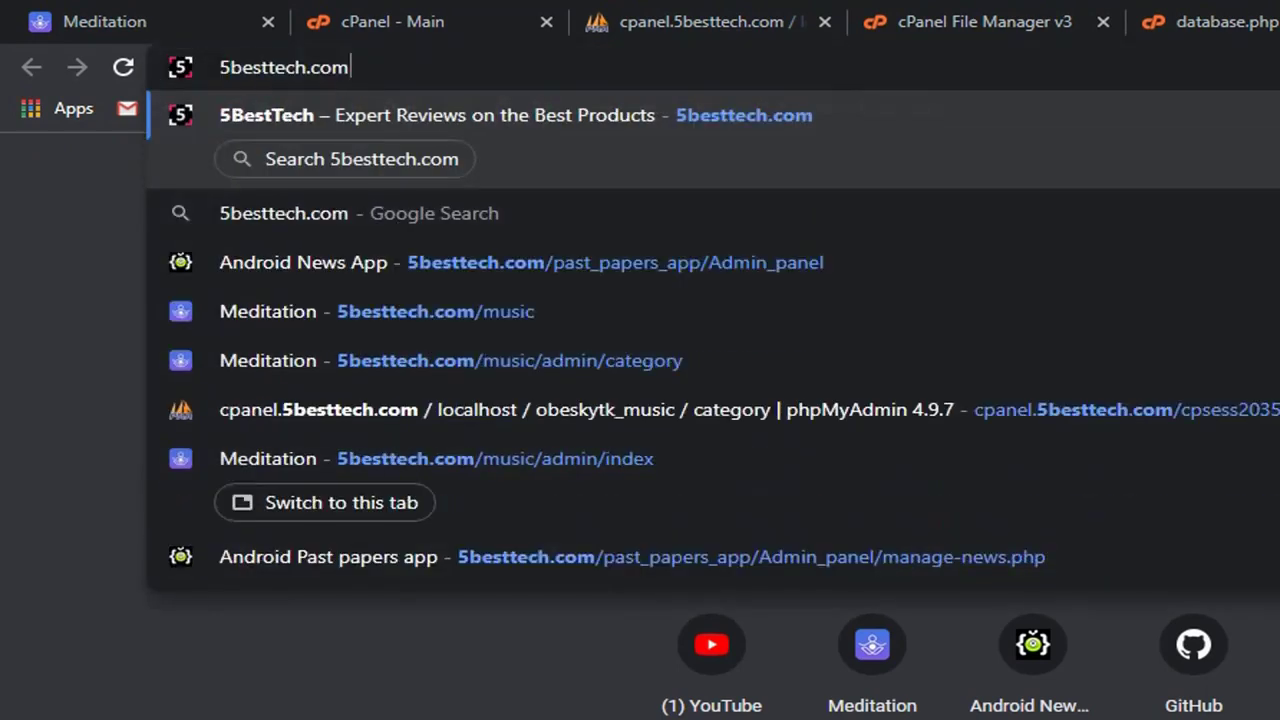
pyautogui.write('/')
pyautogui.press('Down')
pyautogui.press('Down')
pyautogui.press('Down')
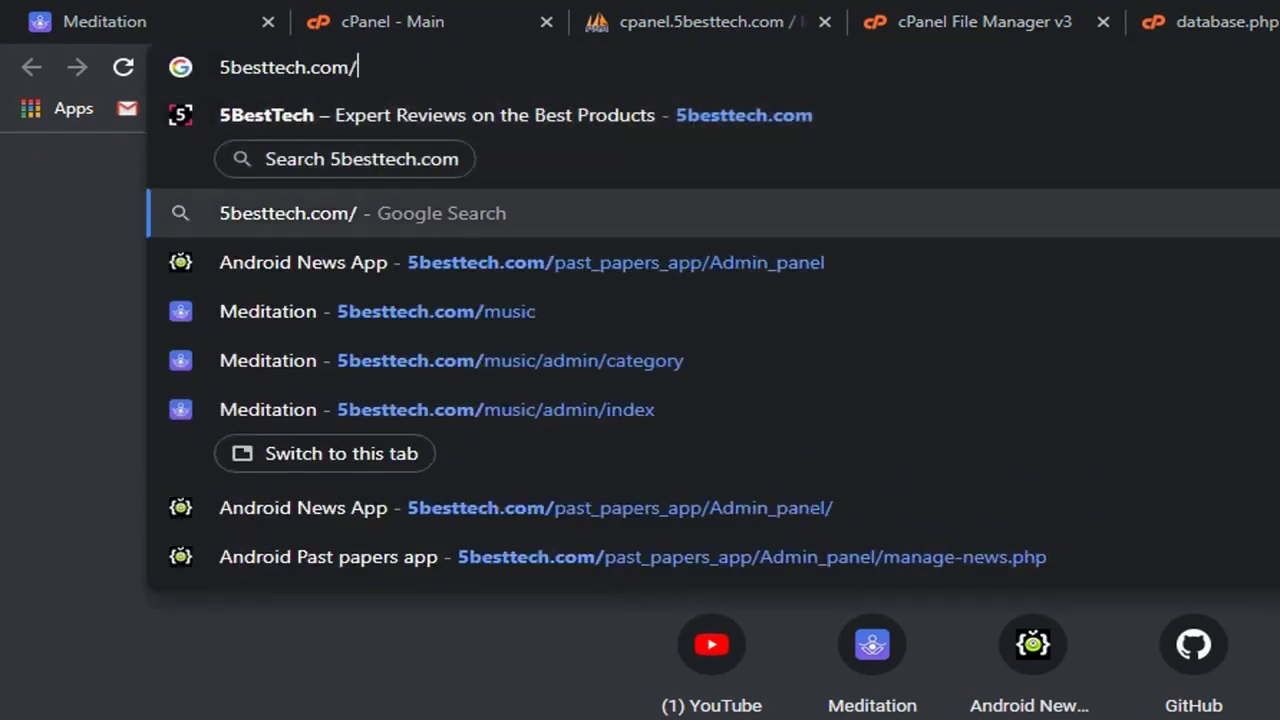
pyautogui.press('Return')
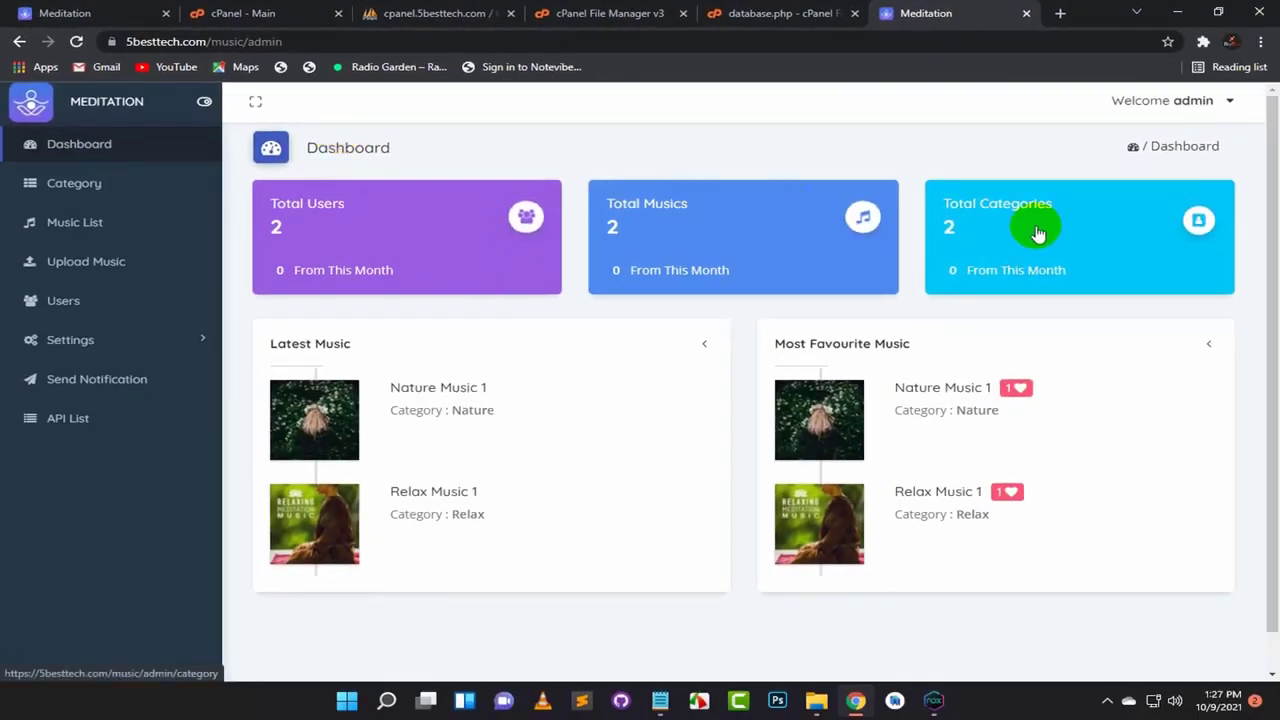
# Step: Log out and back in as admin, dismiss the password prompts, and view Category
pyautogui.click(1213, 104)
pyautogui.click(1070, 194)
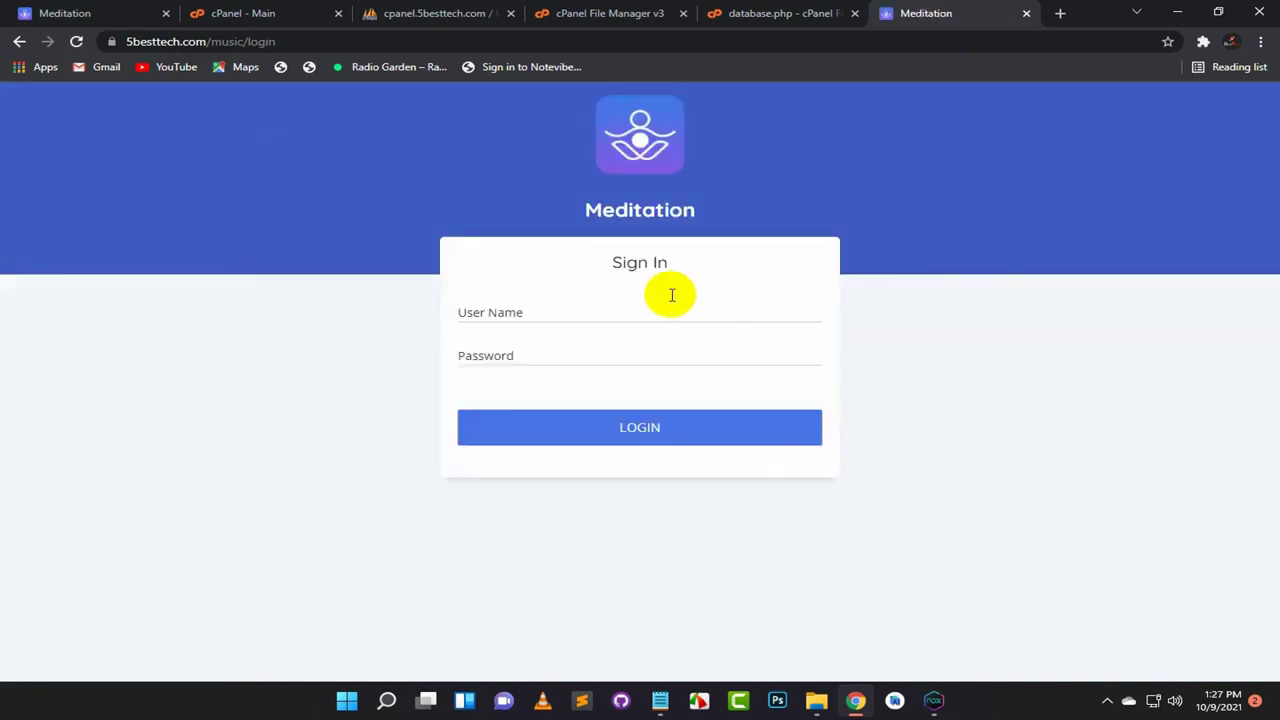
pyautogui.click(591, 310)
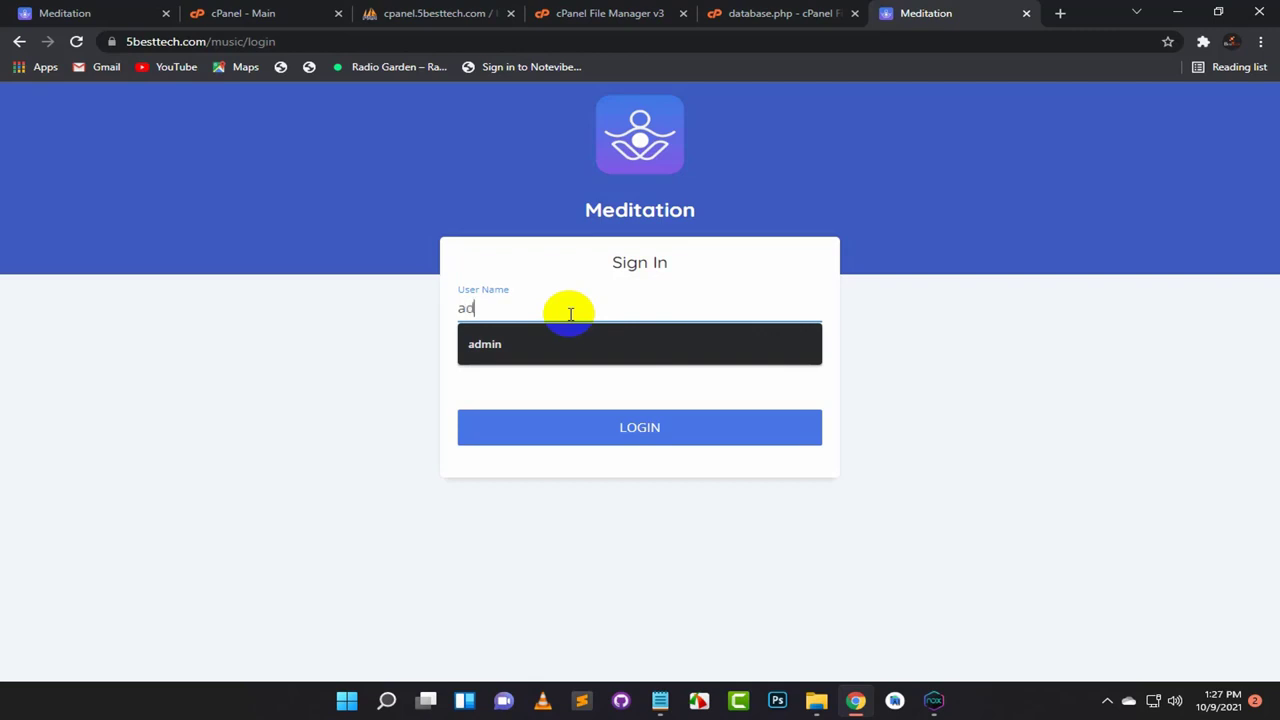
pyautogui.write('admin')
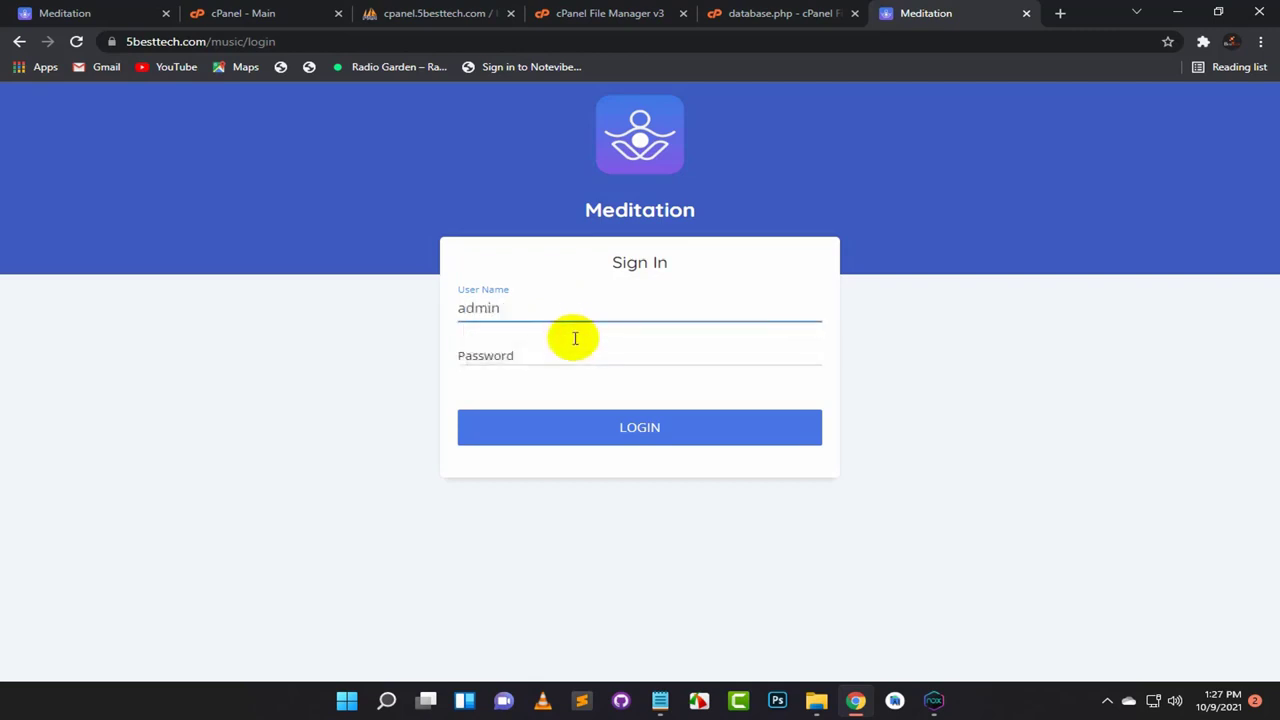
pyautogui.click(572, 350)
pyautogui.write('a')
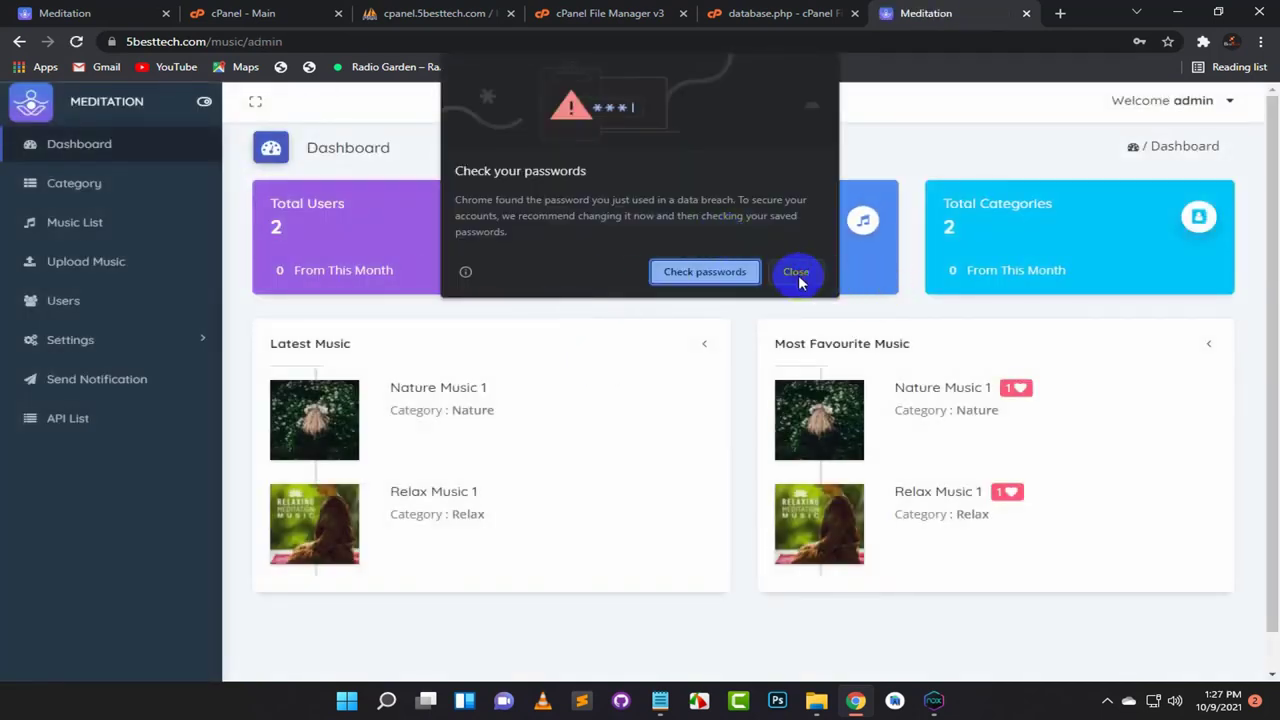
pyautogui.click(797, 273)
pyautogui.click(1140, 304)
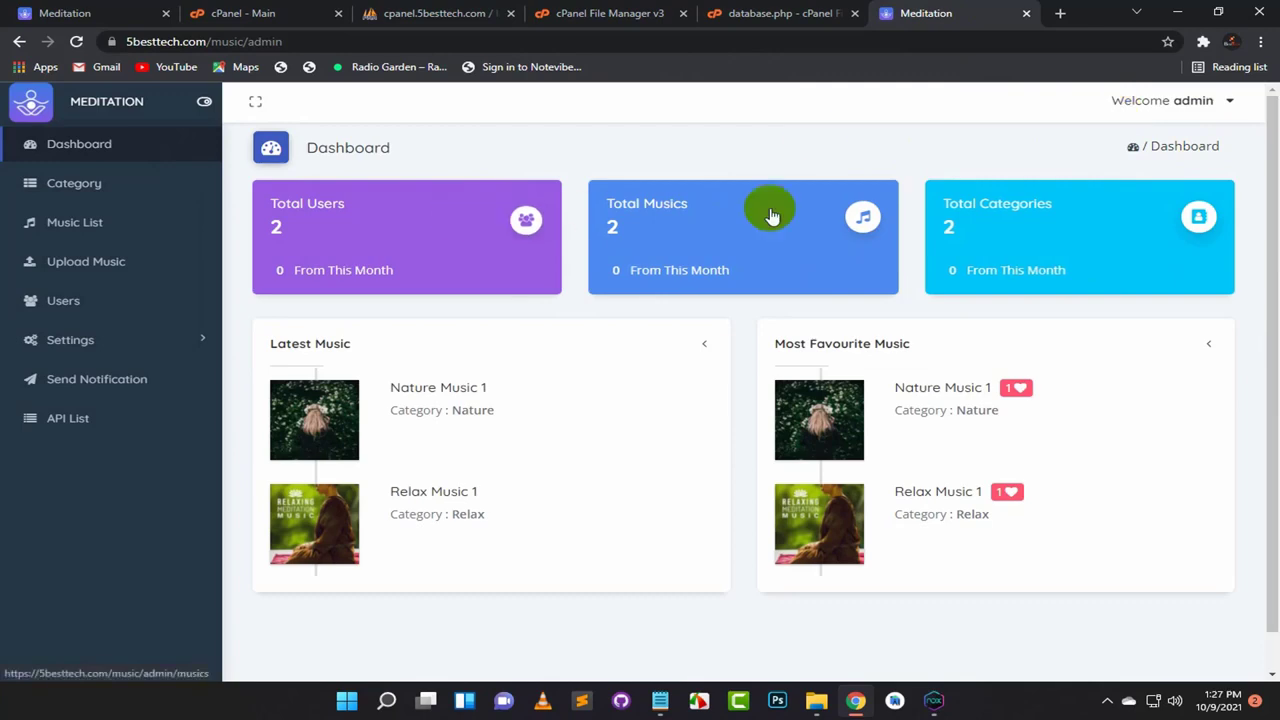
pyautogui.click(90, 184)
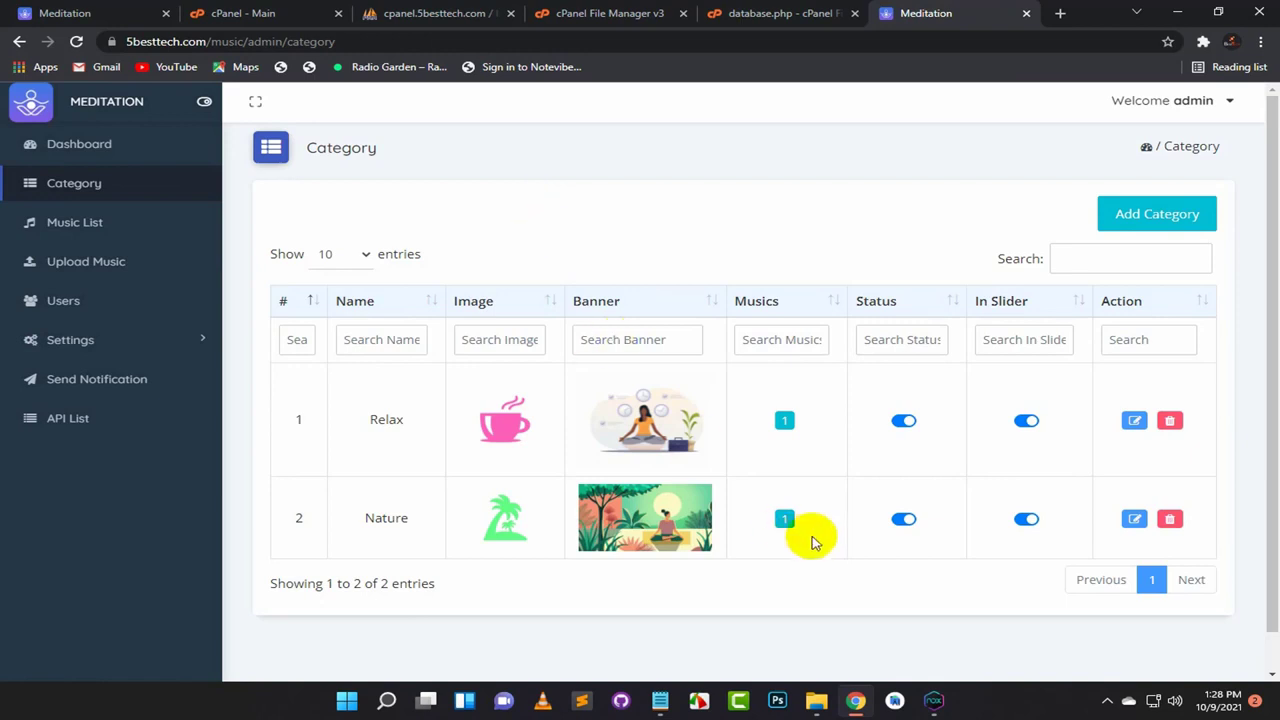
# Step: Export the category table from phpMyAdmin in CSV format
pyautogui.click(400, 26)
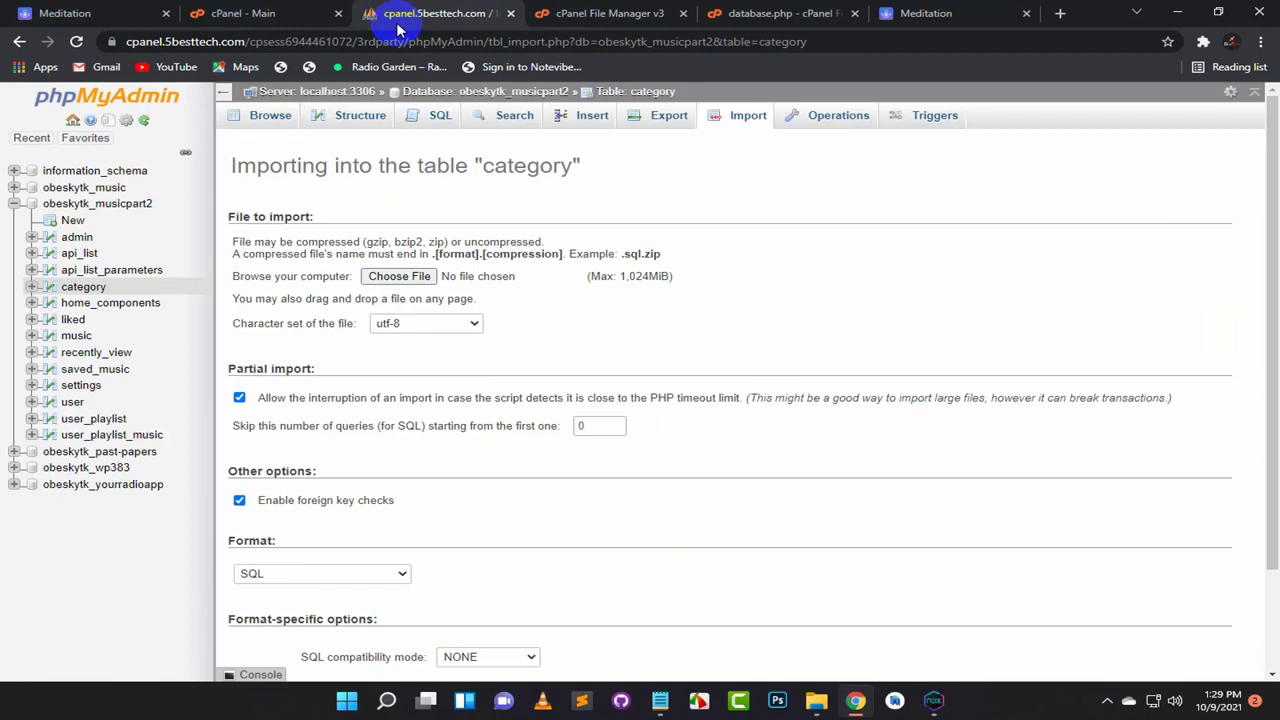
pyautogui.click(83, 289)
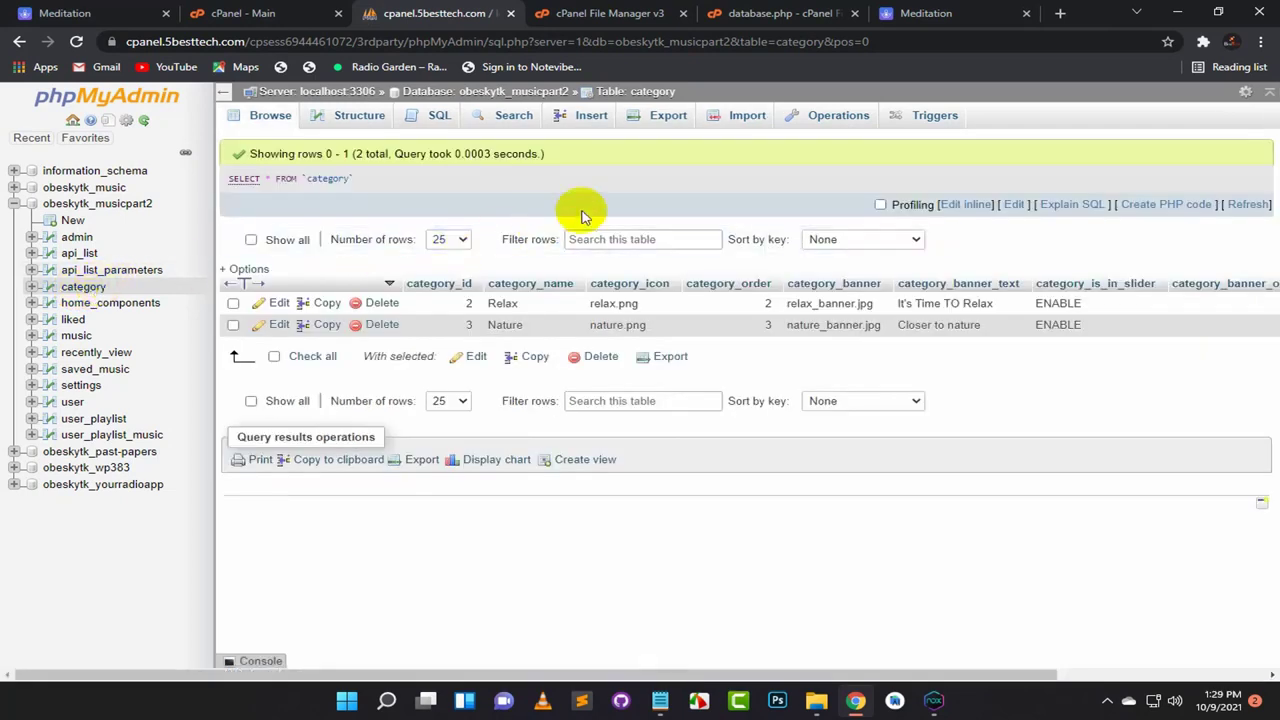
pyautogui.click(651, 122)
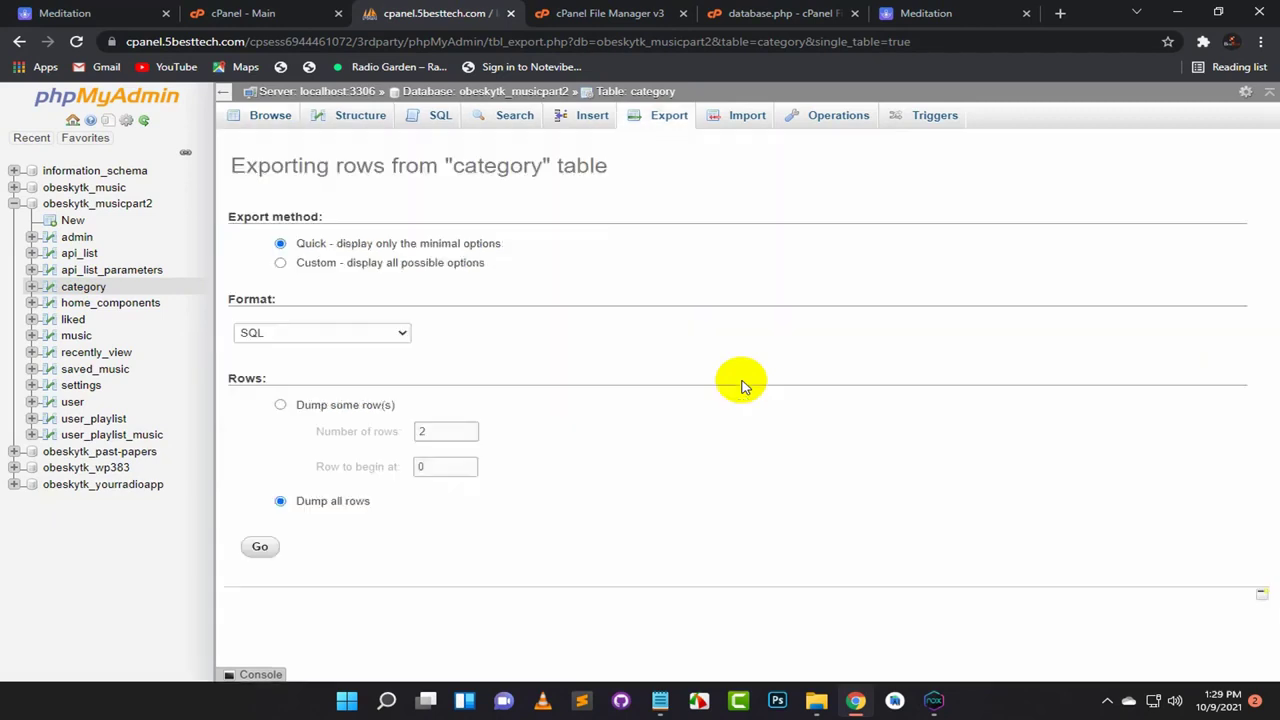
pyautogui.click(400, 333)
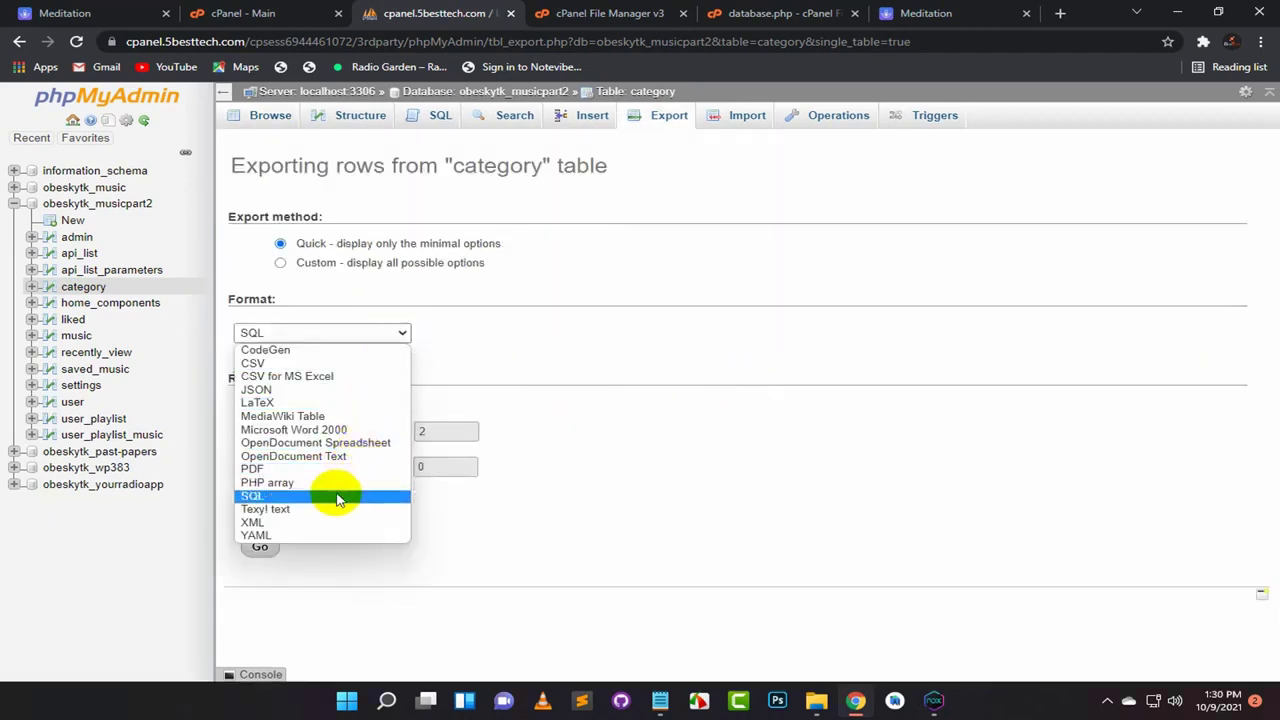
pyautogui.click(264, 366)
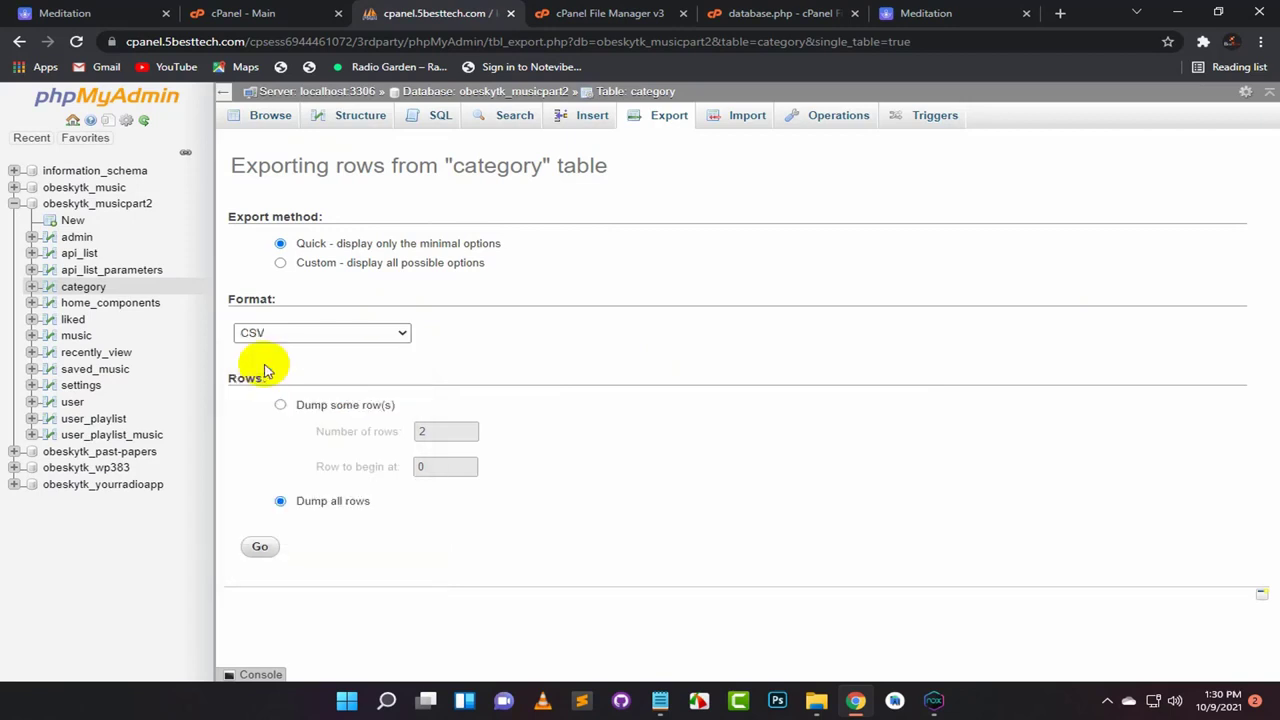
pyautogui.click(262, 549)
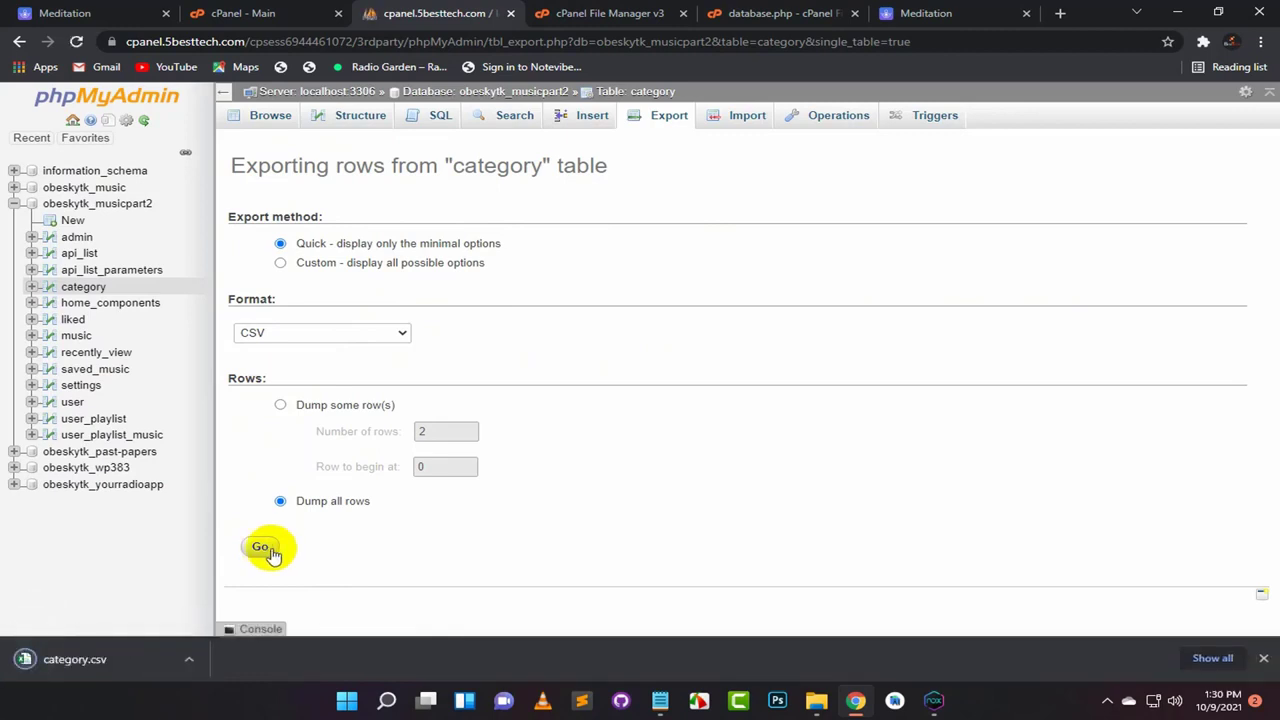
# Step: Open the downloaded category.csv from its folder in Excel
pyautogui.click(190, 661)
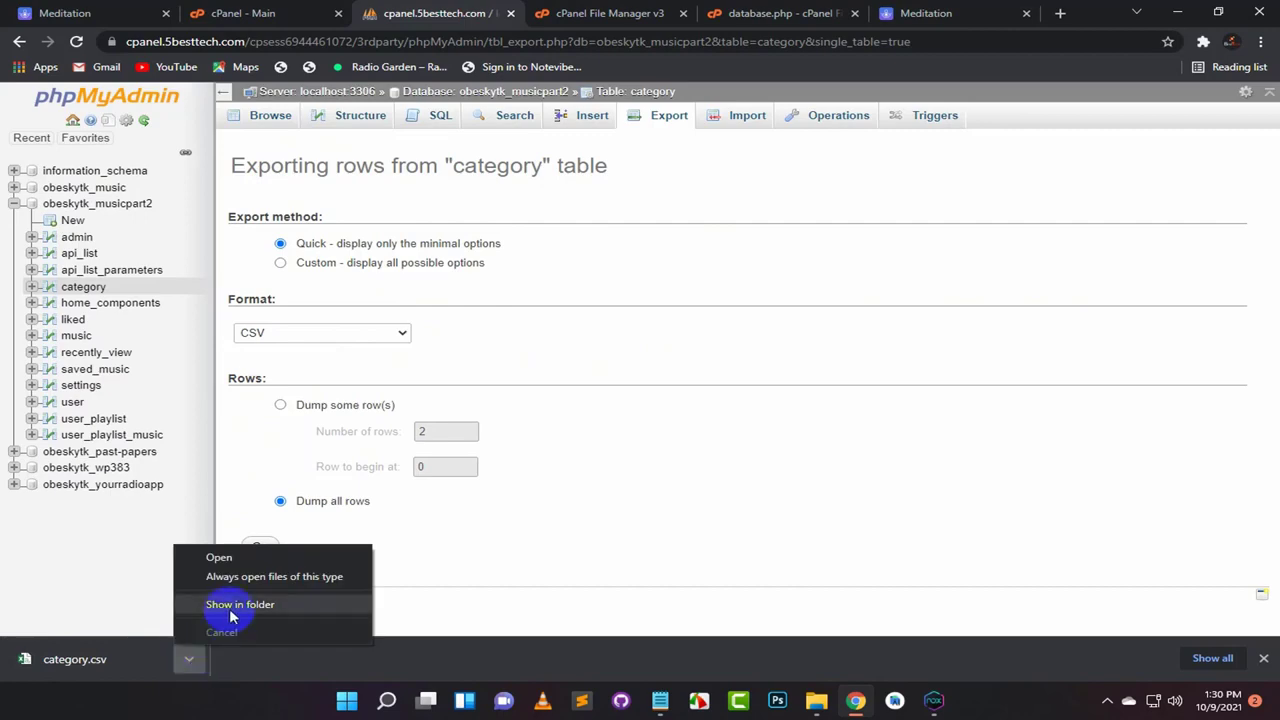
pyautogui.click(231, 610)
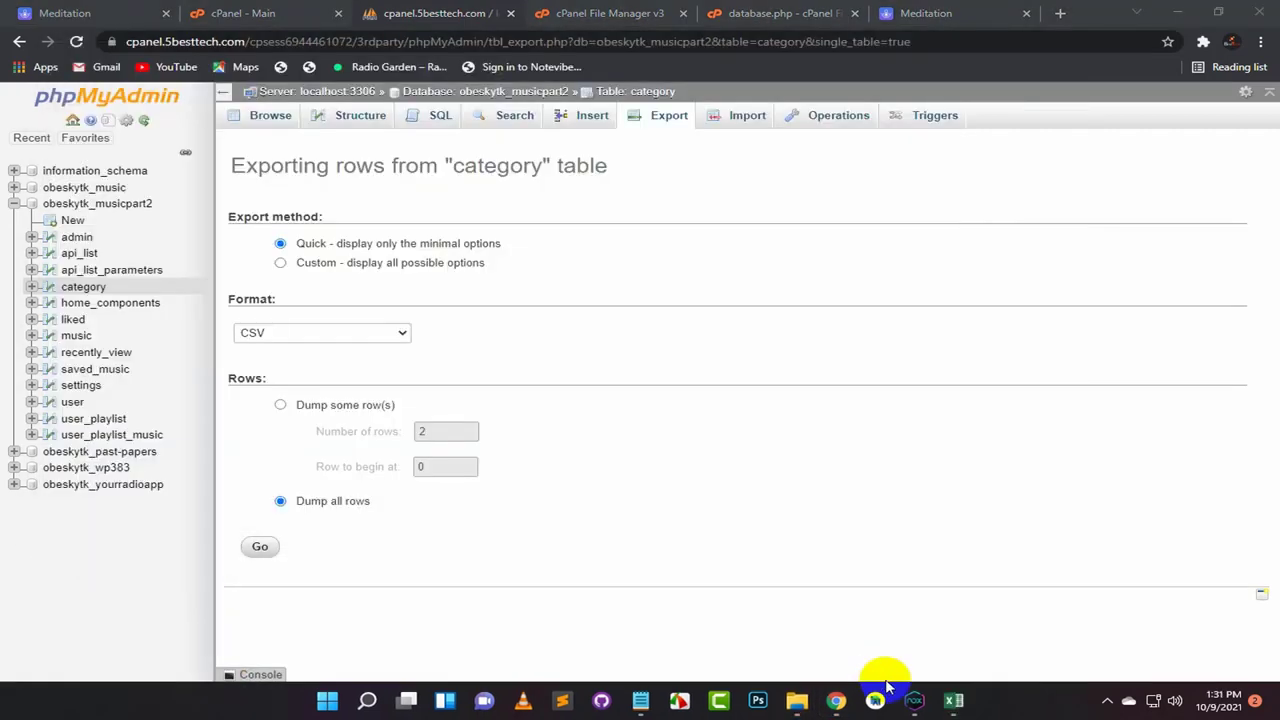
pyautogui.click(965, 703)
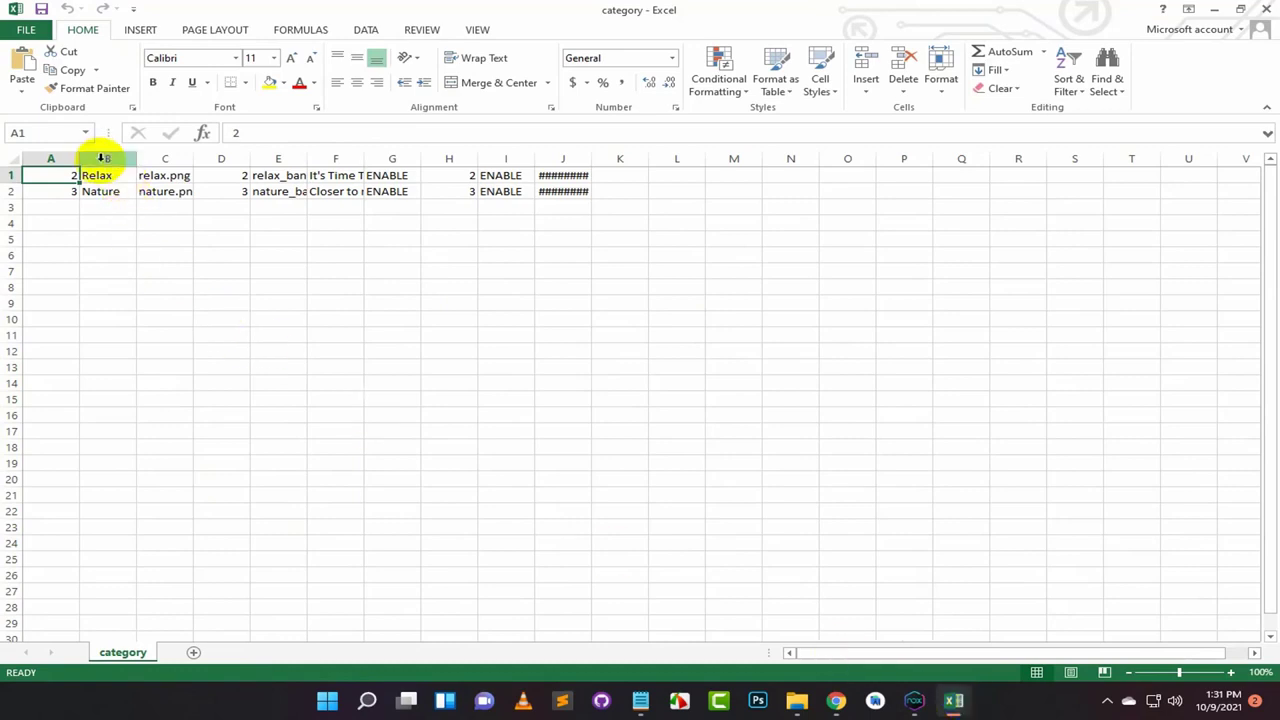
# Step: Widen columns A, B, C and J so banner names, titles and 9/24/2019 dates show fully
pyautogui.moveTo(79, 159); pyautogui.dragTo(102, 161)
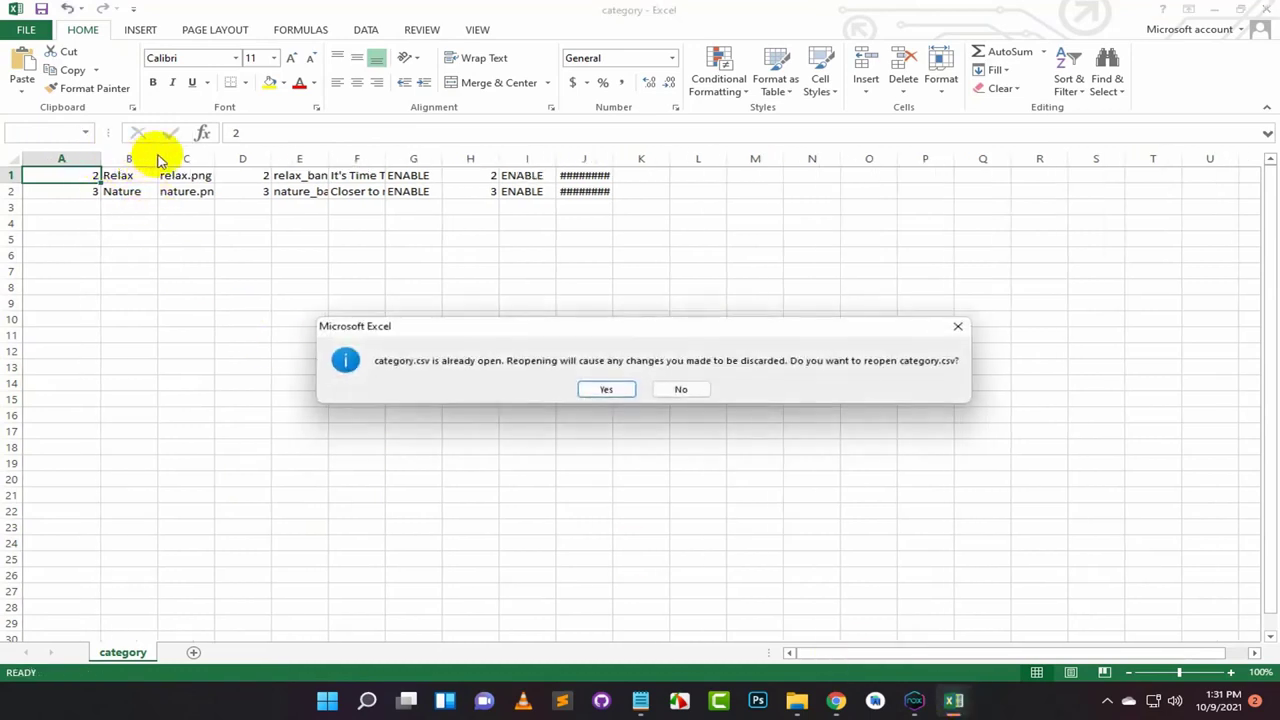
pyautogui.click(681, 390)
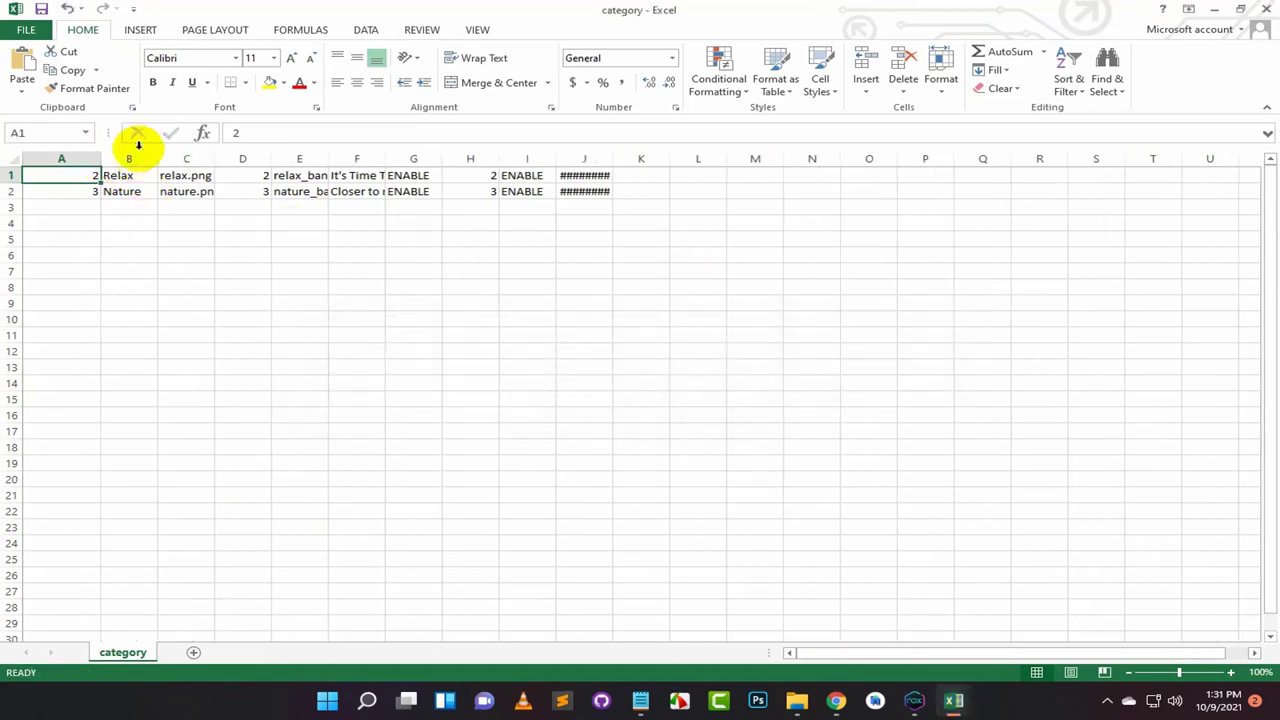
pyautogui.moveTo(156, 157); pyautogui.dragTo(309, 161)
pyautogui.moveTo(429, 157); pyautogui.dragTo(677, 157)
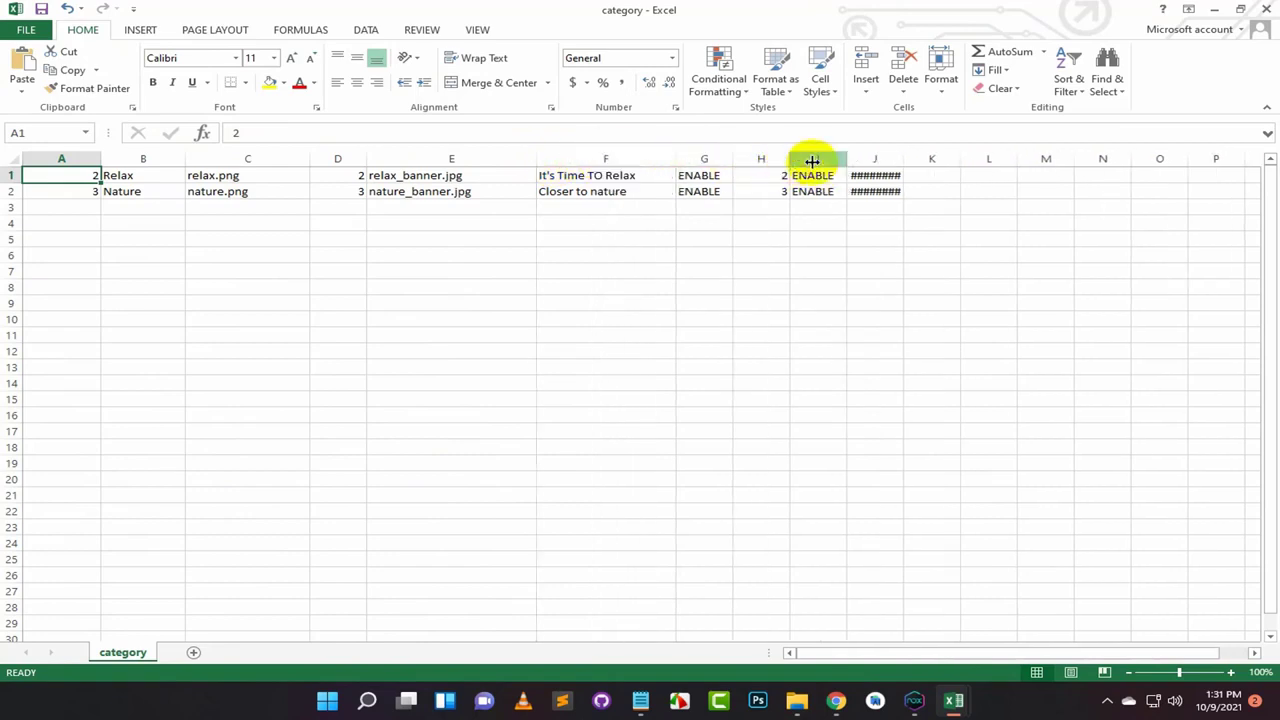
pyautogui.moveTo(904, 159); pyautogui.dragTo(996, 158)
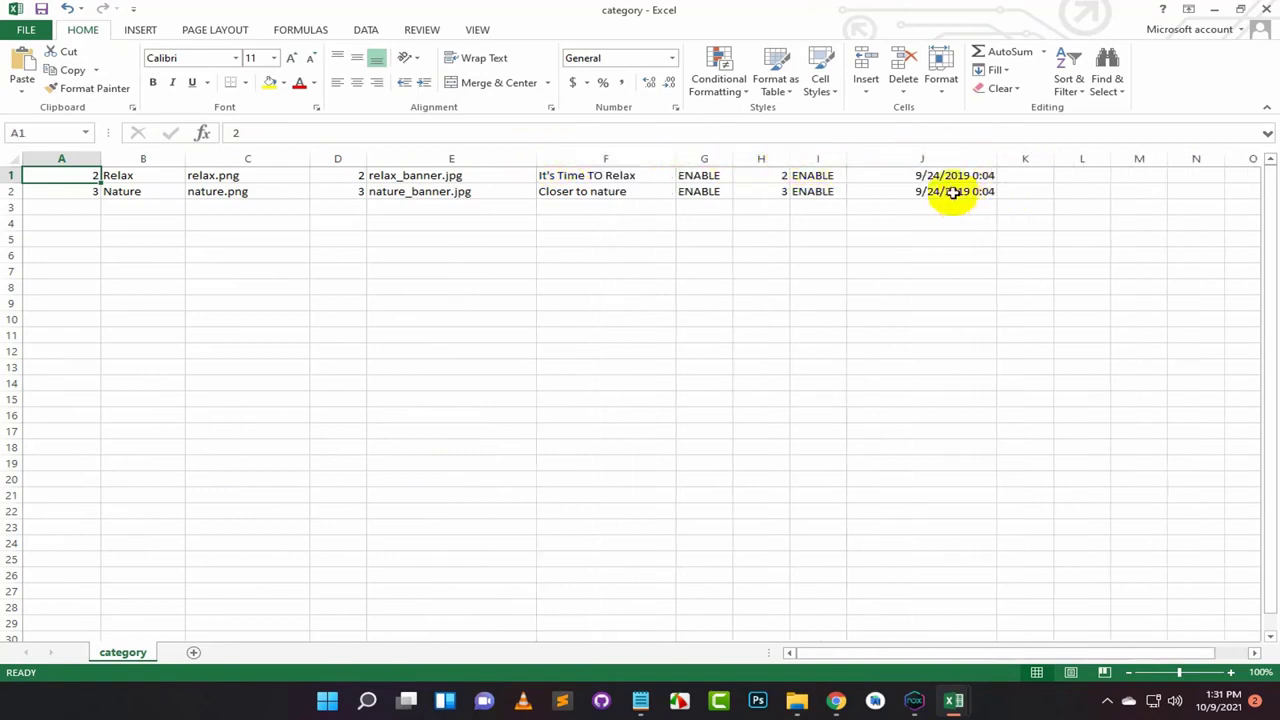
pyautogui.click(965, 195)
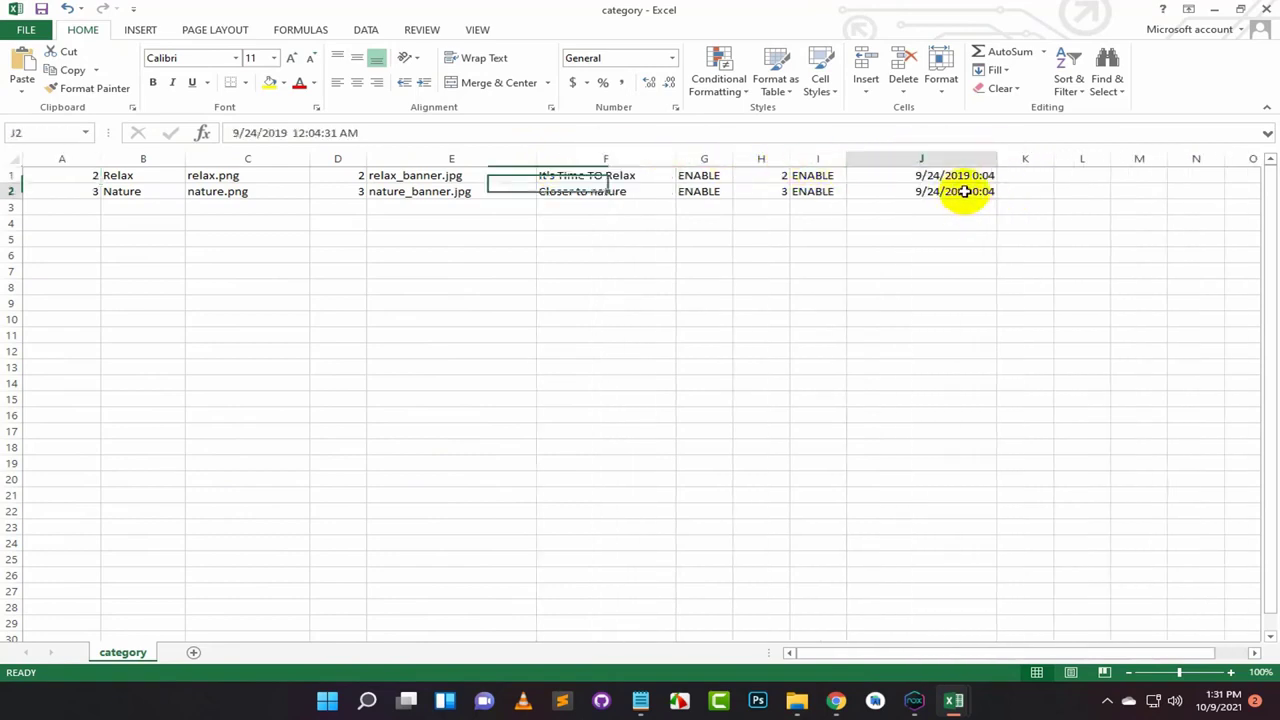
pyautogui.click(91, 172)
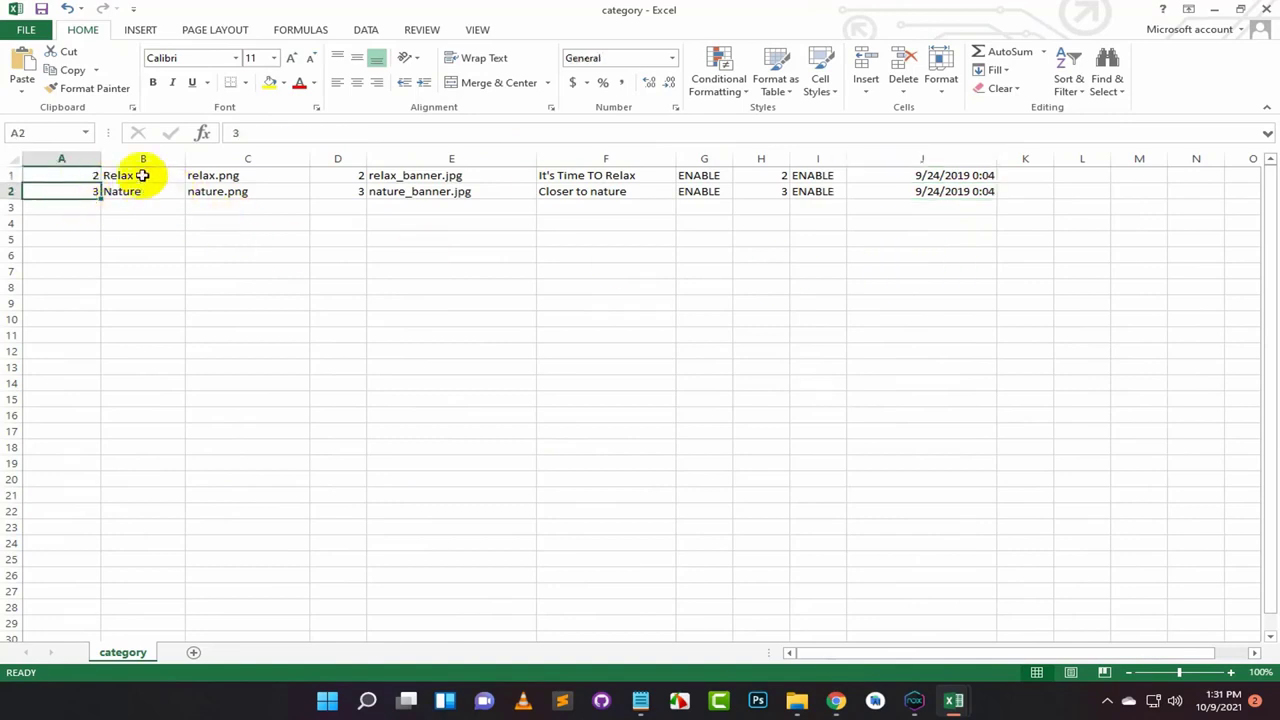
pyautogui.moveTo(141, 174); pyautogui.dragTo(143, 195)
pyautogui.click(154, 237)
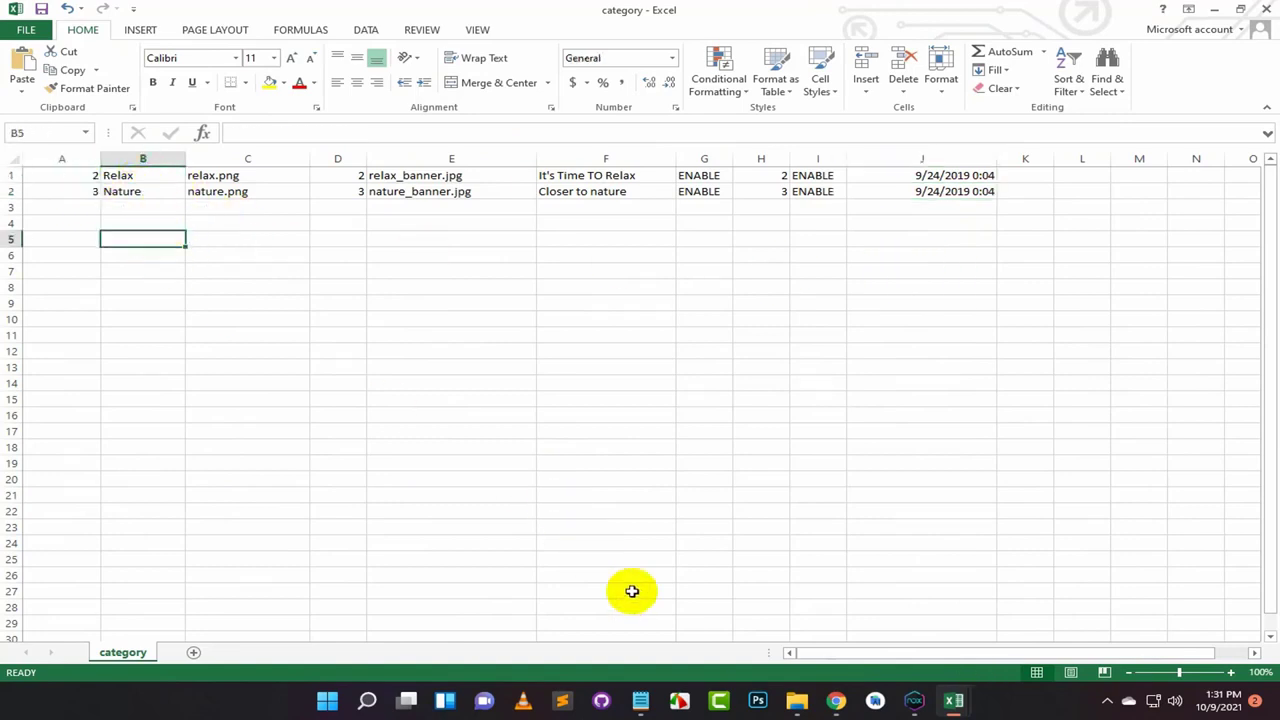
# Step: Copy the eight meditation names from the meditation categories note and return to Excel
pyautogui.moveTo(812, 701)
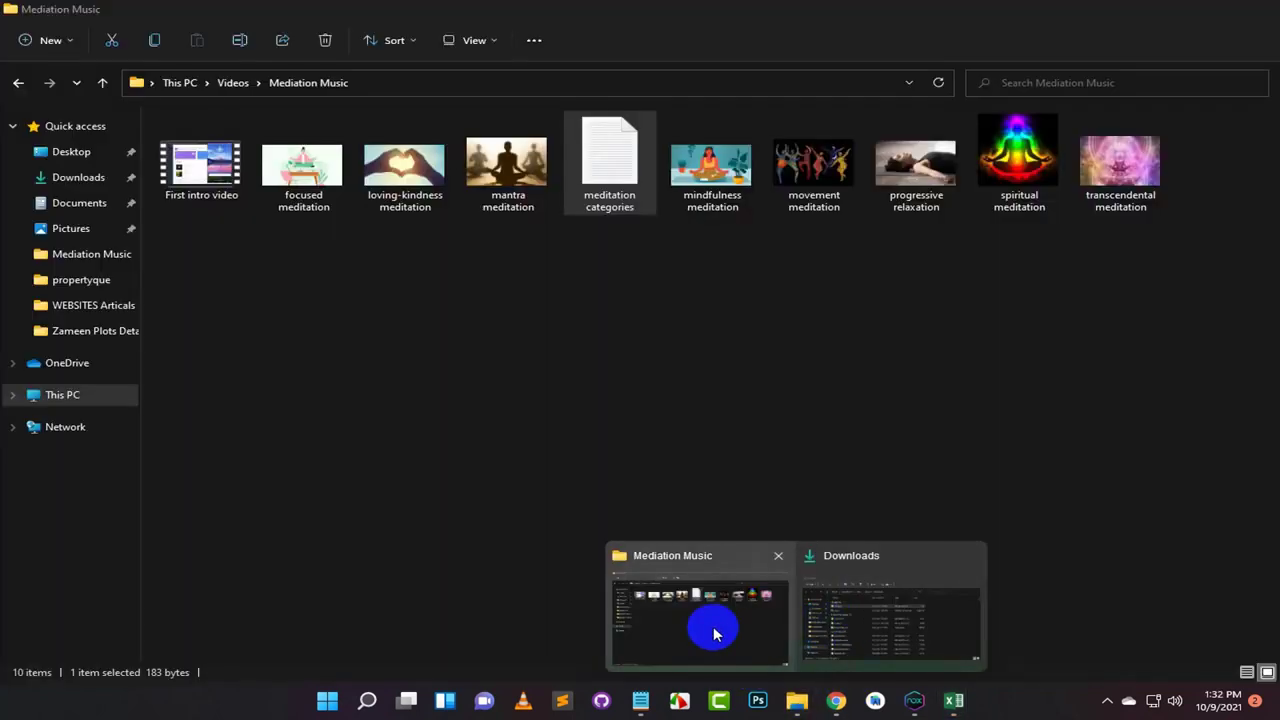
pyautogui.click(714, 628)
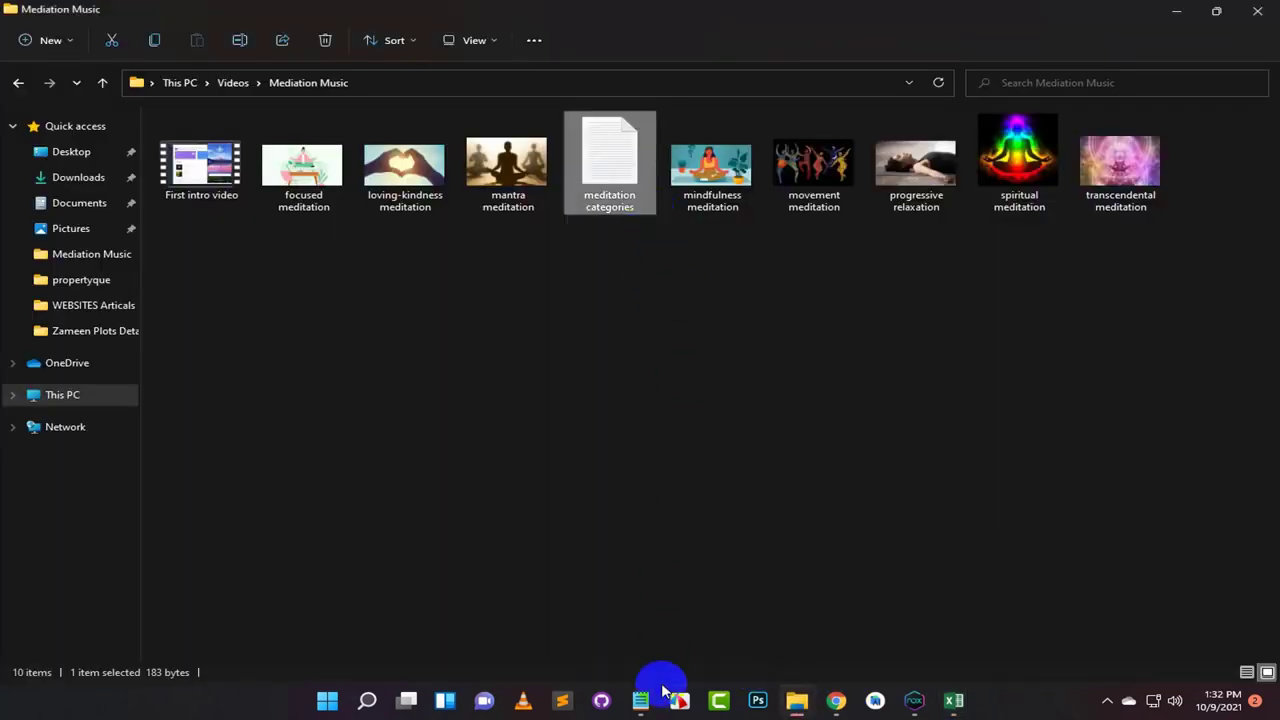
pyautogui.moveTo(645, 697)
pyautogui.click(714, 628)
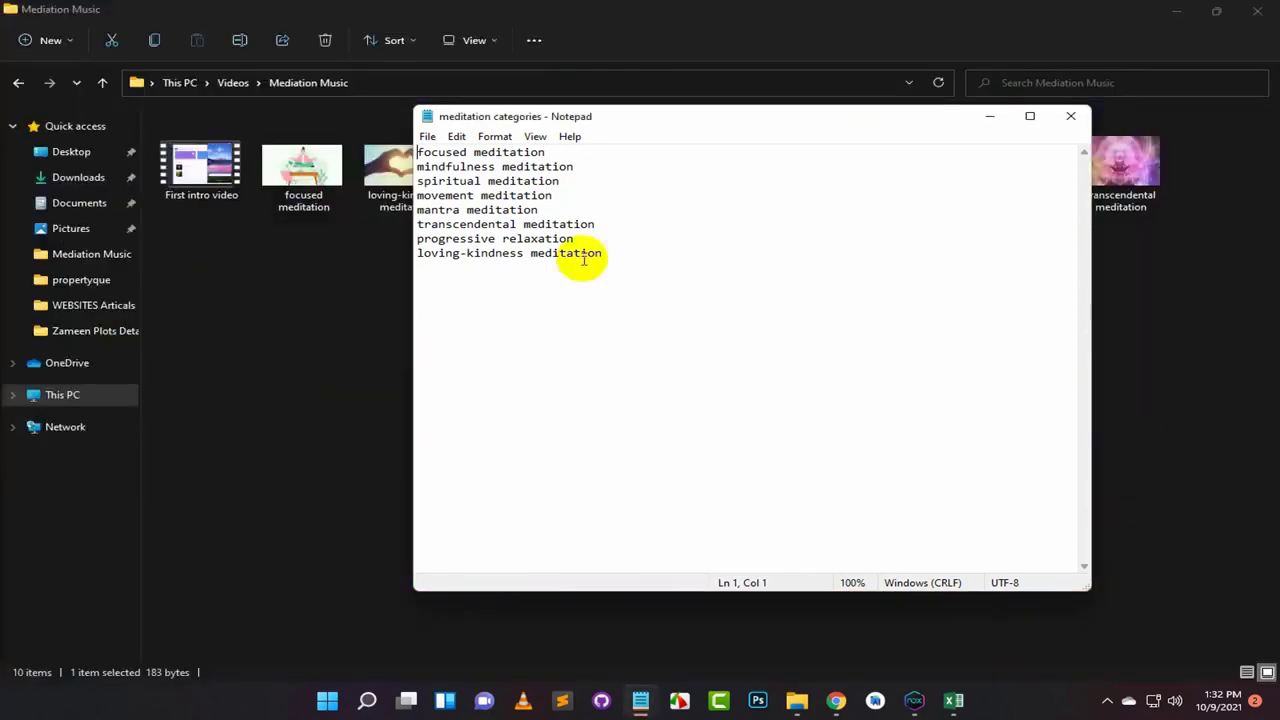
pyautogui.moveTo(419, 151); pyautogui.dragTo(612, 254)
pyautogui.hotkey('ctrl', 'c')
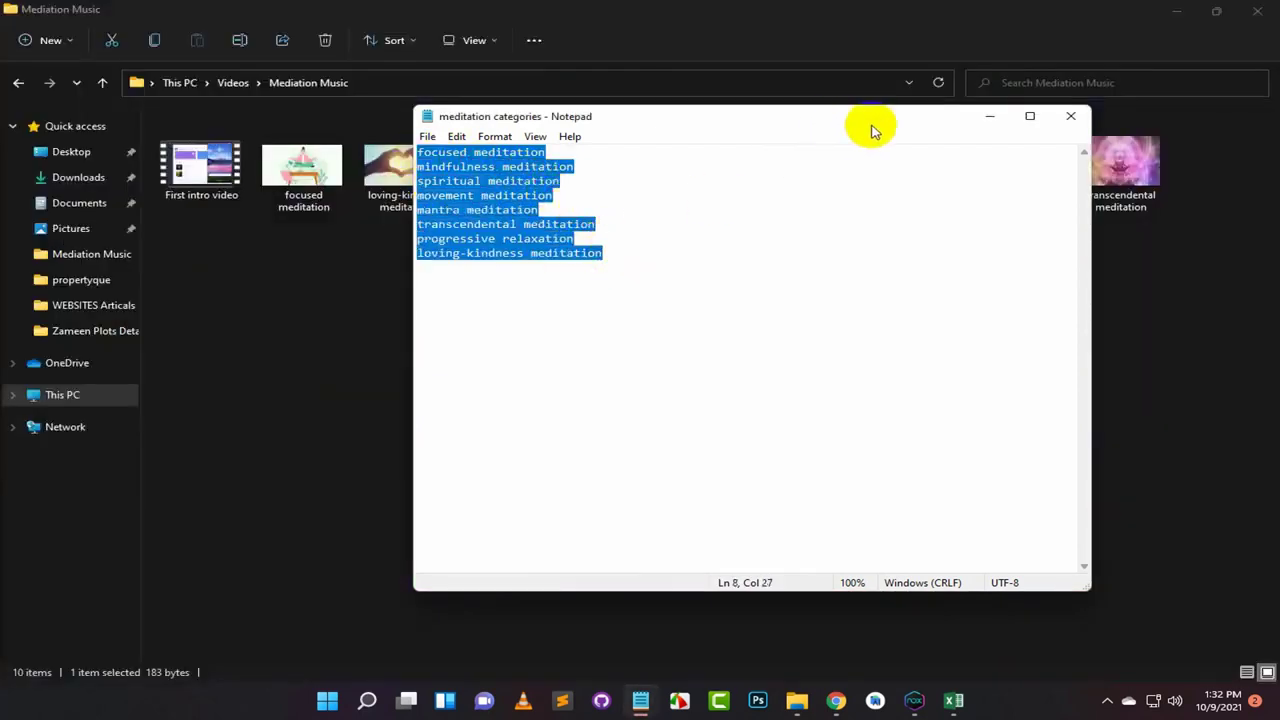
pyautogui.click(990, 116)
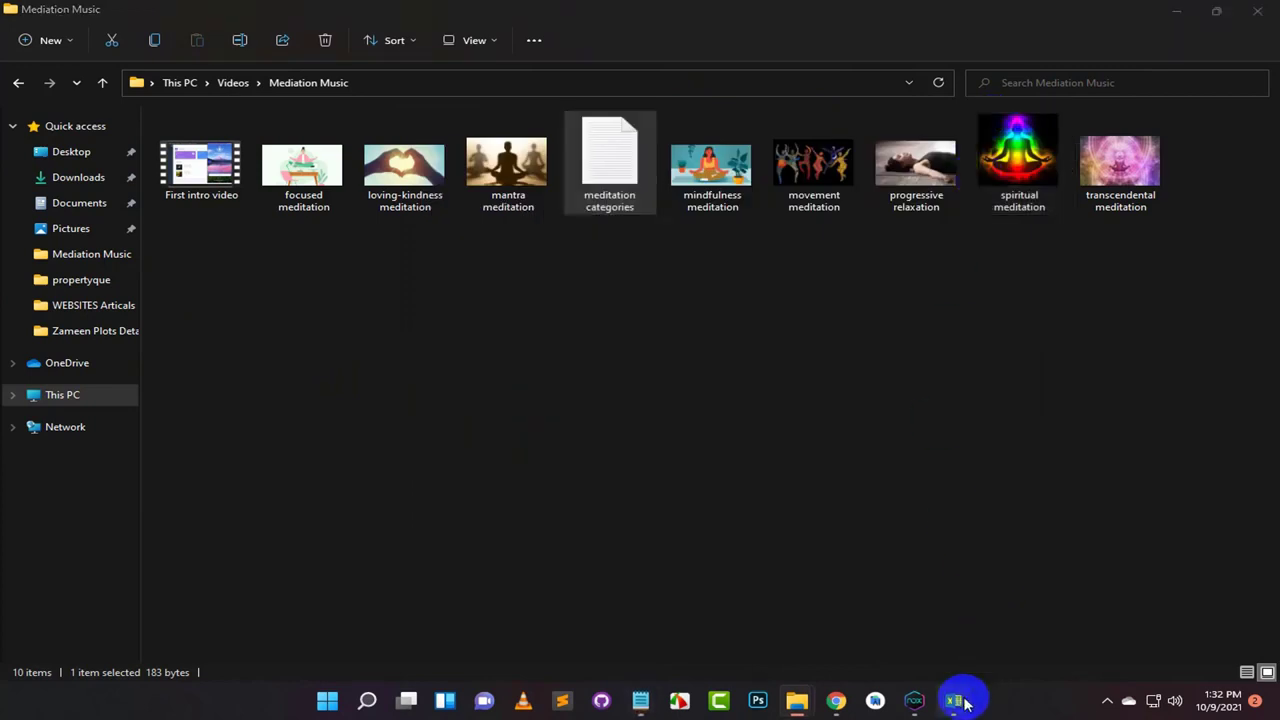
pyautogui.moveTo(960, 698)
pyautogui.click(829, 614)
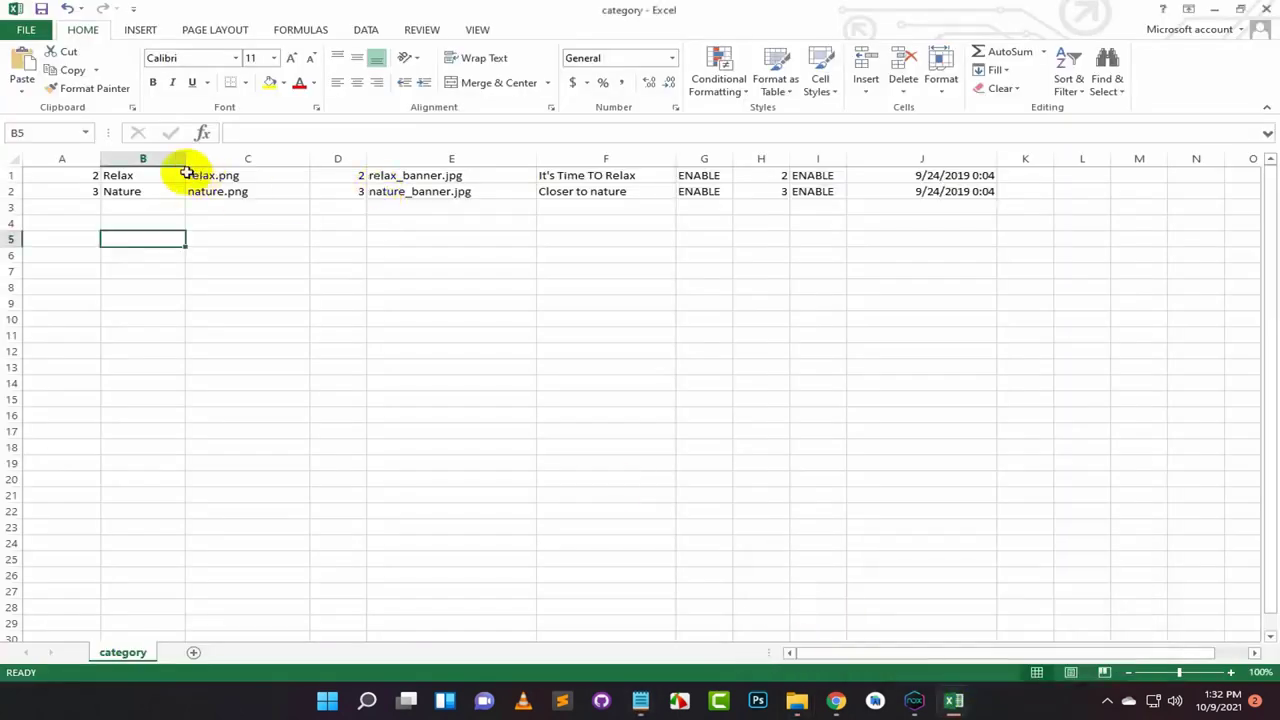
# Step: Paste the eight meditation names into column B starting at B1 and widen the column
pyautogui.click(124, 174)
pyautogui.hotkey('ctrl', 'v')
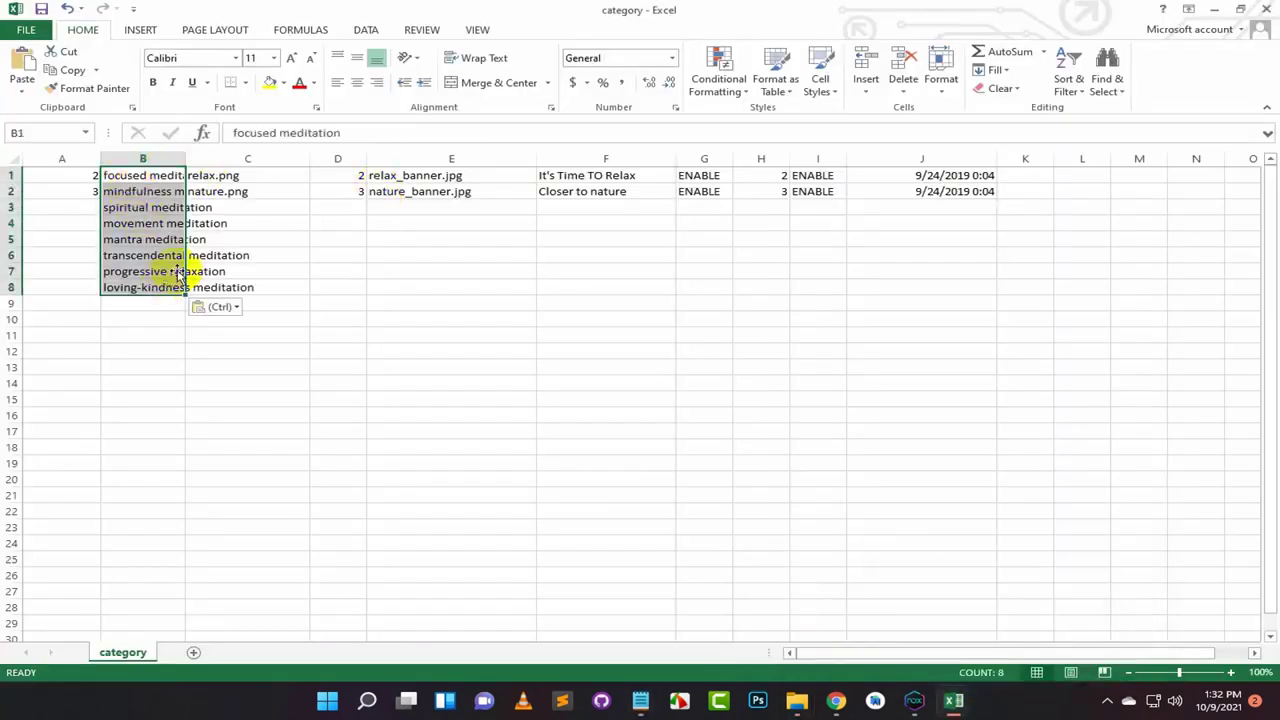
pyautogui.moveTo(186, 158); pyautogui.dragTo(282, 156)
pyautogui.click(205, 346)
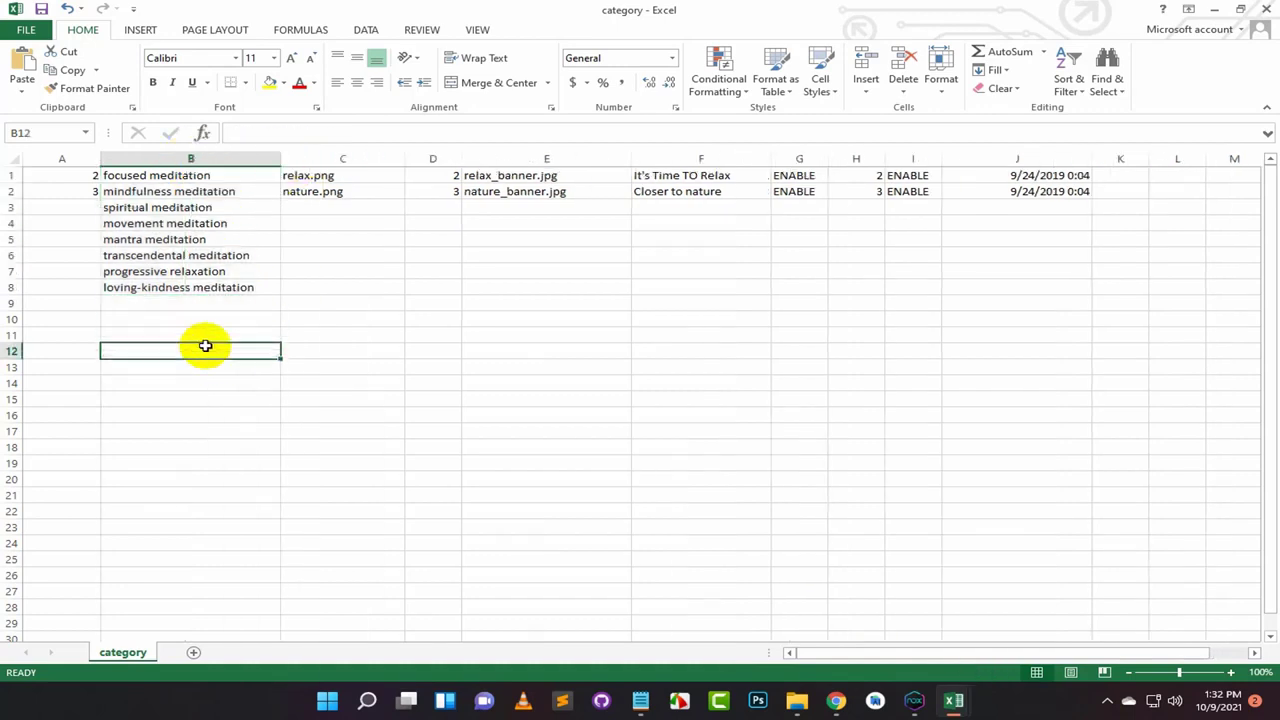
# Step: Fill nature.png from C2 down to C8, then select E1:E8
pyautogui.click(348, 174)
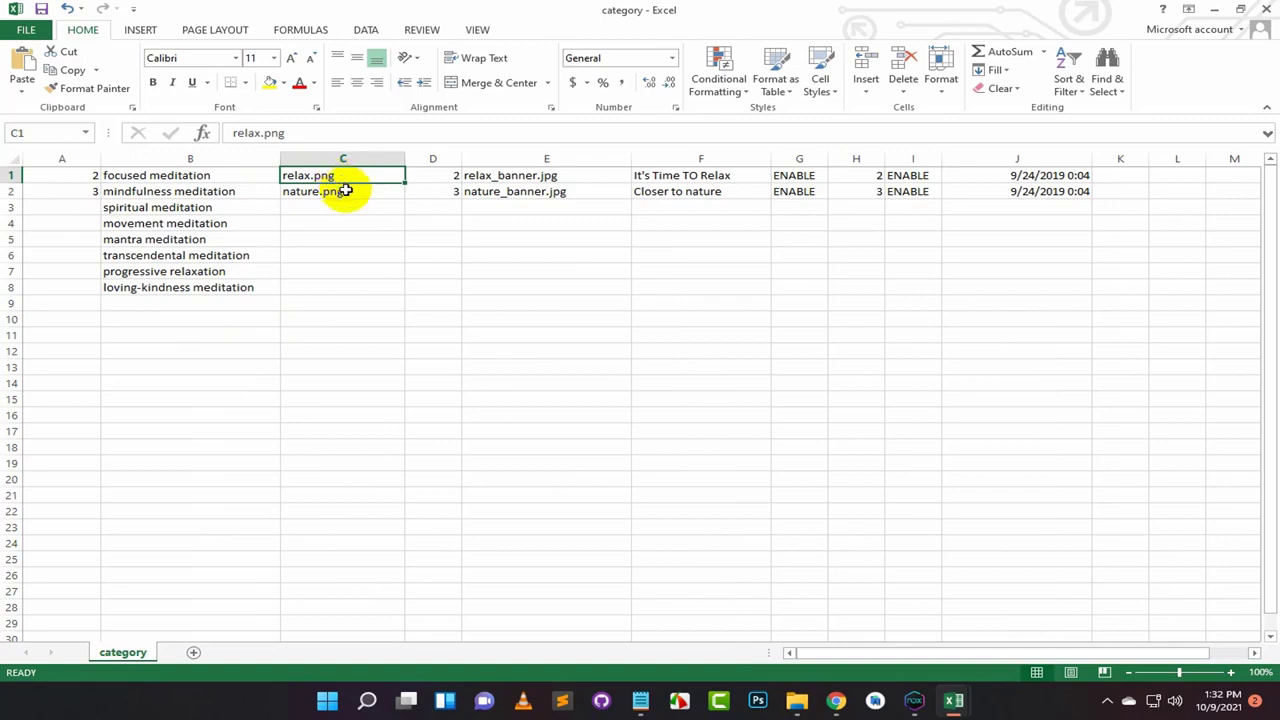
pyautogui.click(347, 190)
pyautogui.click(346, 177)
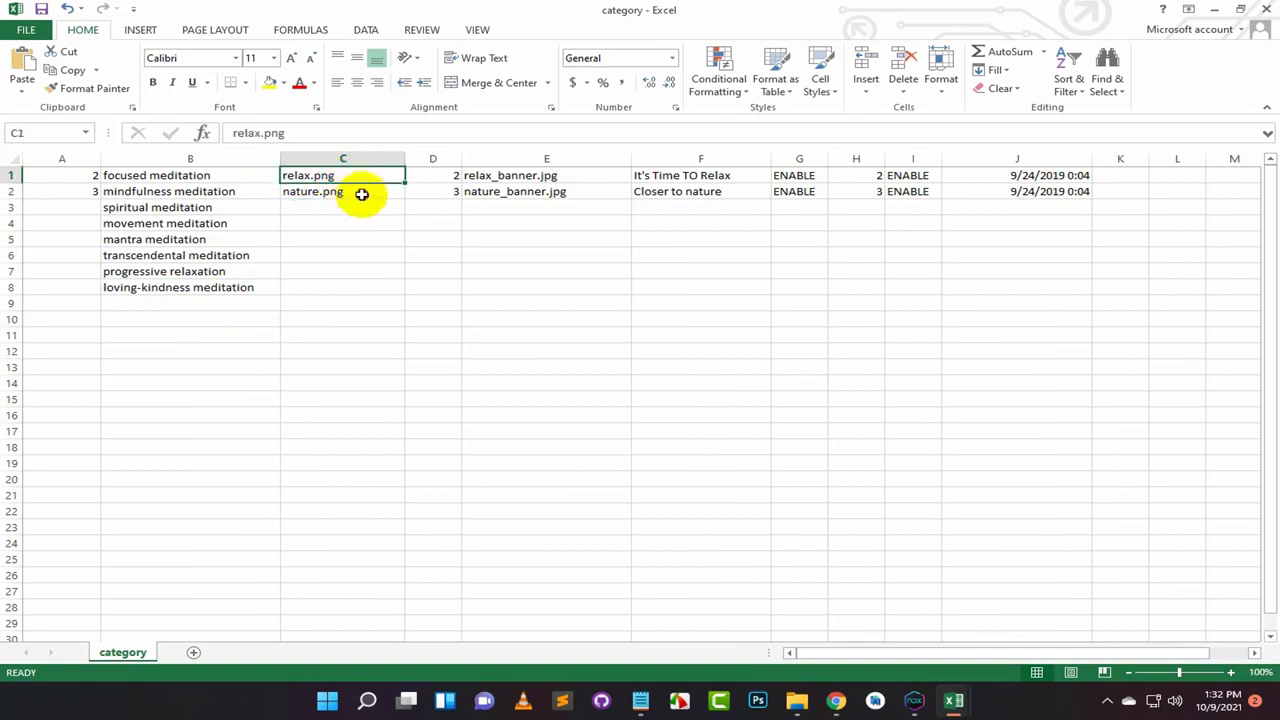
pyautogui.click(385, 198)
pyautogui.moveTo(402, 201); pyautogui.dragTo(405, 290)
pyautogui.moveTo(364, 198); pyautogui.dragTo(367, 288)
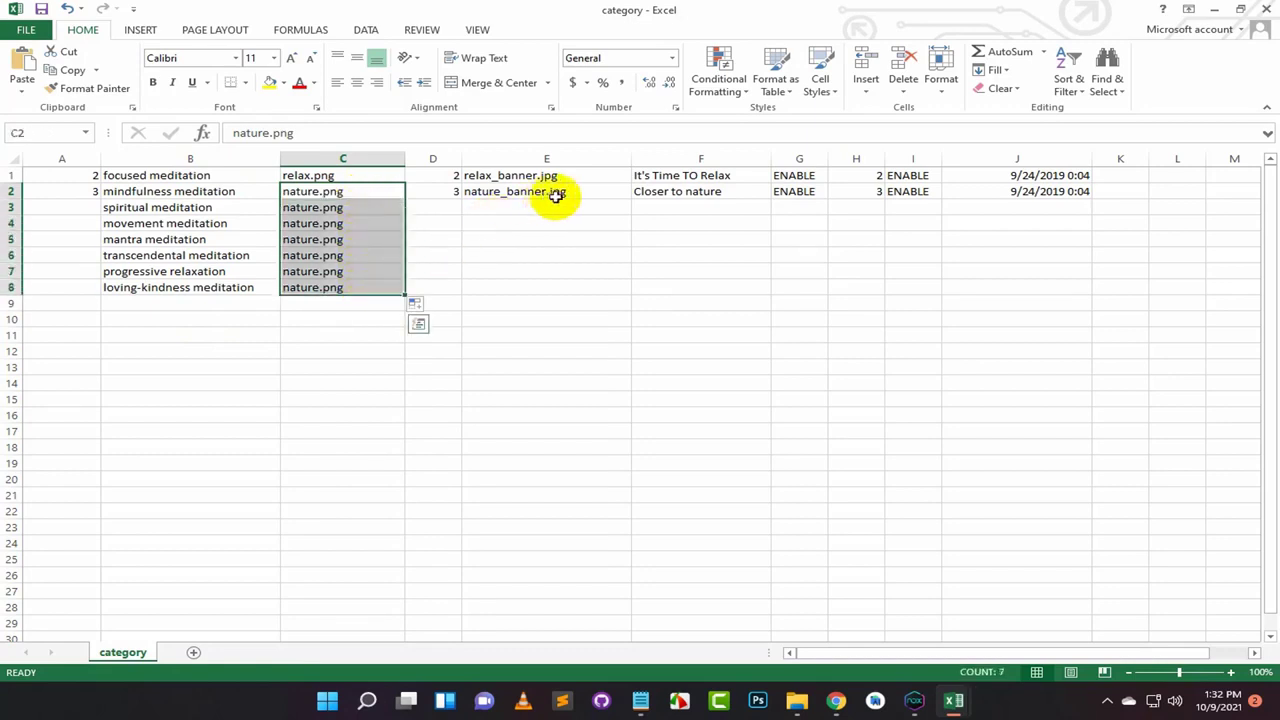
pyautogui.click(588, 191)
pyautogui.moveTo(587, 173); pyautogui.dragTo(586, 285)
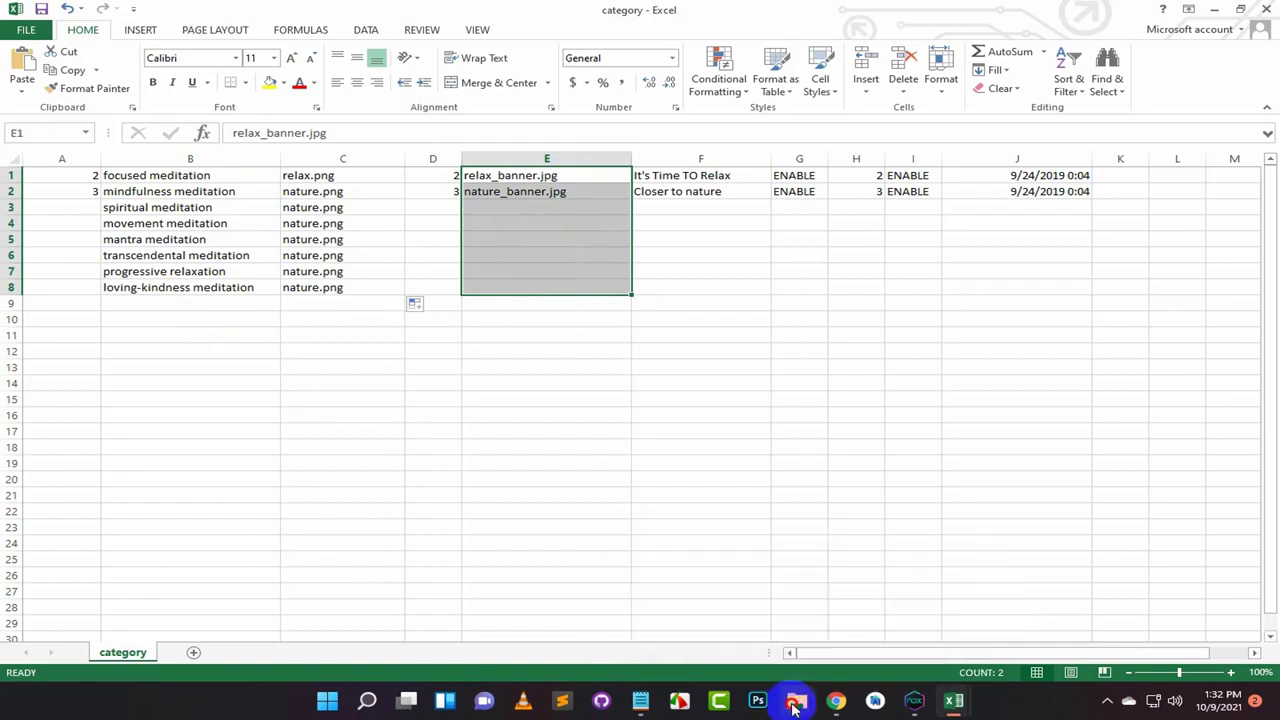
# Step: Check the focused and loving-kindness meditation image sizes in the Mediation Music folder
pyautogui.moveTo(797, 698)
pyautogui.click(651, 591)
pyautogui.click(303, 162)
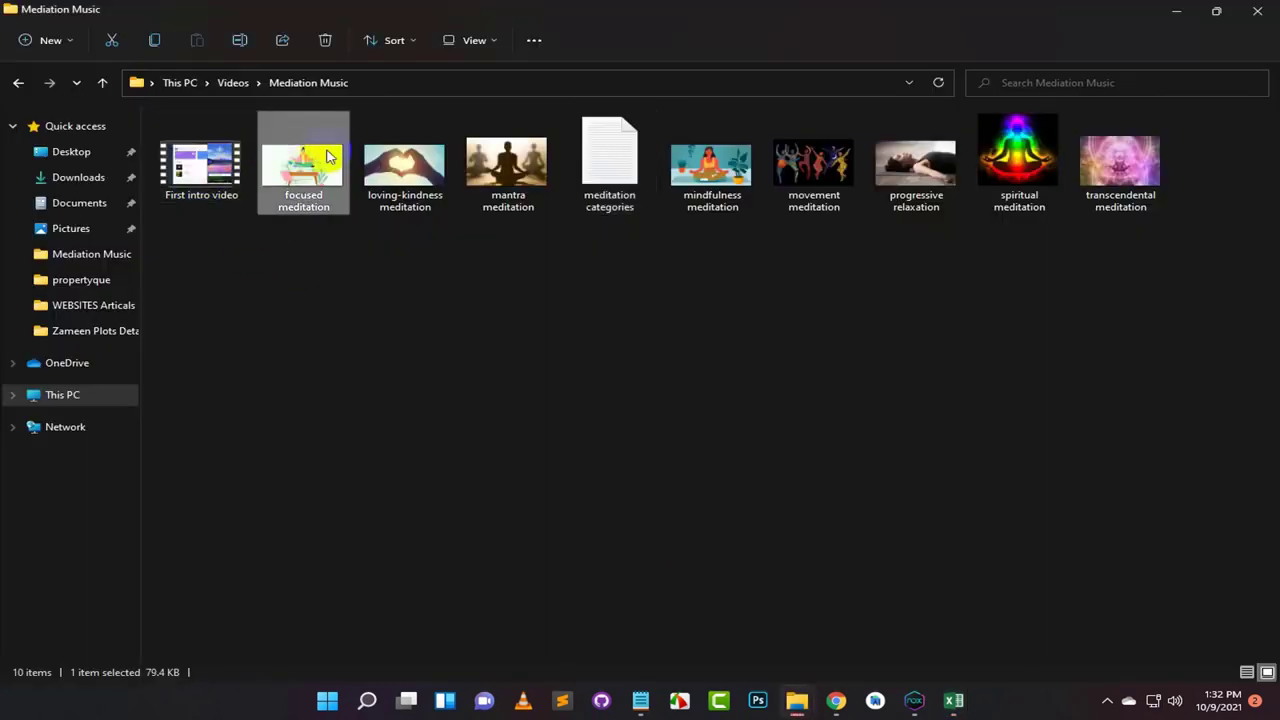
pyautogui.click(400, 160)
# Step: Check the mantra, mindfulness, movement, progressive relaxation, spiritual and transcendental image sizes
pyautogui.click(506, 162)
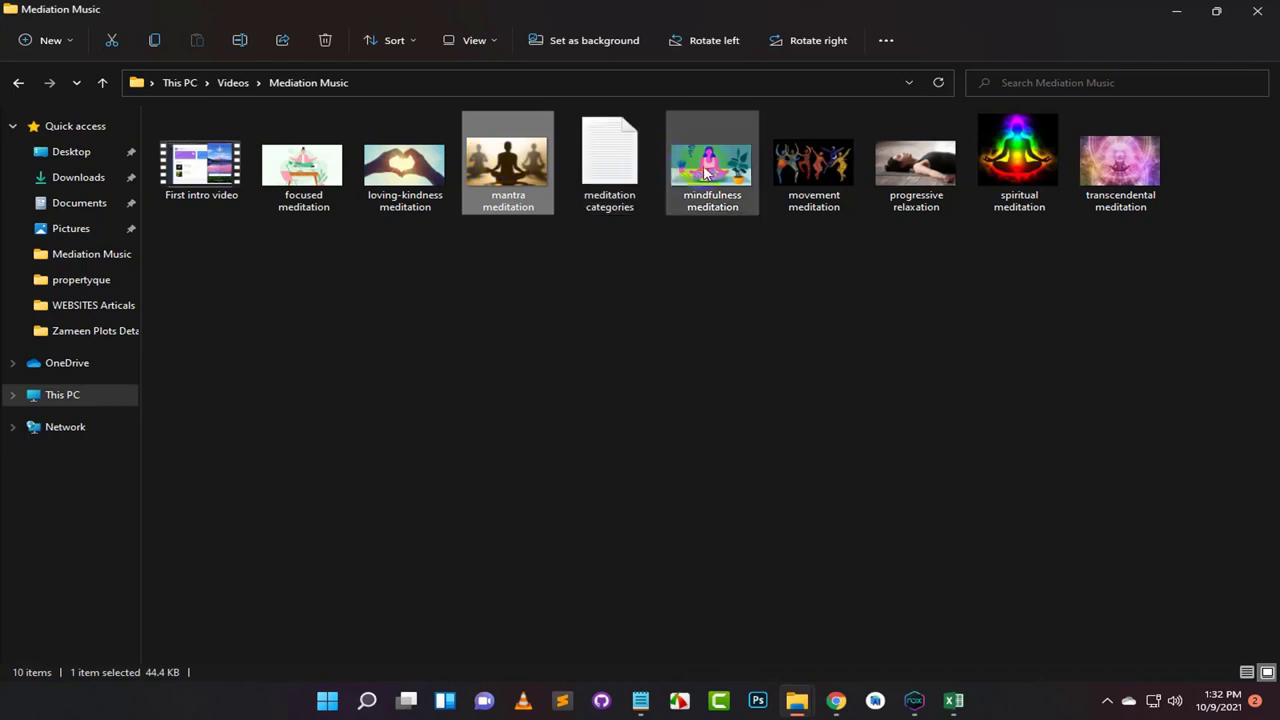
pyautogui.click(710, 165)
pyautogui.click(830, 183)
pyautogui.click(915, 165)
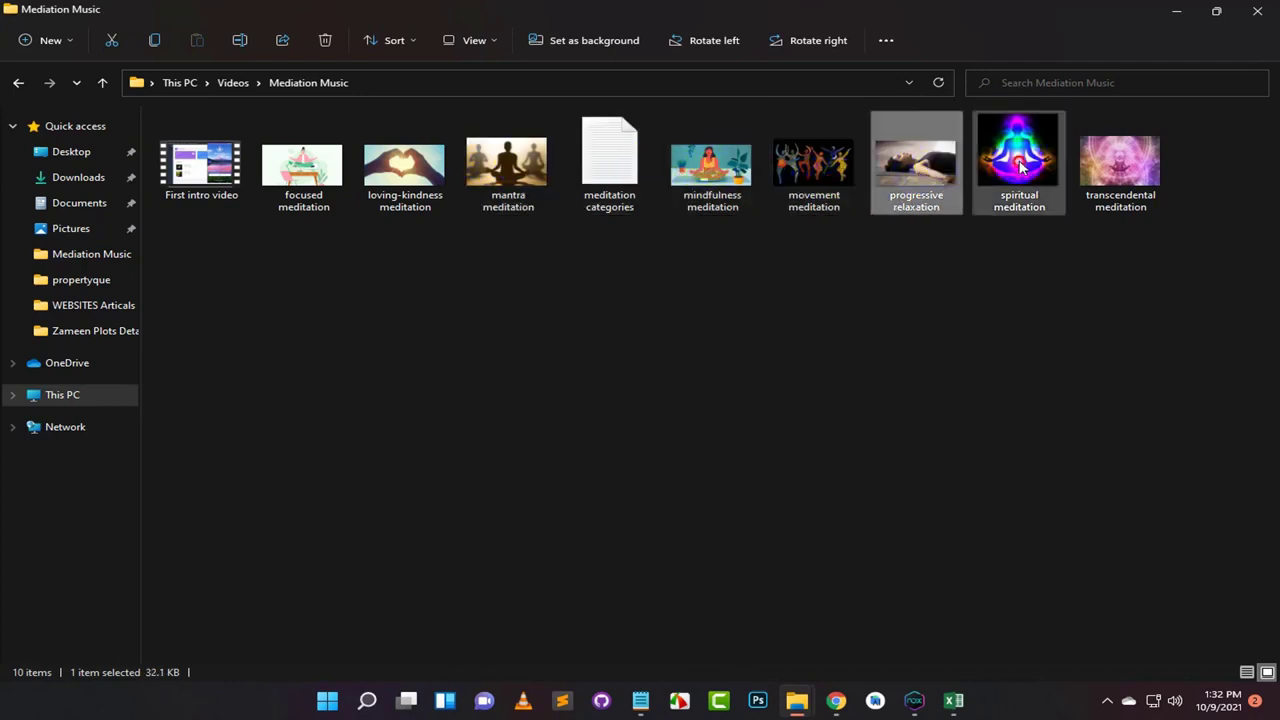
pyautogui.click(1018, 160)
pyautogui.click(1120, 165)
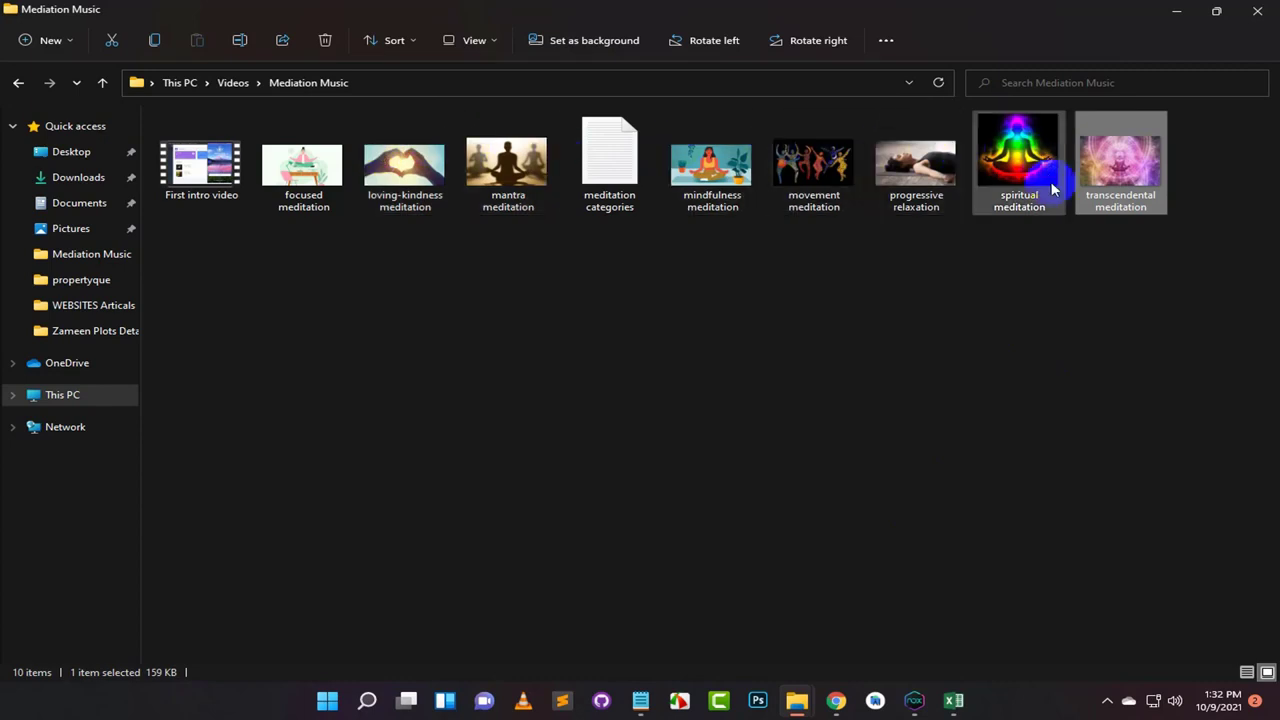
pyautogui.click(839, 703)
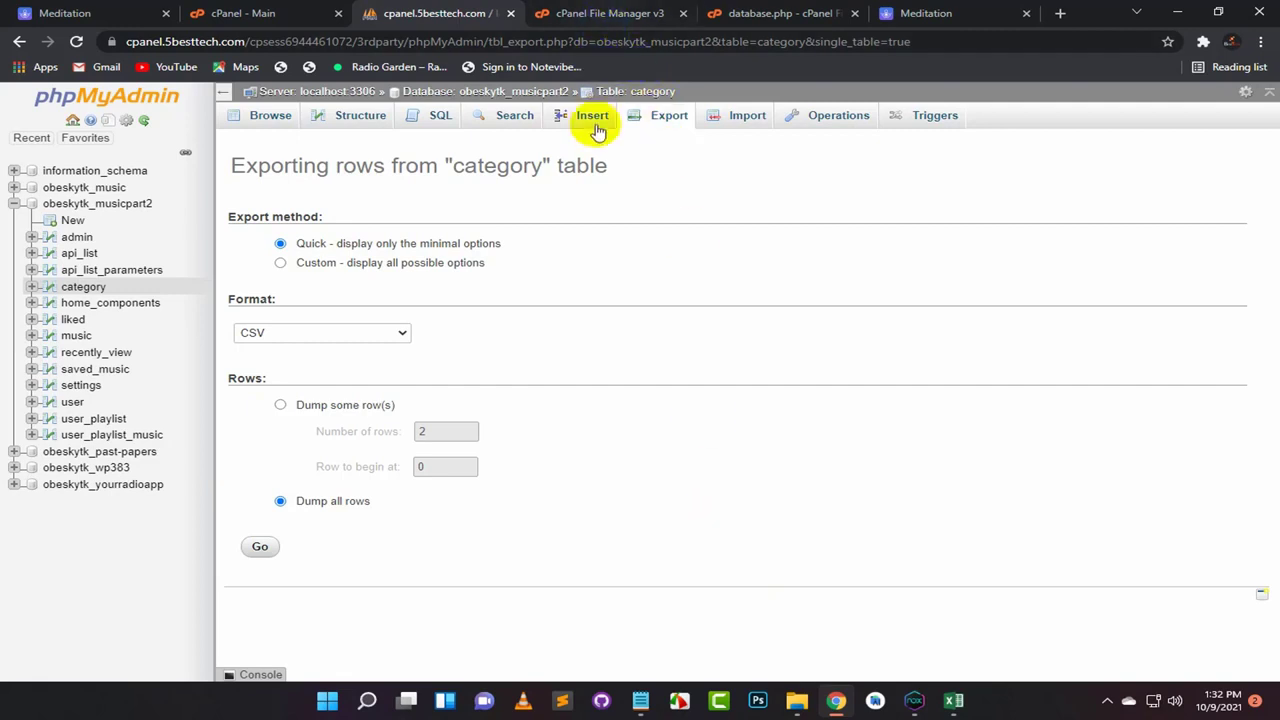
# Step: Navigate File Manager to public_html/music/uploads/category/banner and open its Upload page
pyautogui.click(603, 13)
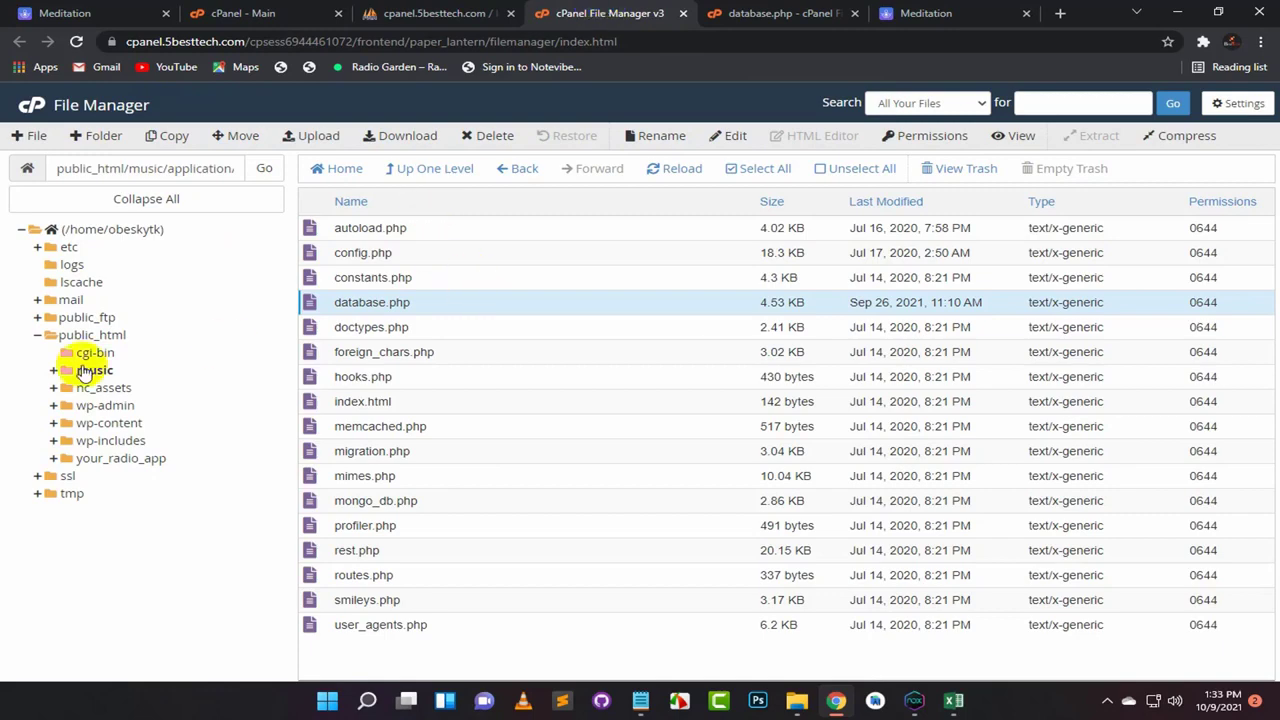
pyautogui.click(93, 371)
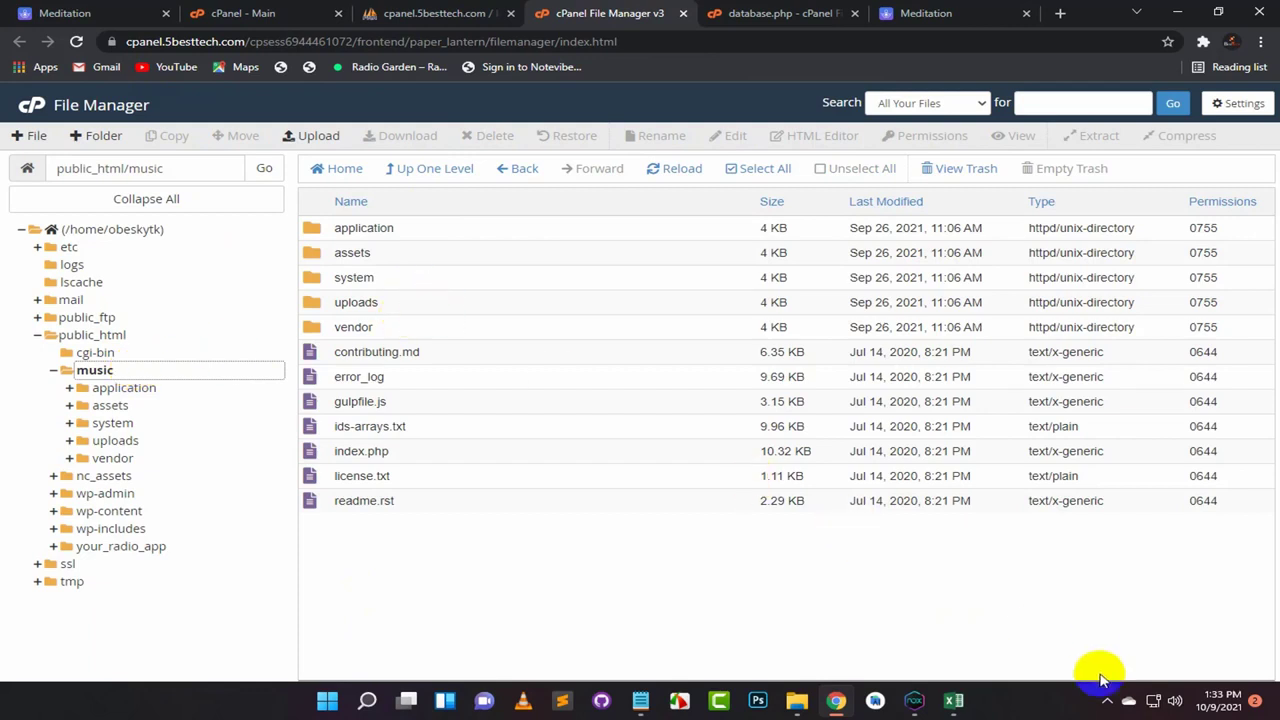
pyautogui.click(330, 308)
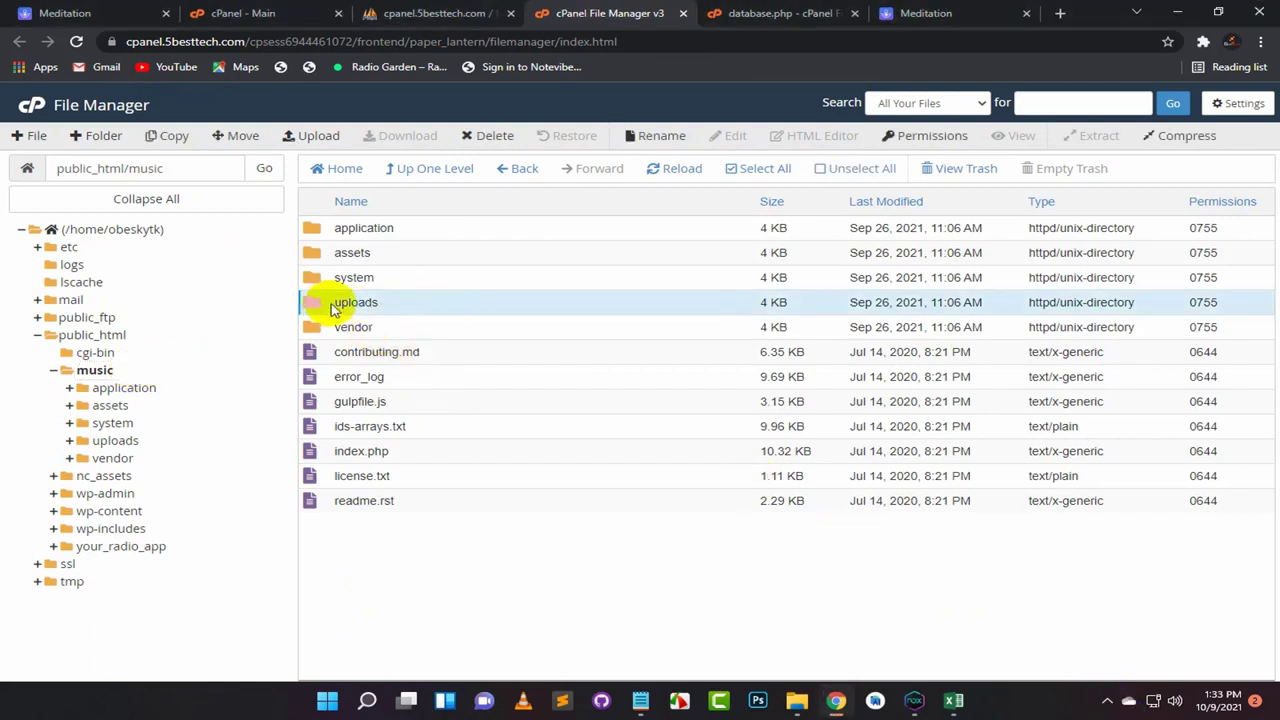
pyautogui.doubleClick(329, 309)
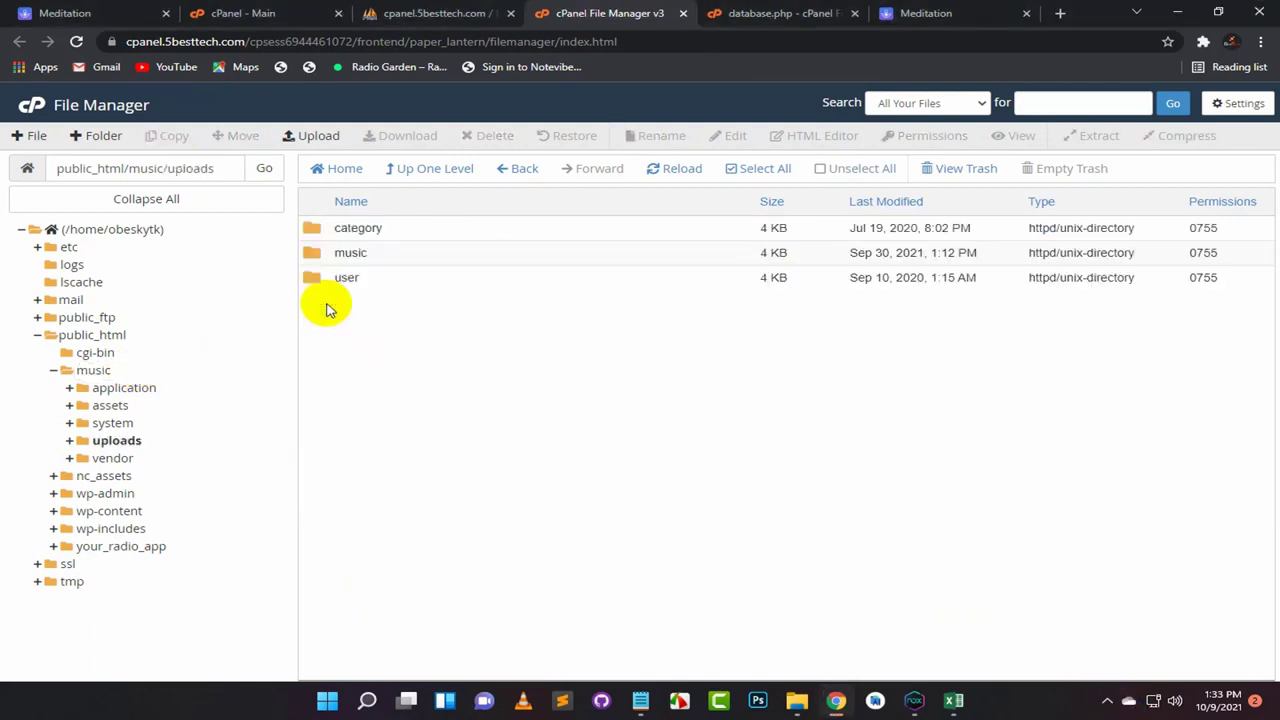
pyautogui.click(339, 230)
pyautogui.doubleClick(315, 228)
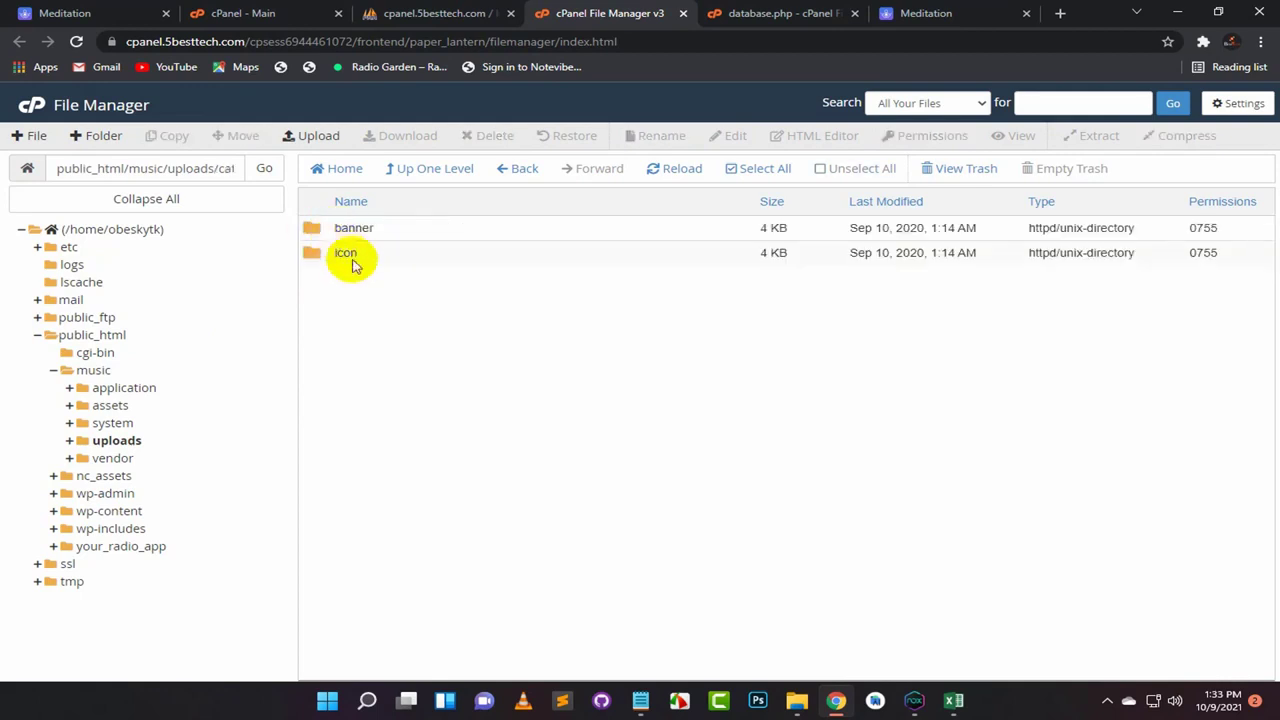
pyautogui.click(334, 232)
pyautogui.doubleClick(339, 228)
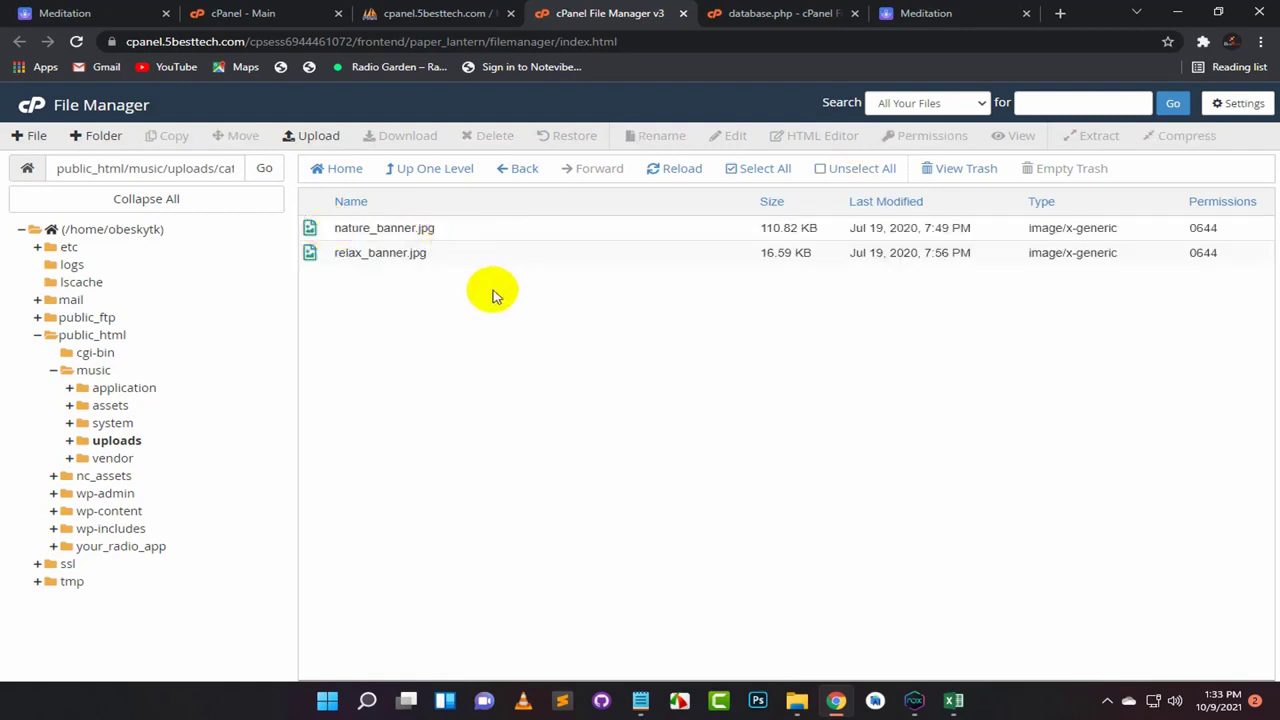
pyautogui.click(315, 136)
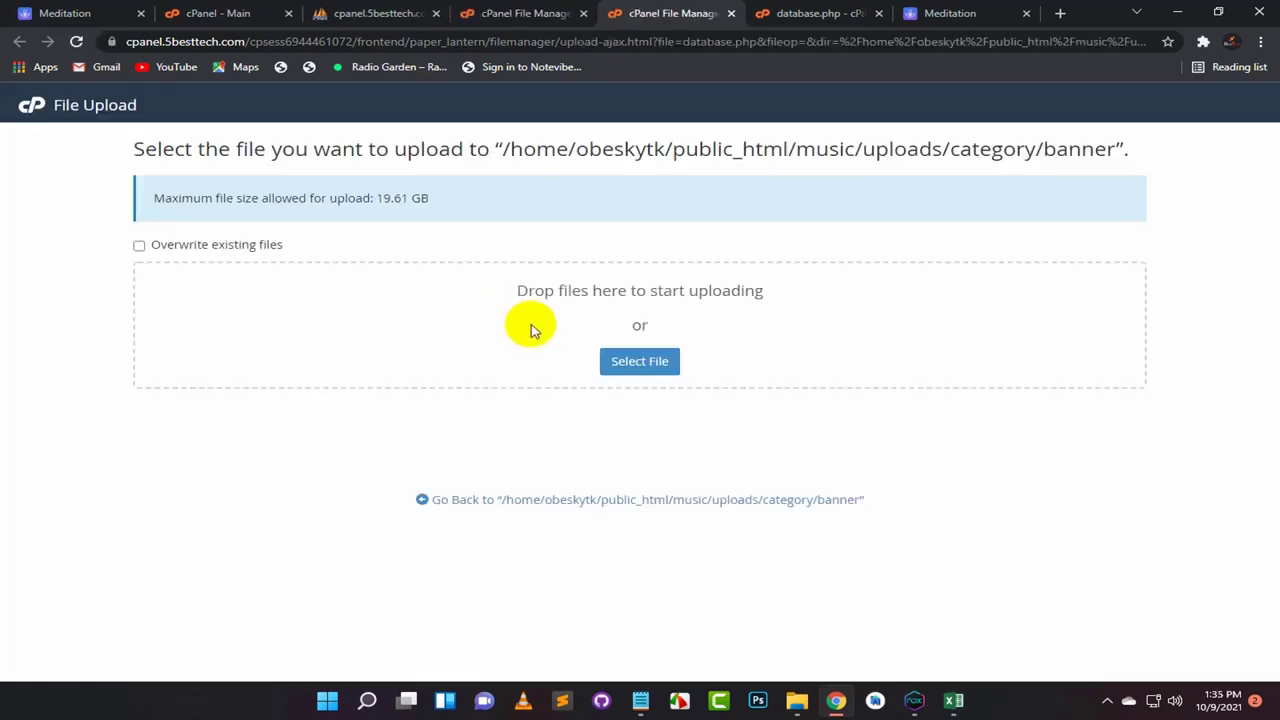
# Step: Arrange the browser on the right half of the screen and the Mediation Music folder on the left
pyautogui.click(636, 364)
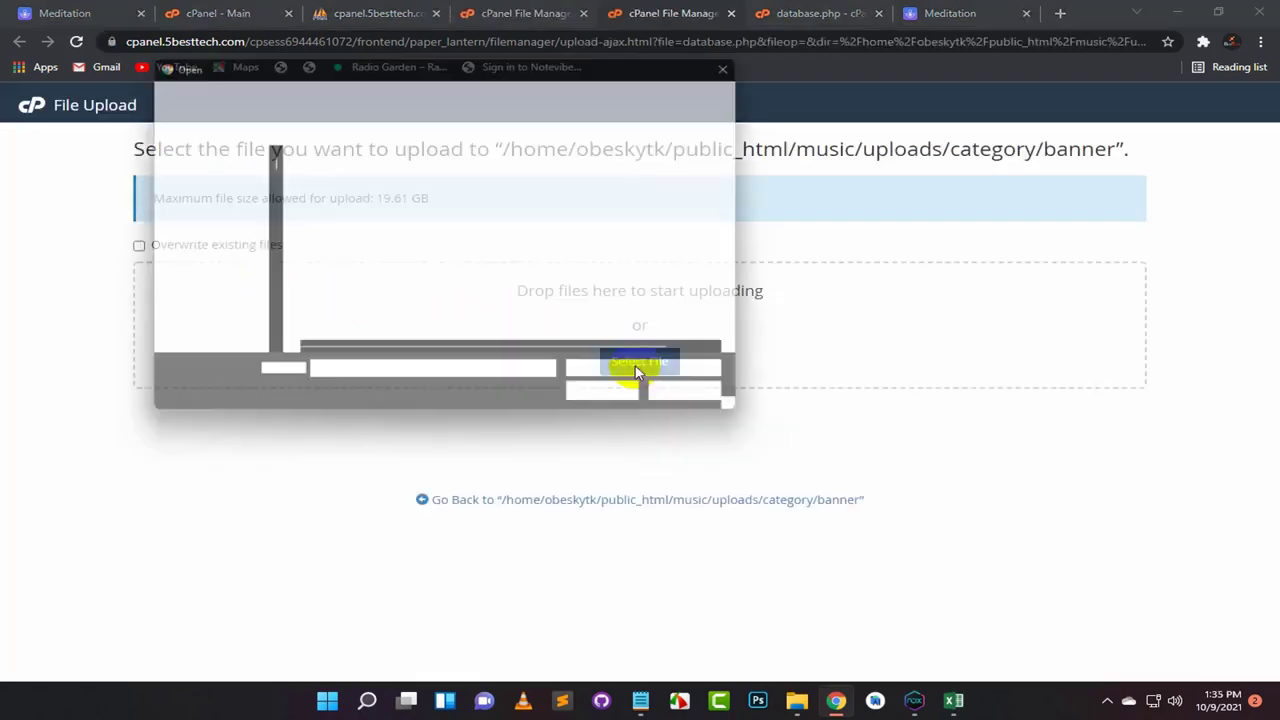
pyautogui.click(746, 59)
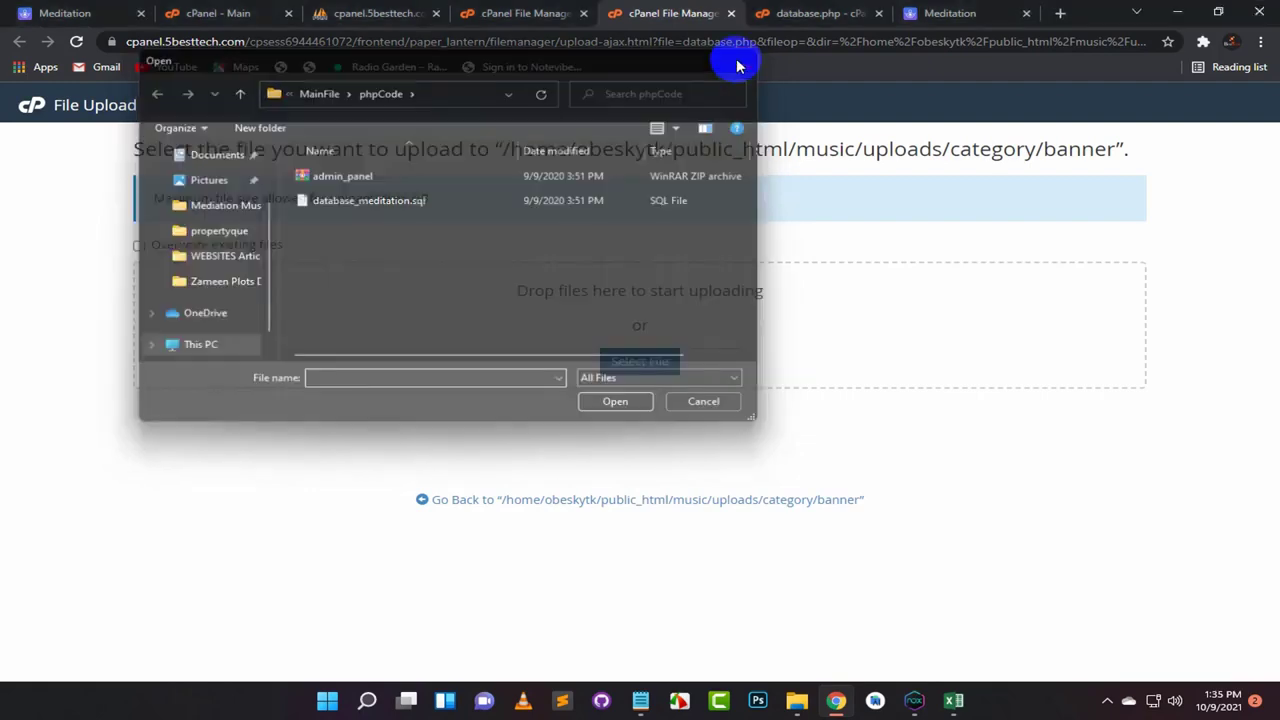
pyautogui.click(1218, 12)
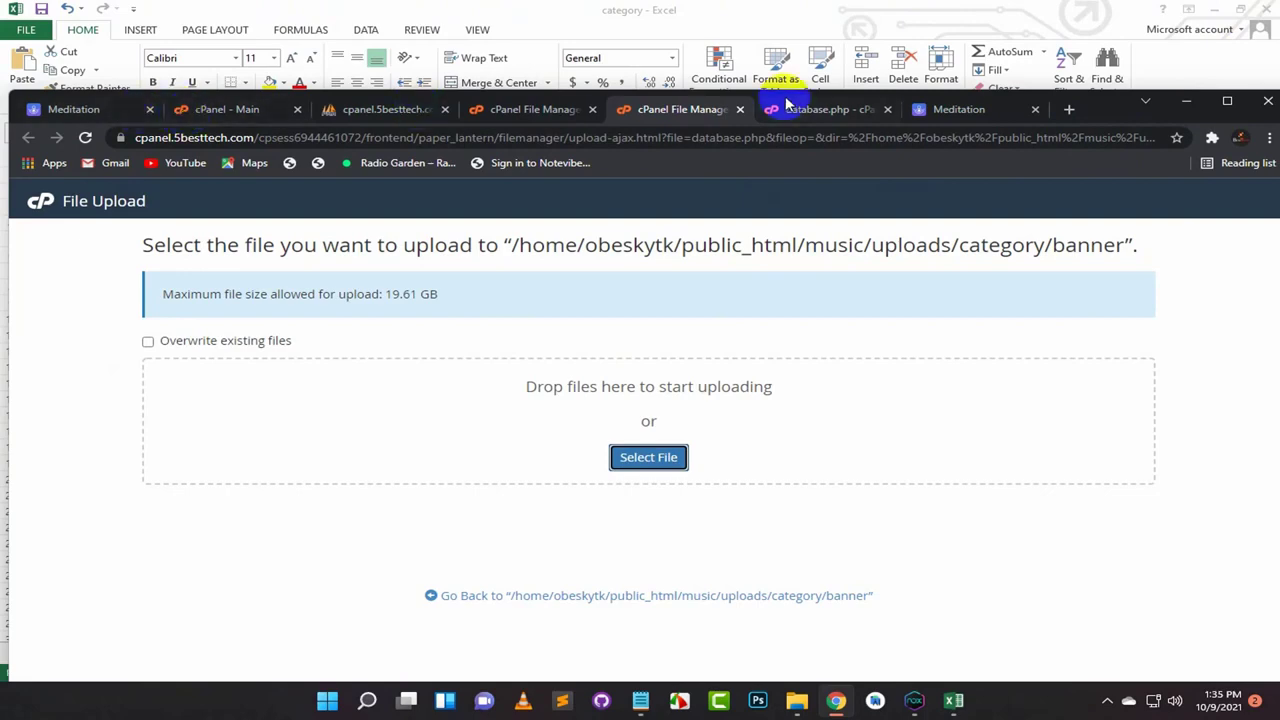
pyautogui.moveTo(1100, 112); pyautogui.dragTo(1277, 97)
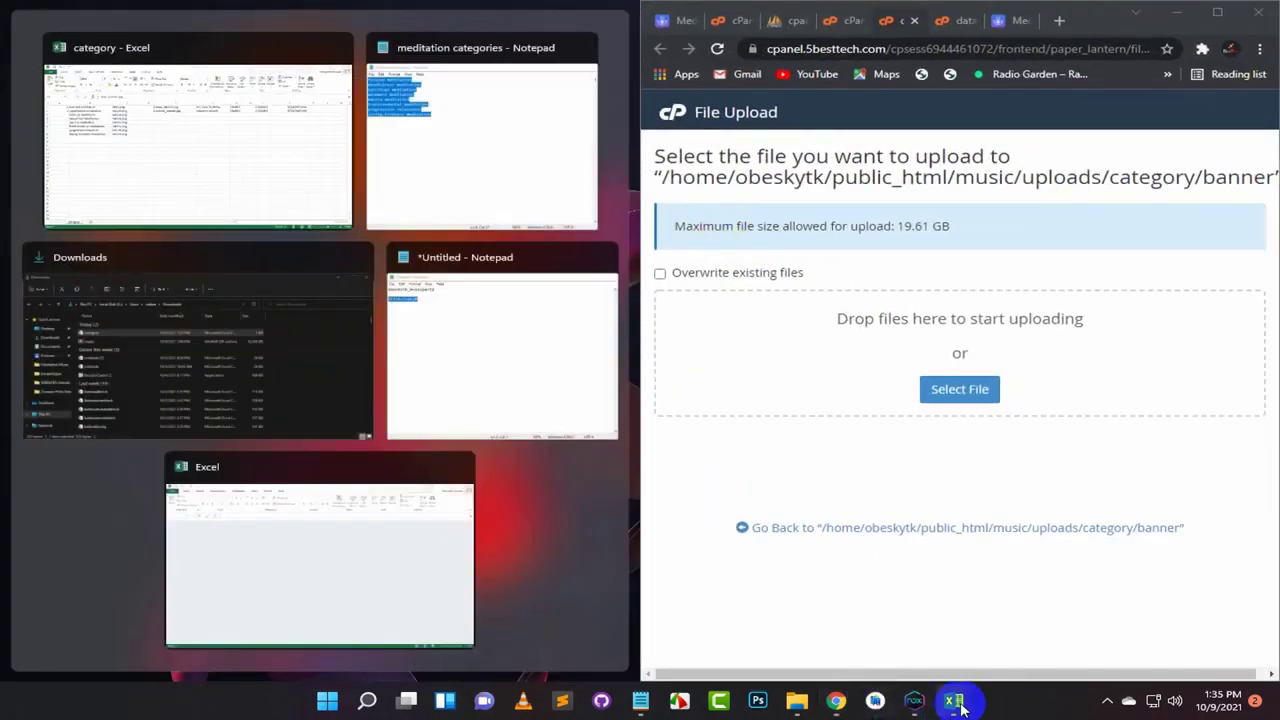
pyautogui.click(1107, 700)
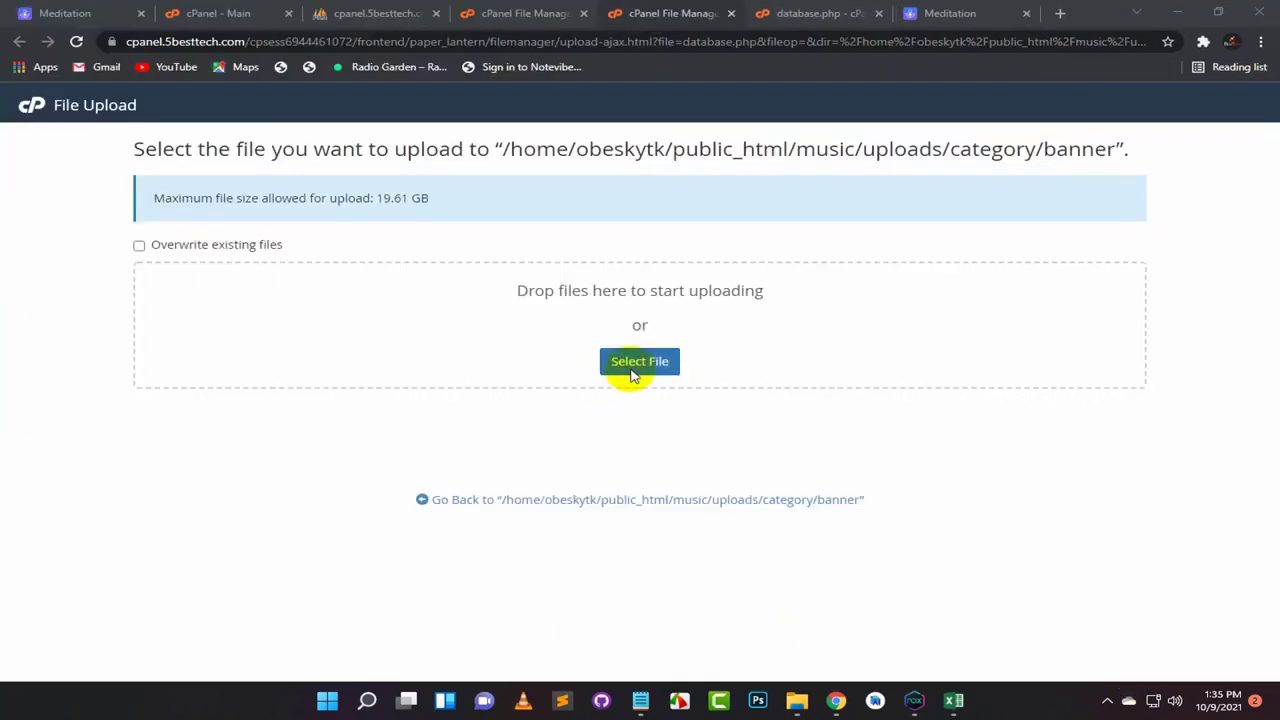
pyautogui.click(1202, 18)
pyautogui.moveTo(1071, 88); pyautogui.dragTo(1274, 82)
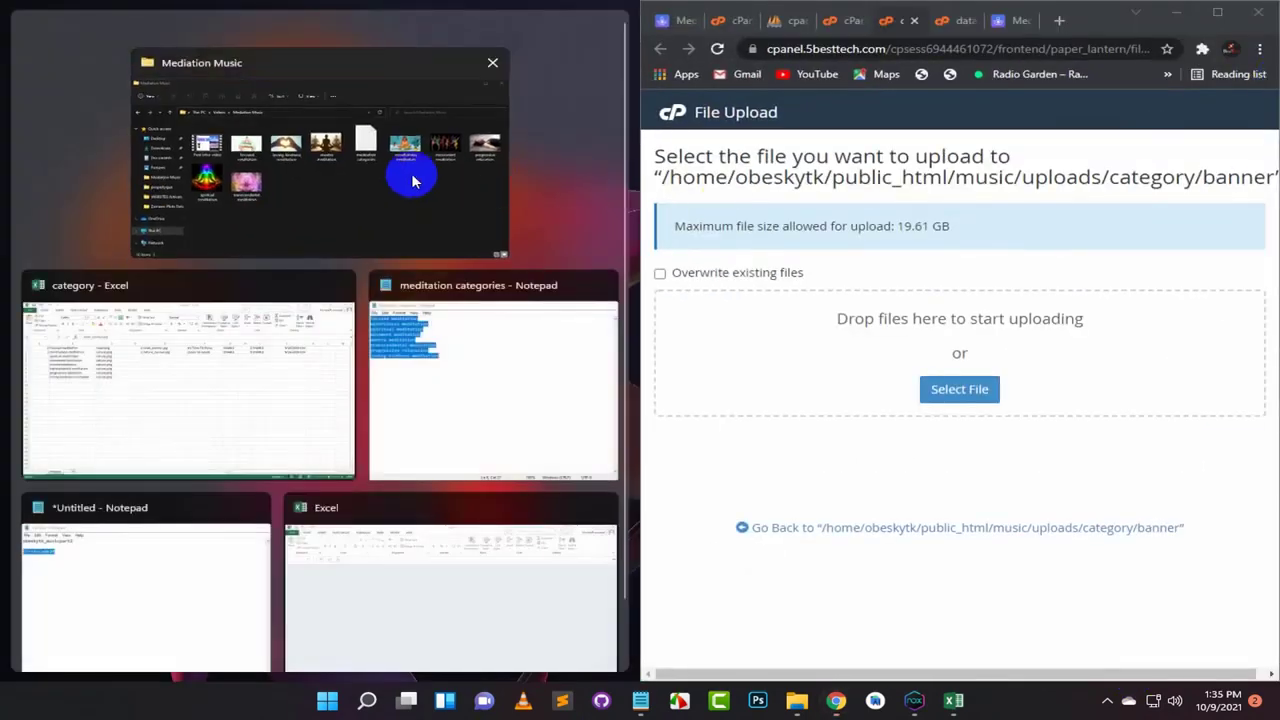
pyautogui.click(414, 177)
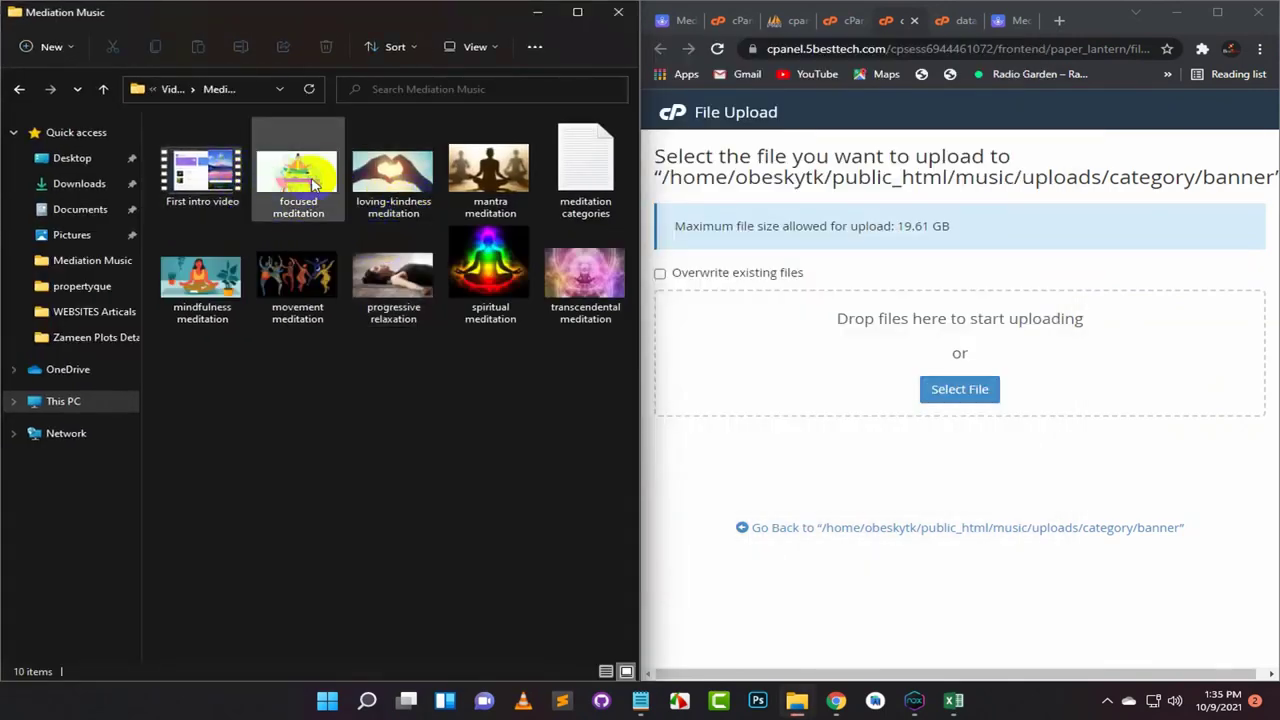
# Step: Drag the eight meditation category JPGs onto the File Upload drop zone until each reaches 100%
pyautogui.click(303, 178)
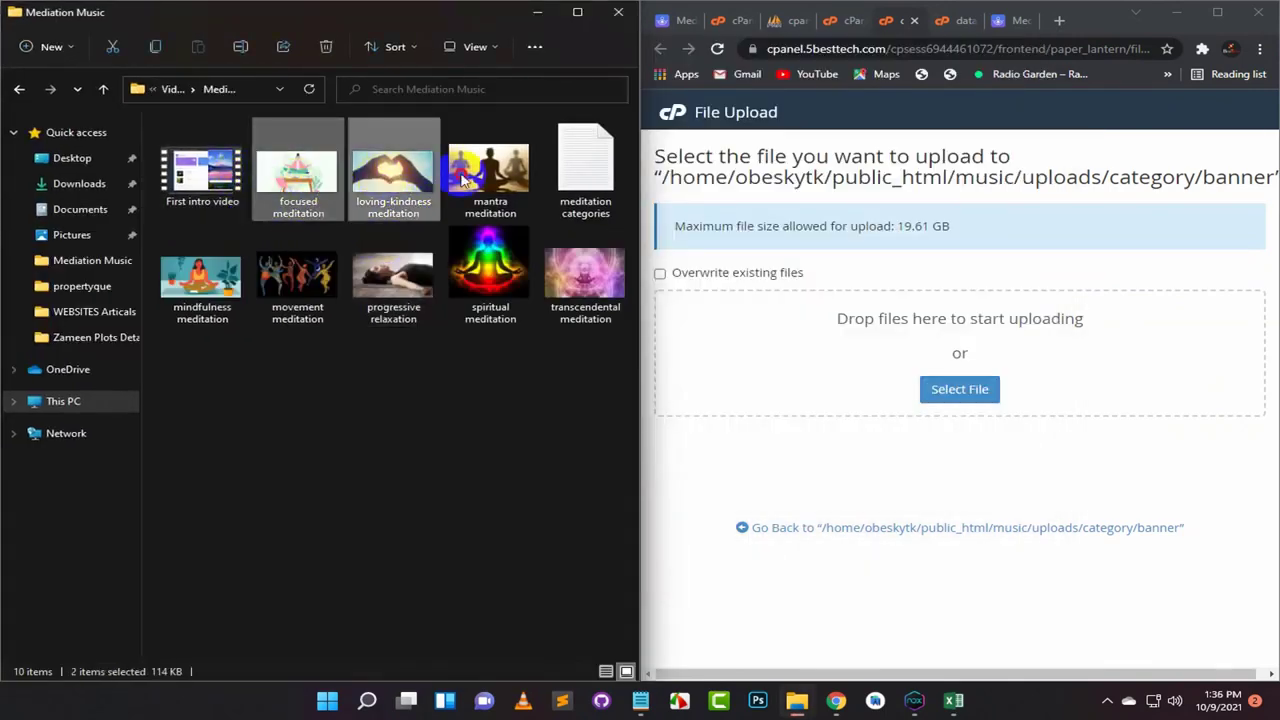
pyautogui.keyDown('ctrl'); pyautogui.click(465, 178); pyautogui.keyUp('ctrl')
pyautogui.keyDown('ctrl'); pyautogui.click(205, 272); pyautogui.keyUp('ctrl')
pyautogui.keyDown('ctrl'); pyautogui.click(297, 272); pyautogui.keyUp('ctrl')
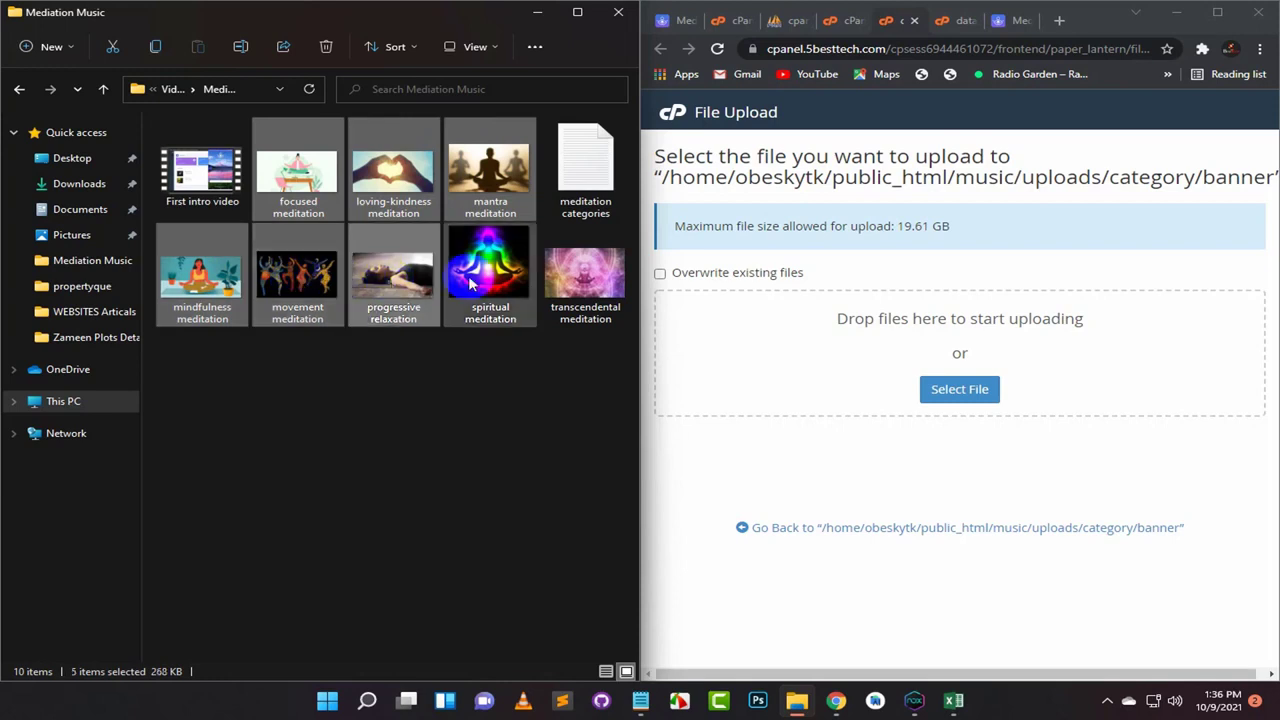
pyautogui.keyDown('ctrl'); pyautogui.click(497, 277); pyautogui.keyUp('ctrl')
pyautogui.keyDown('ctrl'); pyautogui.click(588, 282); pyautogui.keyUp('ctrl')
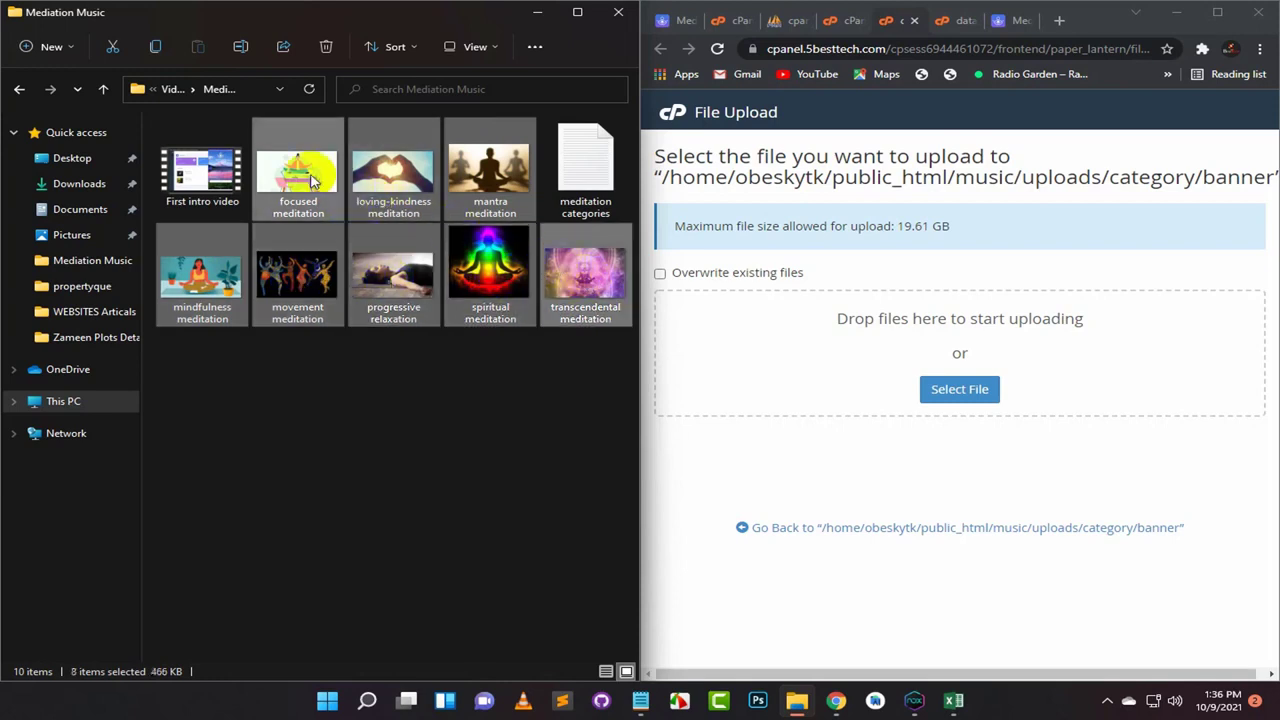
pyautogui.moveTo(311, 180); pyautogui.dragTo(915, 365)
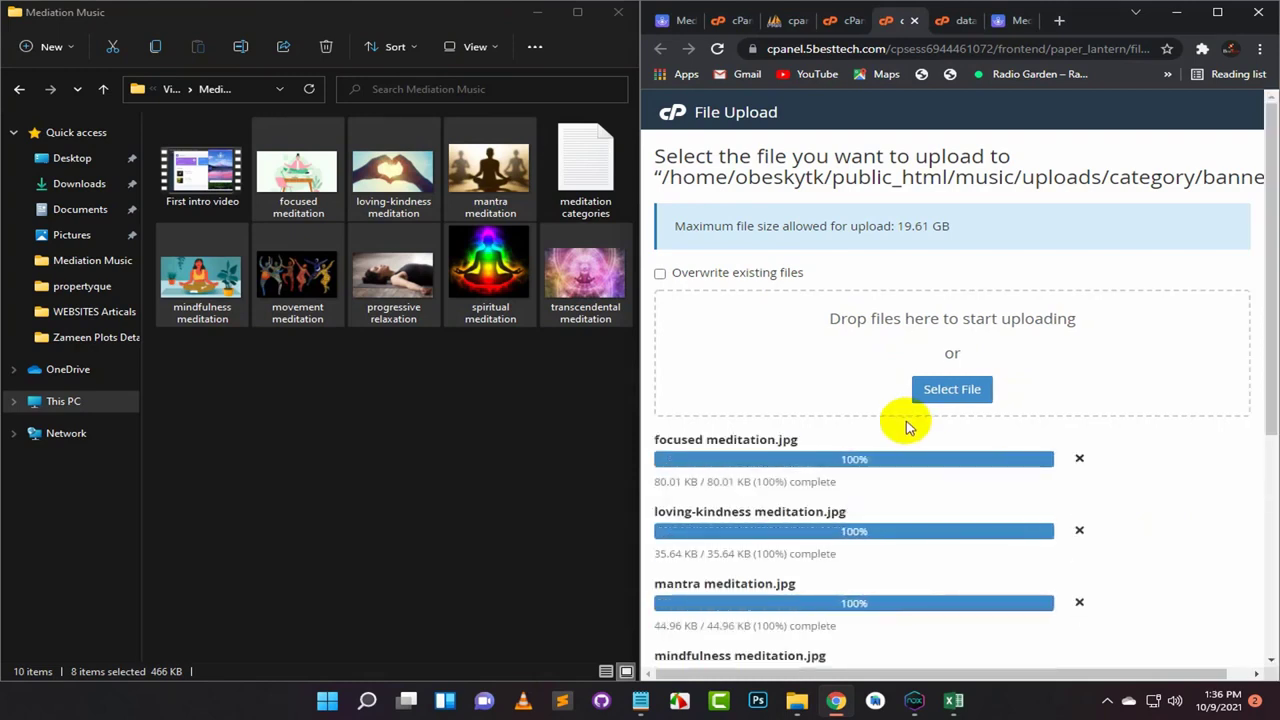
pyautogui.scroll(-4, 908, 427)
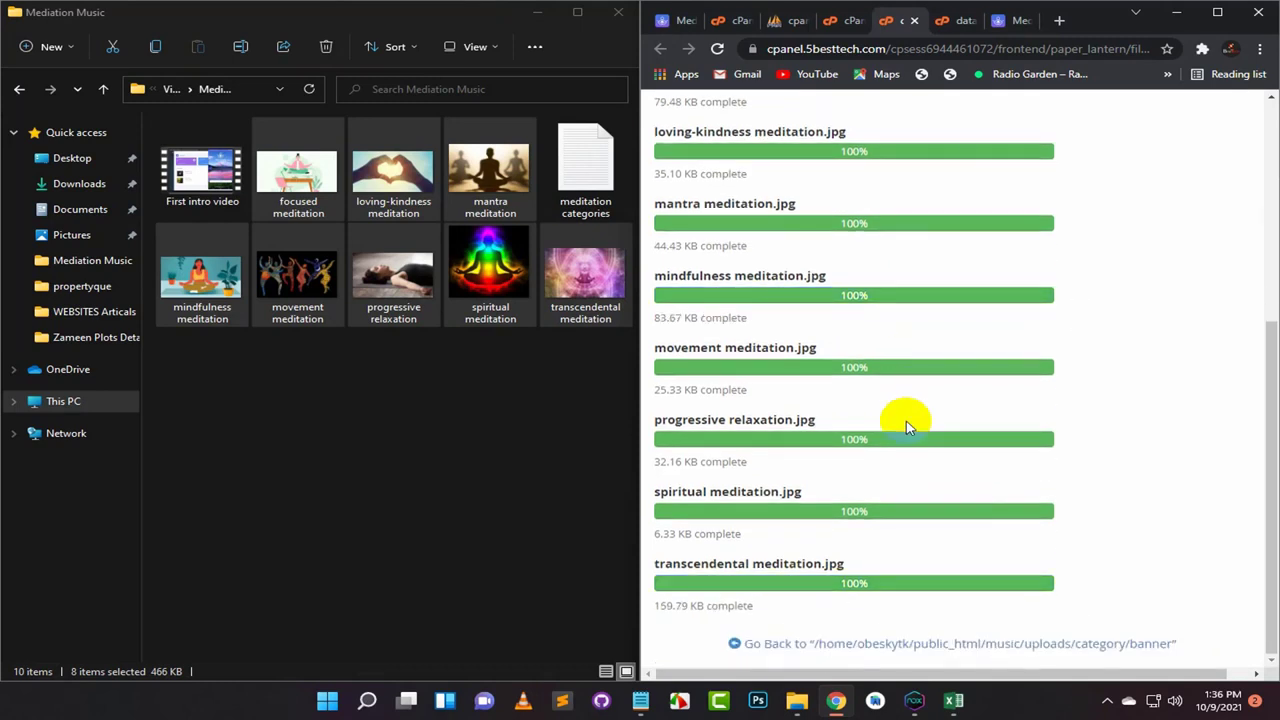
pyautogui.click(1217, 12)
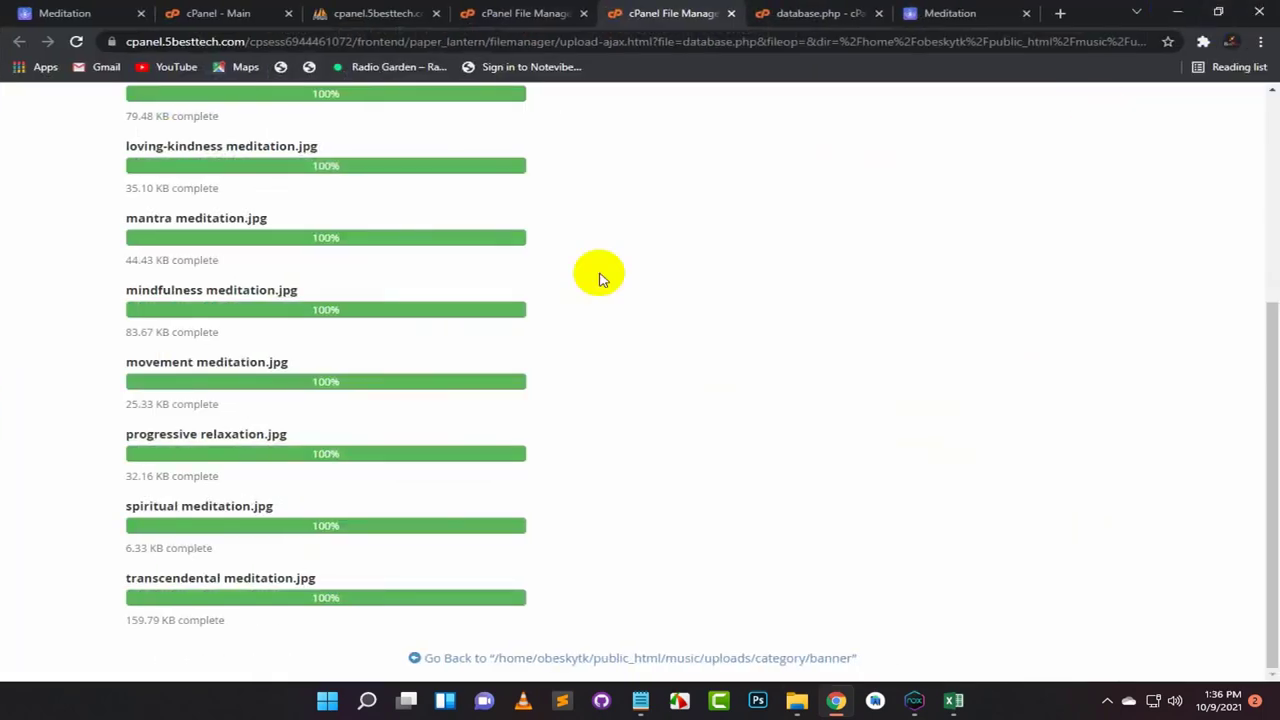
pyautogui.scroll(1, 504, 320)
pyautogui.scroll(3, 504, 320)
pyautogui.scroll(-4, 504, 320)
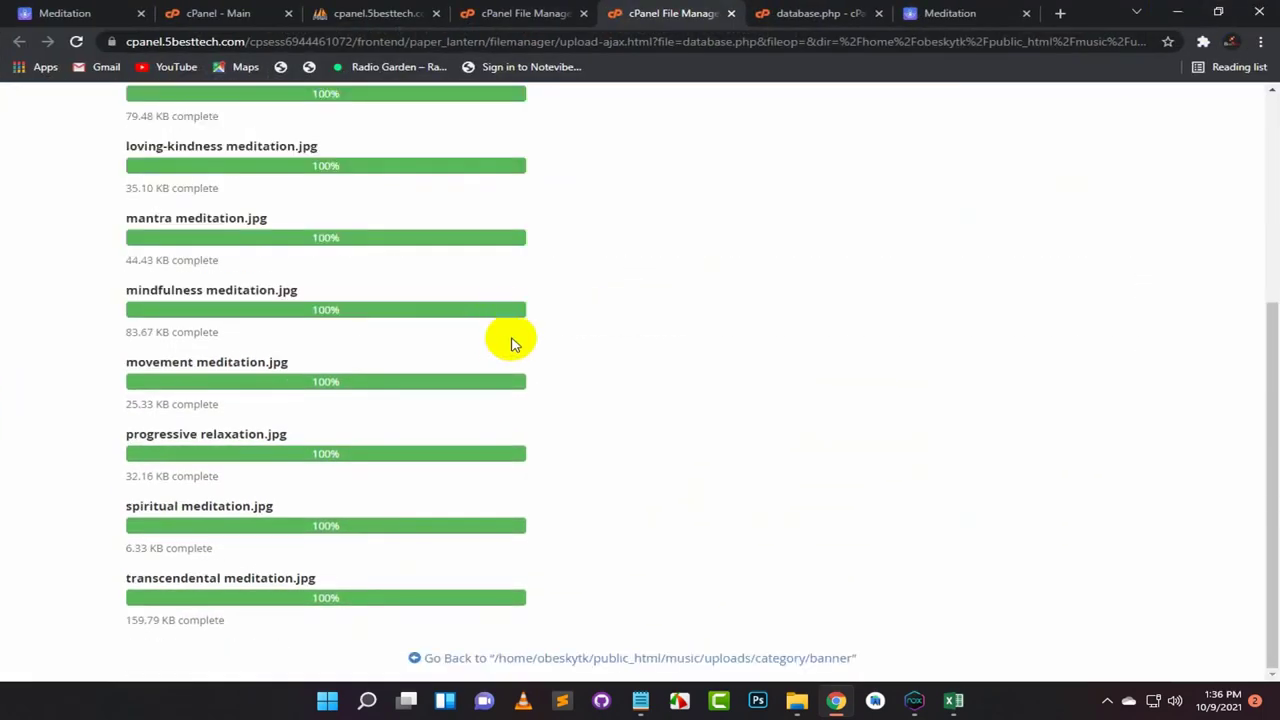
# Step: Return to the banner folder and copy the eight category names from the Notepad note
pyautogui.click(660, 659)
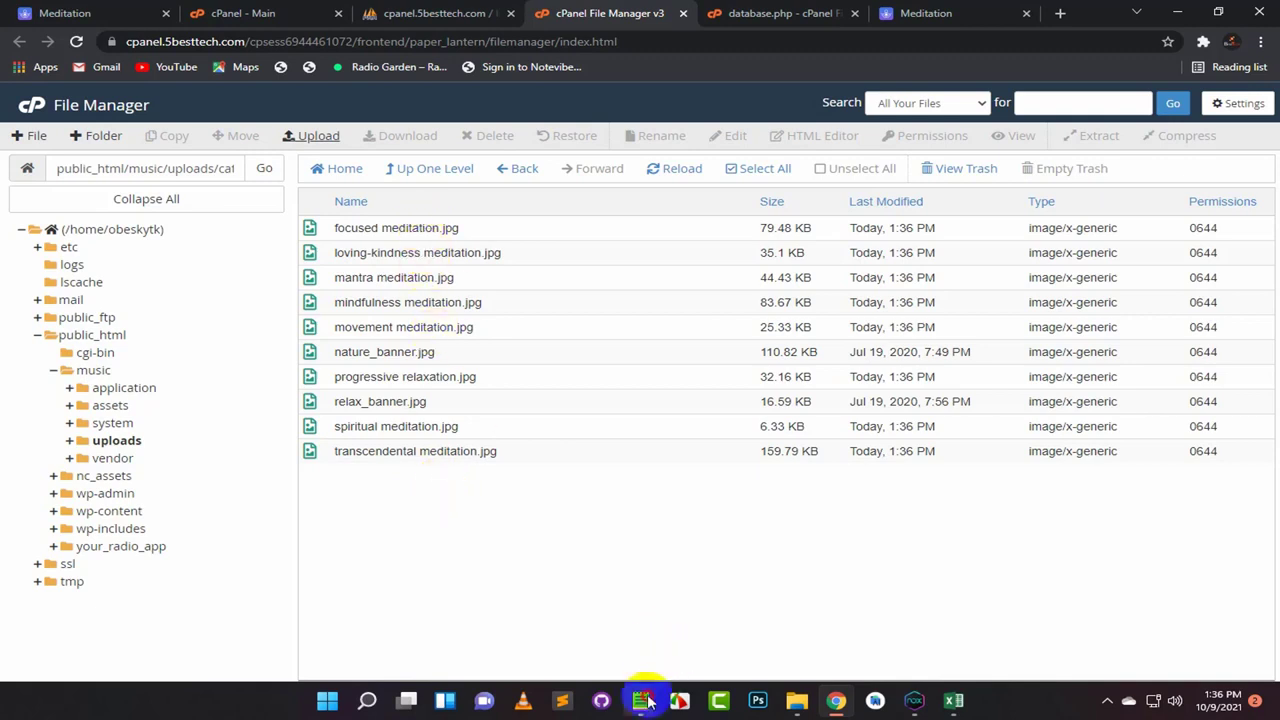
pyautogui.moveTo(646, 701)
pyautogui.click(686, 642)
pyautogui.click(481, 239)
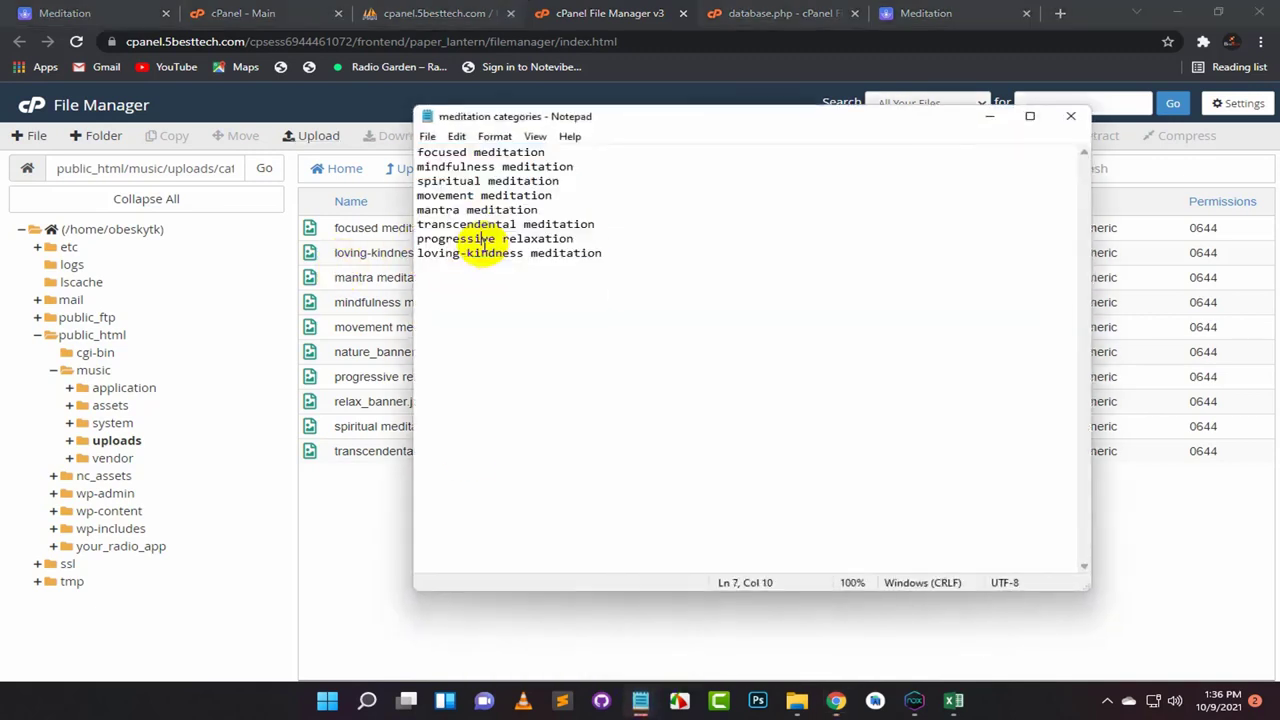
pyautogui.moveTo(620, 253); pyautogui.dragTo(411, 151)
pyautogui.hotkey('ctrl', 'c')
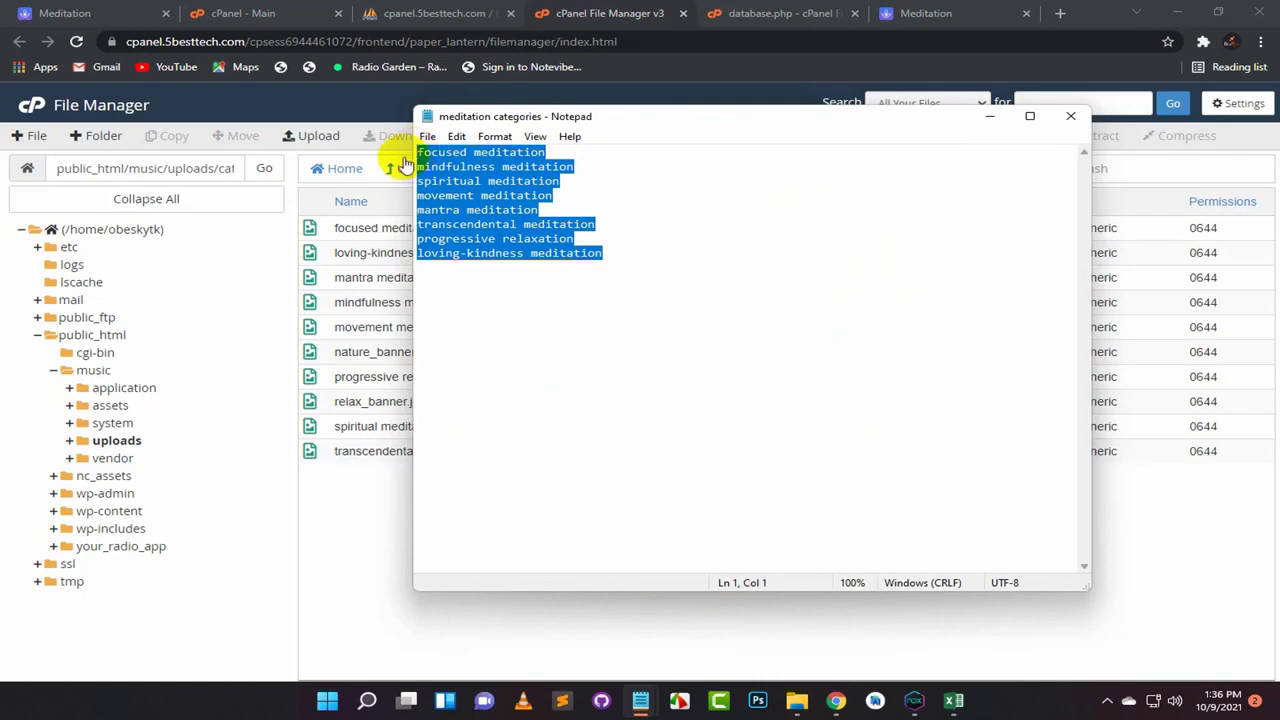
pyautogui.click(989, 116)
# Step: Bring up the category spreadsheet and select cells E1 to E8
pyautogui.moveTo(966, 700)
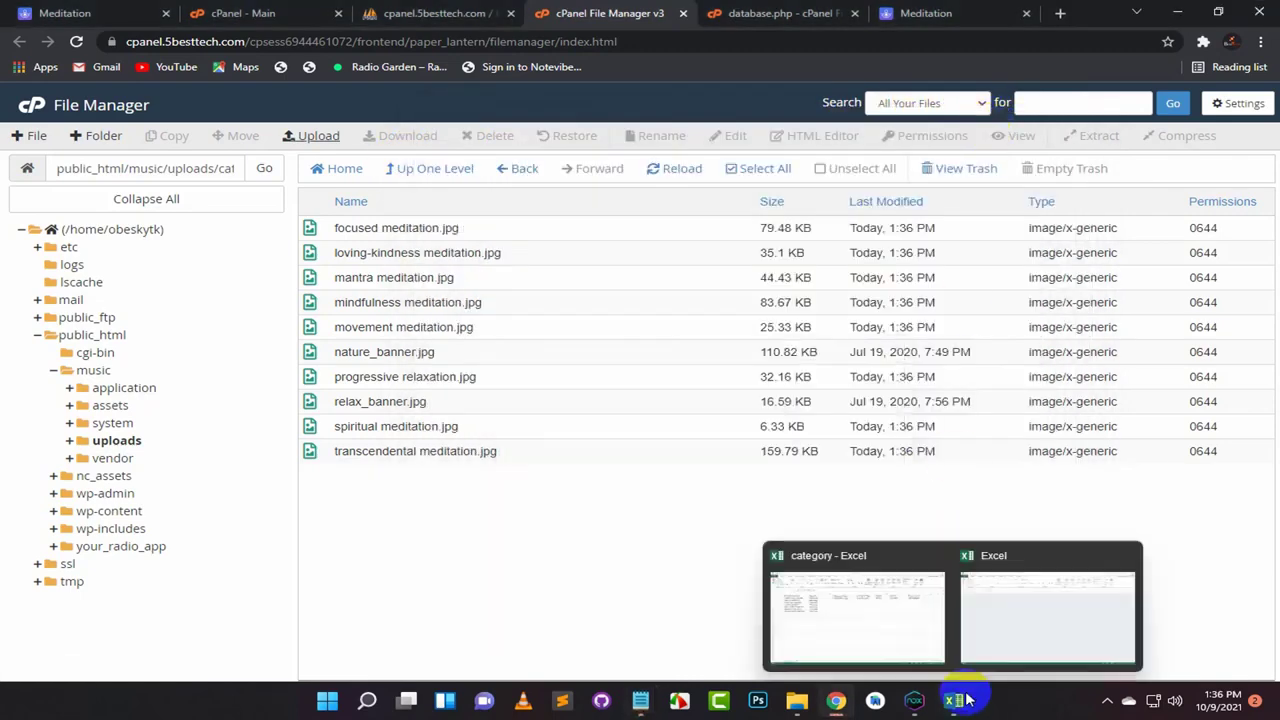
pyautogui.click(903, 623)
pyautogui.moveTo(510, 175); pyautogui.dragTo(480, 287)
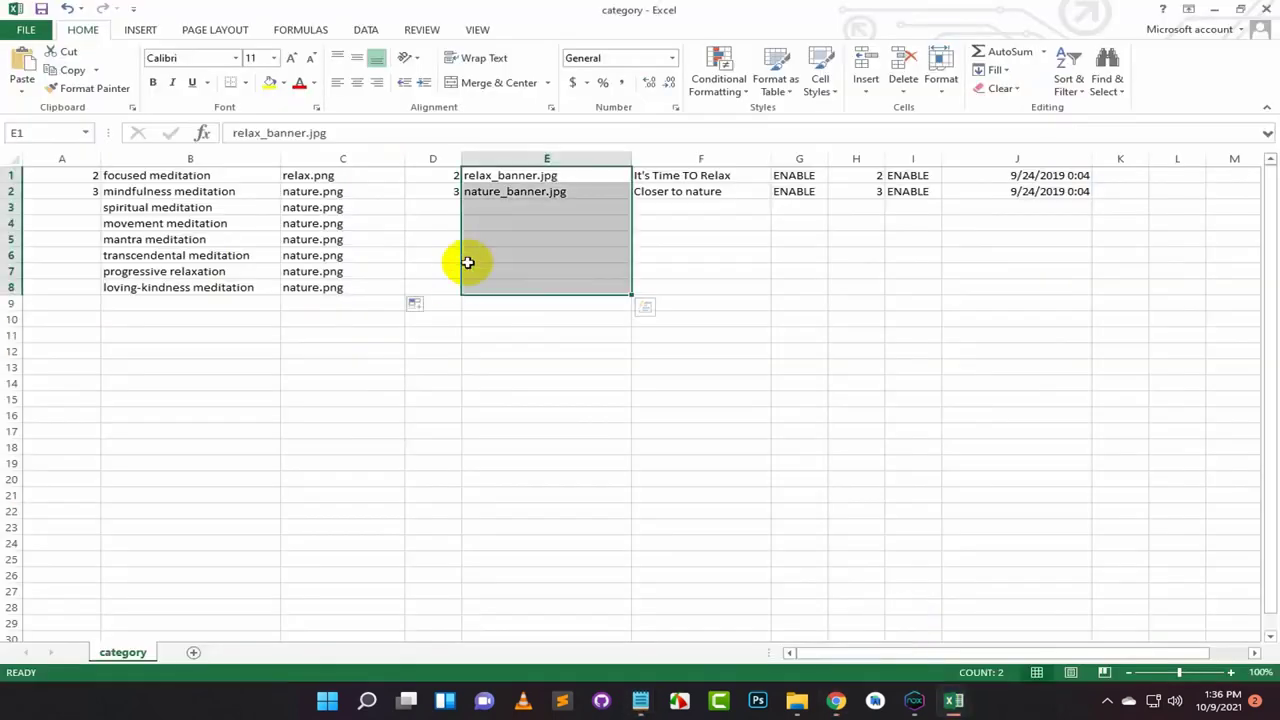
# Step: Paste the eight category names into column E starting at E1
pyautogui.click(522, 176)
pyautogui.hotkey('ctrl', 'v')
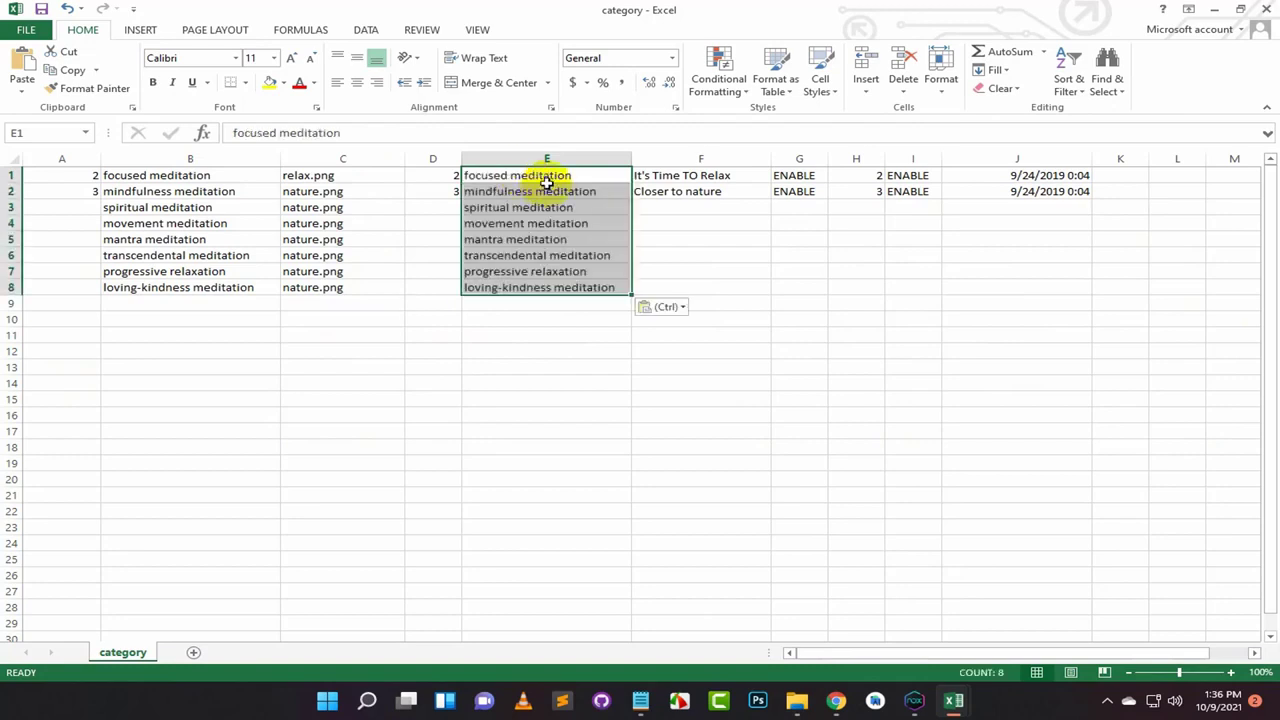
pyautogui.click(580, 175)
# Step: Append .jpg to each category name in cells E1 through E8
pyautogui.doubleClick(597, 174)
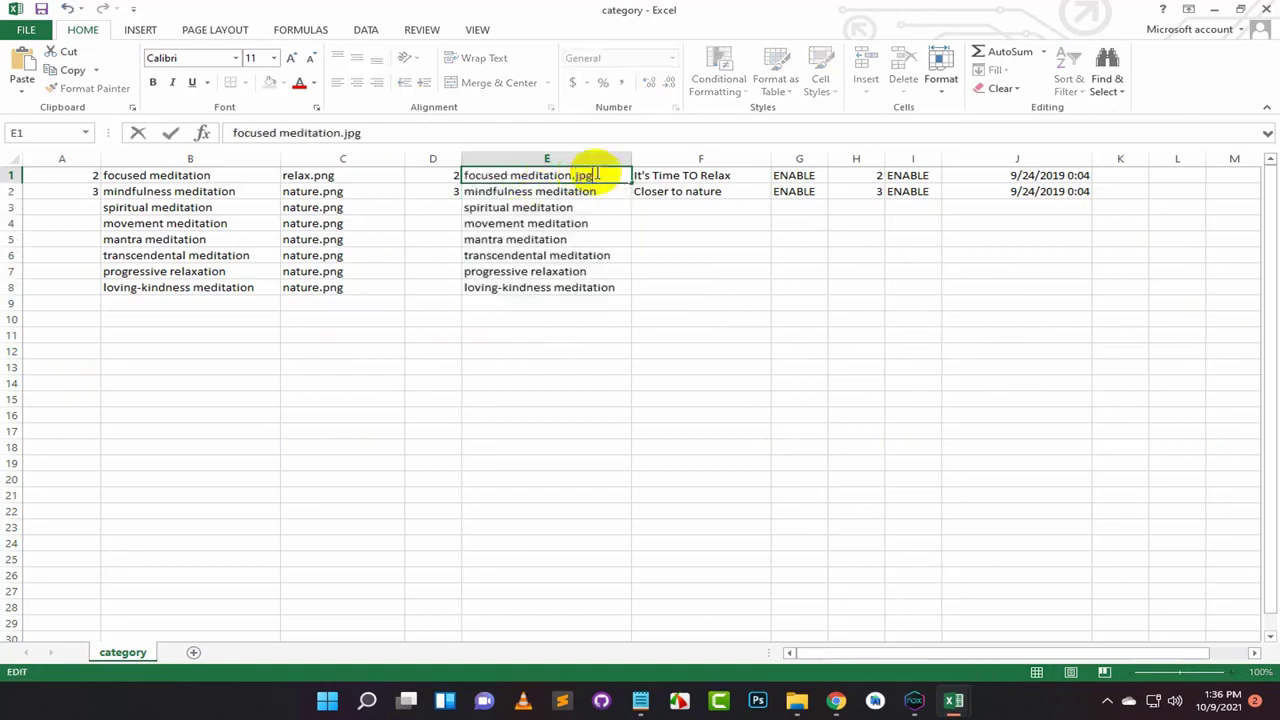
pyautogui.doubleClick(615, 191)
pyautogui.write('.')
pyautogui.doubleClick(609, 207)
pyautogui.write('.jpg')
pyautogui.doubleClick(609, 223)
pyautogui.write('.')
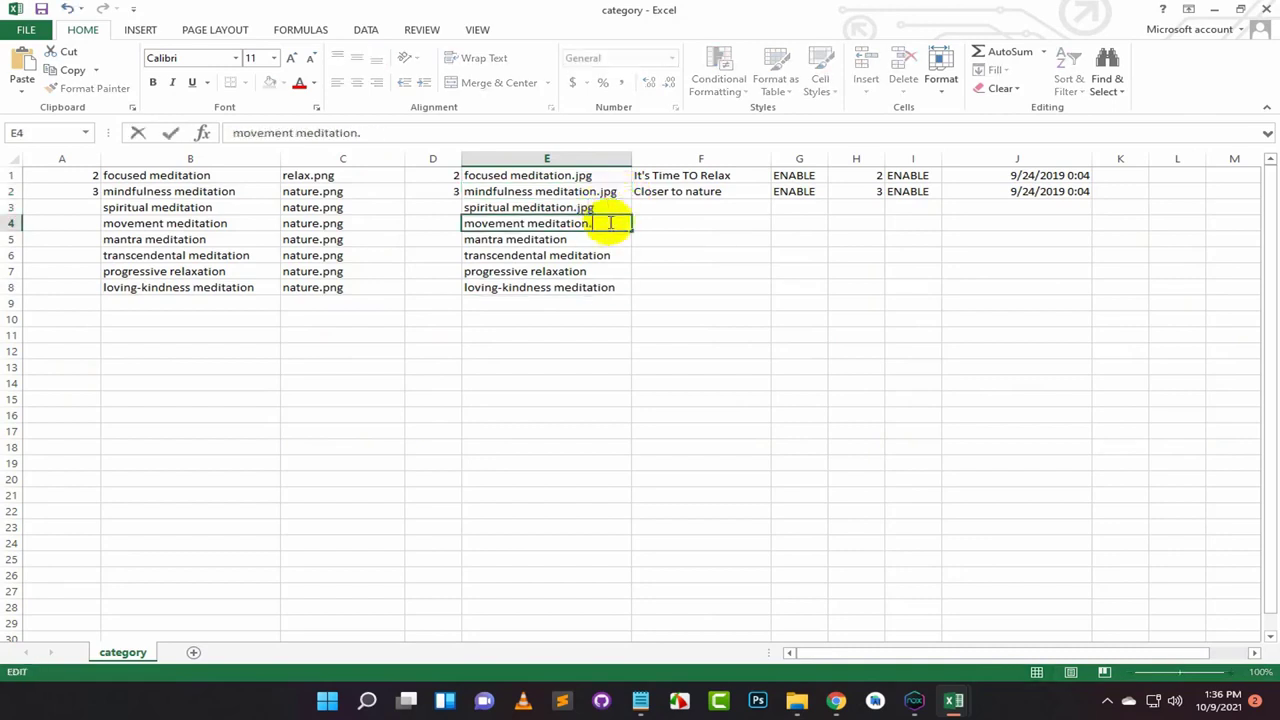
pyautogui.write('jpg')
pyautogui.doubleClick(607, 239)
pyautogui.write('.jpg')
pyautogui.doubleClick(617, 255)
pyautogui.write('.jpg')
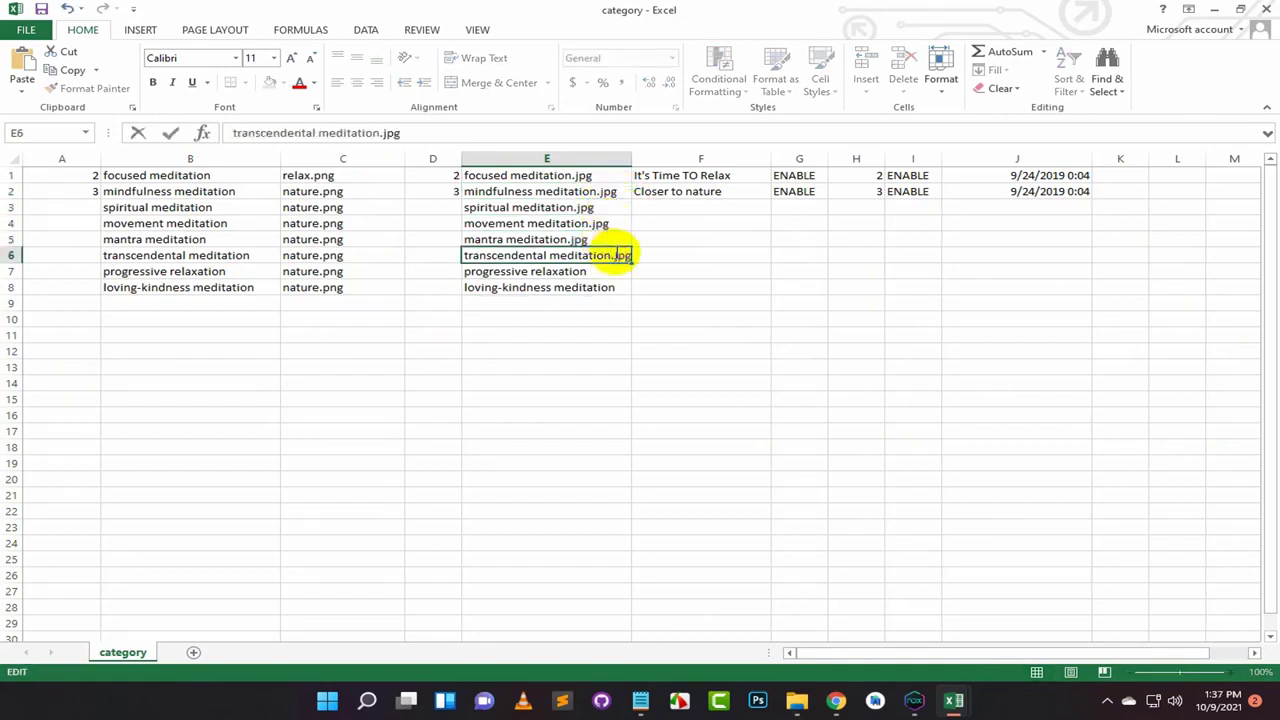
pyautogui.doubleClick(600, 271)
pyautogui.write('.jpg')
pyautogui.doubleClick(614, 287)
pyautogui.write('.jpg')
pyautogui.press('Return')
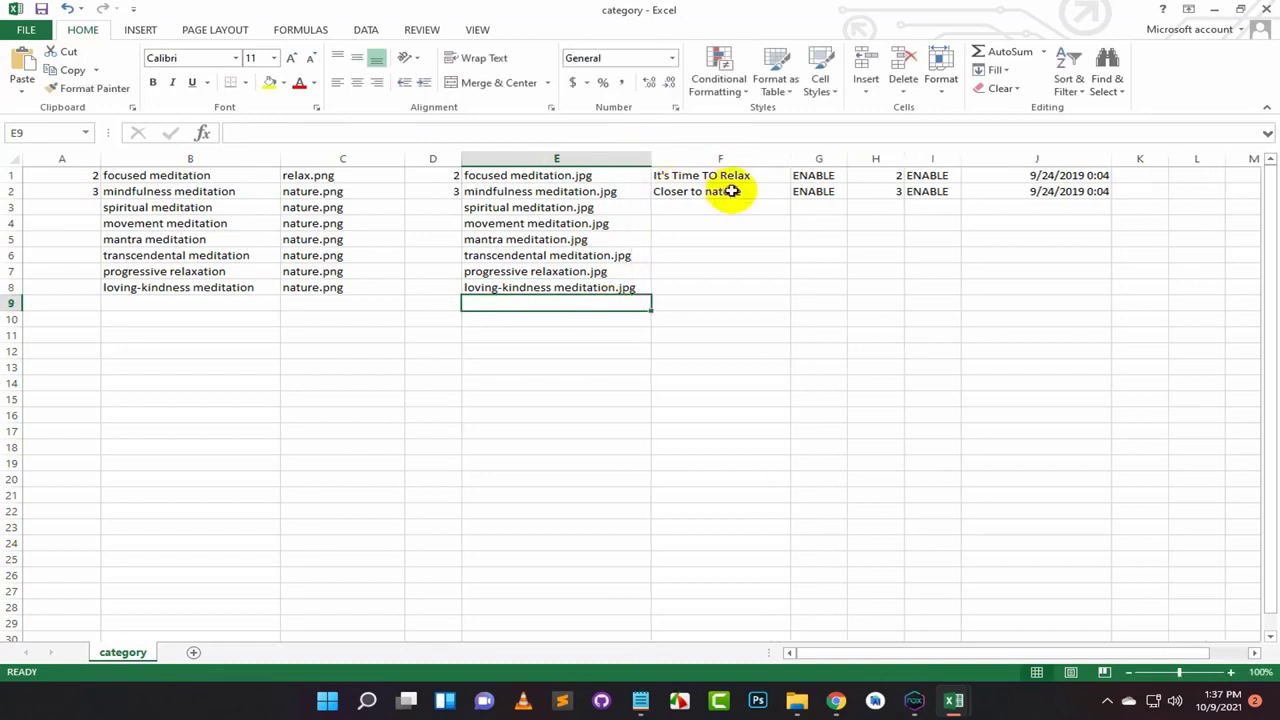
# Step: Fill F with Closer to nature, G with ENABLE, and columns H and A as series up to 9
pyautogui.click(731, 191)
pyautogui.moveTo(790, 199); pyautogui.dragTo(780, 295)
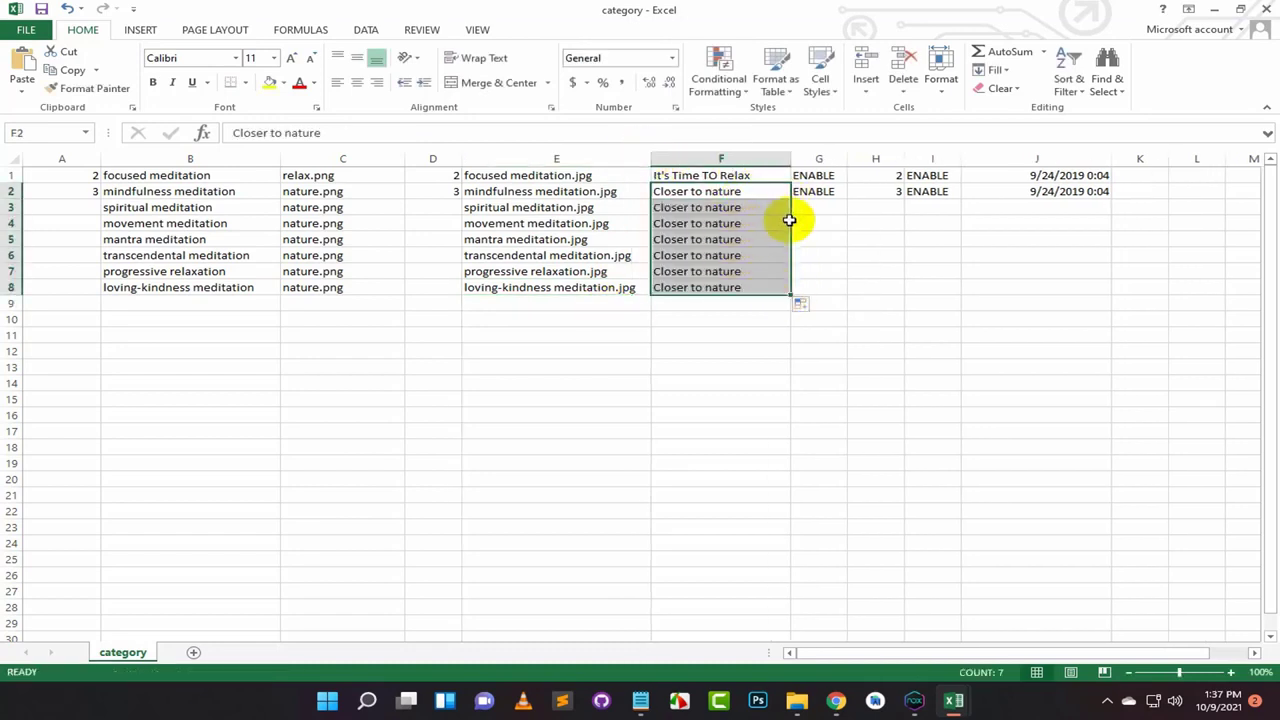
pyautogui.click(822, 194)
pyautogui.moveTo(848, 201); pyautogui.dragTo(843, 292)
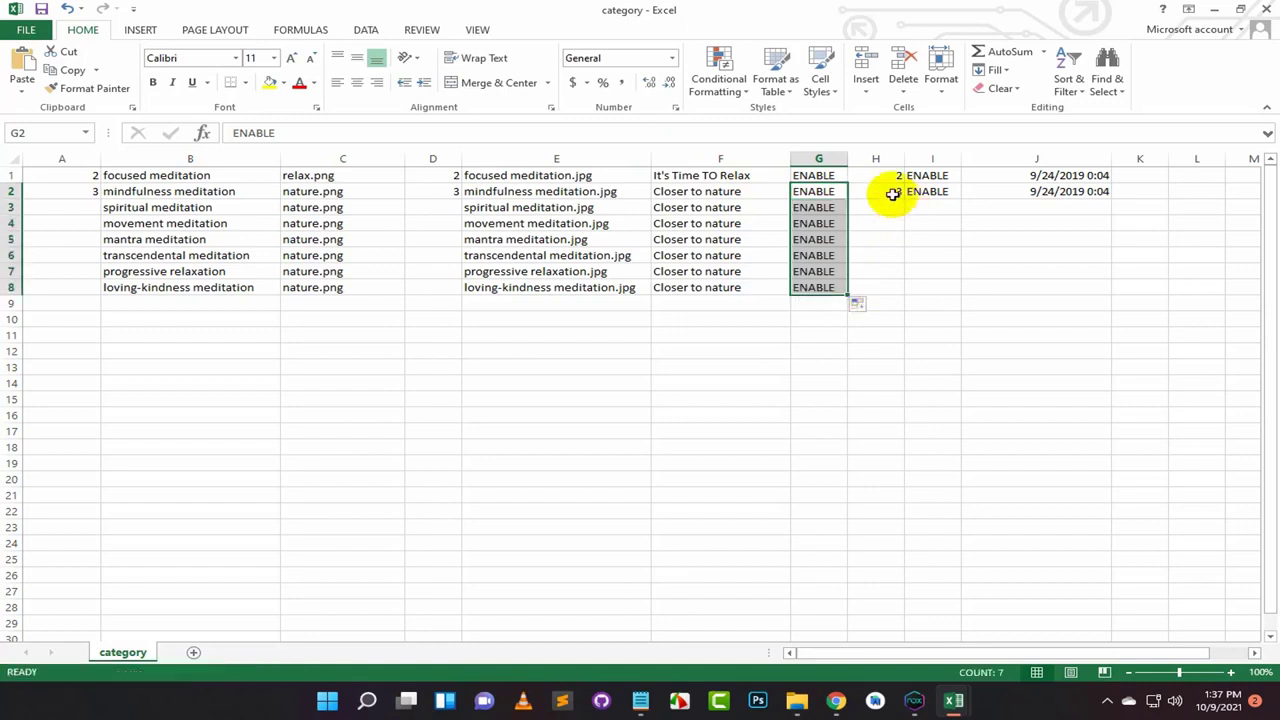
pyautogui.click(890, 191)
pyautogui.moveTo(904, 198); pyautogui.dragTo(906, 296)
pyautogui.click(914, 305)
pyautogui.click(940, 343)
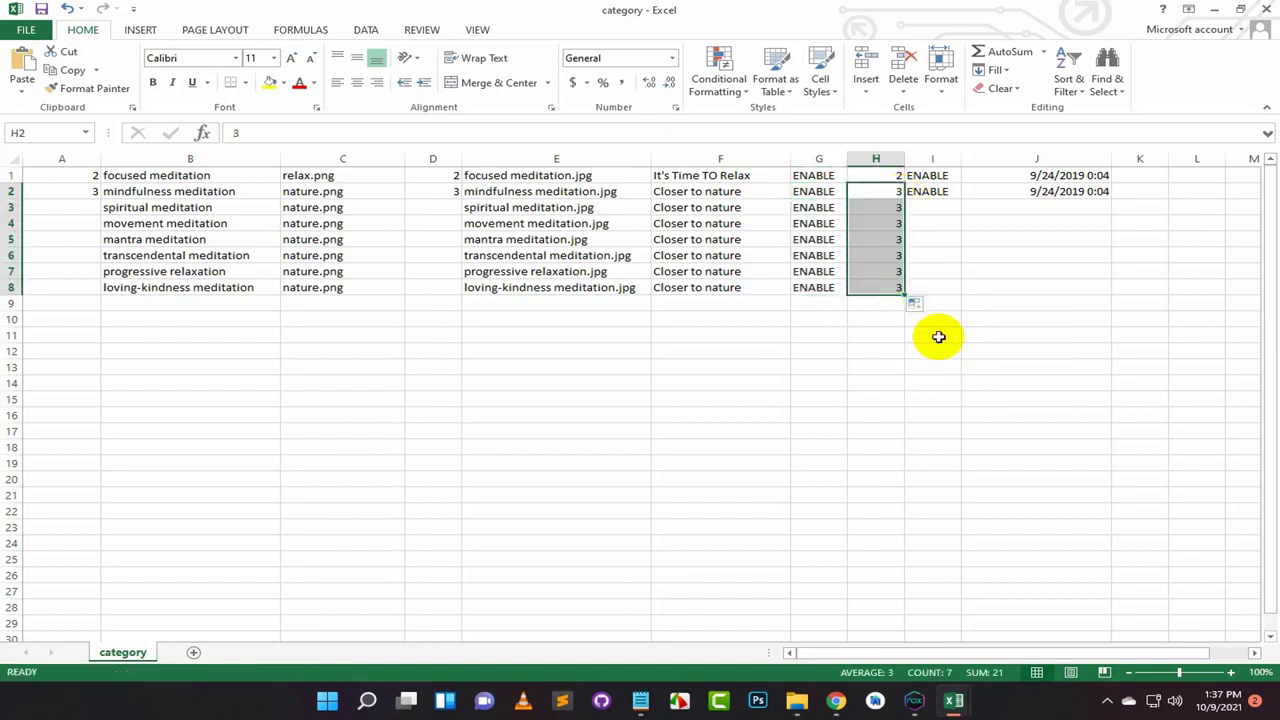
pyautogui.click(92, 196)
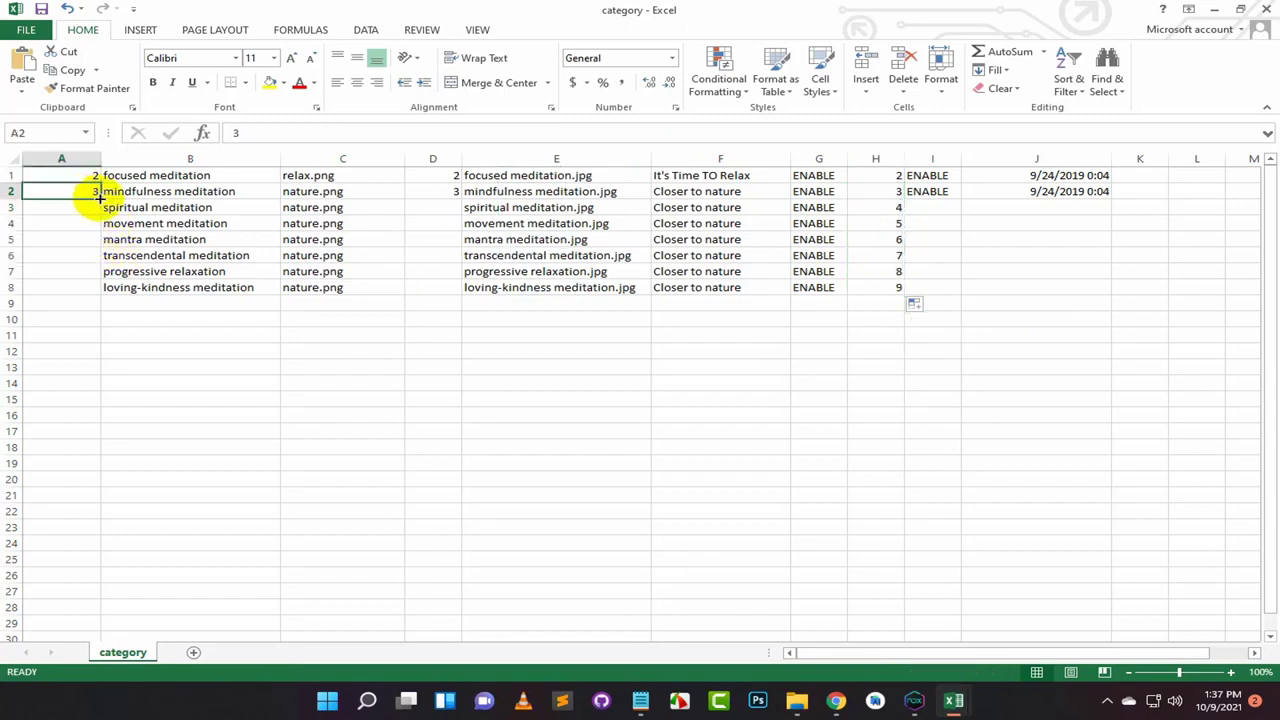
pyautogui.moveTo(100, 198); pyautogui.dragTo(97, 292)
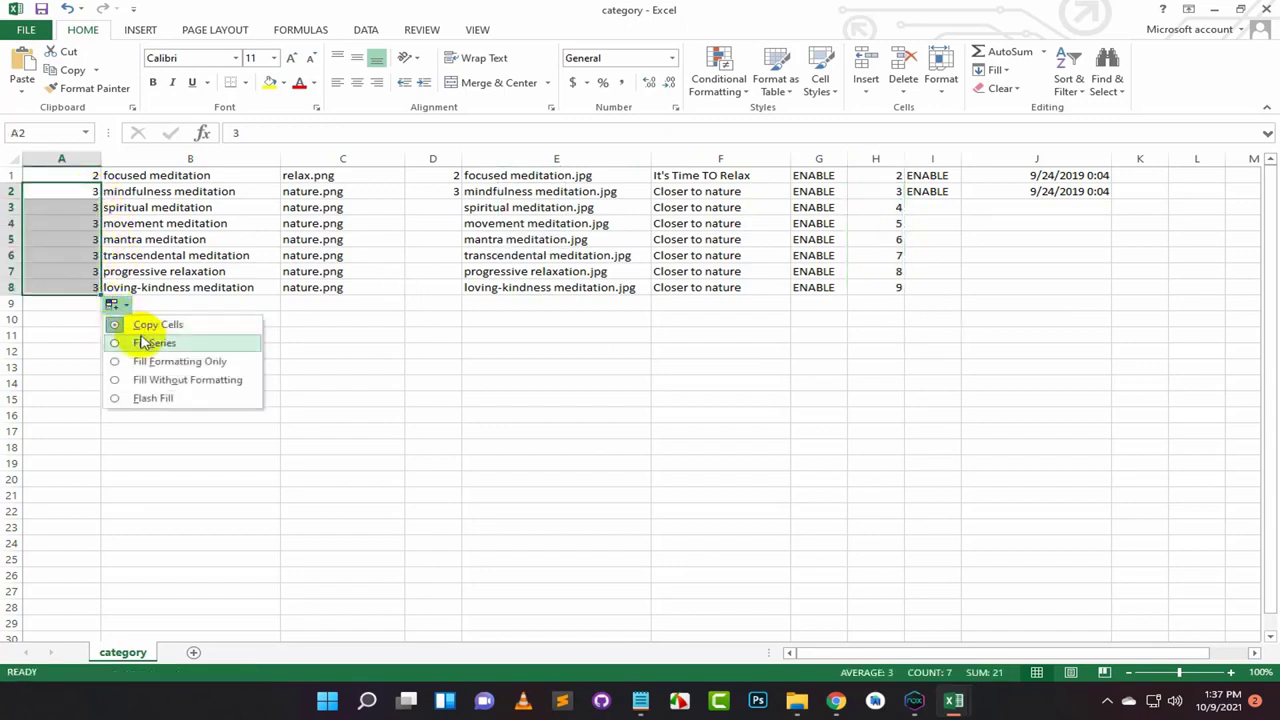
pyautogui.click(150, 343)
# Step: Fill column I with ENABLE and column J with daily increasing dates down to row 8
pyautogui.click(942, 192)
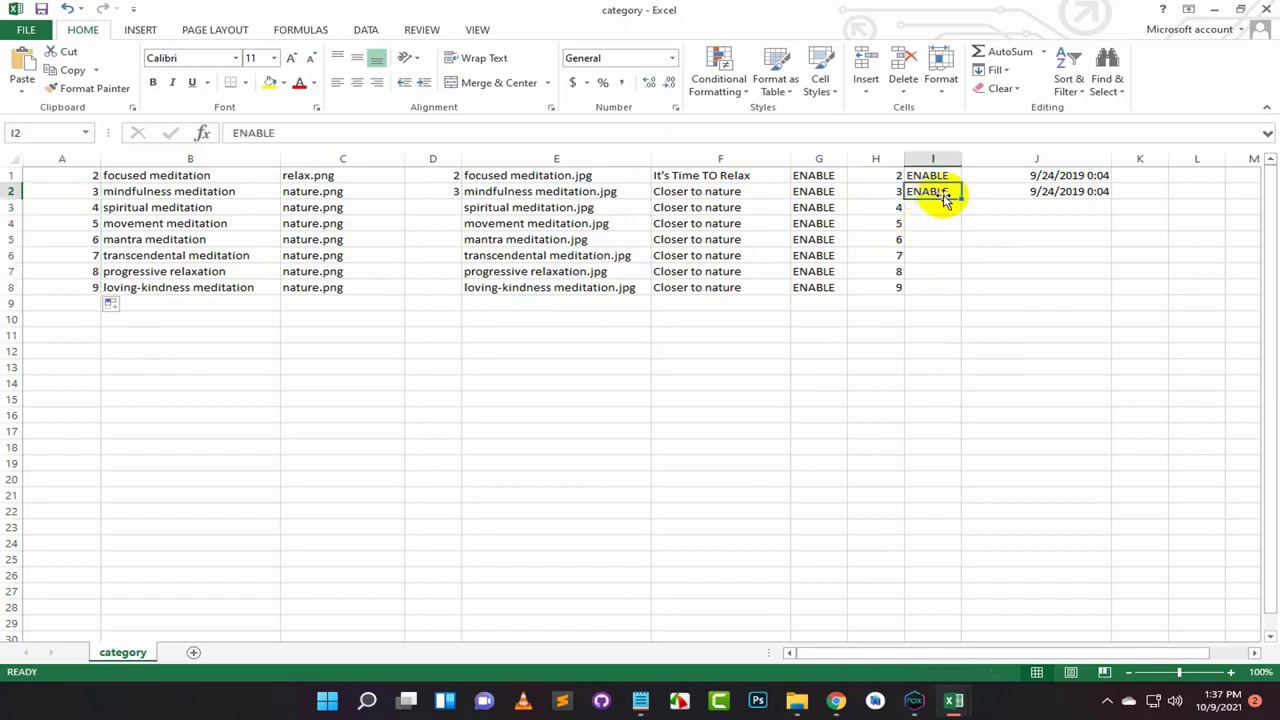
pyautogui.moveTo(961, 200); pyautogui.dragTo(961, 293)
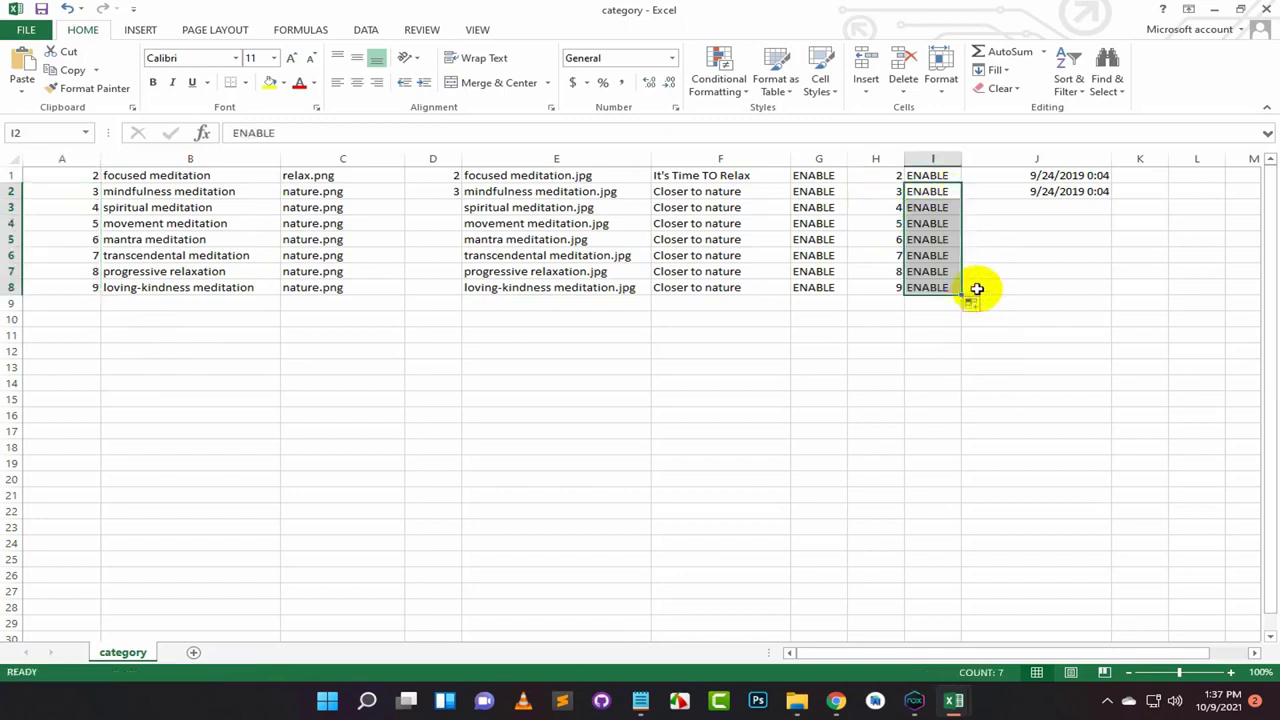
pyautogui.click(1095, 194)
pyautogui.moveTo(1112, 197); pyautogui.dragTo(1108, 290)
pyautogui.click(1122, 310)
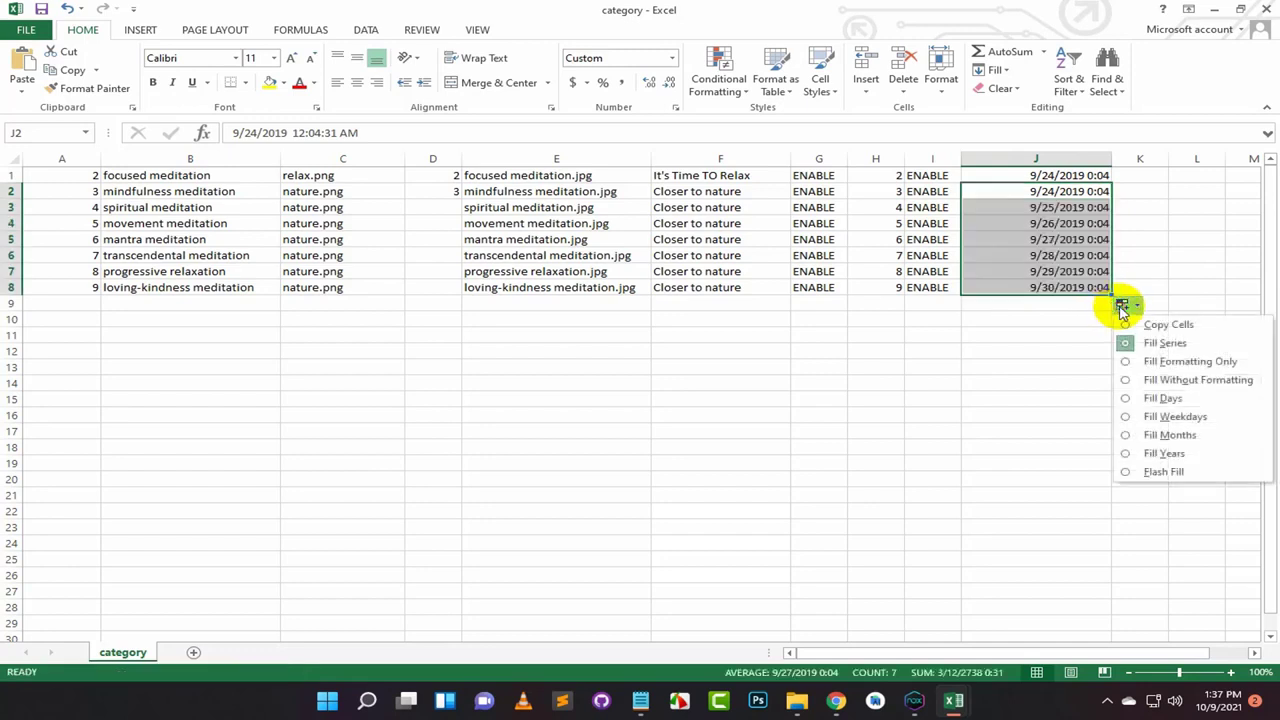
pyautogui.click(1136, 339)
pyautogui.click(1075, 318)
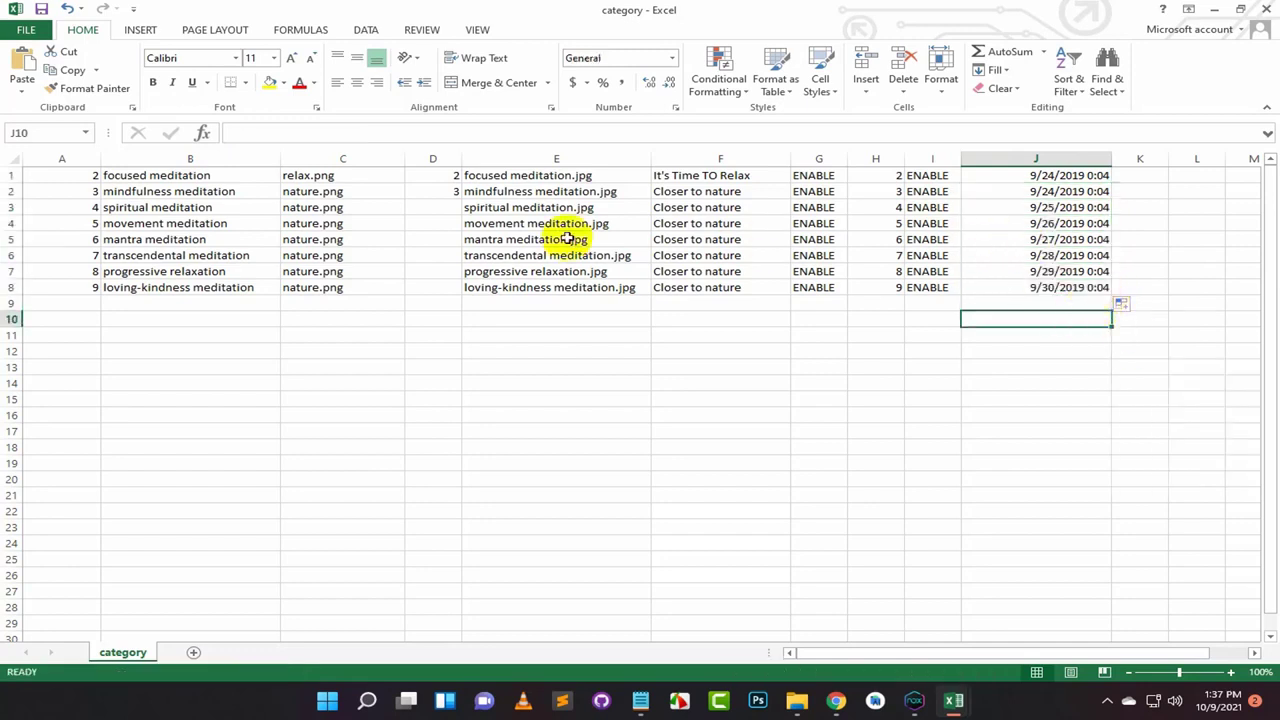
# Step: Fill column D as a series counting up to 9 in row 8
pyautogui.click(440, 193)
pyautogui.moveTo(463, 201); pyautogui.dragTo(456, 296)
pyautogui.click(470, 306)
pyautogui.click(500, 338)
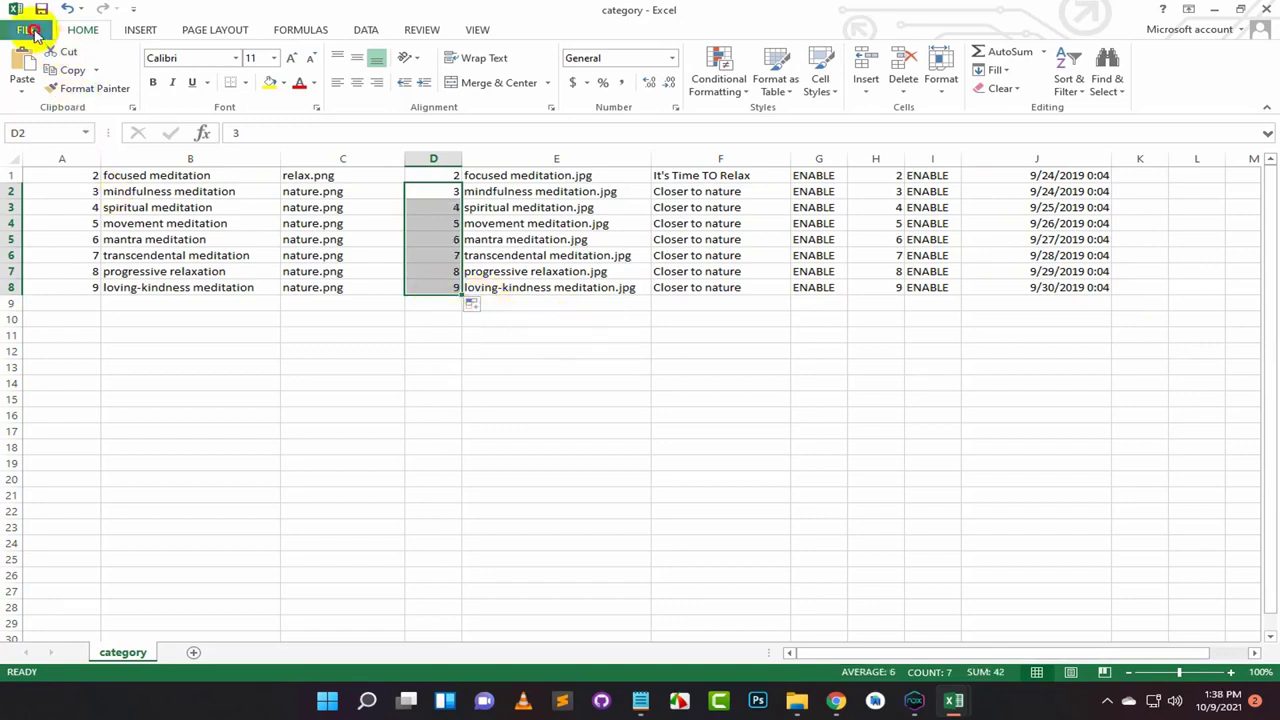
# Step: Save the workbook, keeping the CSV format
pyautogui.click(28, 30)
pyautogui.click(50, 160)
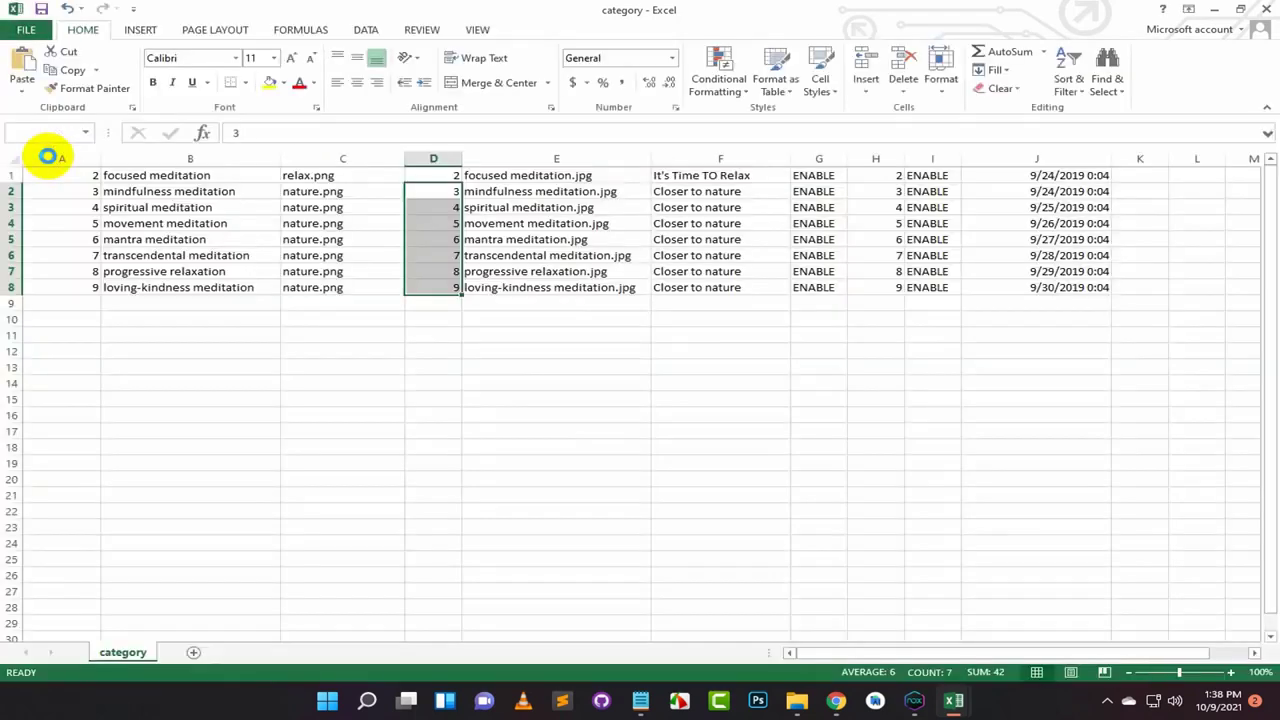
pyautogui.click(570, 392)
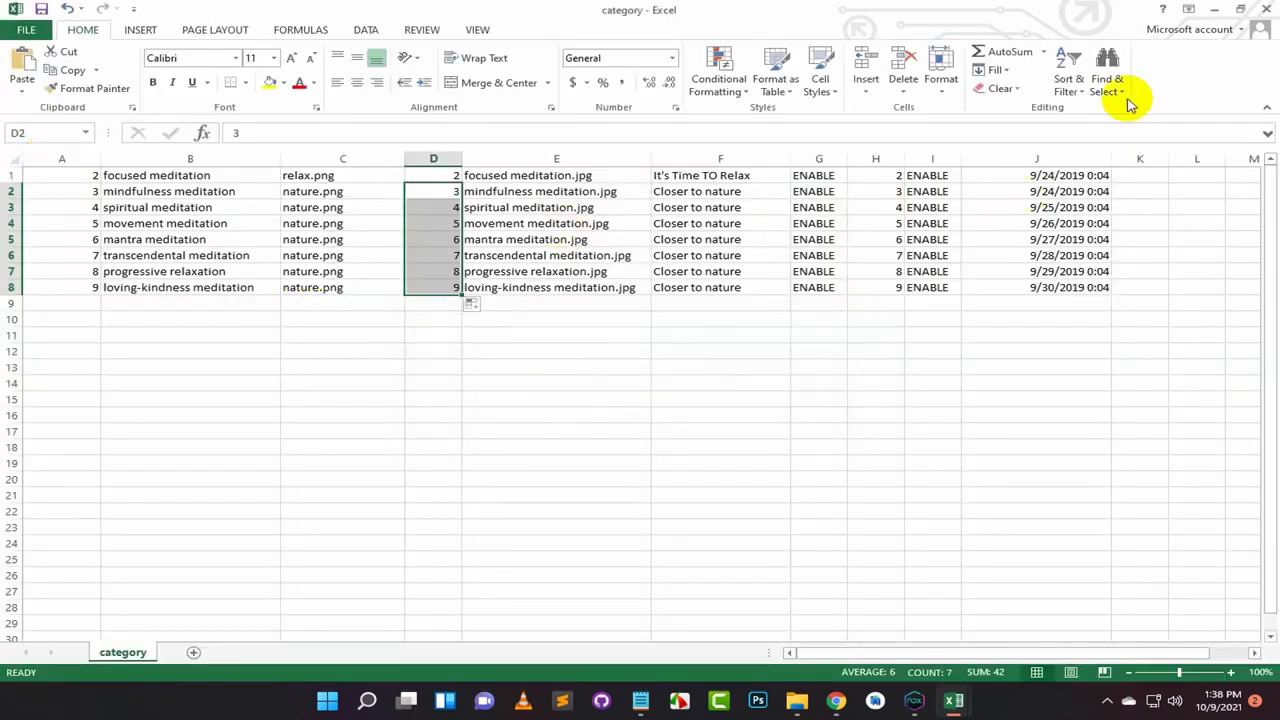
# Step: Minimise Excel and return to phpMyAdmin's export page for the category table
pyautogui.click(1218, 11)
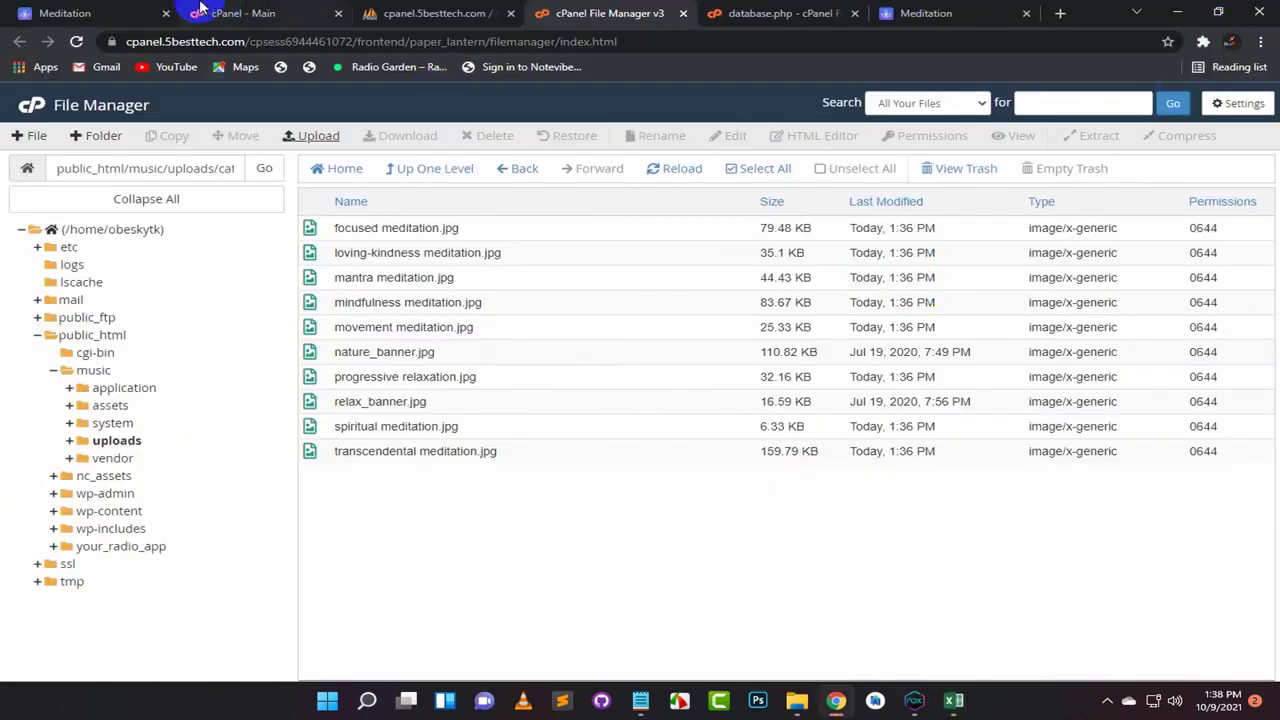
pyautogui.click(383, 14)
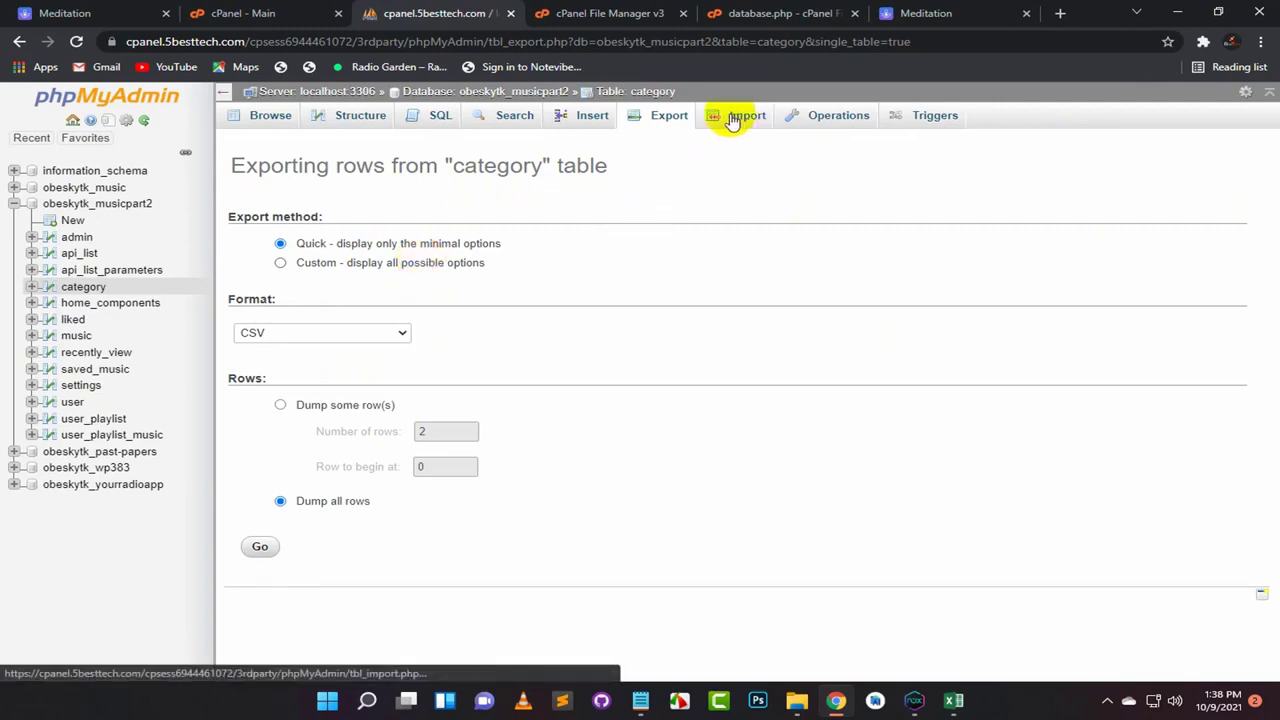
# Step: On the category table's Import page, choose the category file from Downloads
pyautogui.click(733, 120)
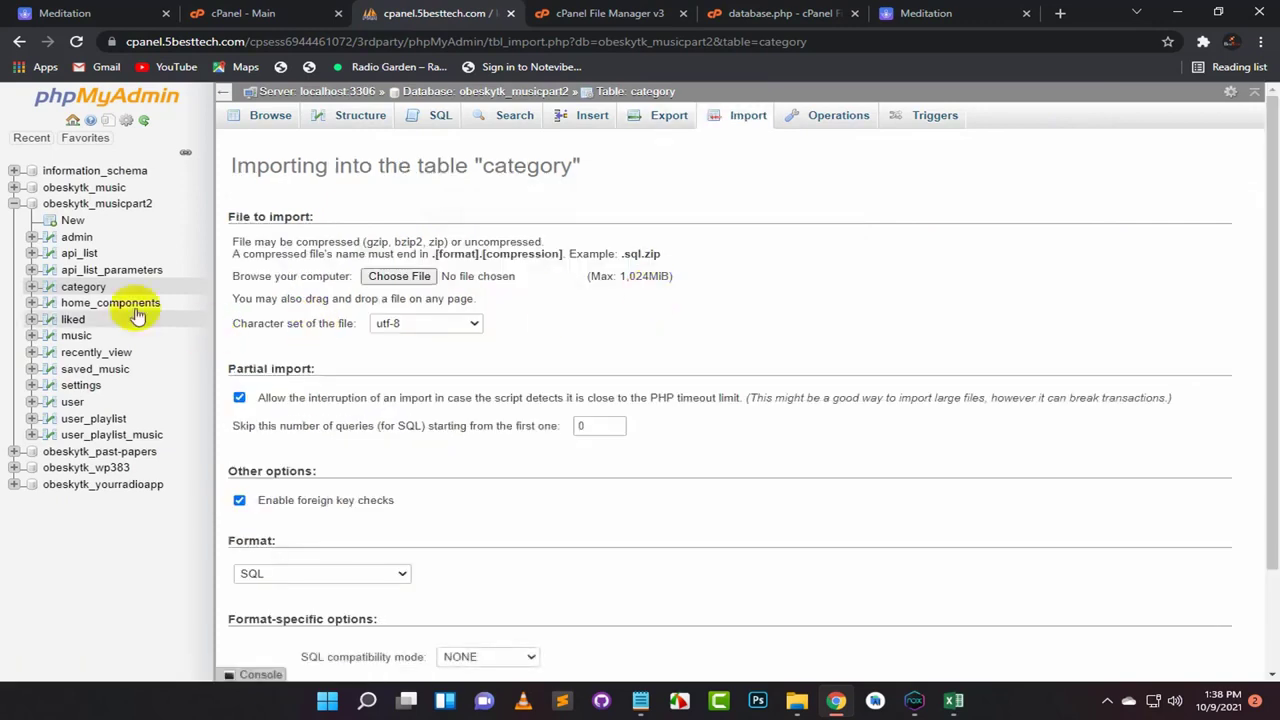
pyautogui.click(418, 280)
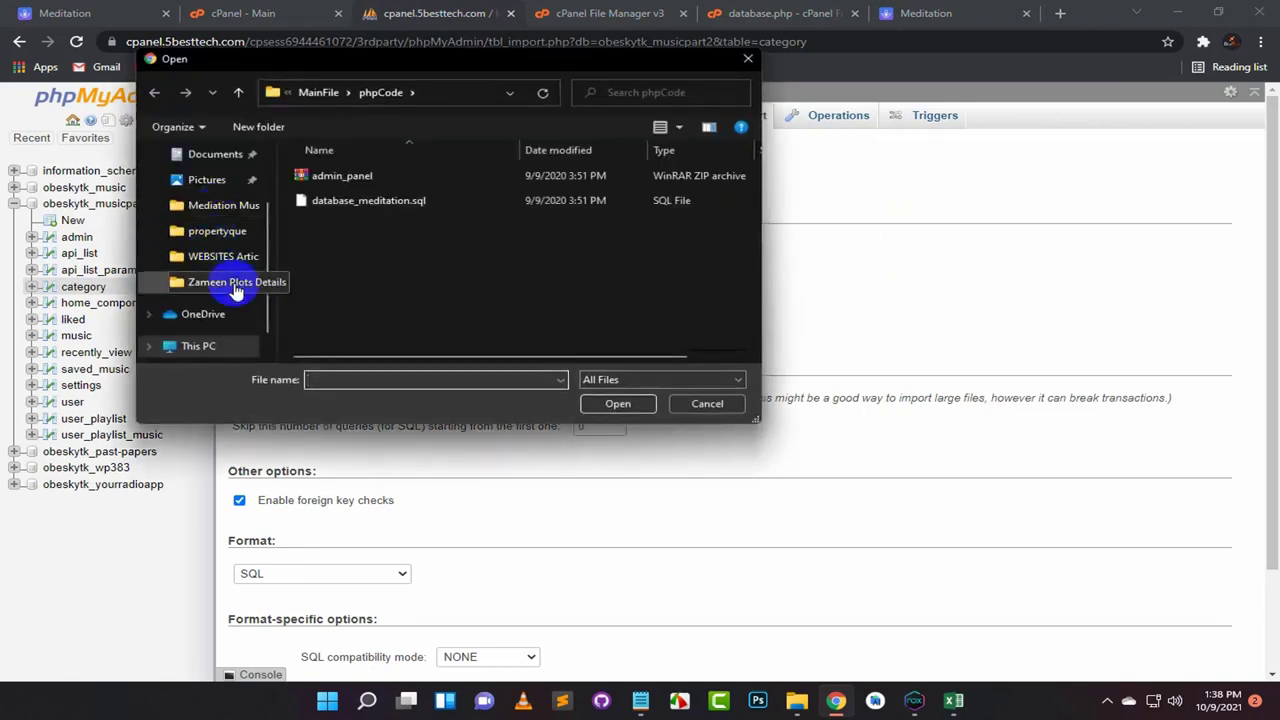
pyautogui.scroll(1, 247, 283)
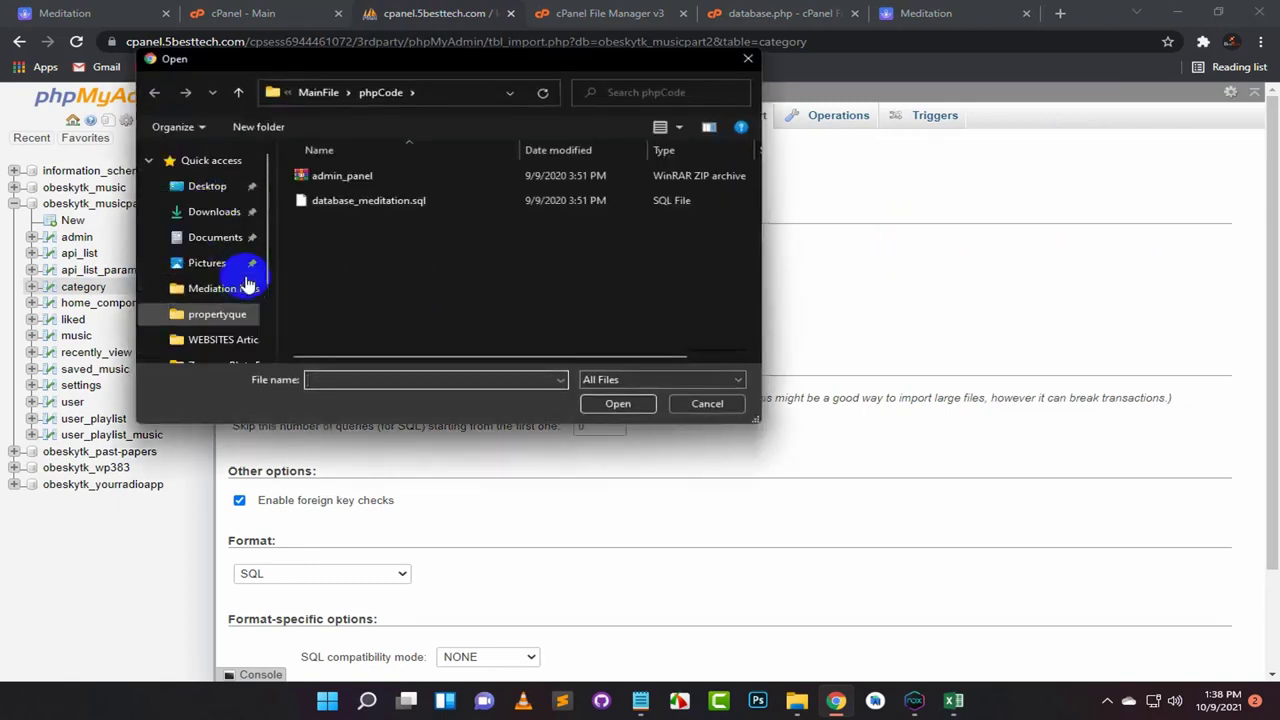
pyautogui.click(213, 211)
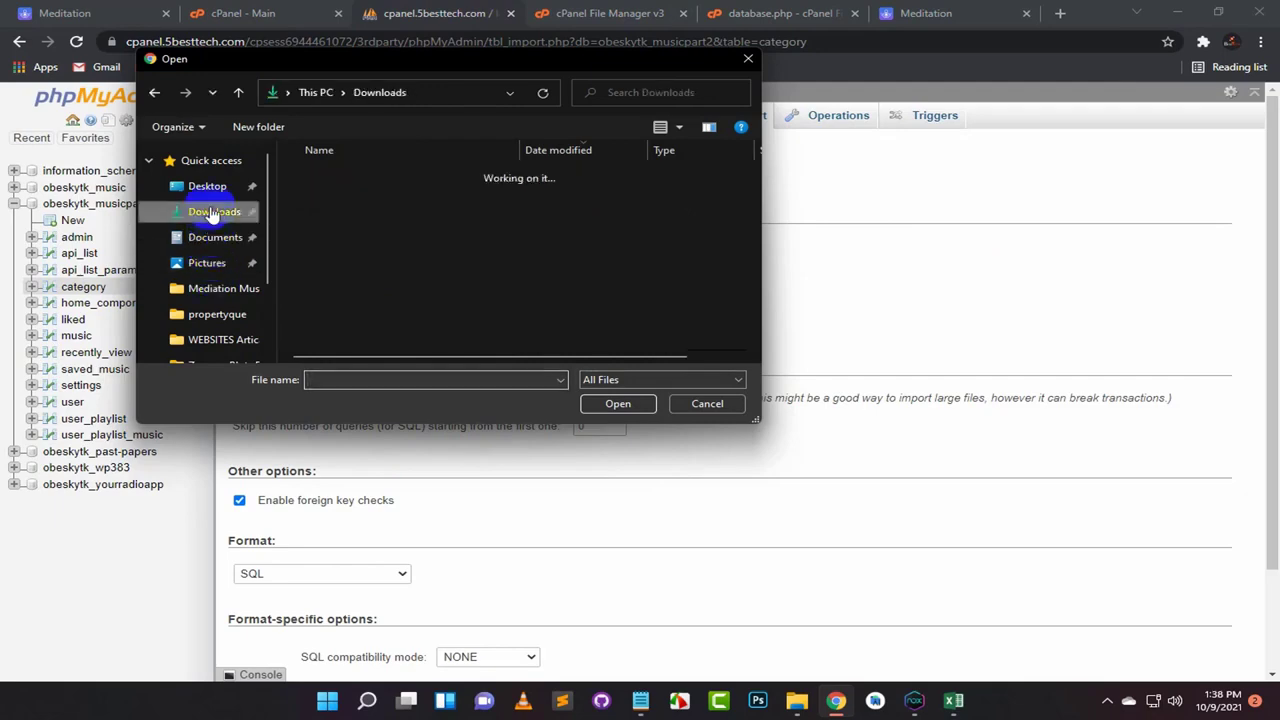
pyautogui.click(320, 198)
pyautogui.click(612, 403)
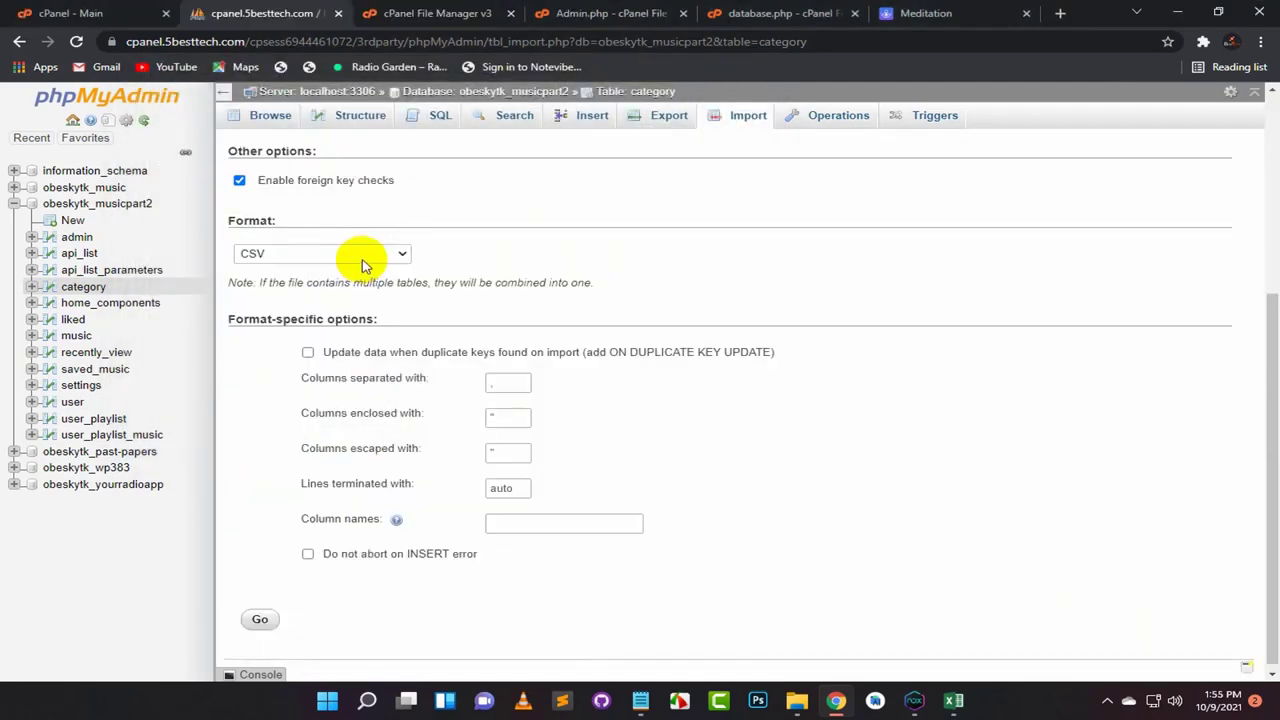
# Step: Set CSV format, enable updating data on duplicate keys, and submit the import
pyautogui.click(363, 257)
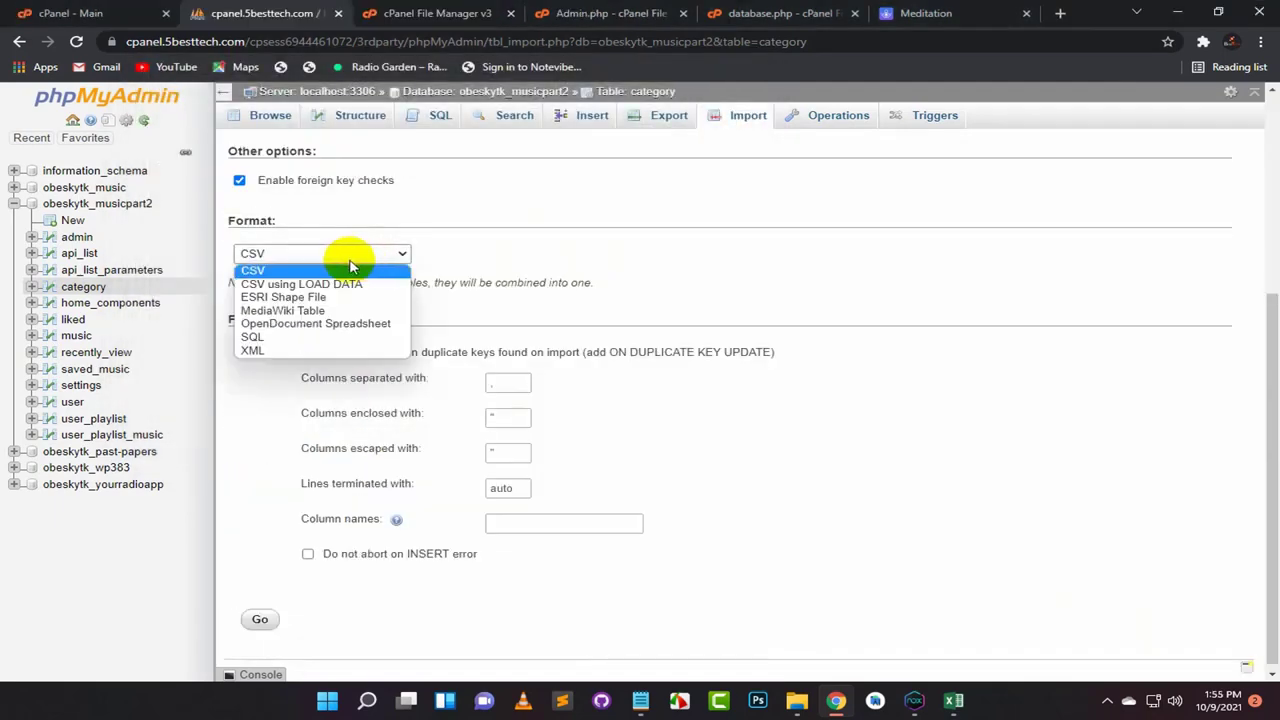
pyautogui.click(262, 263)
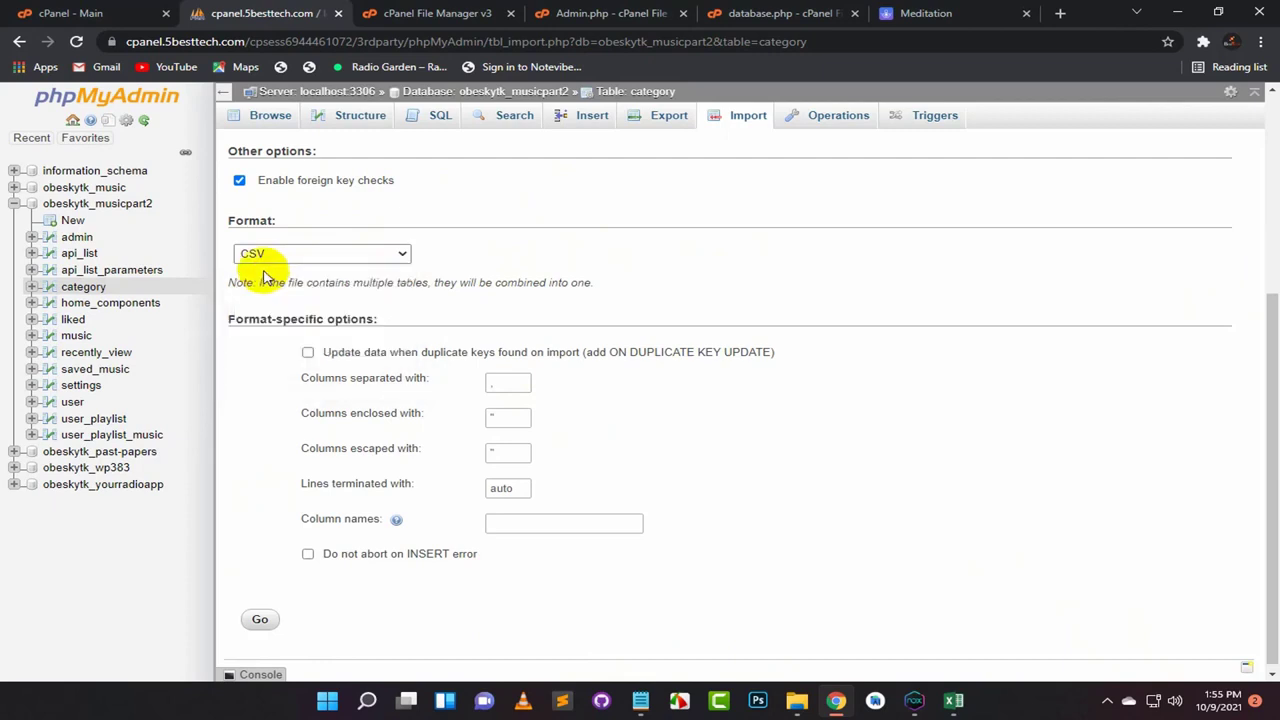
pyautogui.click(307, 352)
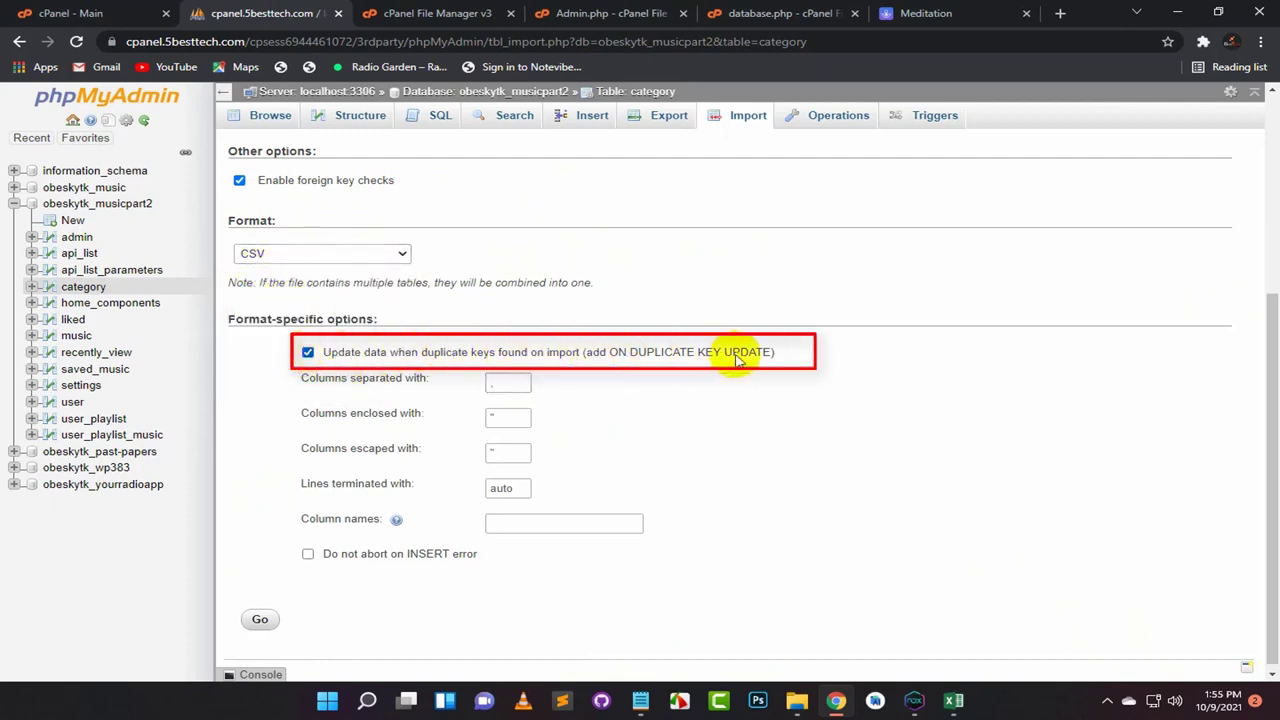
pyautogui.scroll(-1, 650, 410)
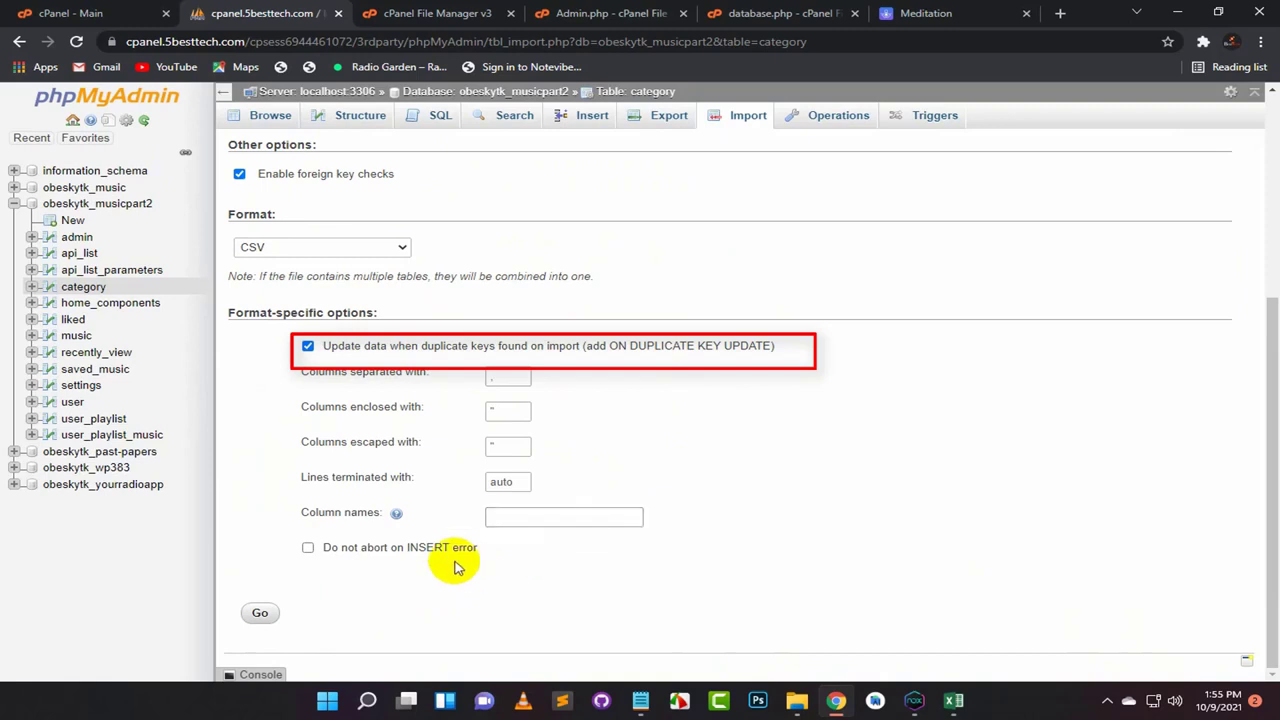
pyautogui.click(259, 613)
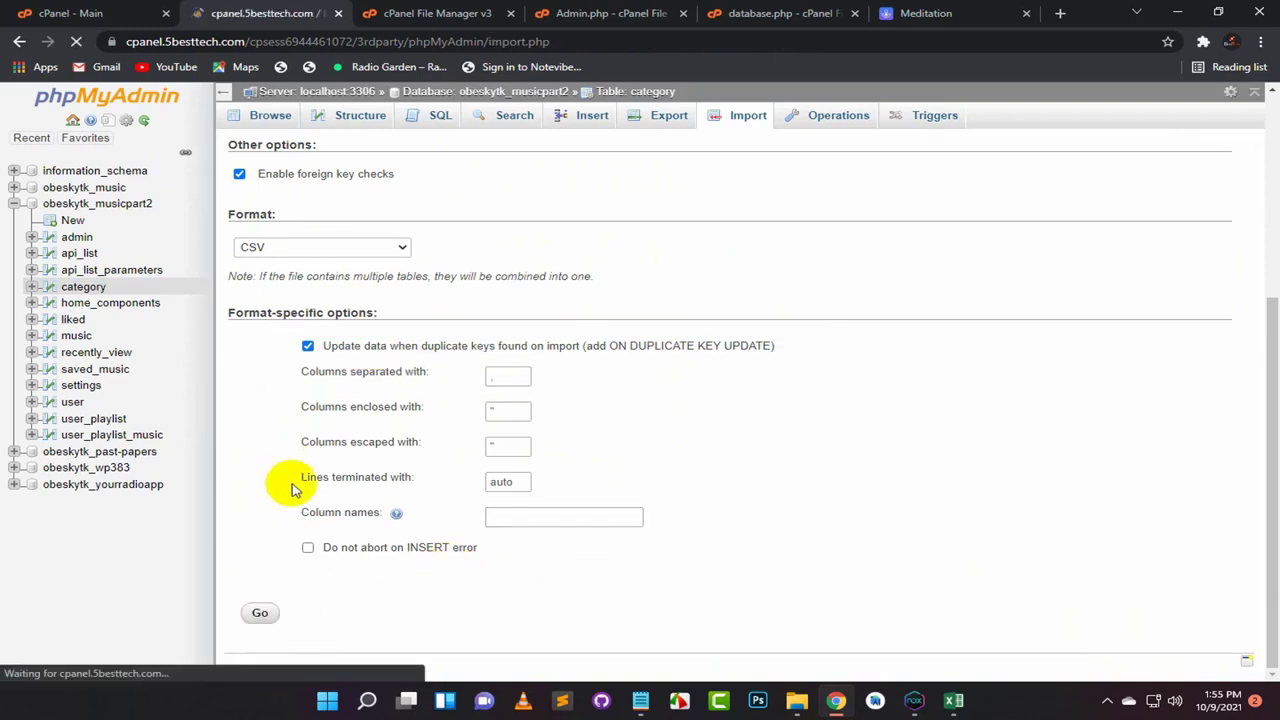
# Step: Check the import finished successfully with 8 queries executed, then go to the Meditation admin tab
pyautogui.scroll(-8, 289, 500)
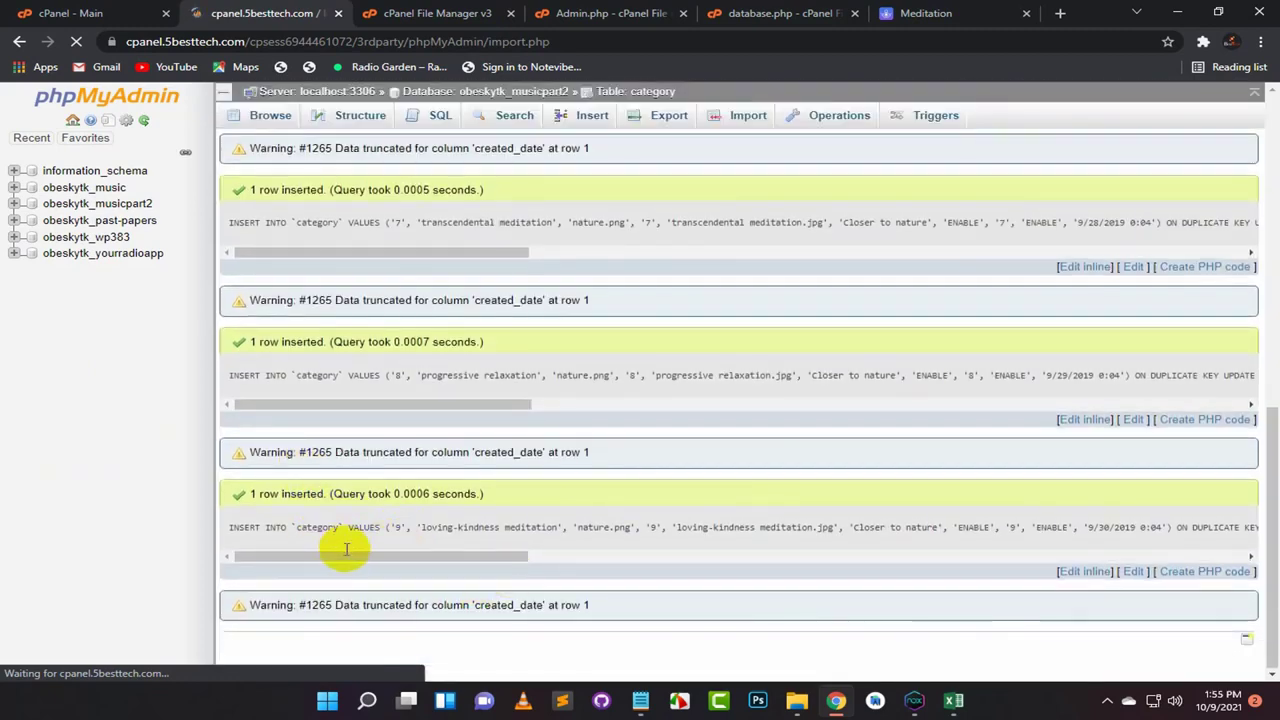
pyautogui.scroll(8, 353, 422)
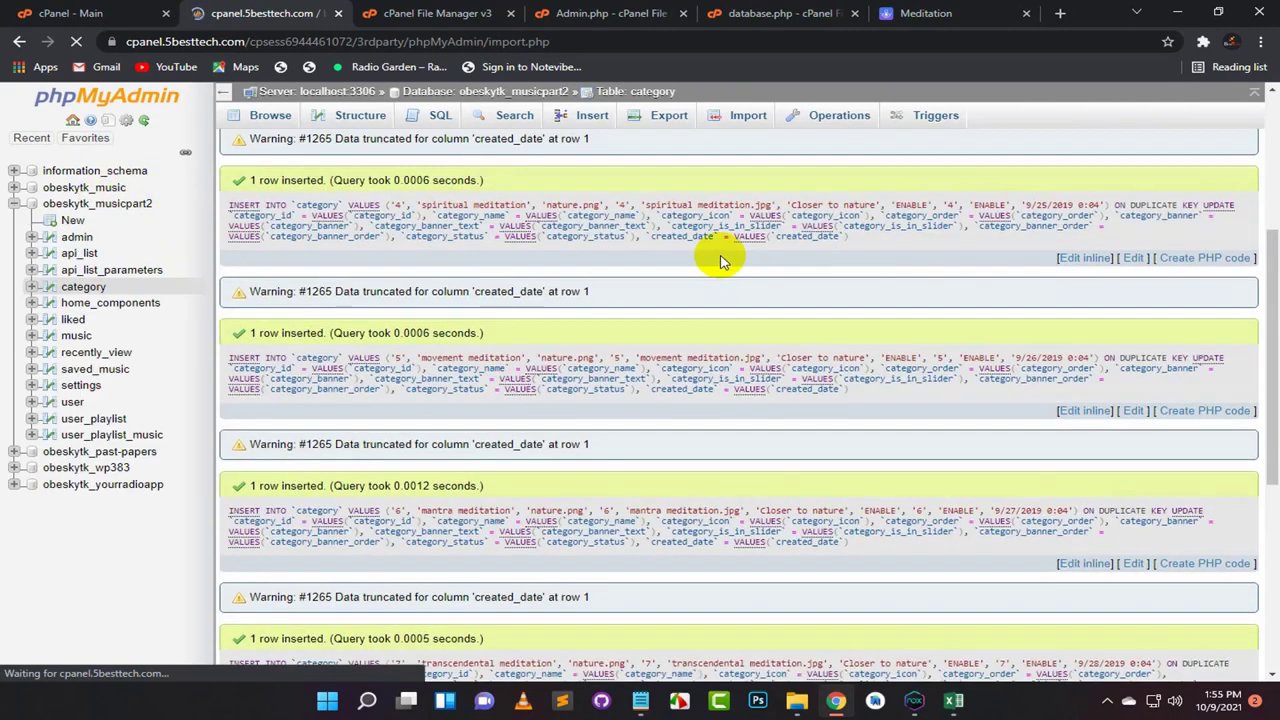
pyautogui.scroll(3, 724, 270)
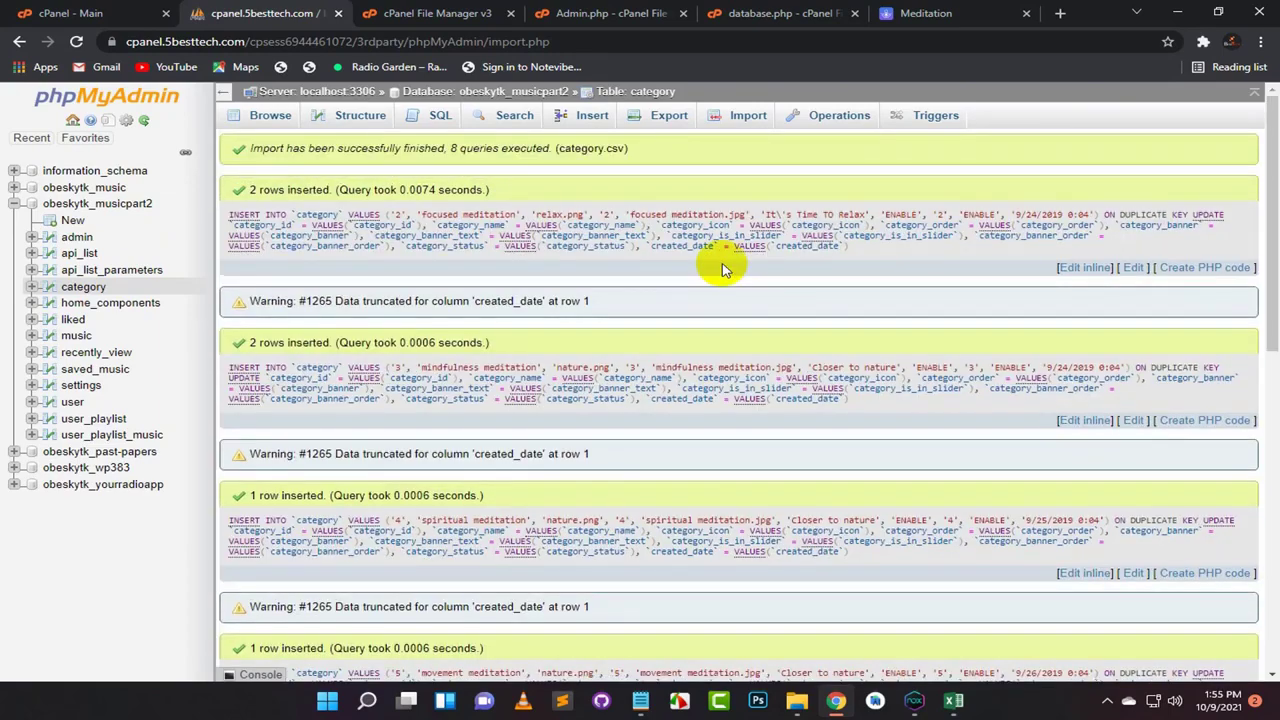
pyautogui.click(912, 14)
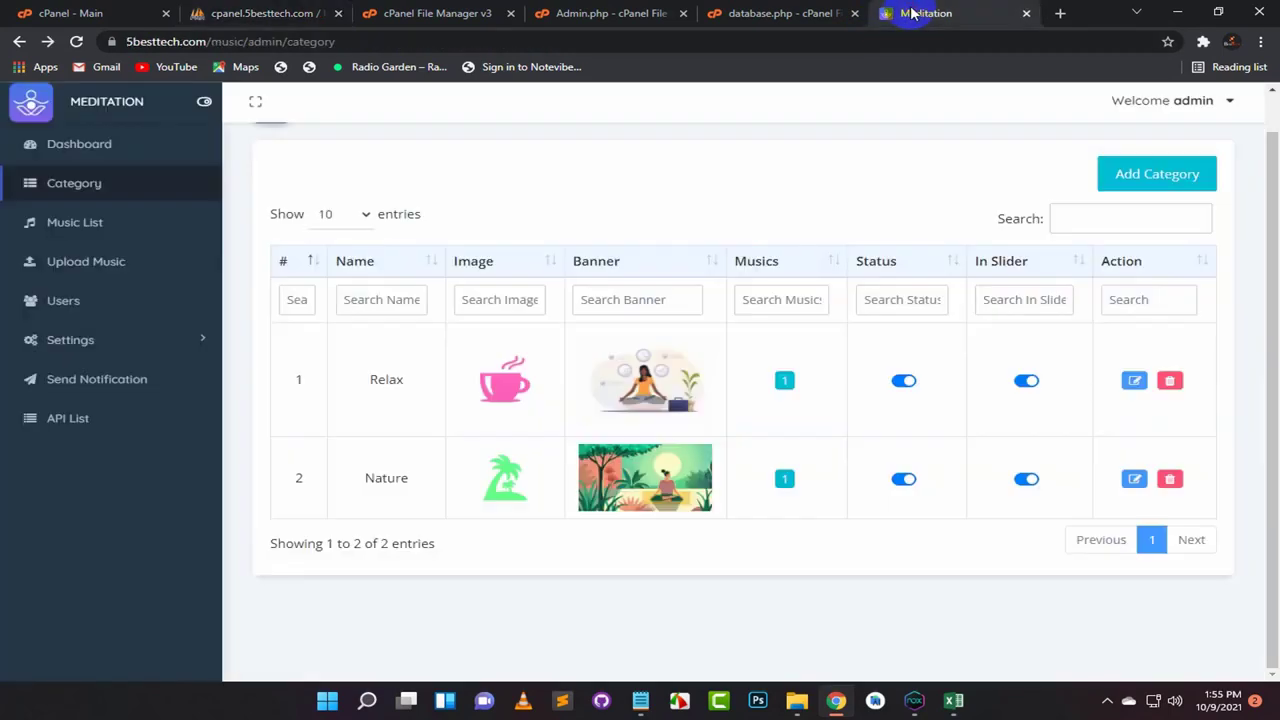
# Step: Reload the Category page and confirm the eight meditation categories are listed
pyautogui.click(77, 41)
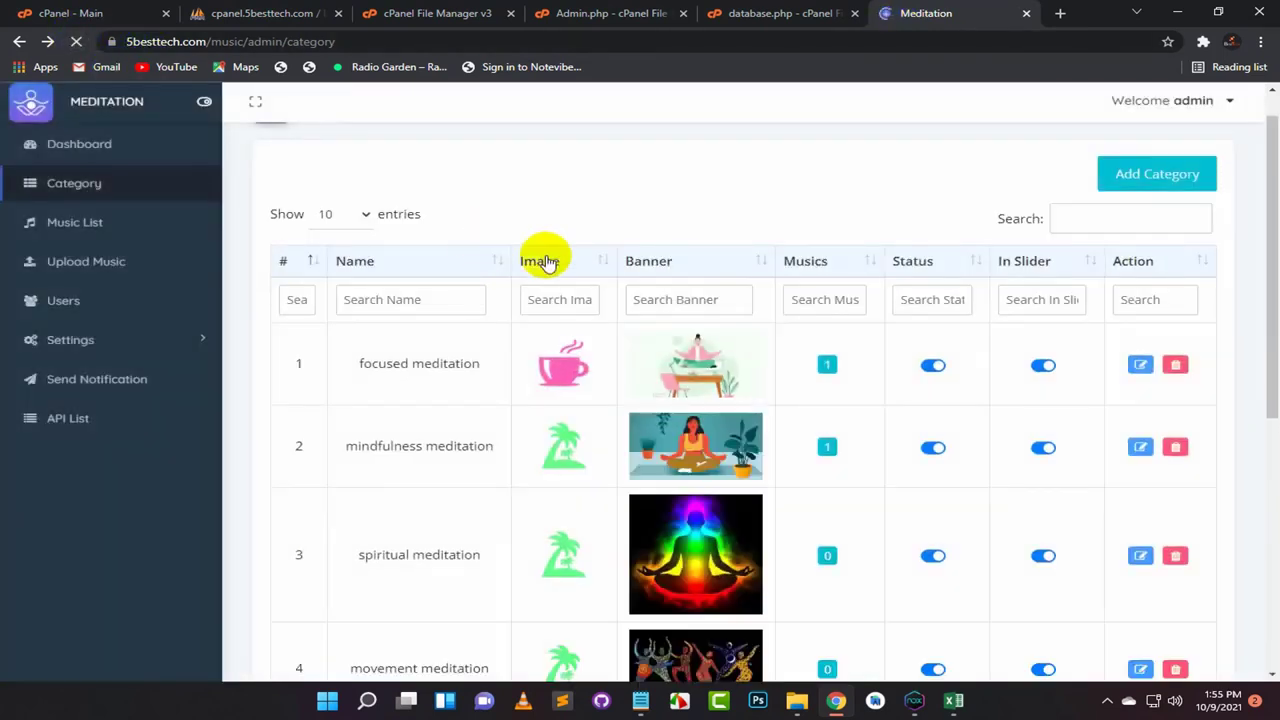
pyautogui.scroll(-5, 654, 286)
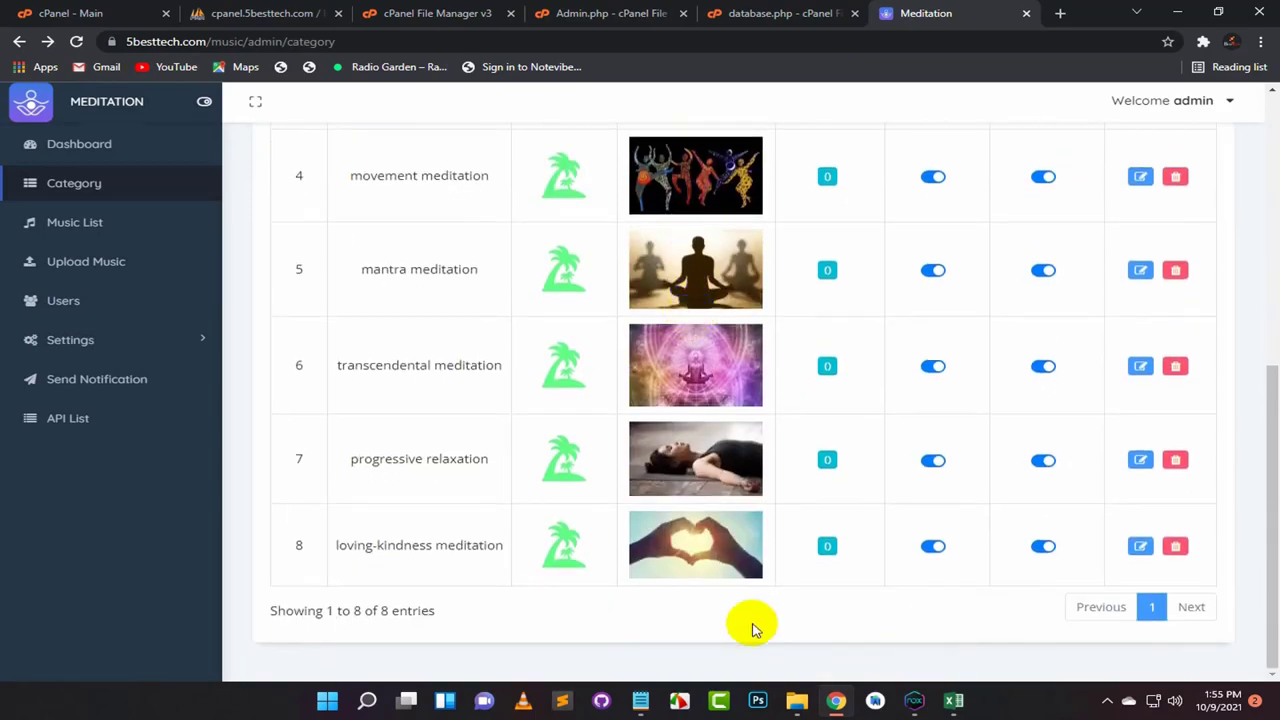
pyautogui.scroll(3, 720, 571)
pyautogui.scroll(3, 724, 573)
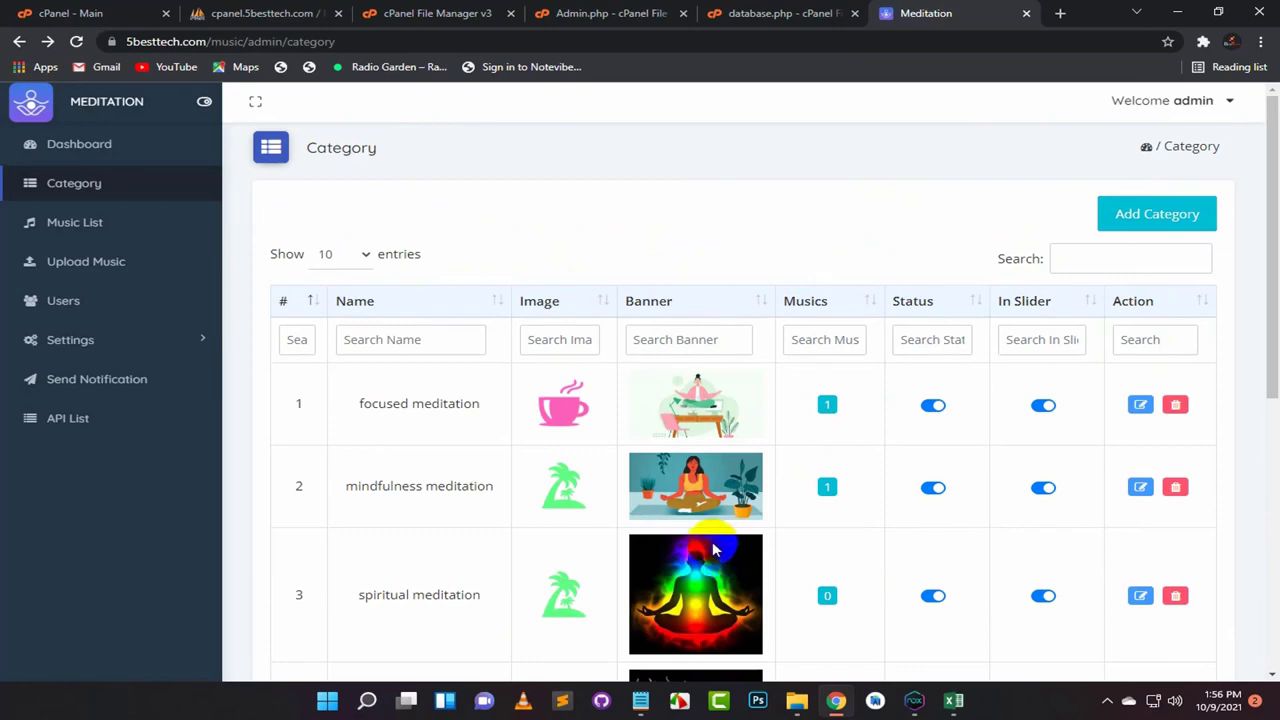
pyautogui.scroll(-5, 713, 549)
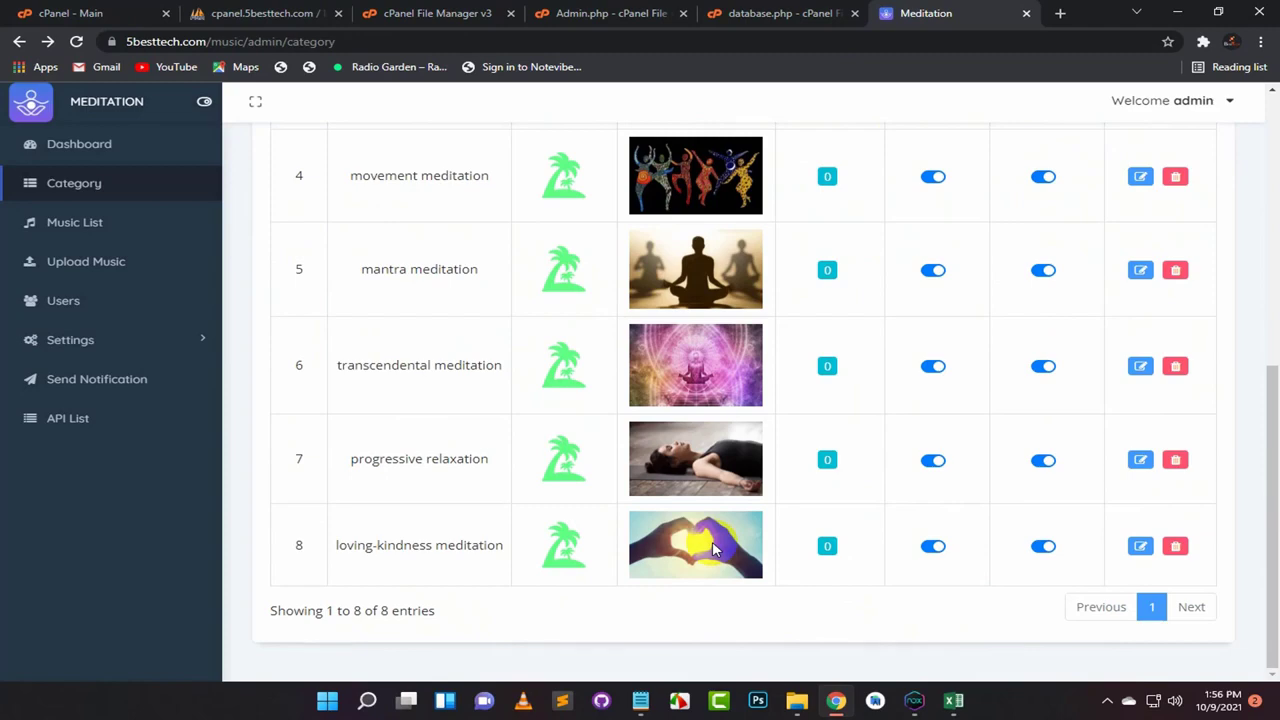
pyautogui.scroll(5, 713, 549)
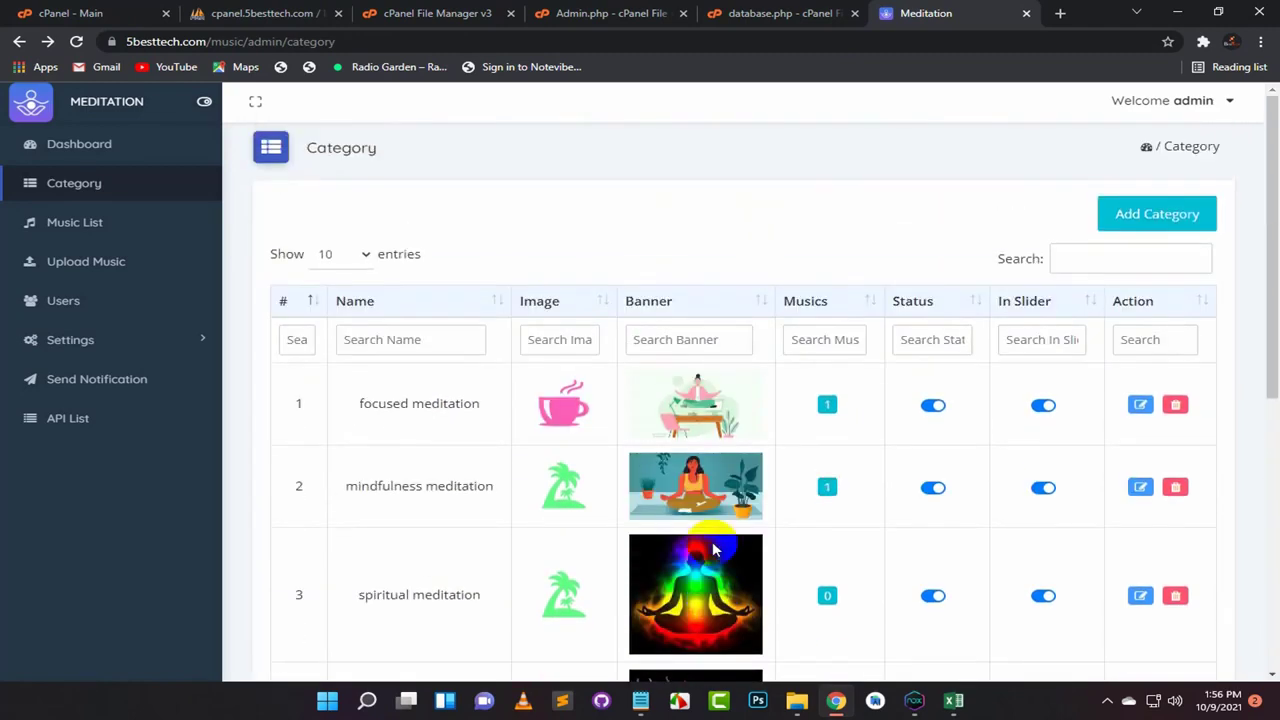
# Step: Open the Music List and look over the existing tracks
pyautogui.click(100, 227)
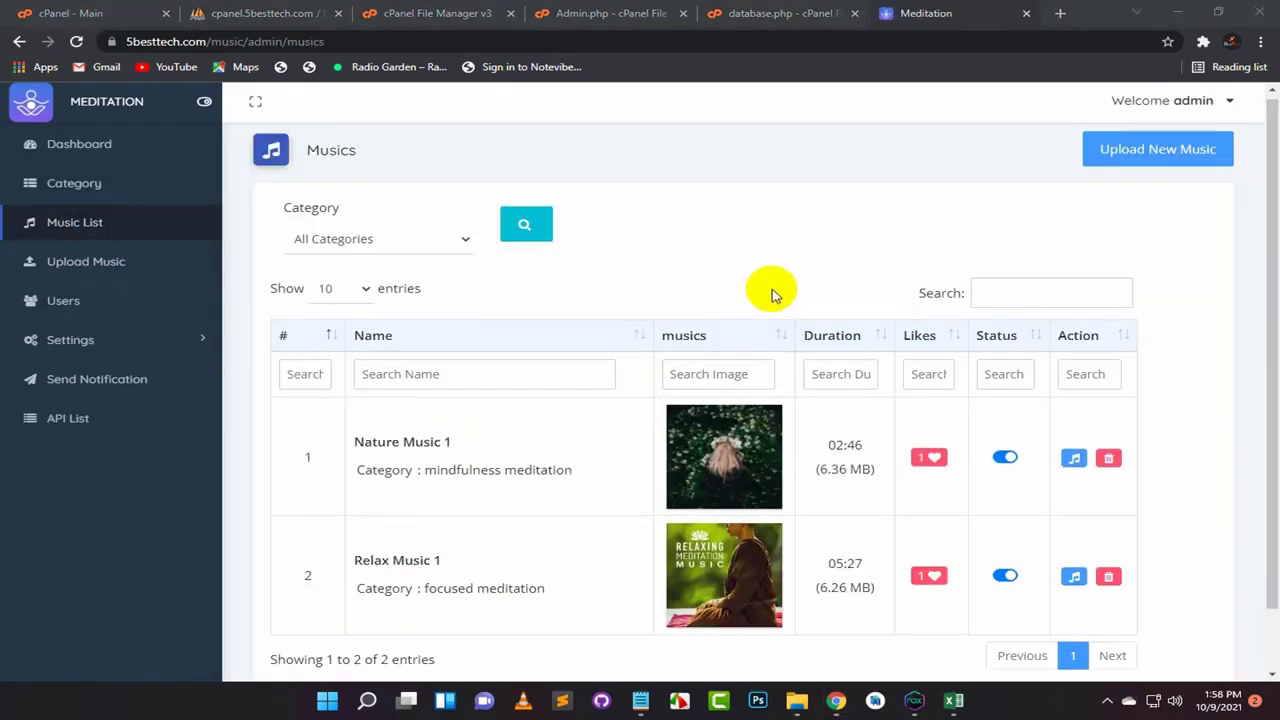
pyautogui.scroll(-1, 771, 290)
pyautogui.scroll(1, 771, 295)
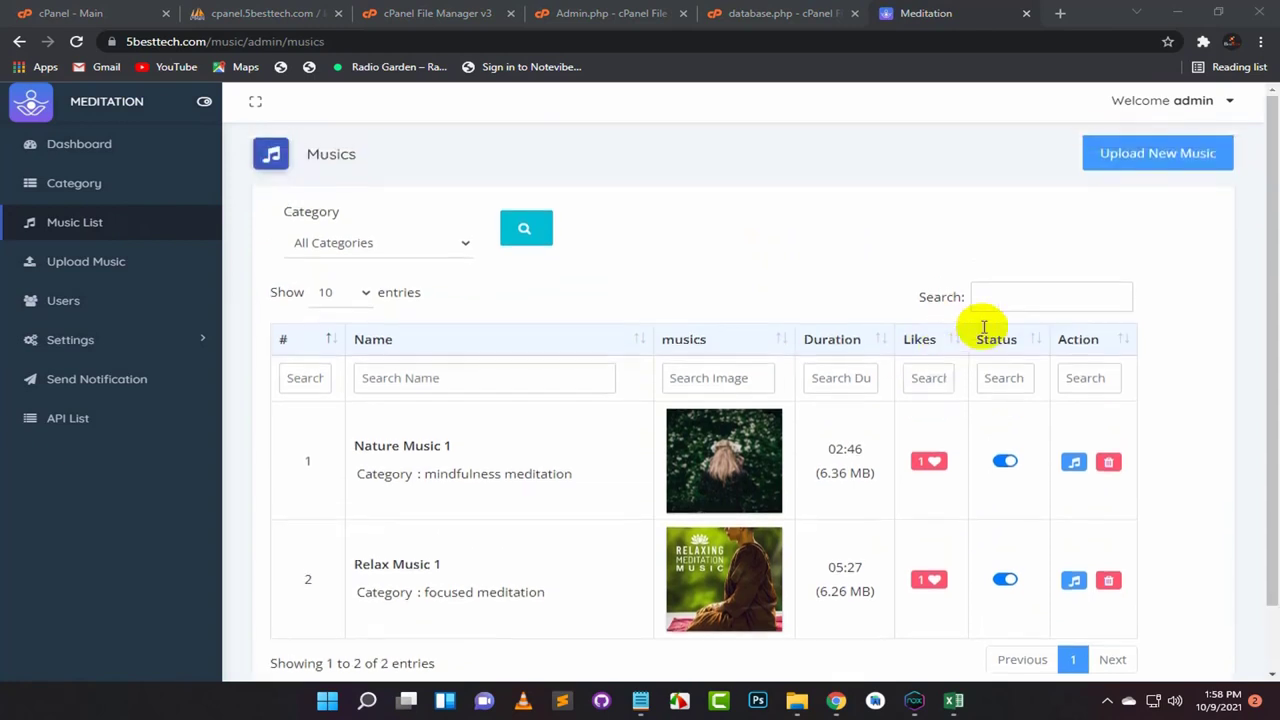
# Step: Open Upload New Music and choose focused meditation as the category
pyautogui.click(1137, 157)
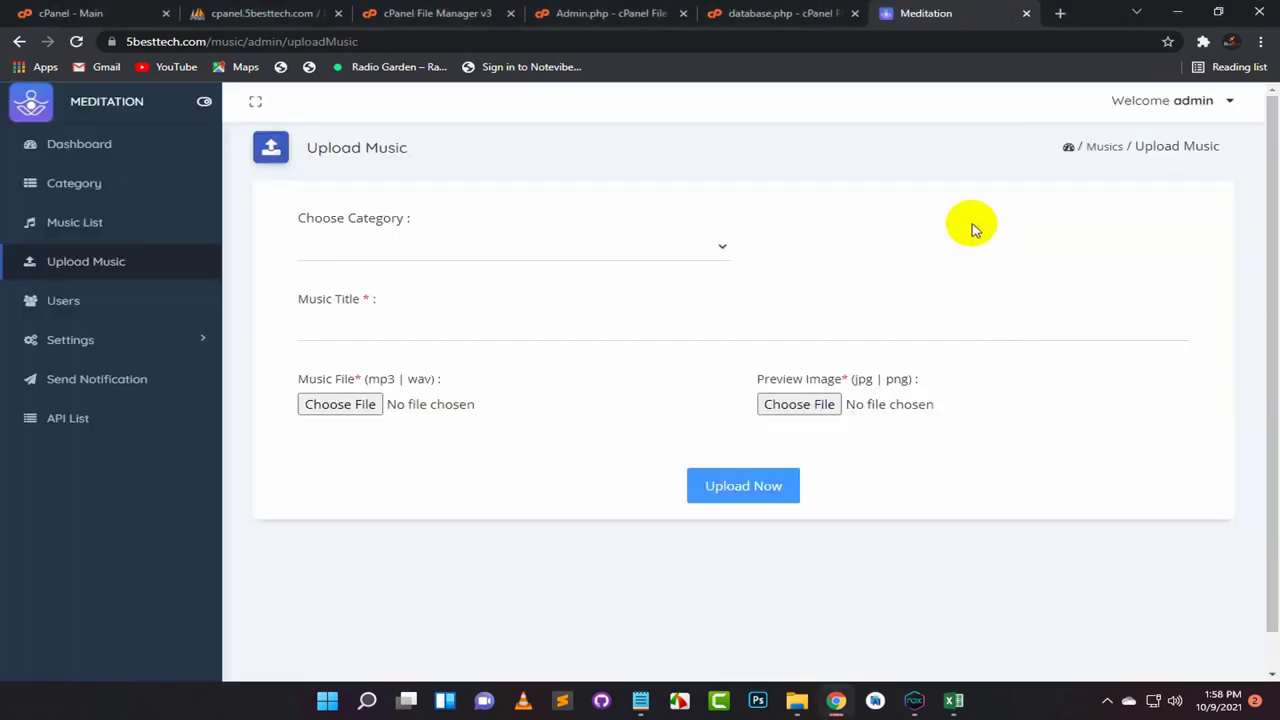
pyautogui.click(712, 249)
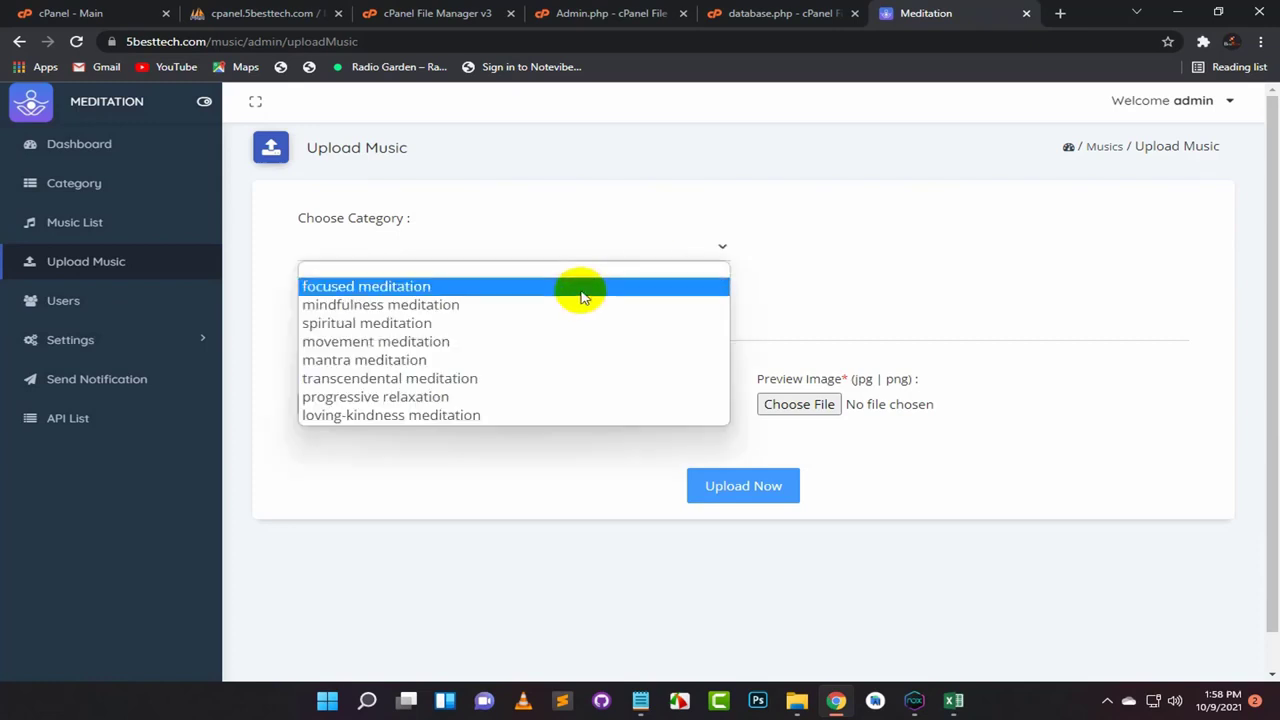
pyautogui.click(407, 290)
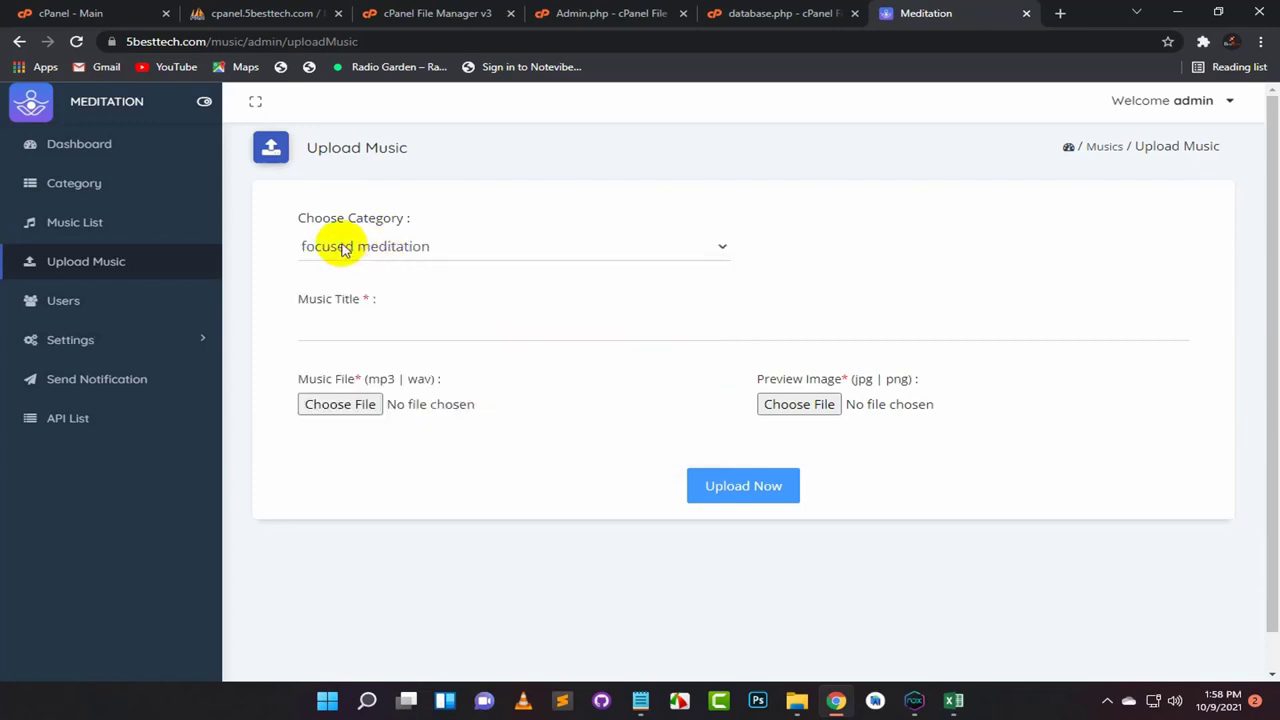
pyautogui.click(351, 326)
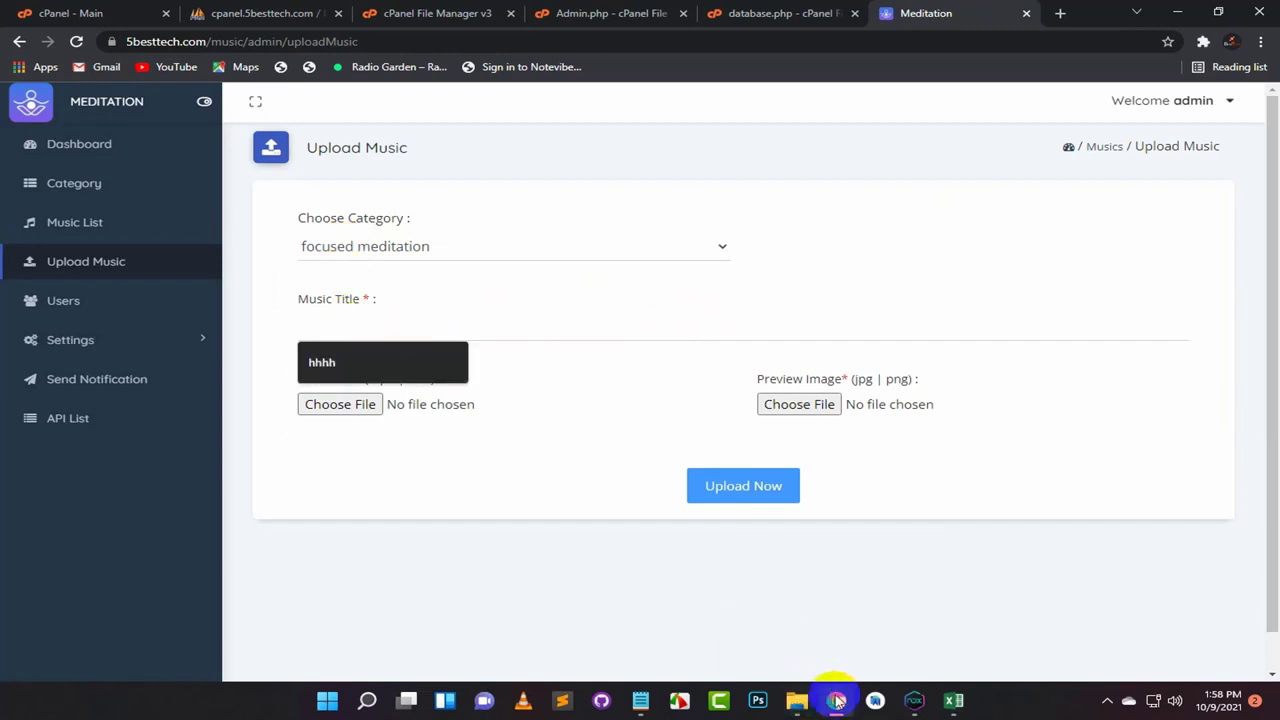
# Step: Select 'focused meditation' in the Notepad category note, then open a new browser tab
pyautogui.click(640, 700)
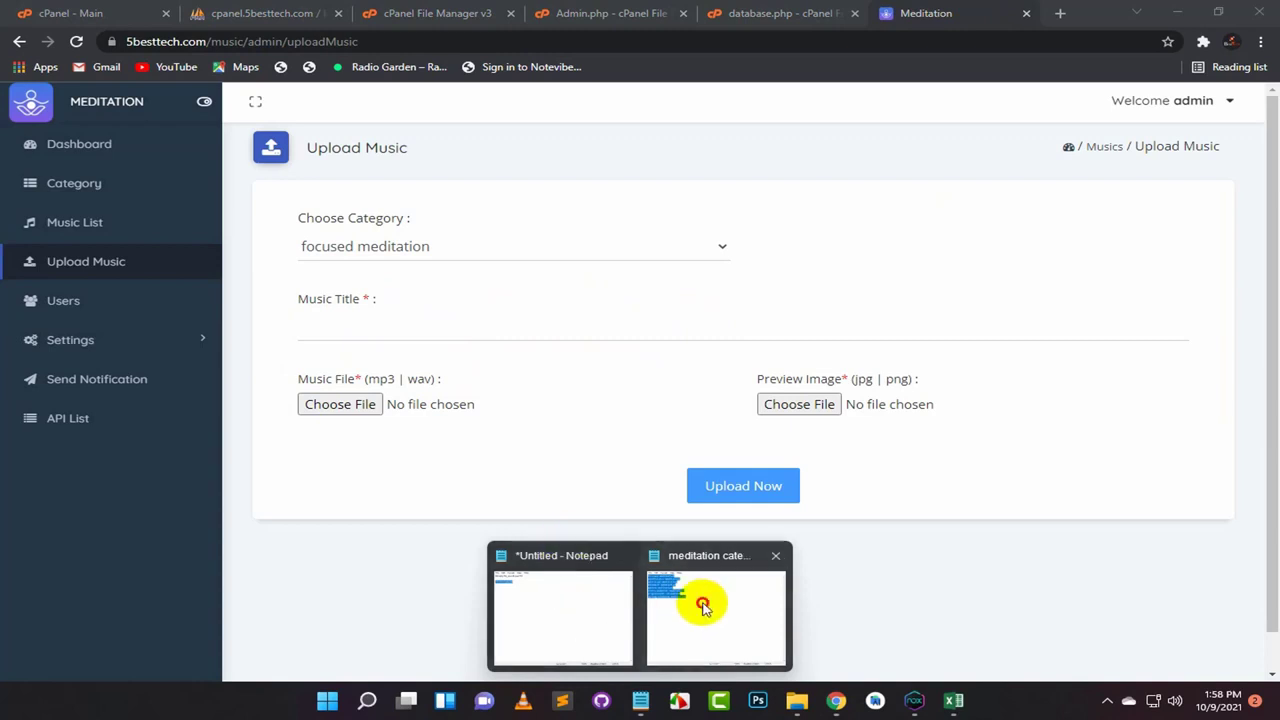
pyautogui.click(703, 607)
pyautogui.click(423, 157)
pyautogui.moveTo(545, 152); pyautogui.dragTo(393, 155)
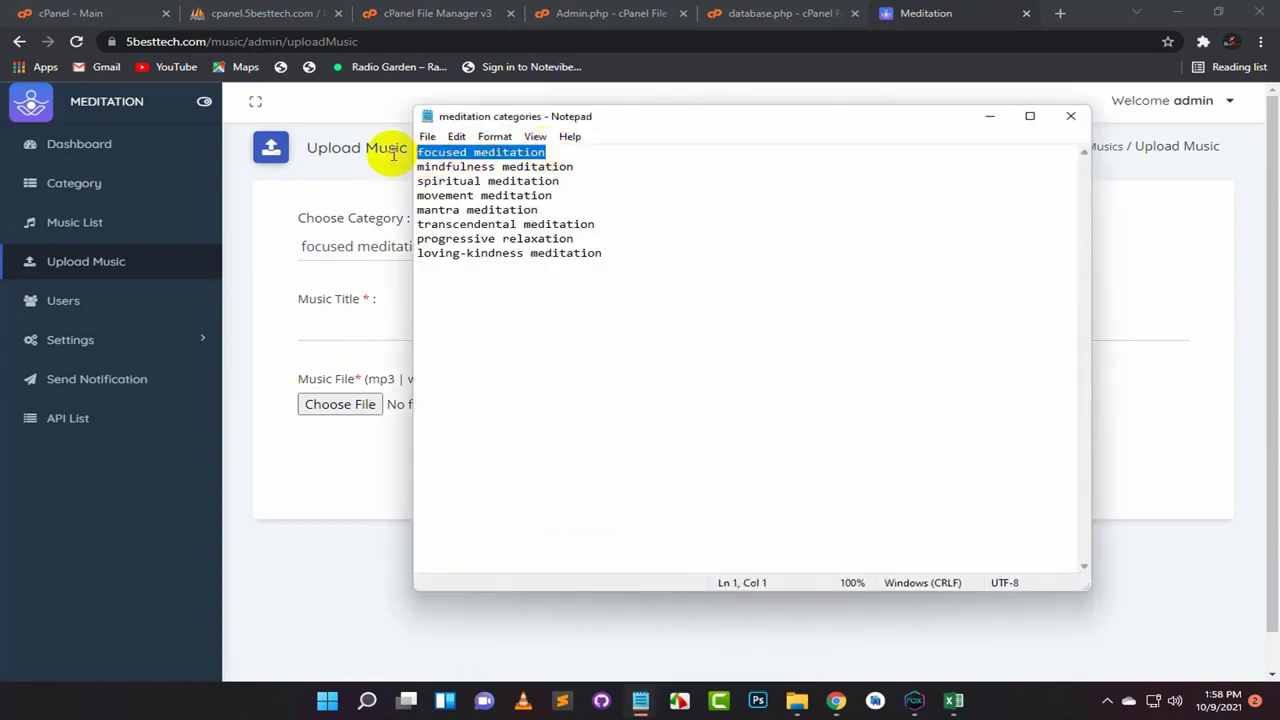
pyautogui.click(990, 116)
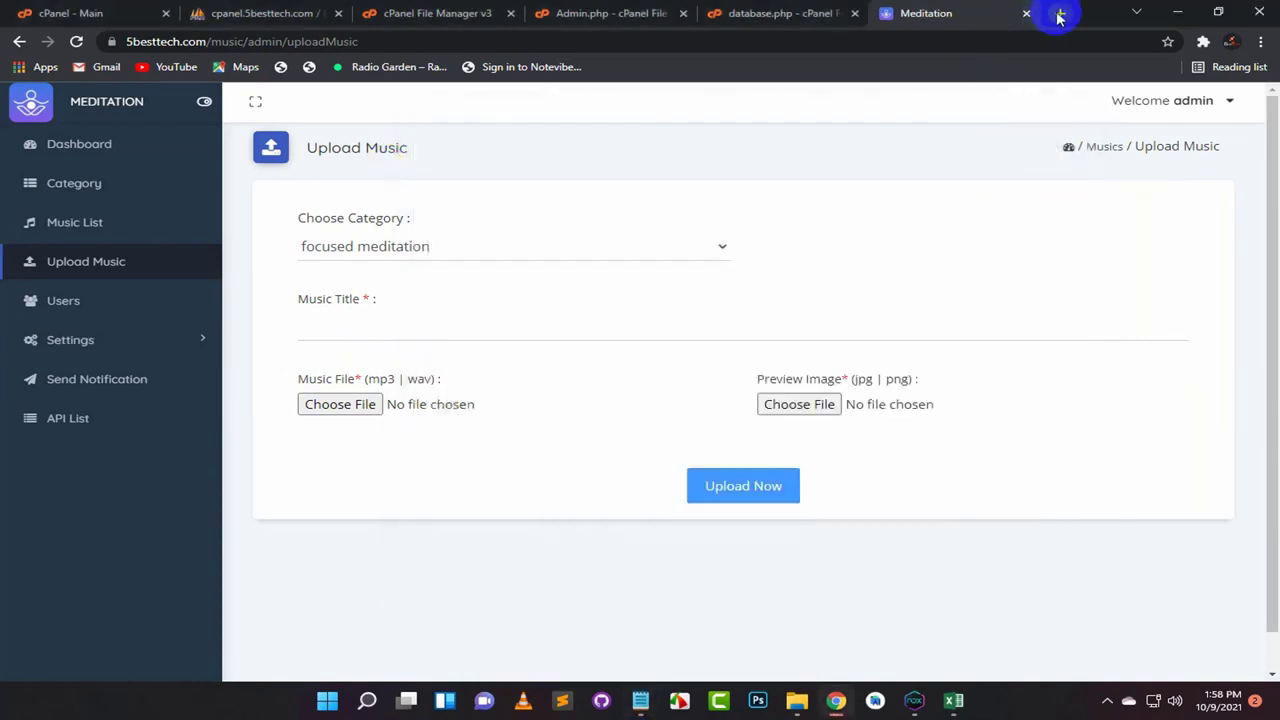
pyautogui.click(1059, 13)
# Step: Go to YouTube and search for 'focused meditation music'
pyautogui.write('y')
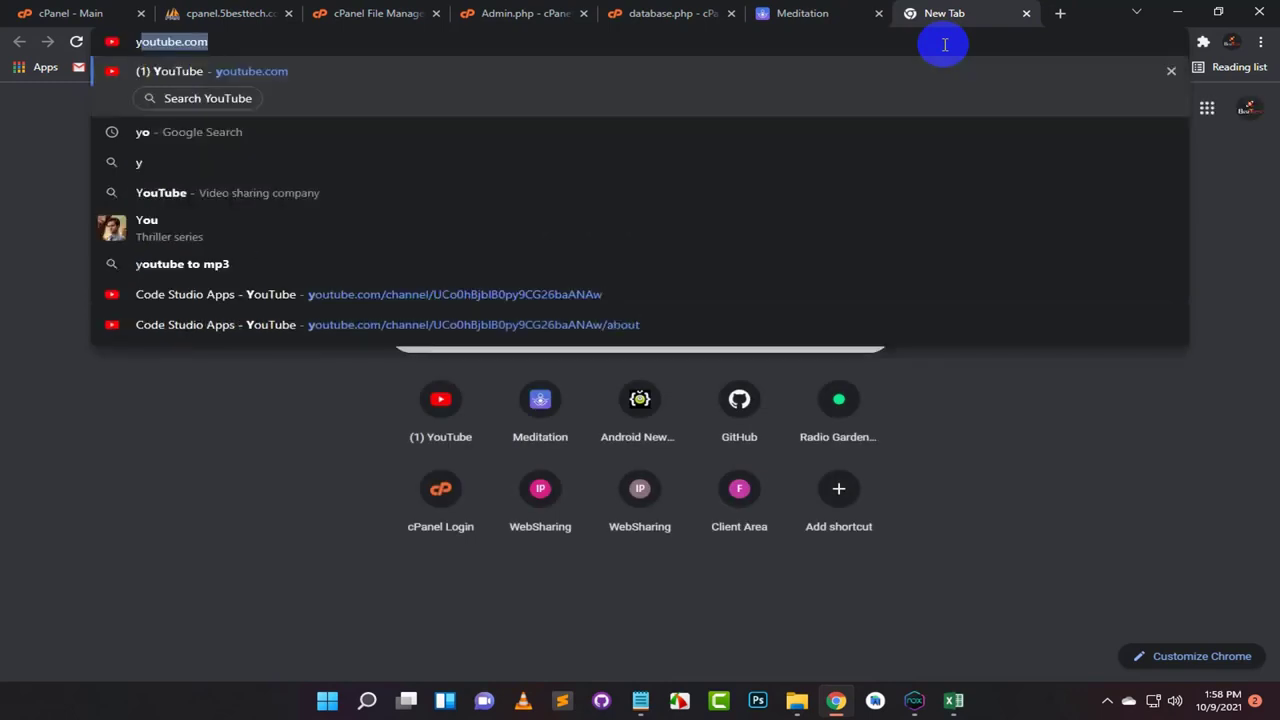
pyautogui.press('Return')
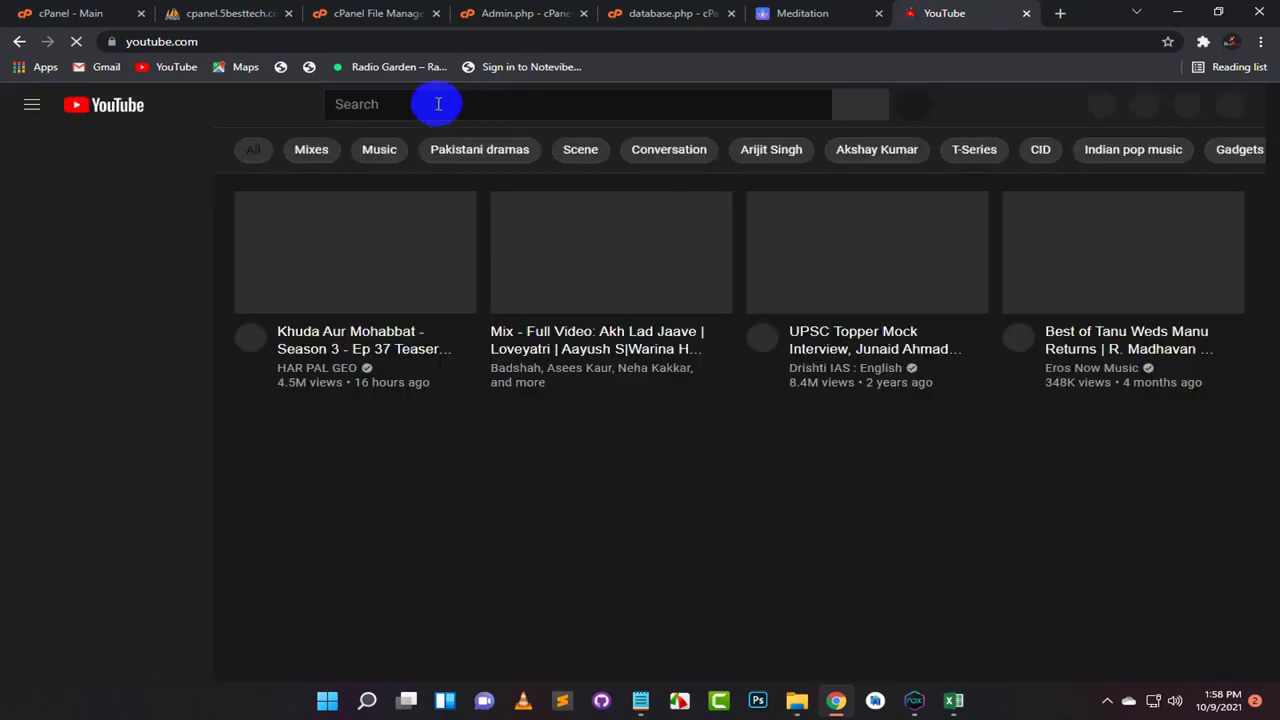
pyautogui.click(438, 104)
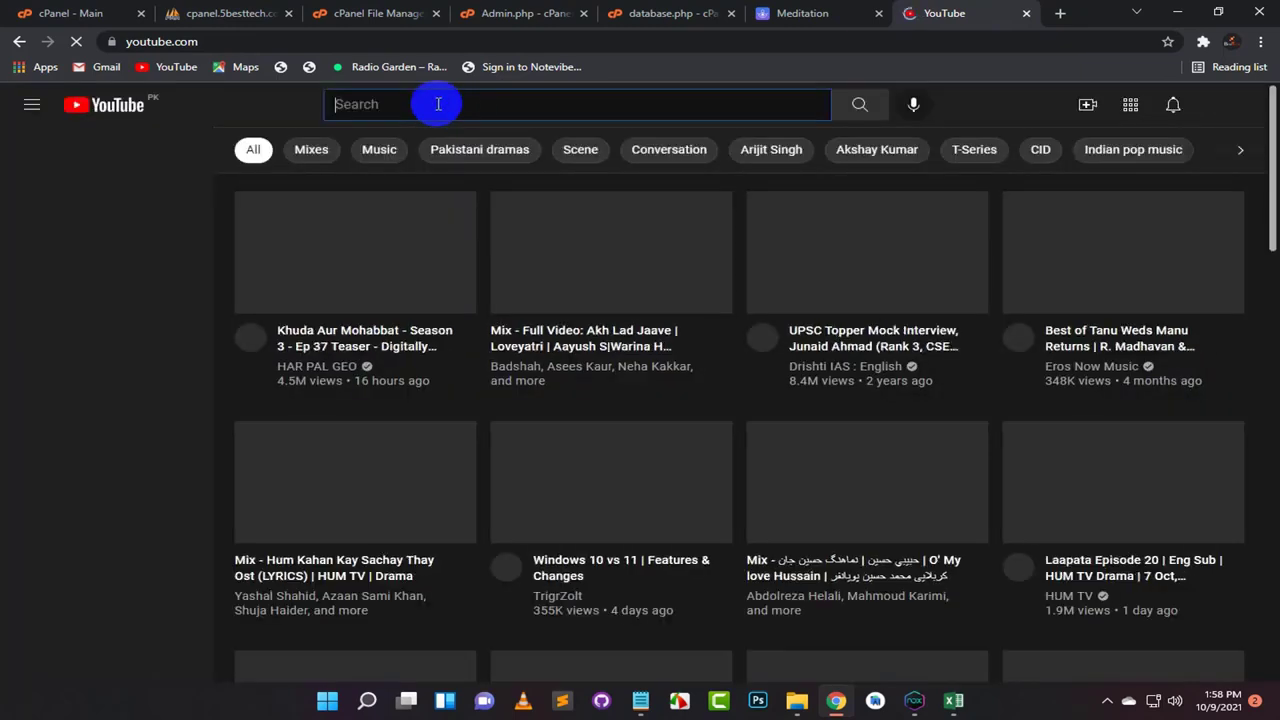
pyautogui.write('focused meditation music')
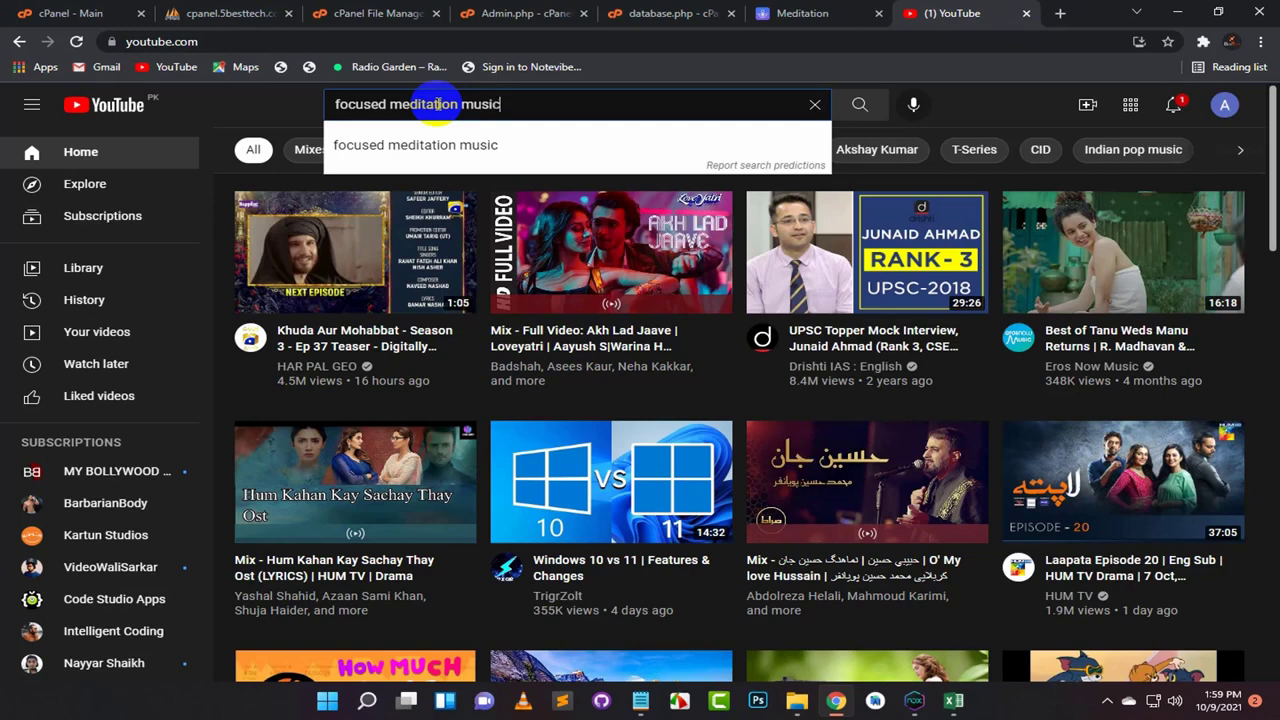
pyautogui.press('Return')
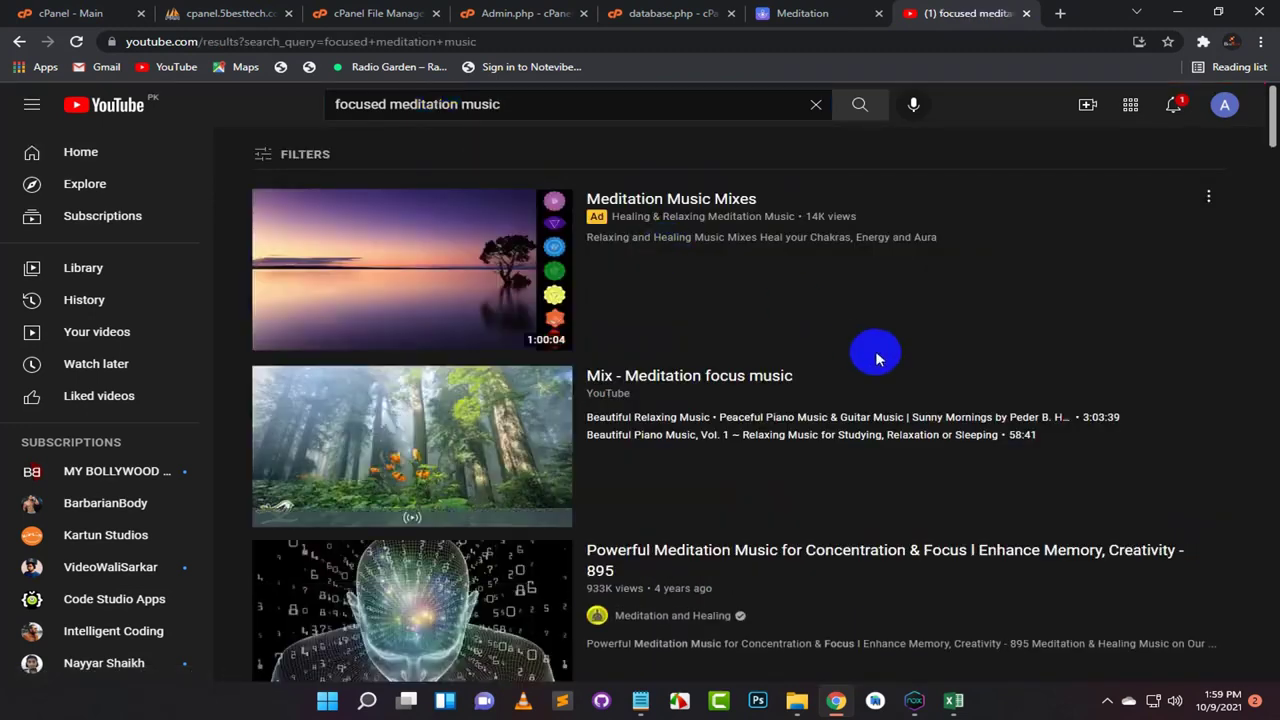
# Step: Open the Meditation focus music mix, select its URL, and open a blank tab
pyautogui.scroll(-1, 871, 351)
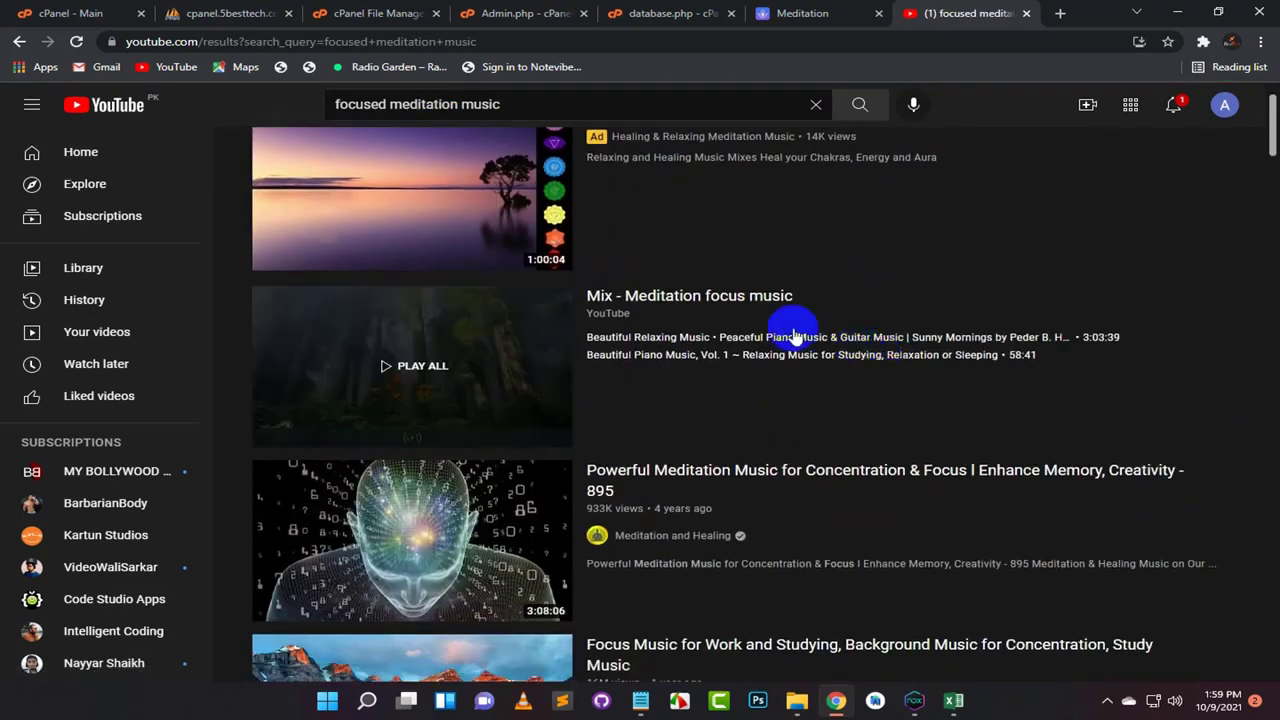
pyautogui.click(718, 303)
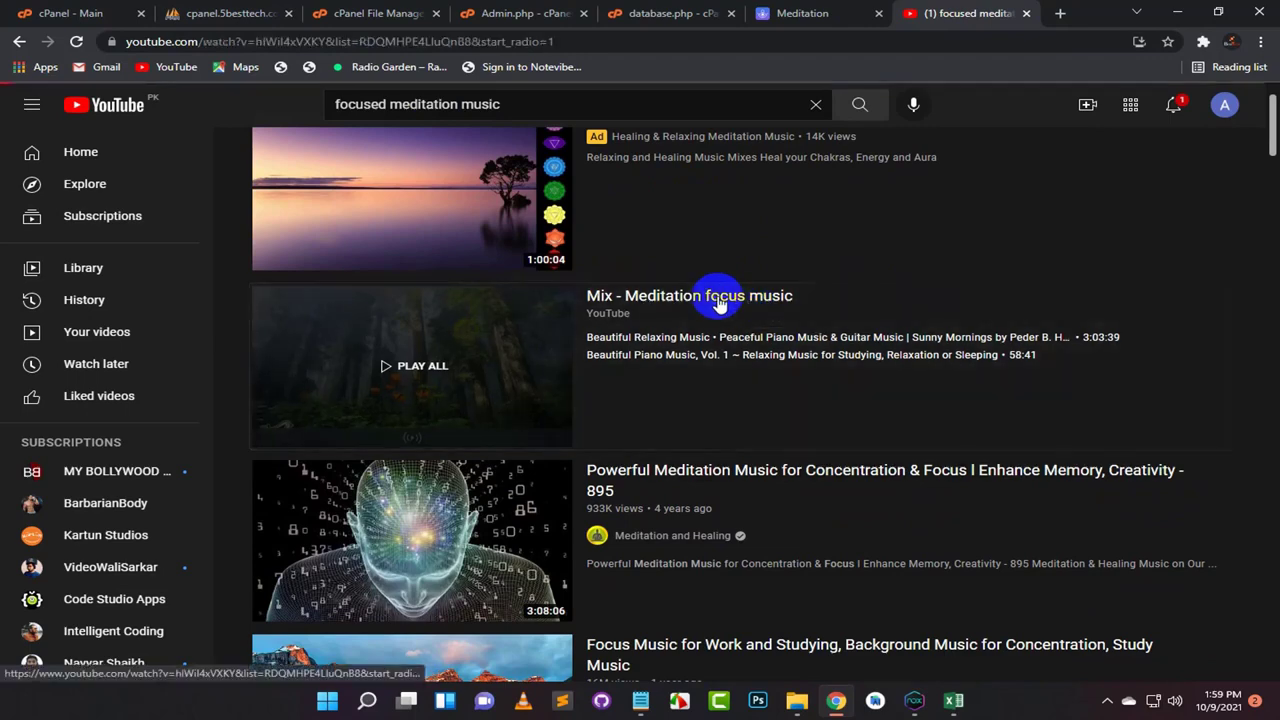
pyautogui.click(250, 45)
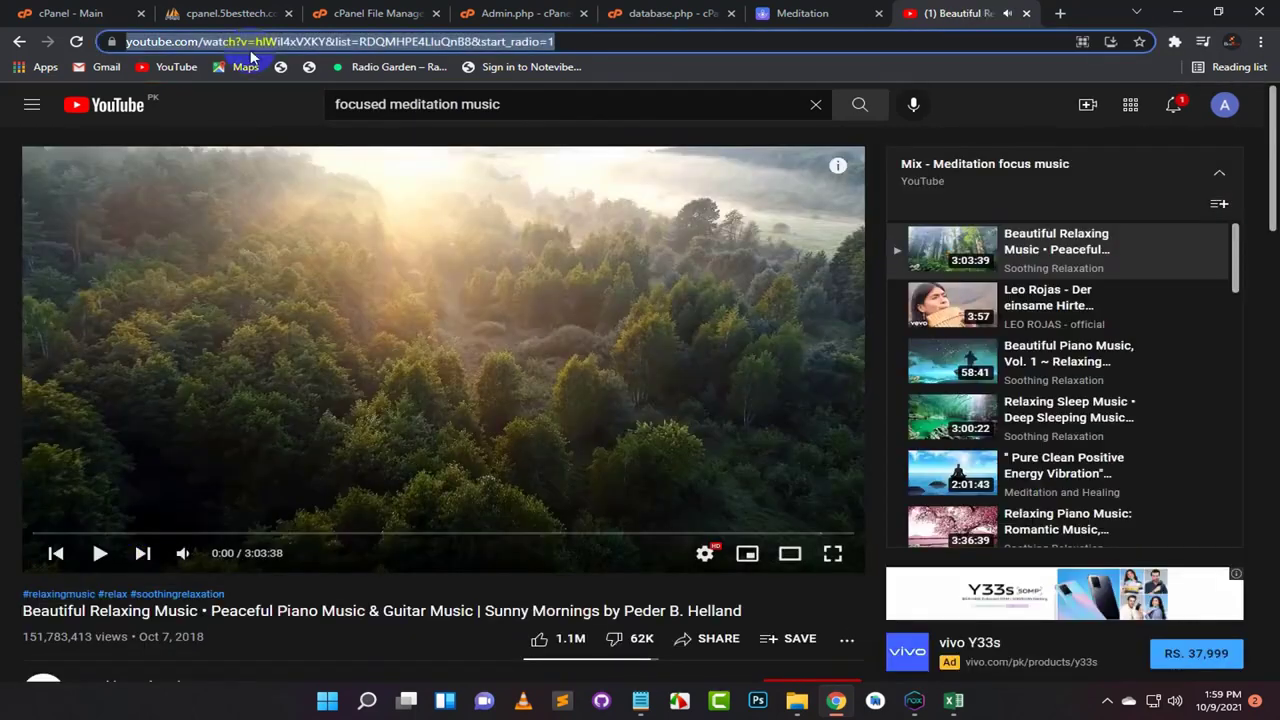
pyautogui.click(1060, 13)
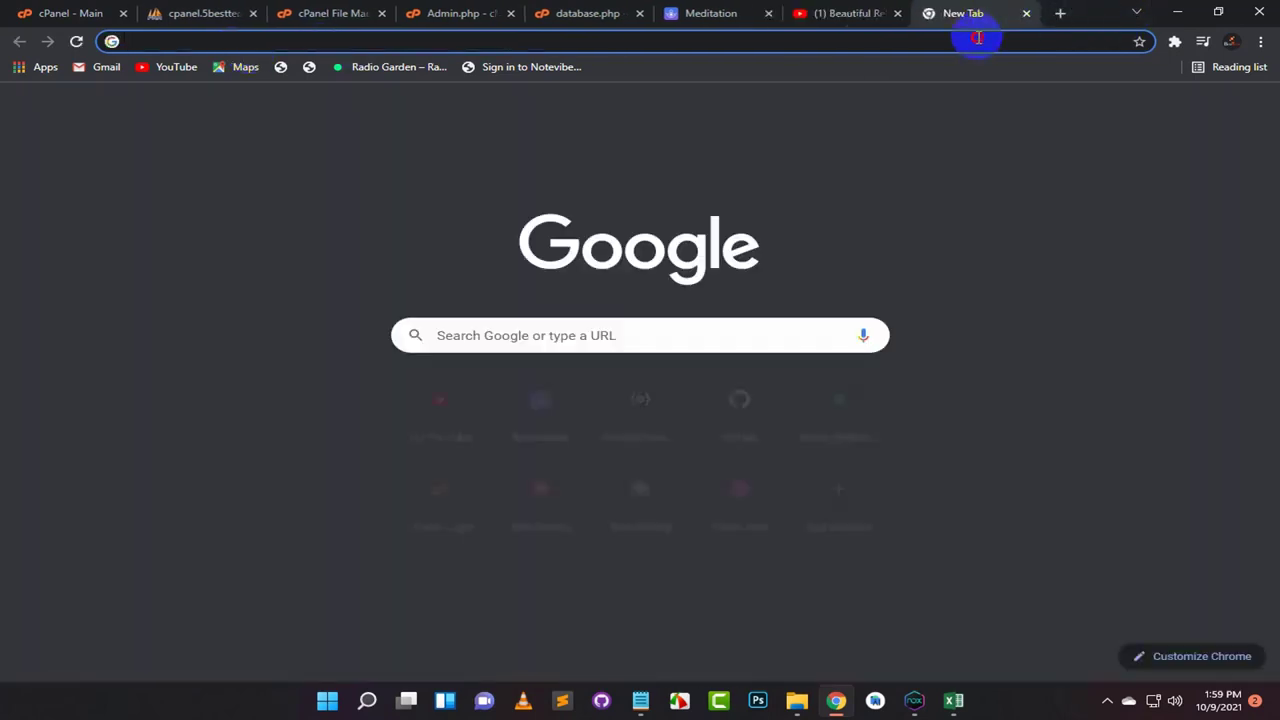
# Step: Go to the YT1s downloader and convert the pasted YouTube video link
pyautogui.click(979, 37)
pyautogui.write('yt1')
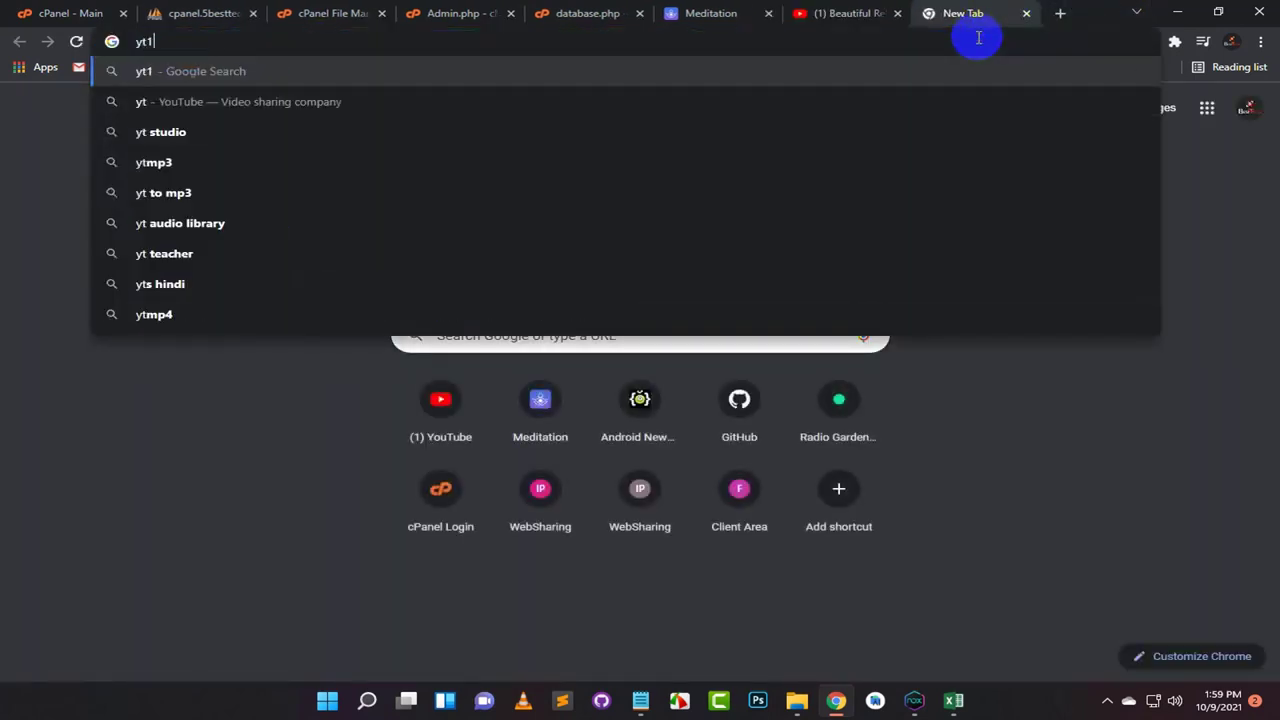
pyautogui.press('Return')
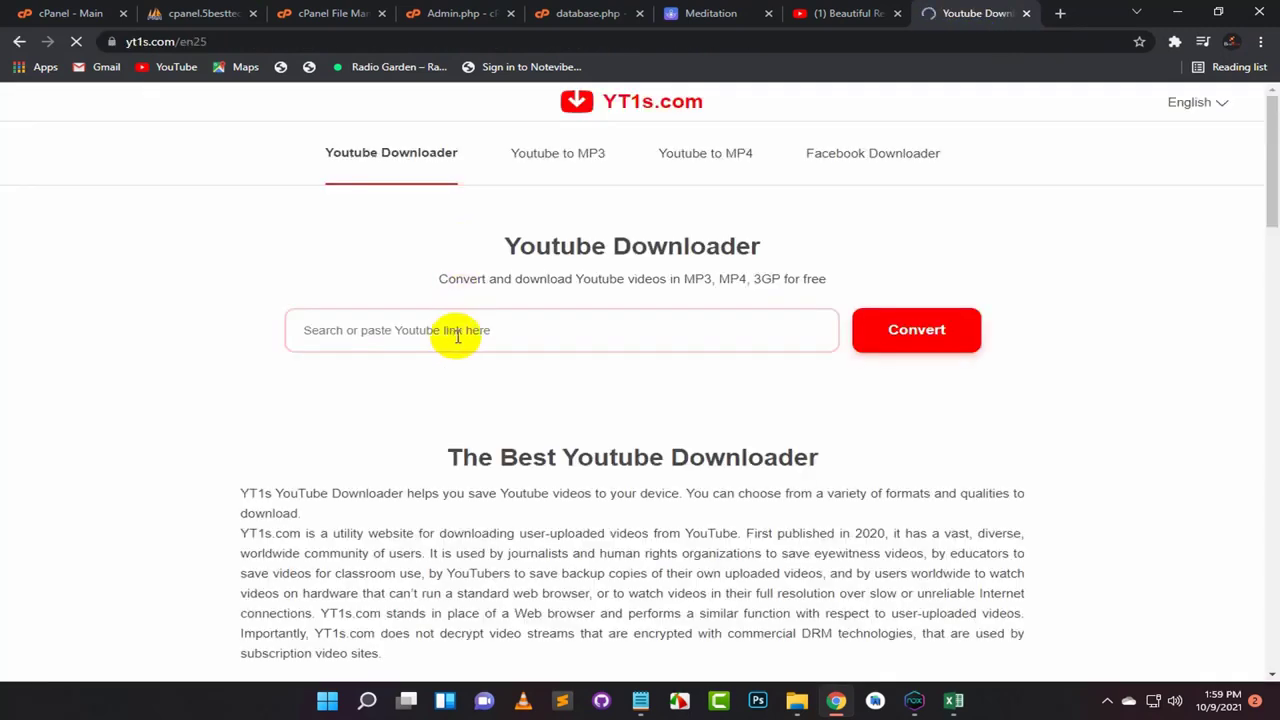
pyautogui.click(447, 335)
pyautogui.write('https://www.youtube.com/watch?v=hlWil4xVXKY&list=RDQMHPE4LIuQnB8&start_radio=1')
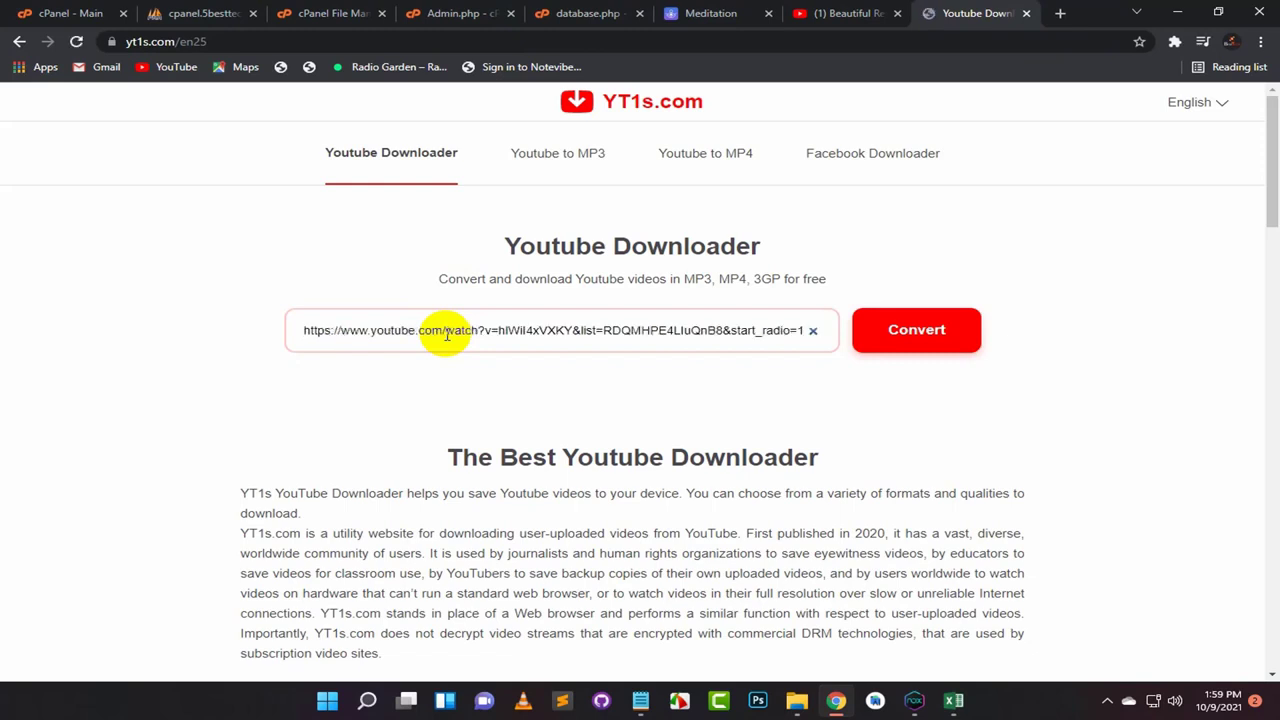
pyautogui.click(899, 345)
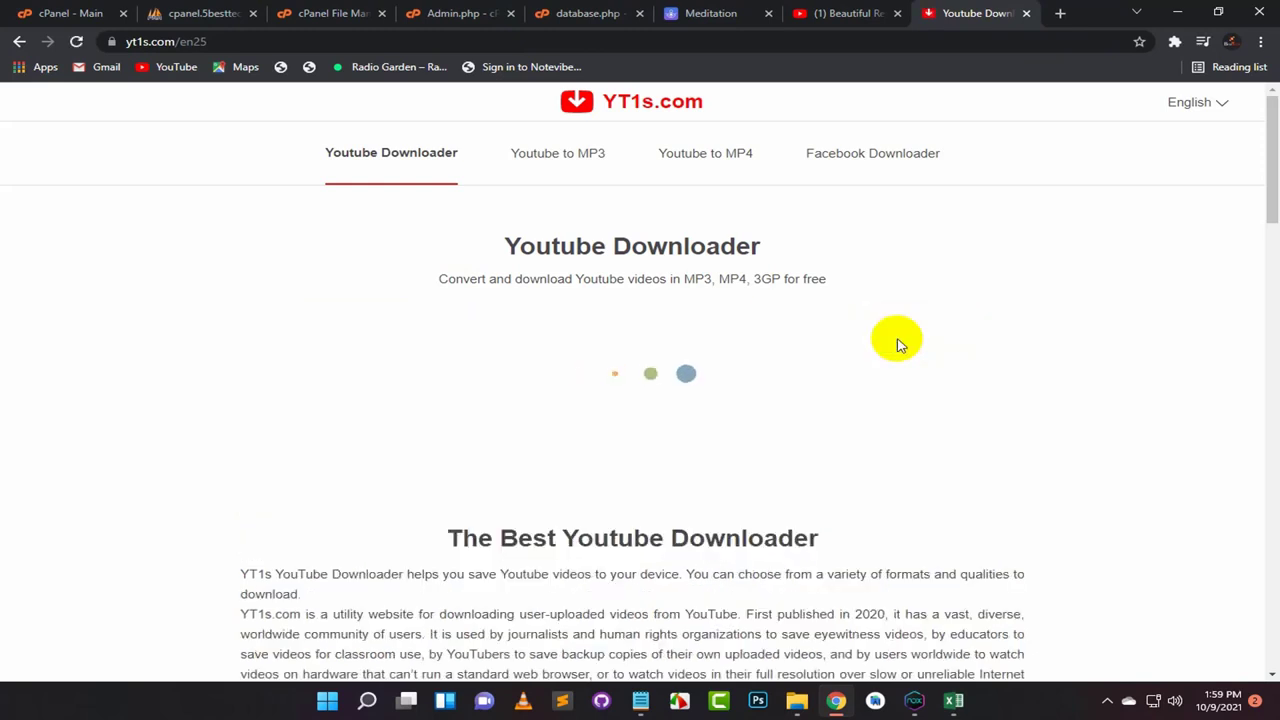
# Step: Download the video as MP3 128kbps, closing the ad and redirect pop-up tabs
pyautogui.click(610, 415)
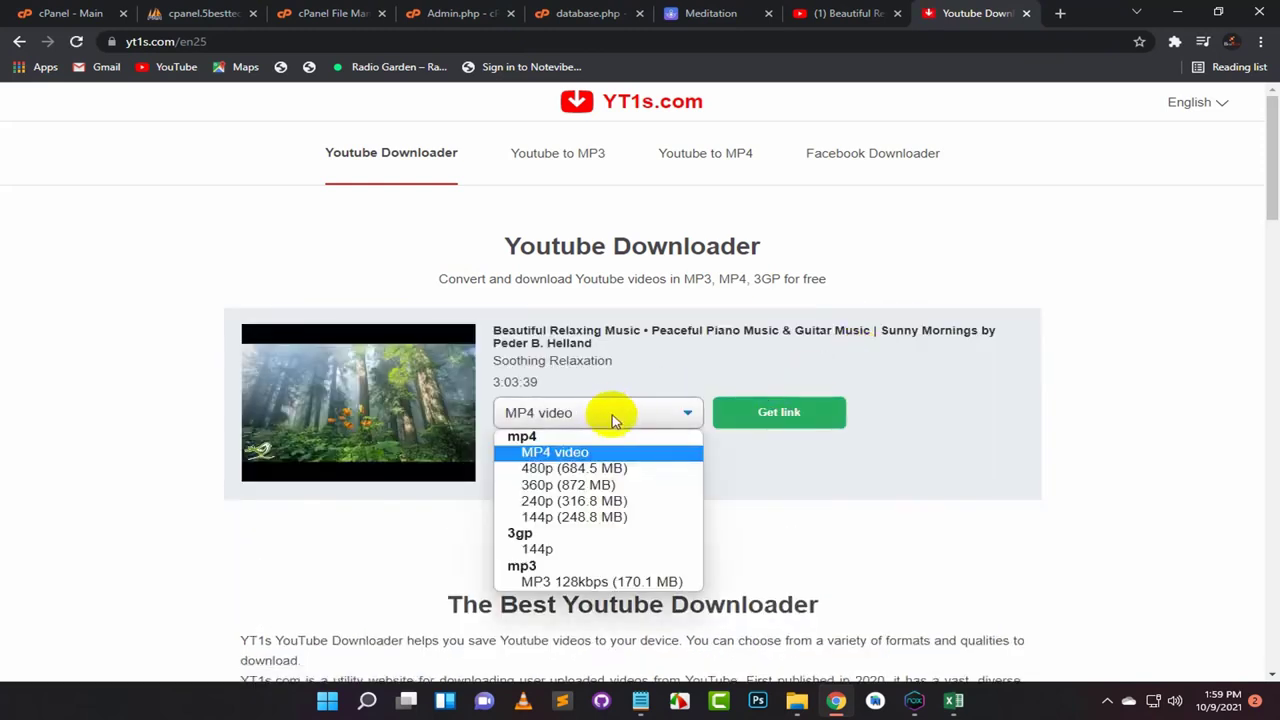
pyautogui.click(600, 582)
pyautogui.click(785, 415)
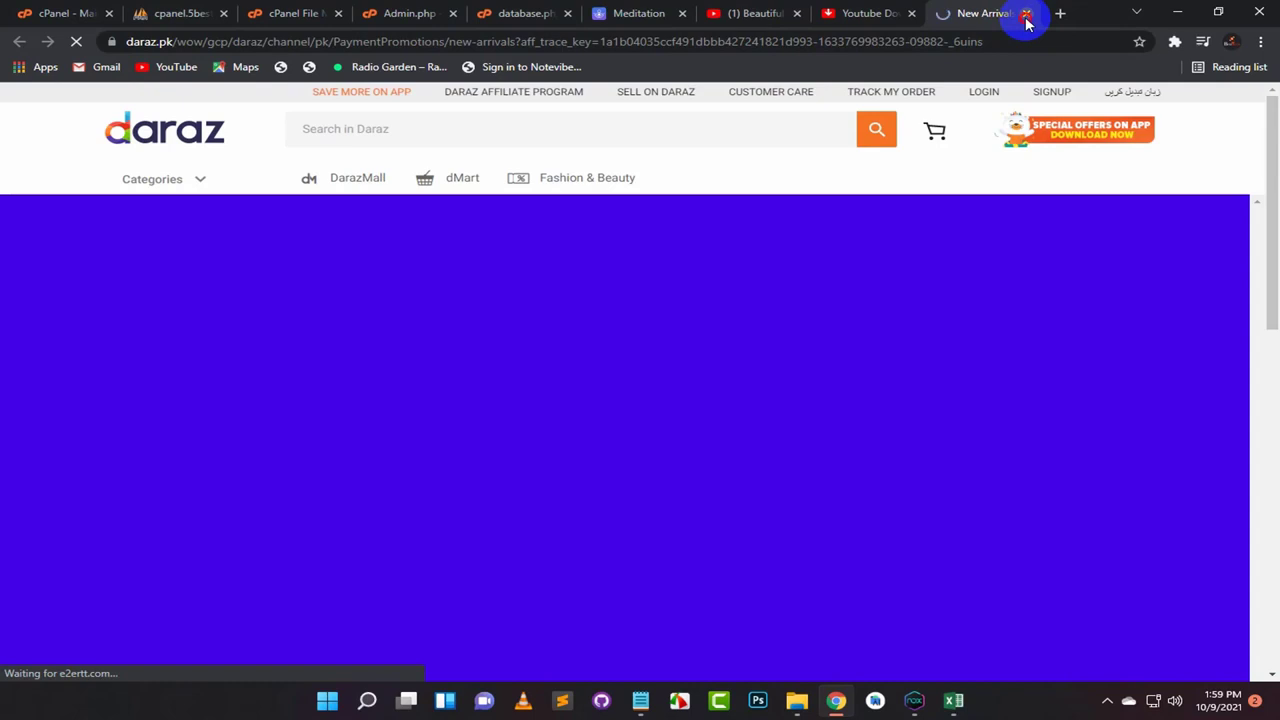
pyautogui.click(1026, 13)
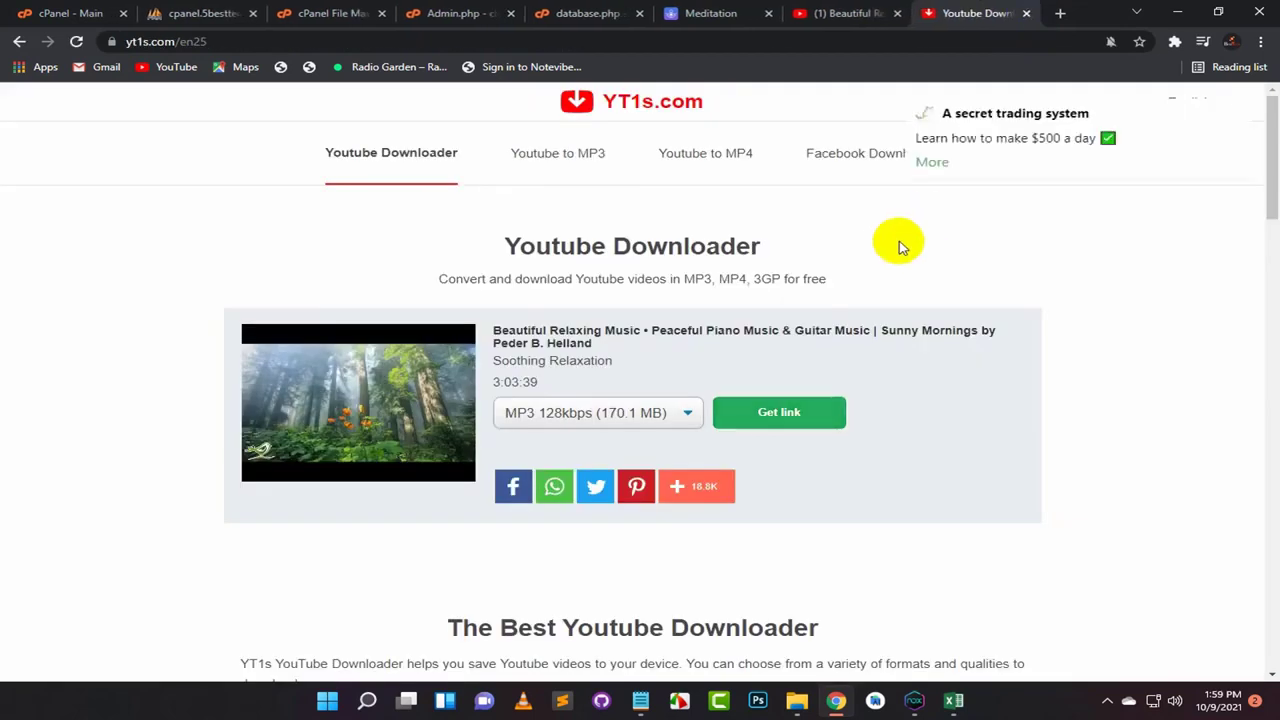
pyautogui.click(770, 428)
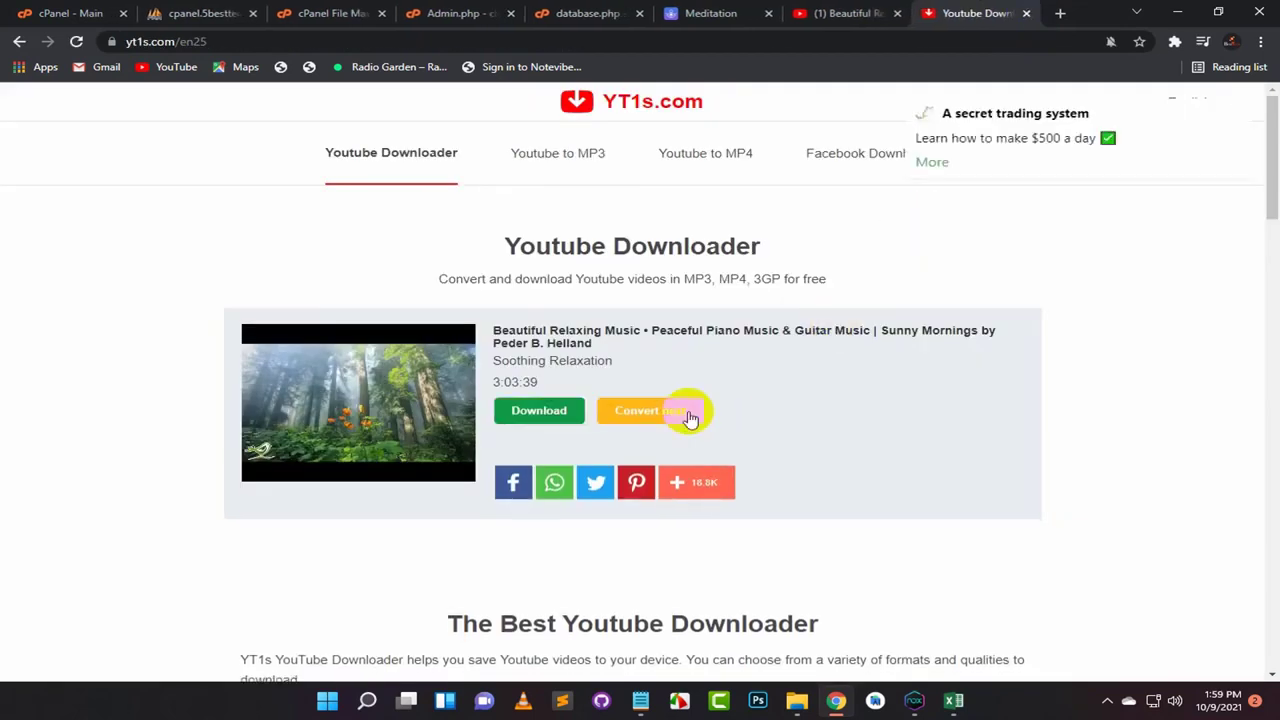
pyautogui.click(549, 420)
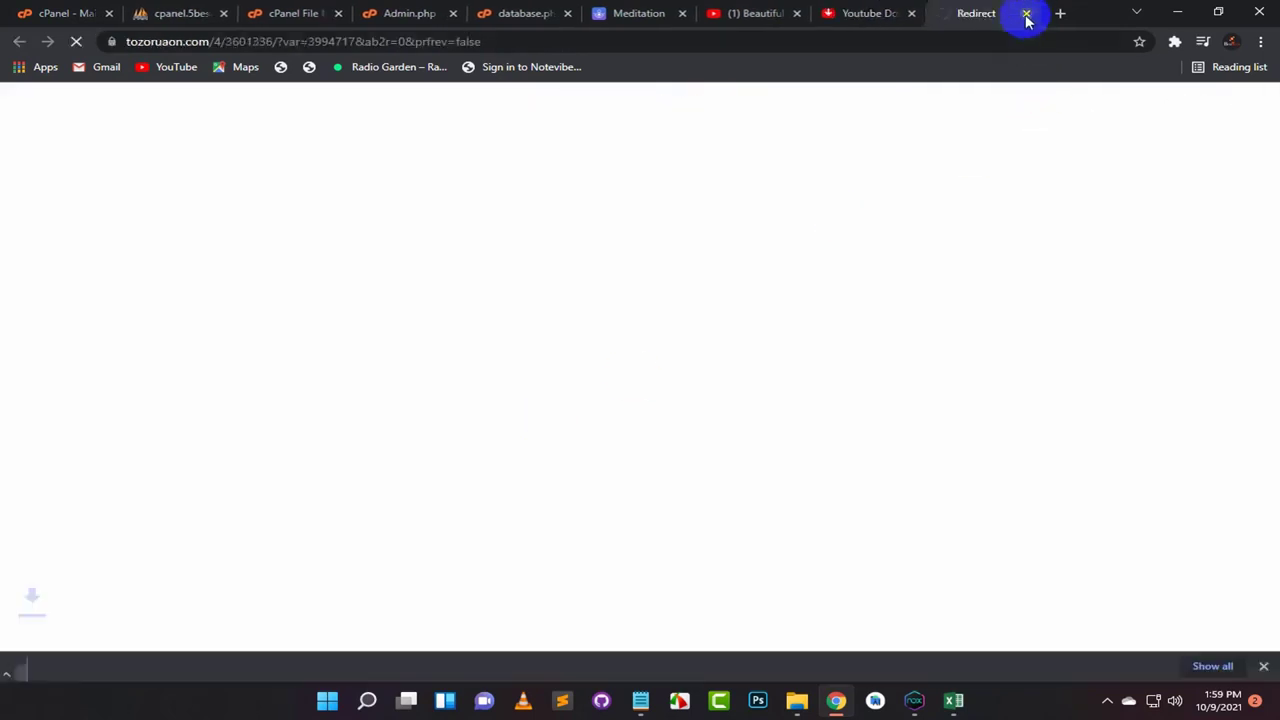
pyautogui.click(1026, 14)
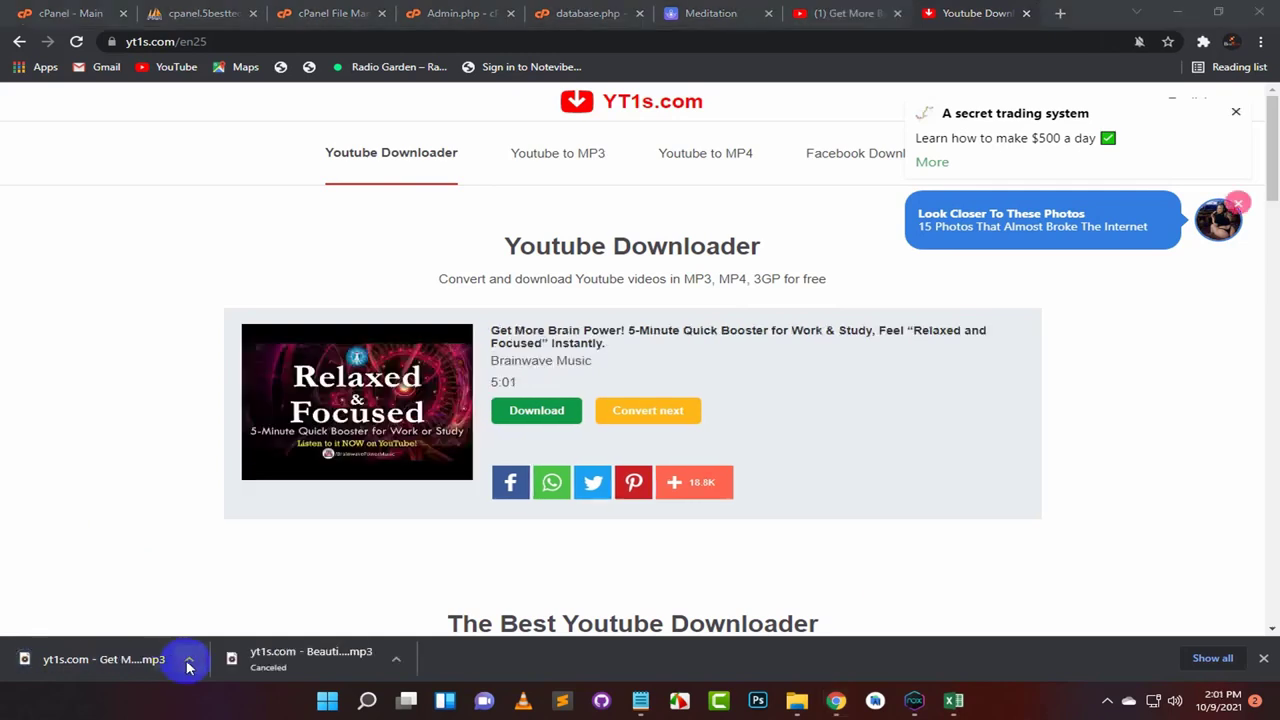
# Step: Show the downloaded MP3 in its folder, then minimise that folder window
pyautogui.click(188, 661)
pyautogui.click(229, 608)
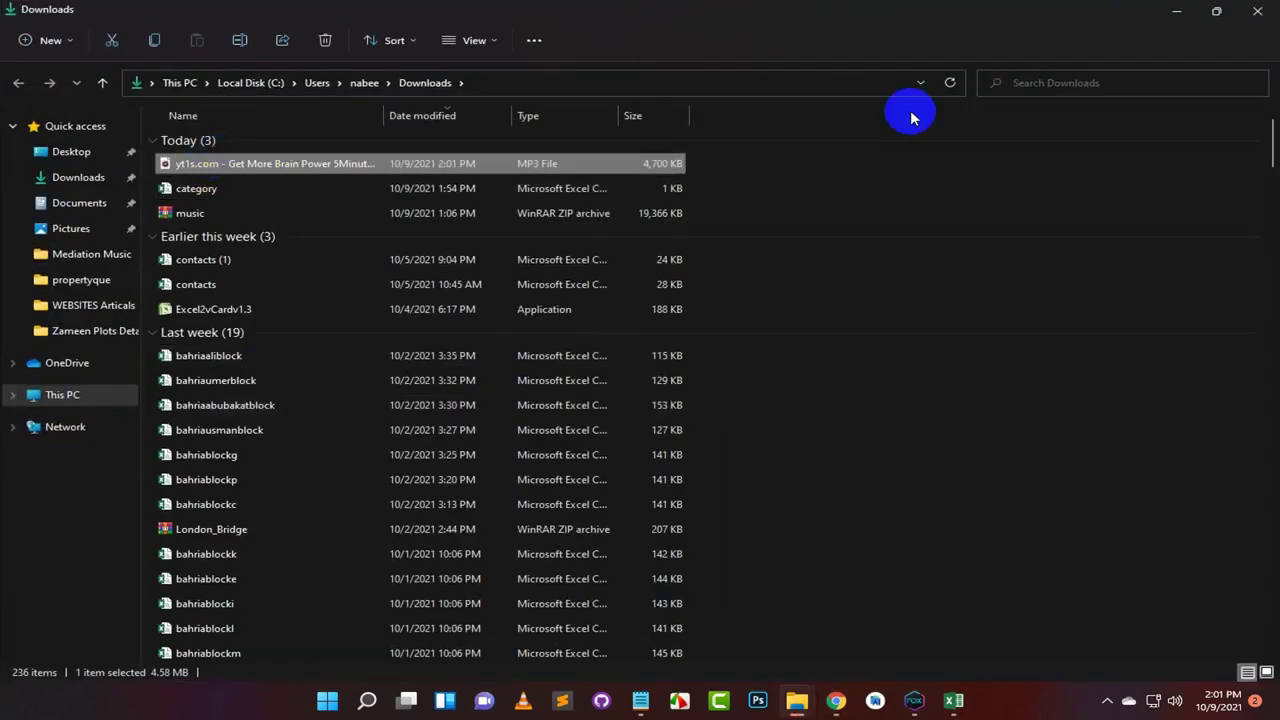
pyautogui.click(1176, 14)
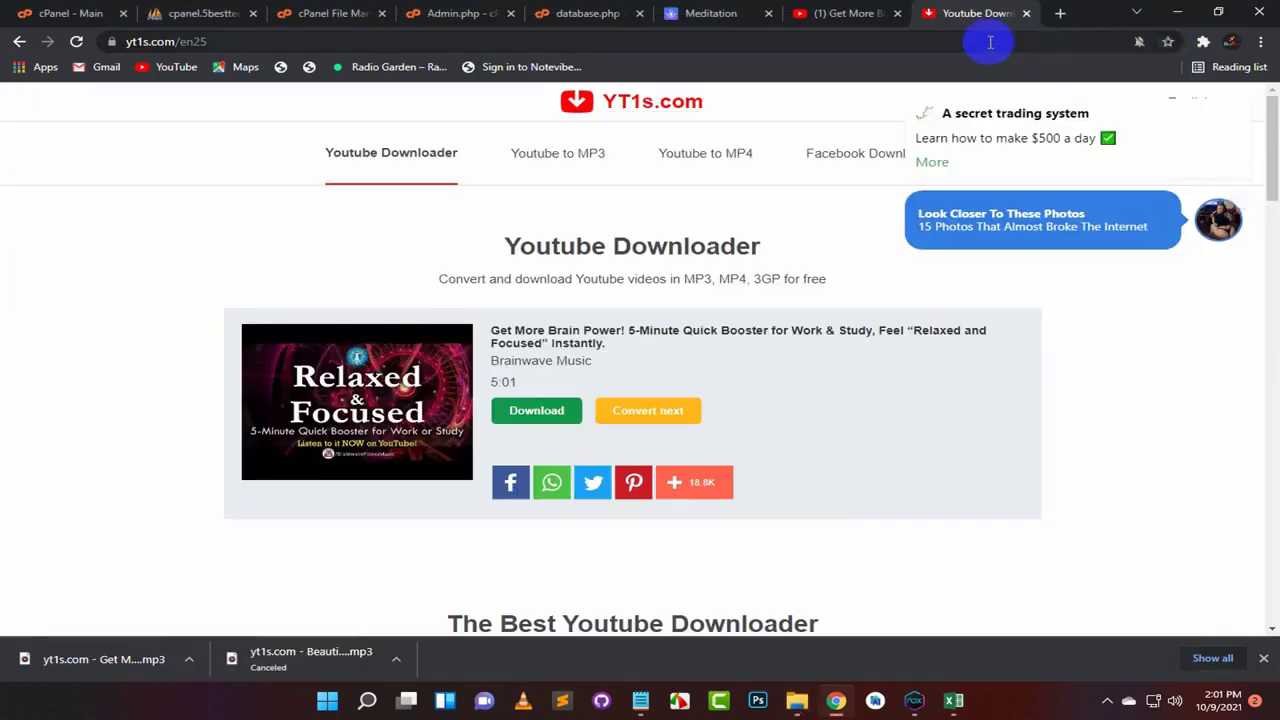
# Step: Select the words 'Brainwave Music' in the YouTube video title, then minimise the browser
pyautogui.click(685, 24)
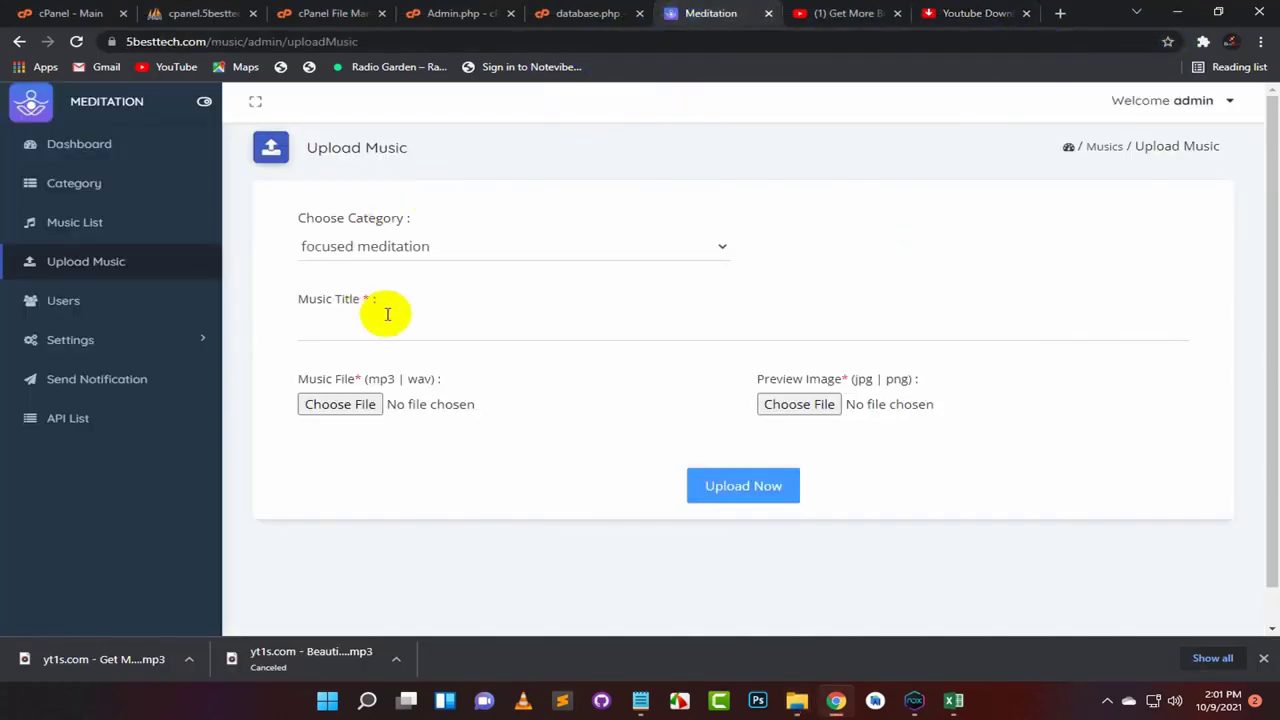
pyautogui.click(975, 12)
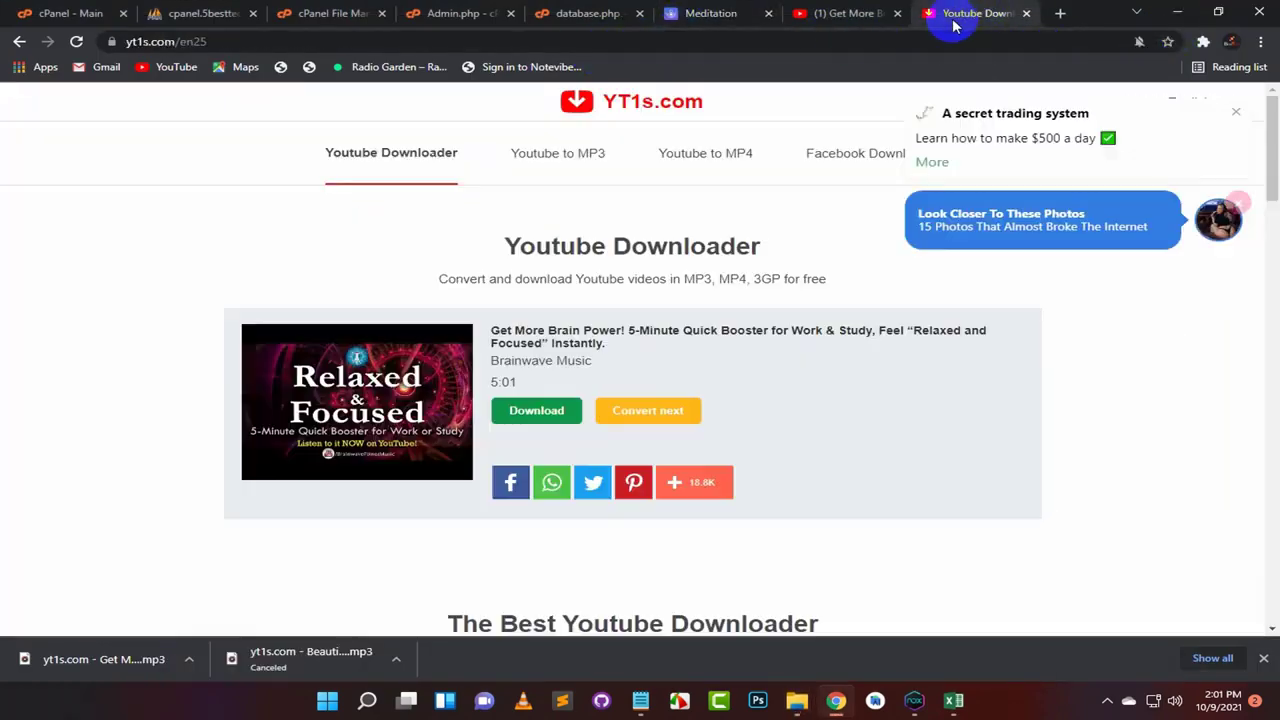
pyautogui.click(822, 12)
pyautogui.scroll(-1, 220, 538)
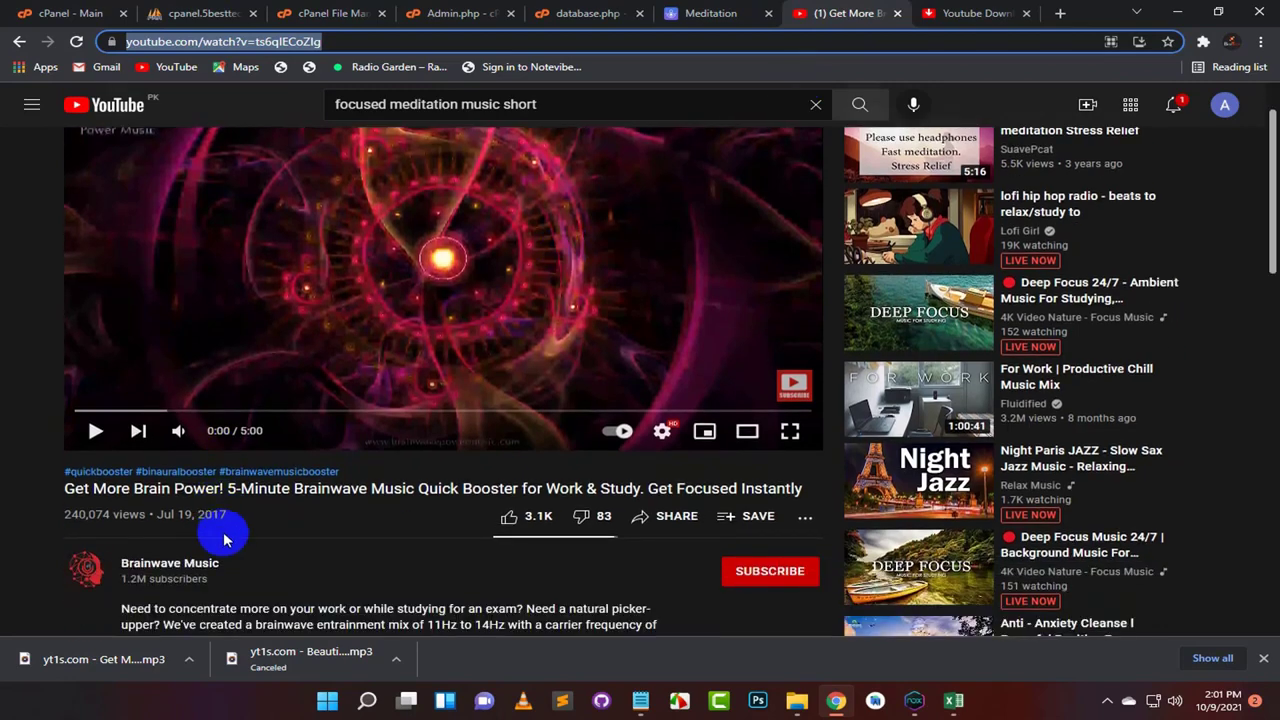
pyautogui.click(294, 490)
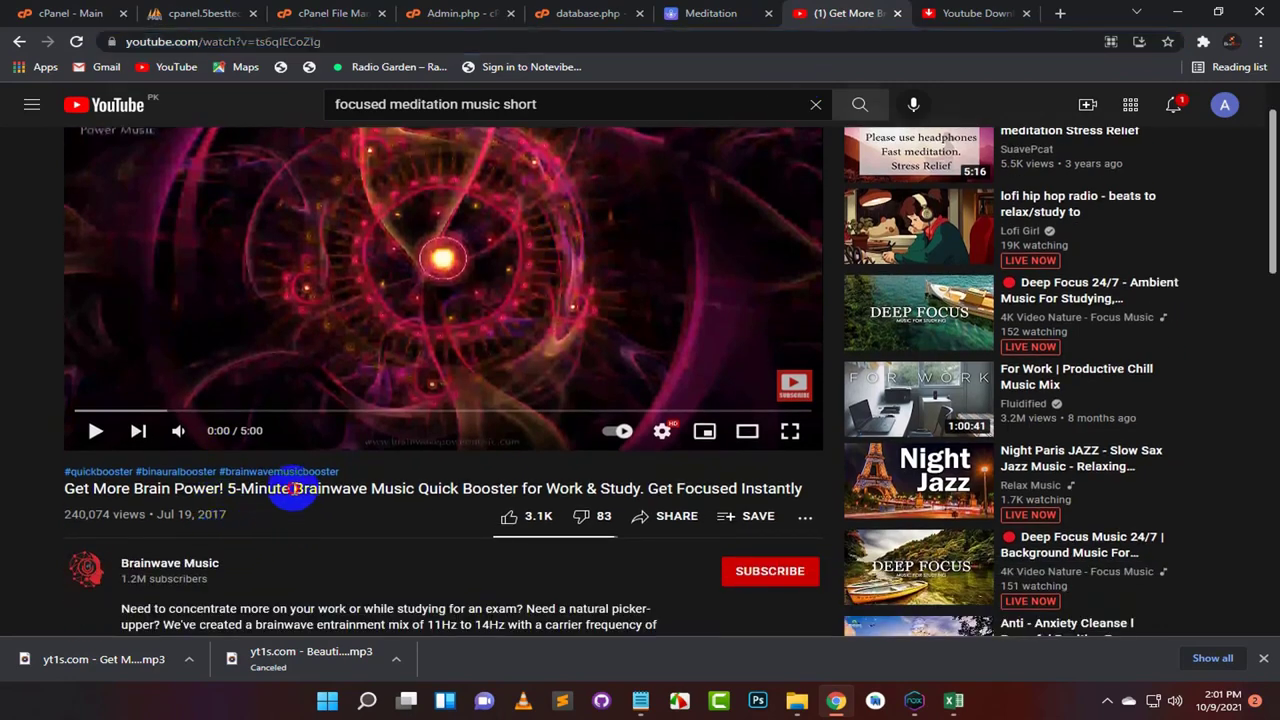
pyautogui.moveTo(325, 489); pyautogui.dragTo(411, 490)
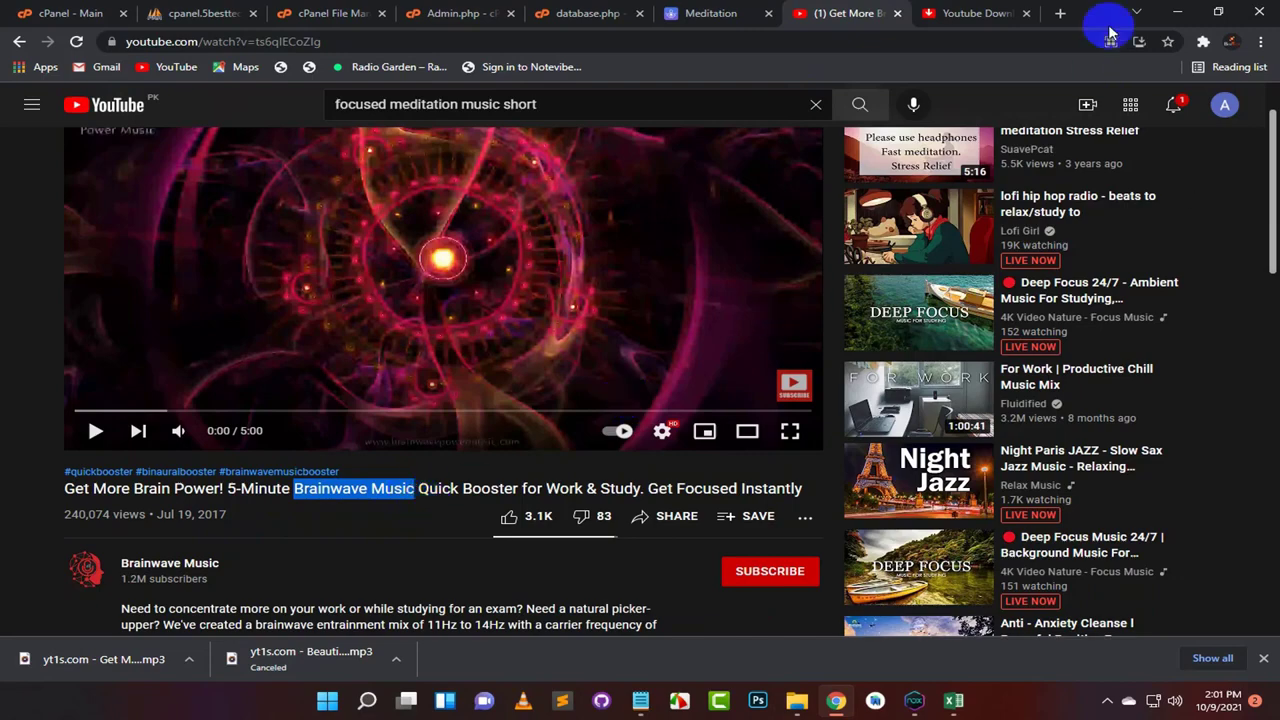
pyautogui.click(1177, 12)
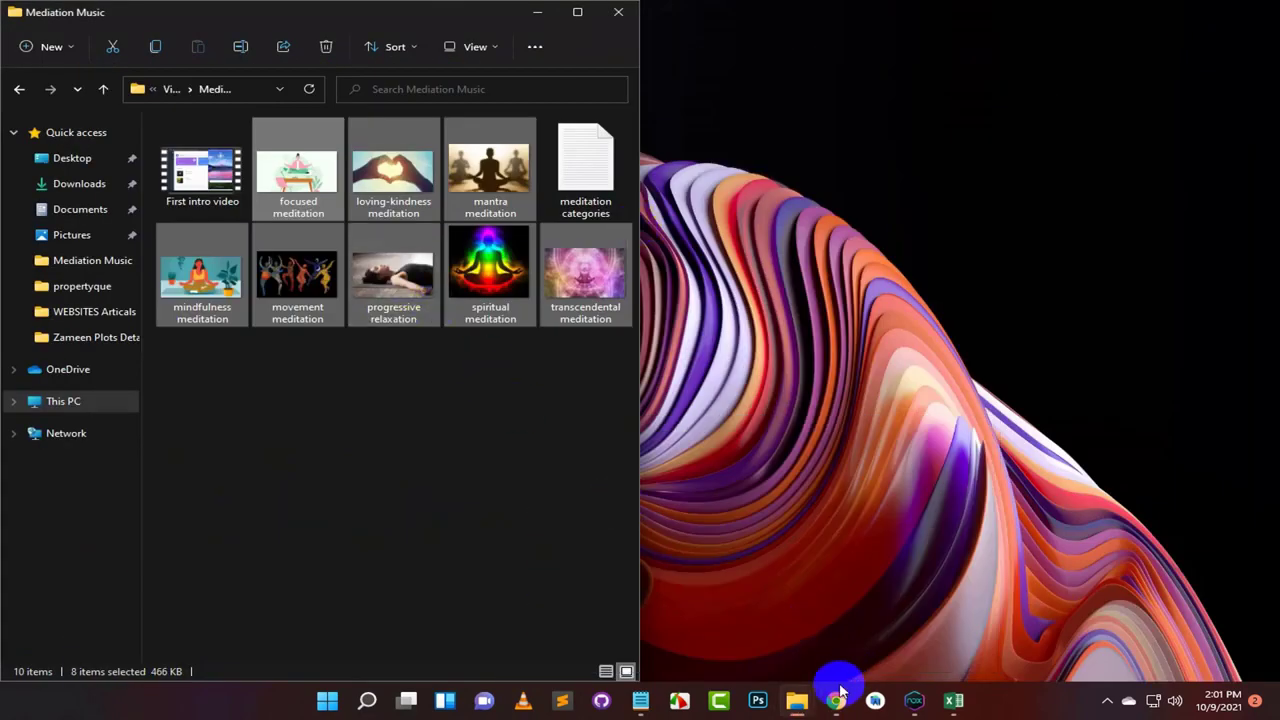
pyautogui.click(835, 698)
# Step: Enter 'Brainwave Music' as the title and attach the downloaded MP3 as the music file
pyautogui.click(700, 13)
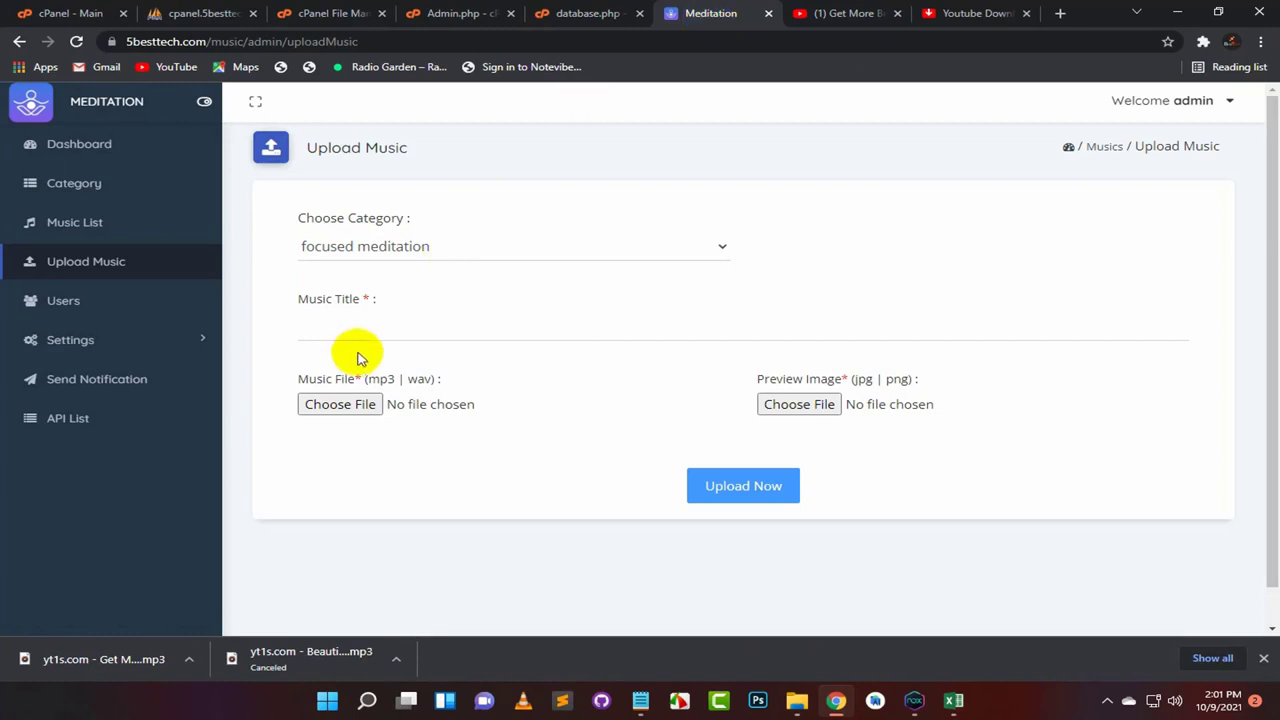
pyautogui.click(337, 324)
pyautogui.write('Brainwave Music')
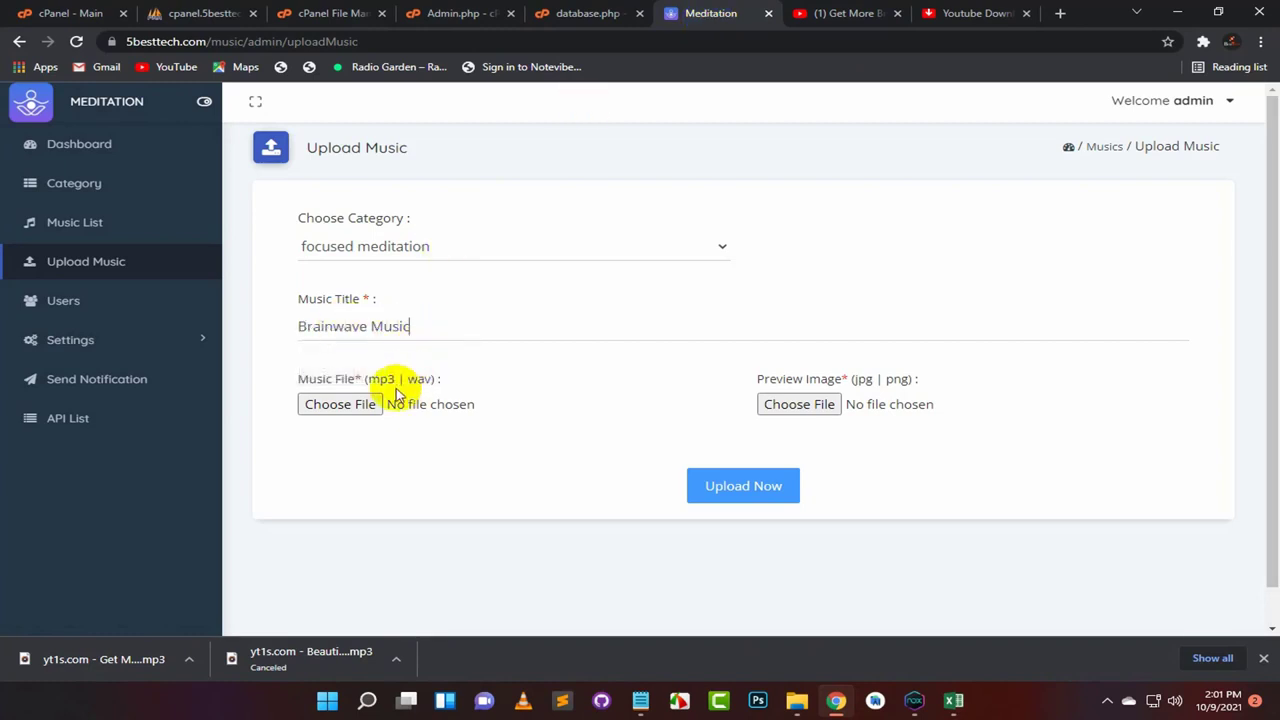
pyautogui.click(352, 410)
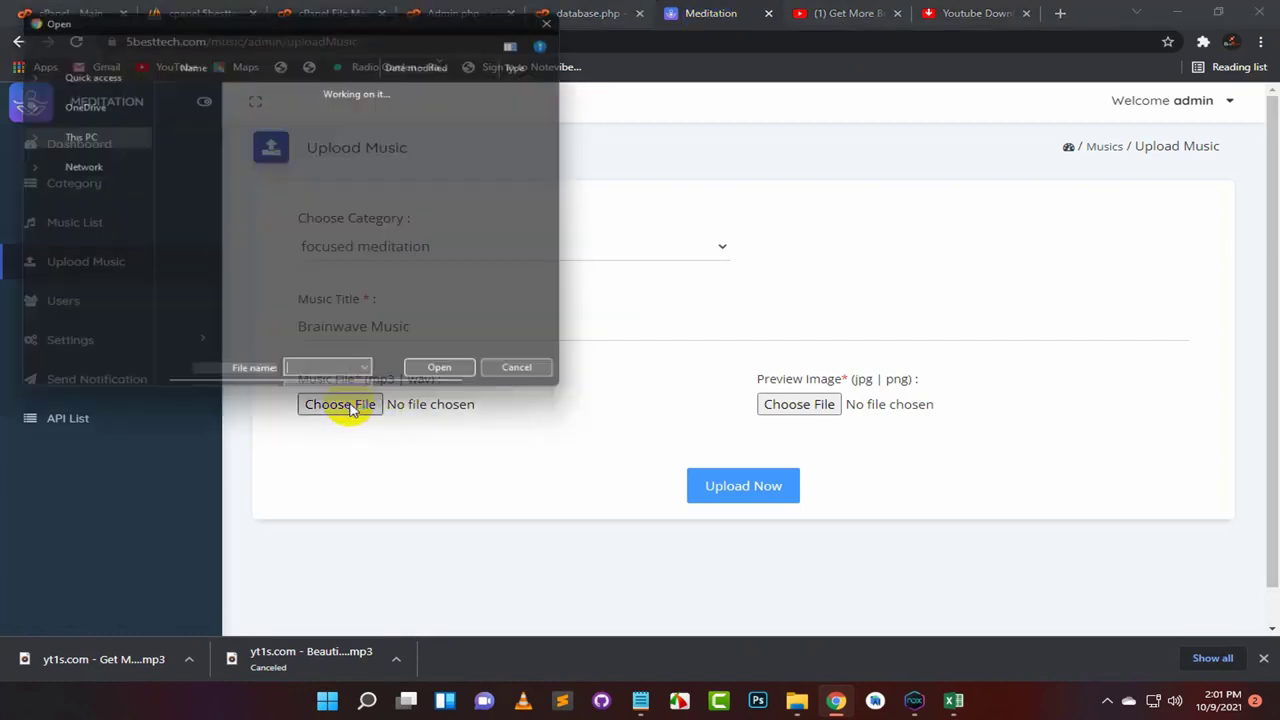
pyautogui.click(360, 206)
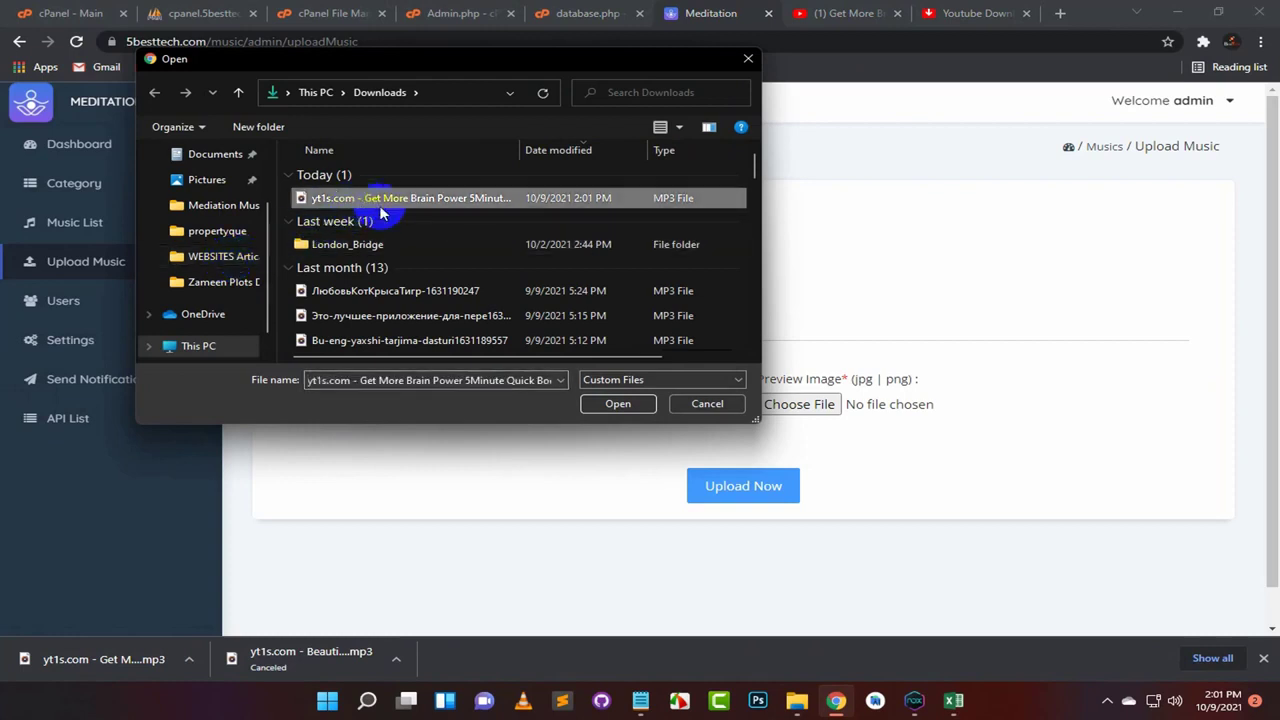
pyautogui.click(615, 403)
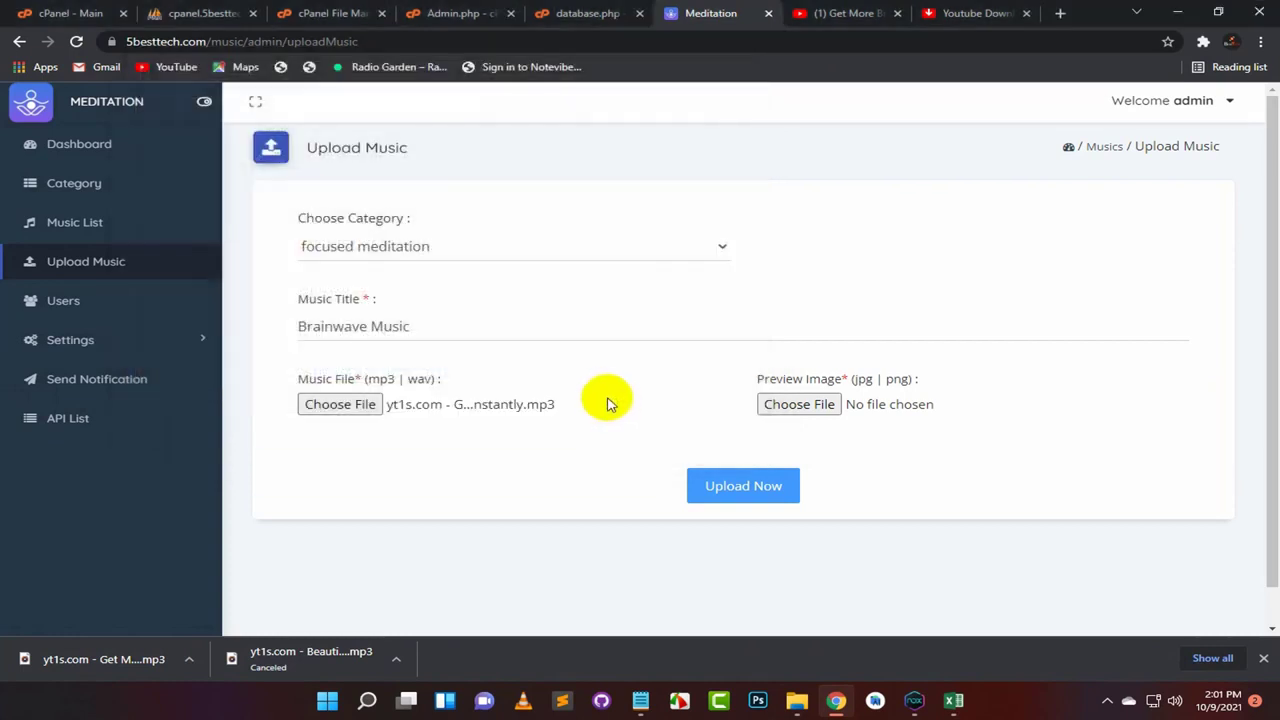
# Step: Attach download (1).jpg from Pictures as the preview image and submit the upload
pyautogui.click(797, 410)
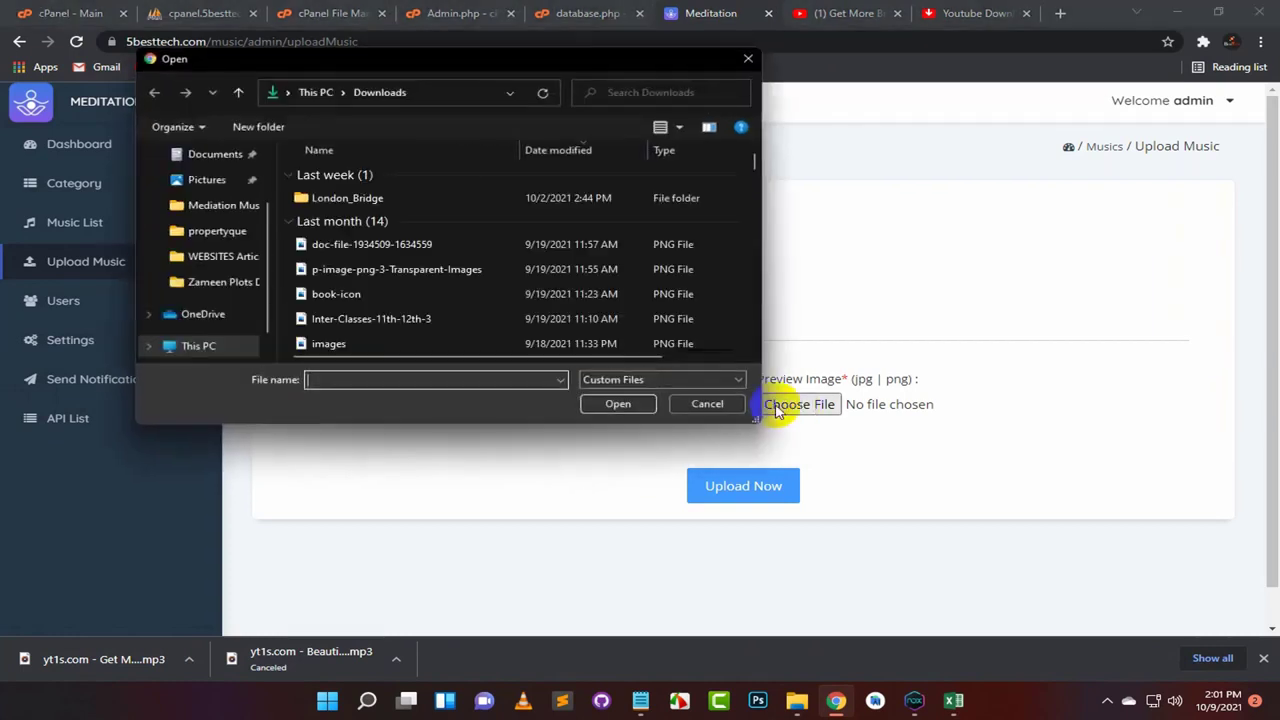
pyautogui.scroll(1, 230, 250)
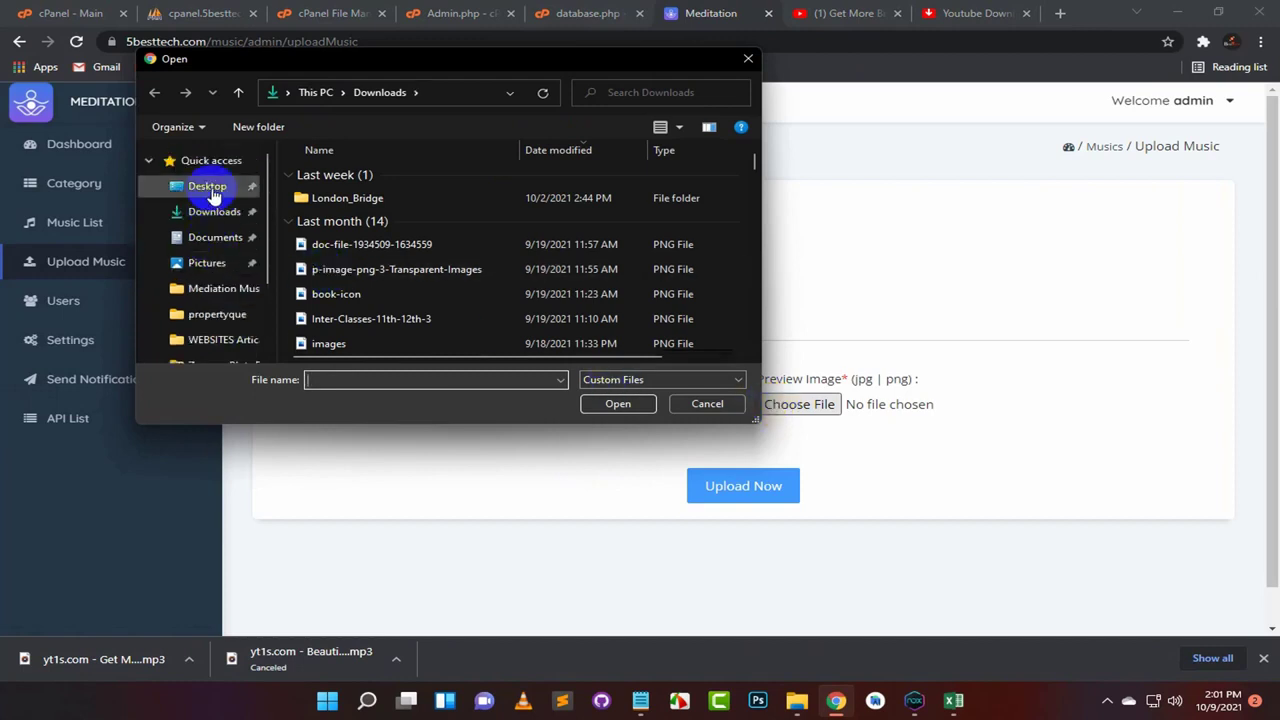
pyautogui.scroll(-1, 206, 258)
pyautogui.scroll(1, 213, 290)
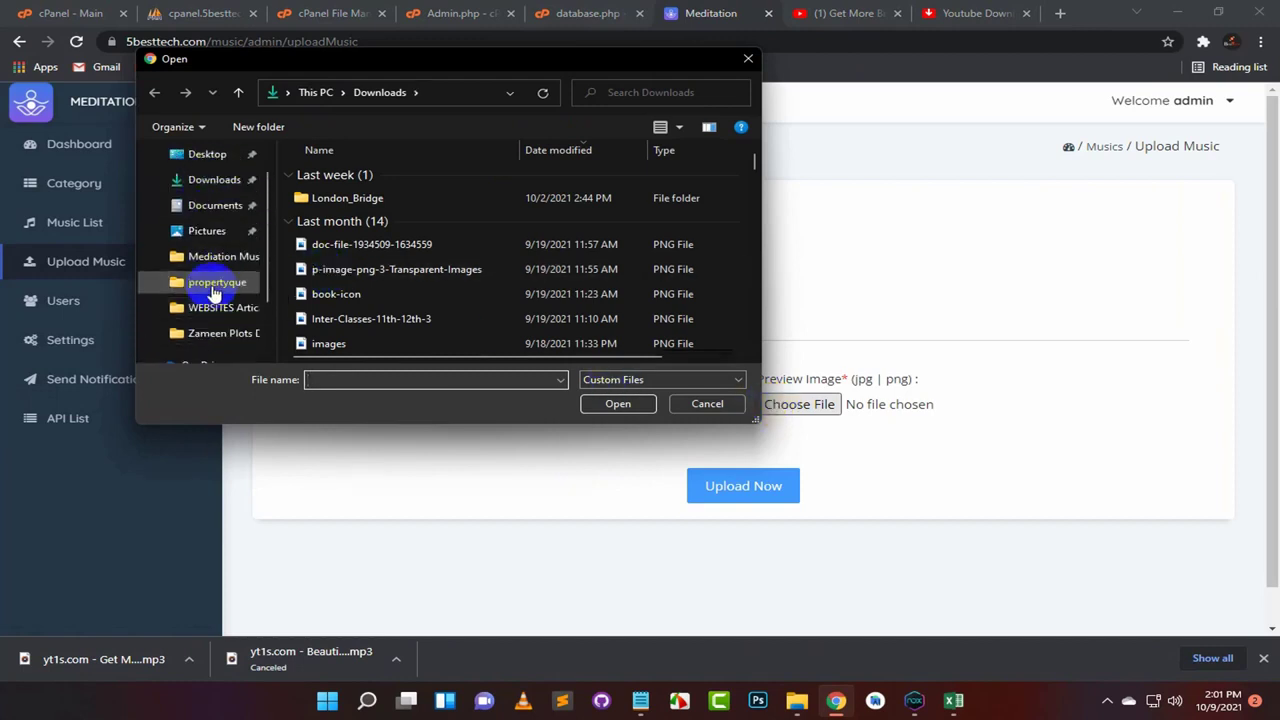
pyautogui.scroll(1, 213, 290)
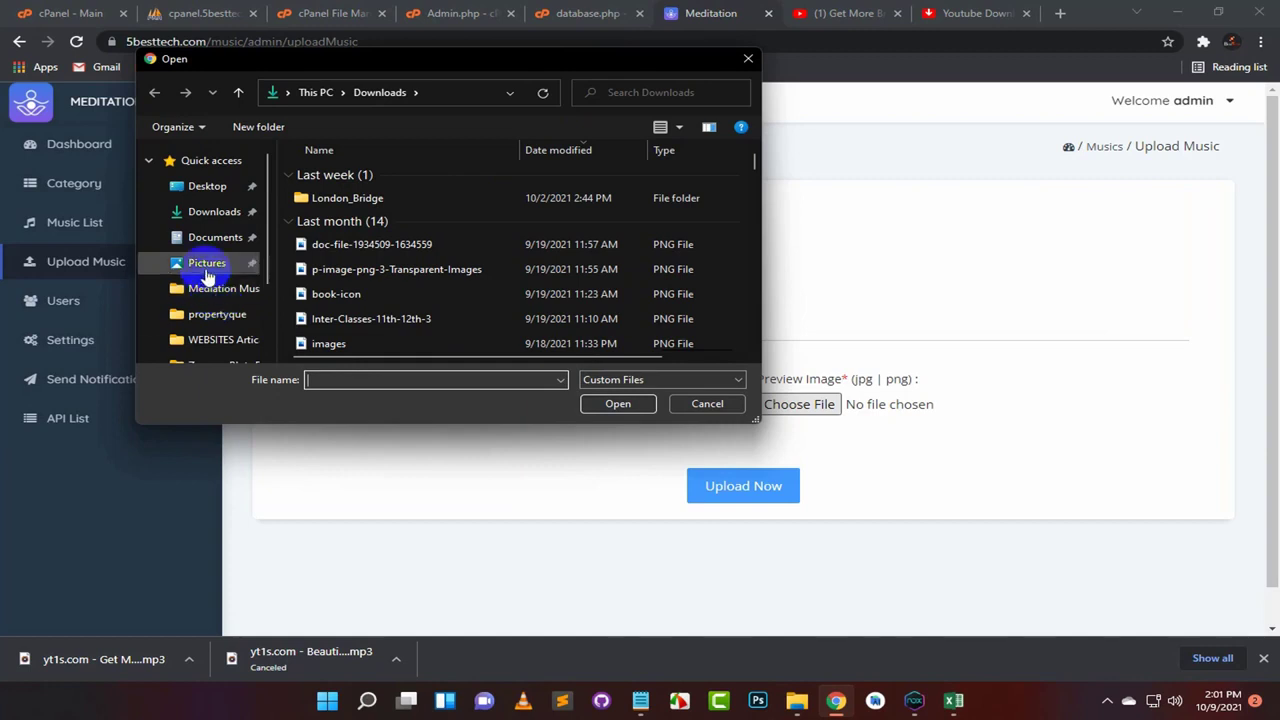
pyautogui.click(206, 161)
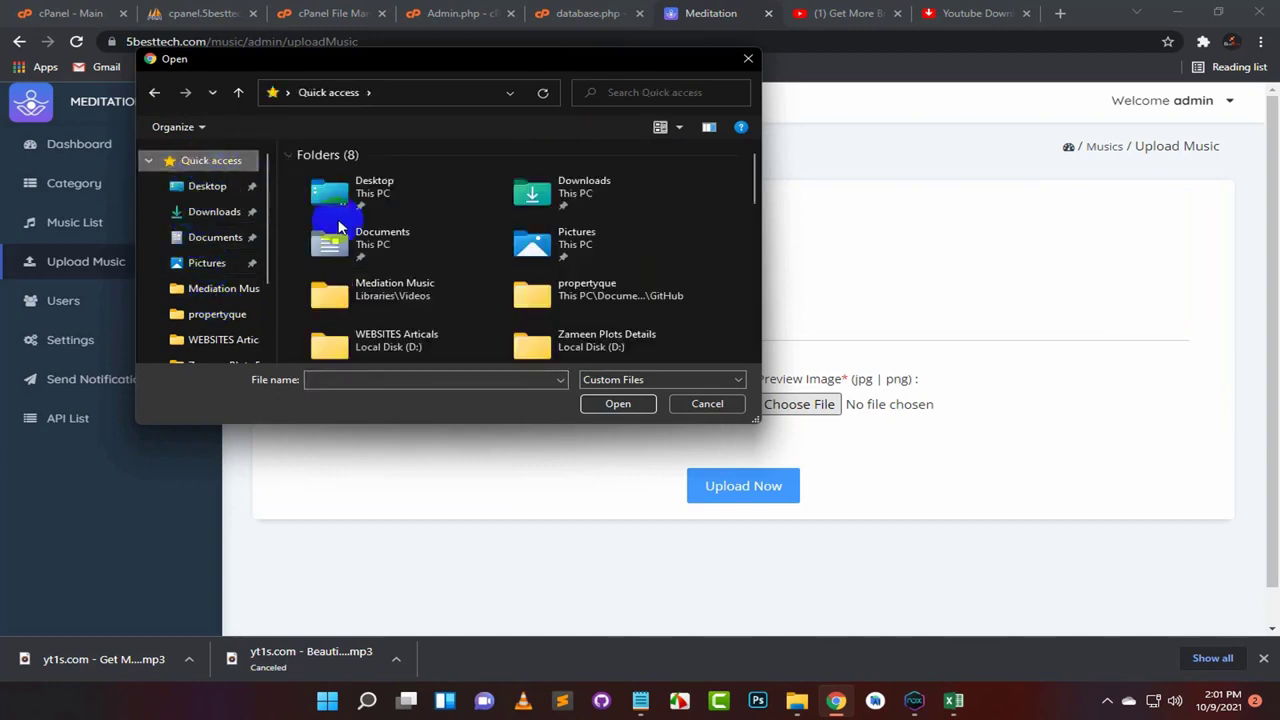
pyautogui.doubleClick(538, 248)
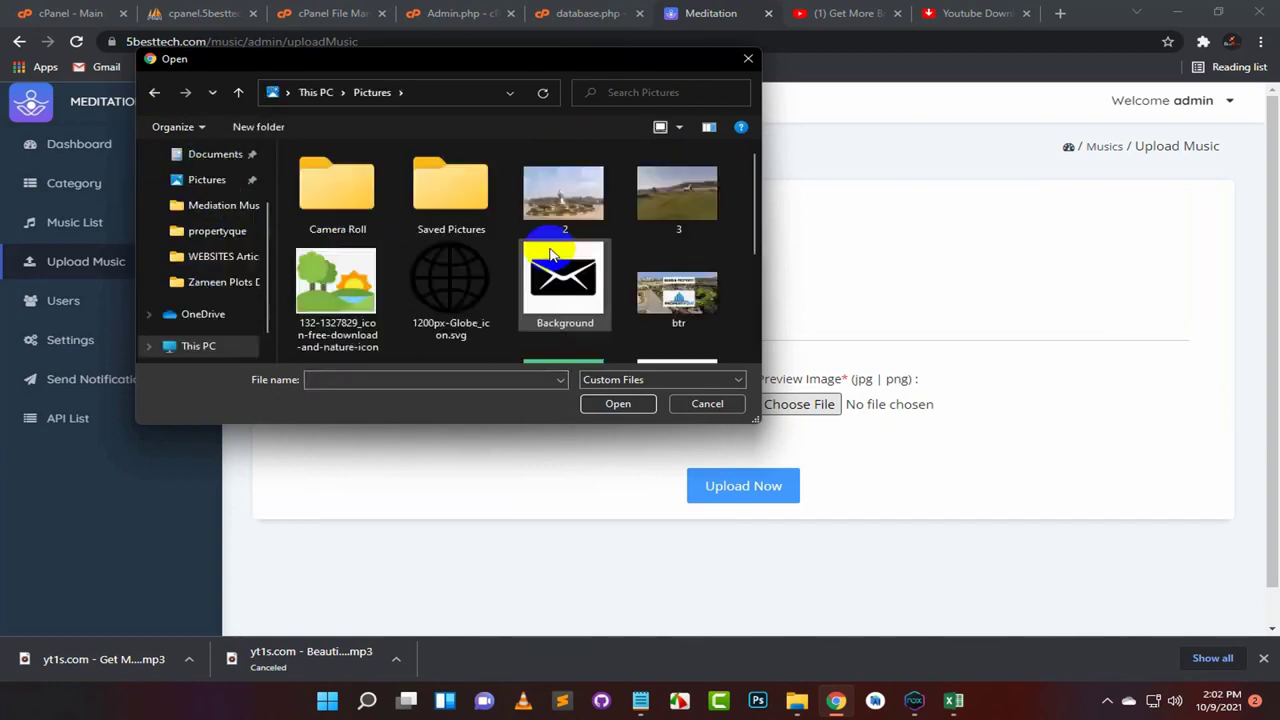
pyautogui.scroll(-3, 550, 200)
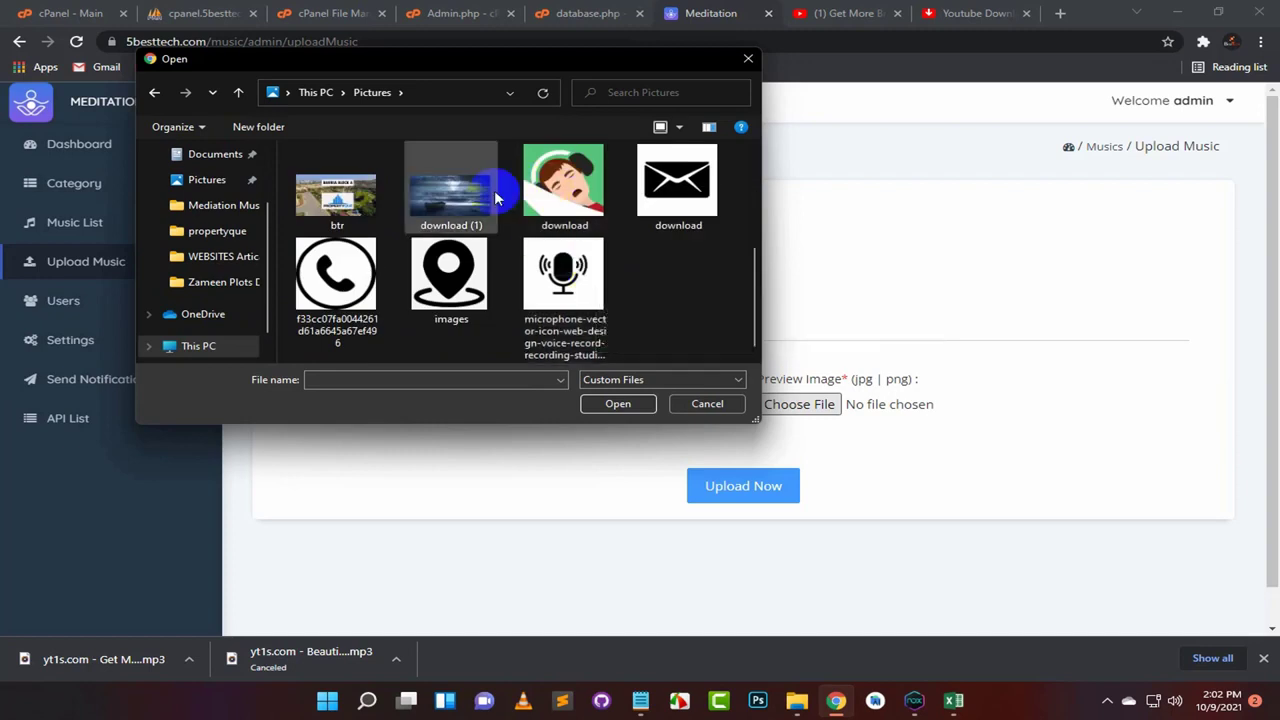
pyautogui.click(458, 203)
pyautogui.click(612, 404)
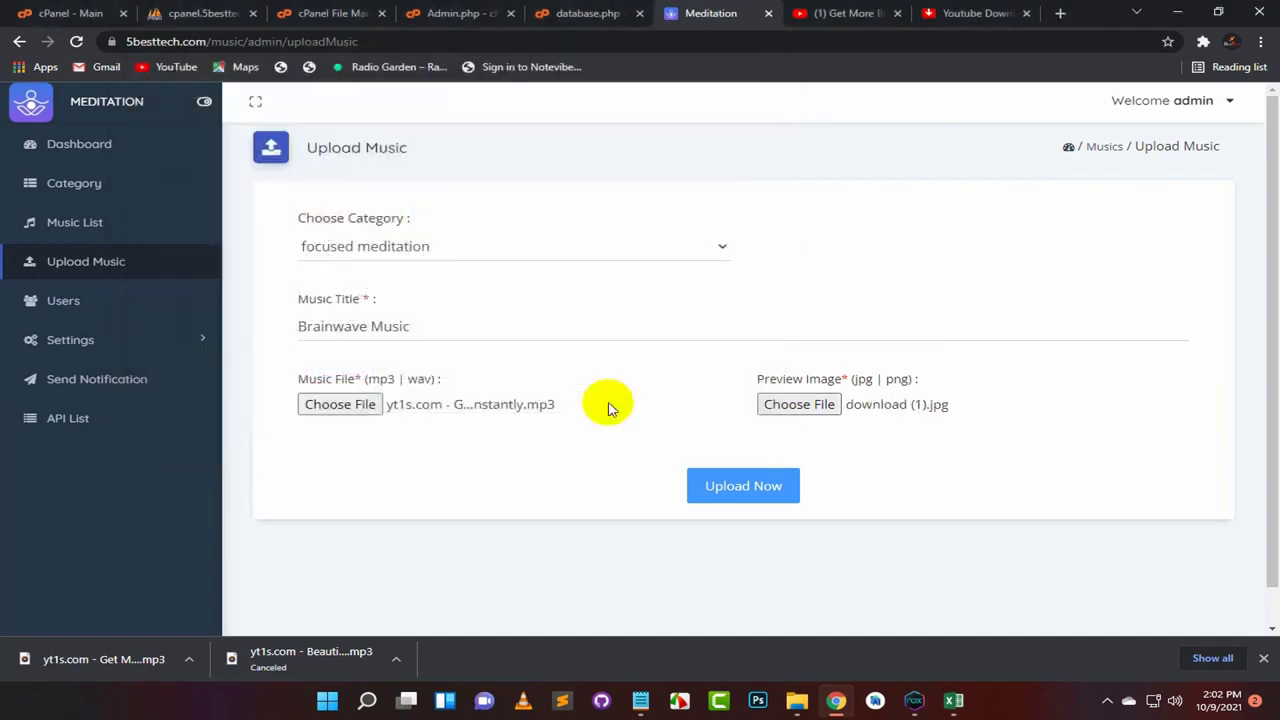
pyautogui.click(731, 488)
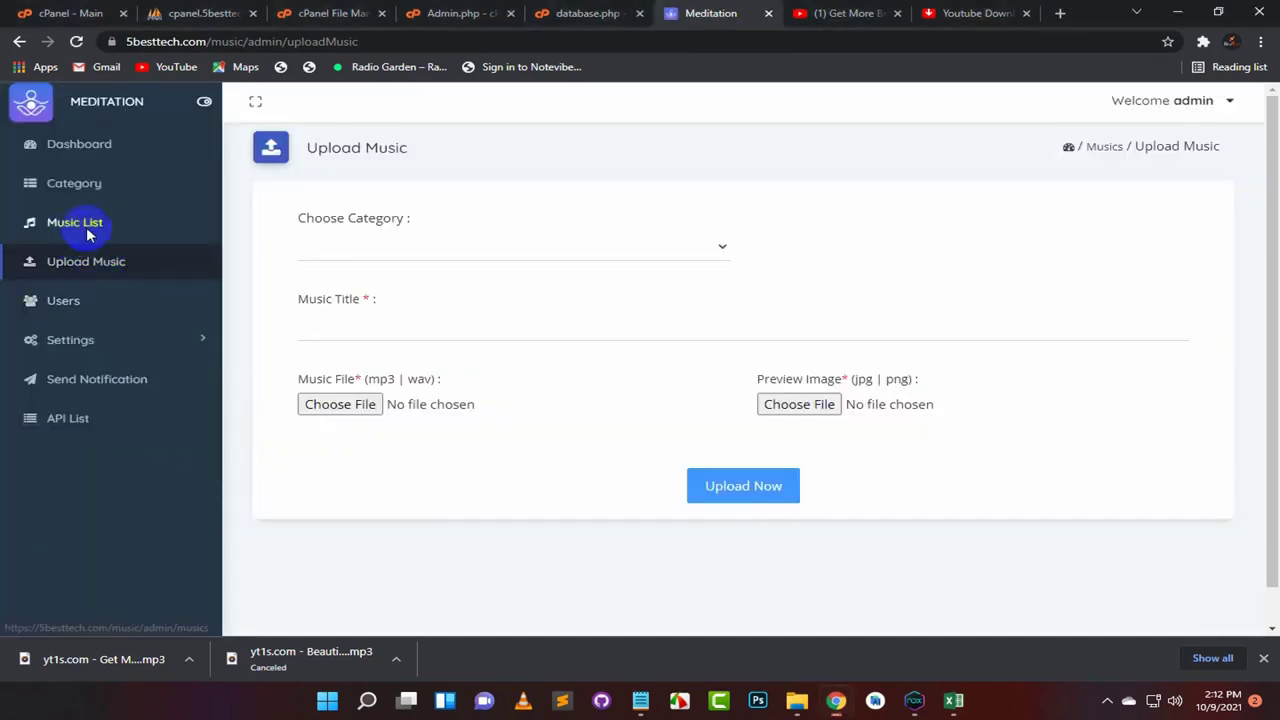
# Step: Check the Music List for the new Brainwave Music entry
pyautogui.click(86, 226)
pyautogui.scroll(-2, 590, 360)
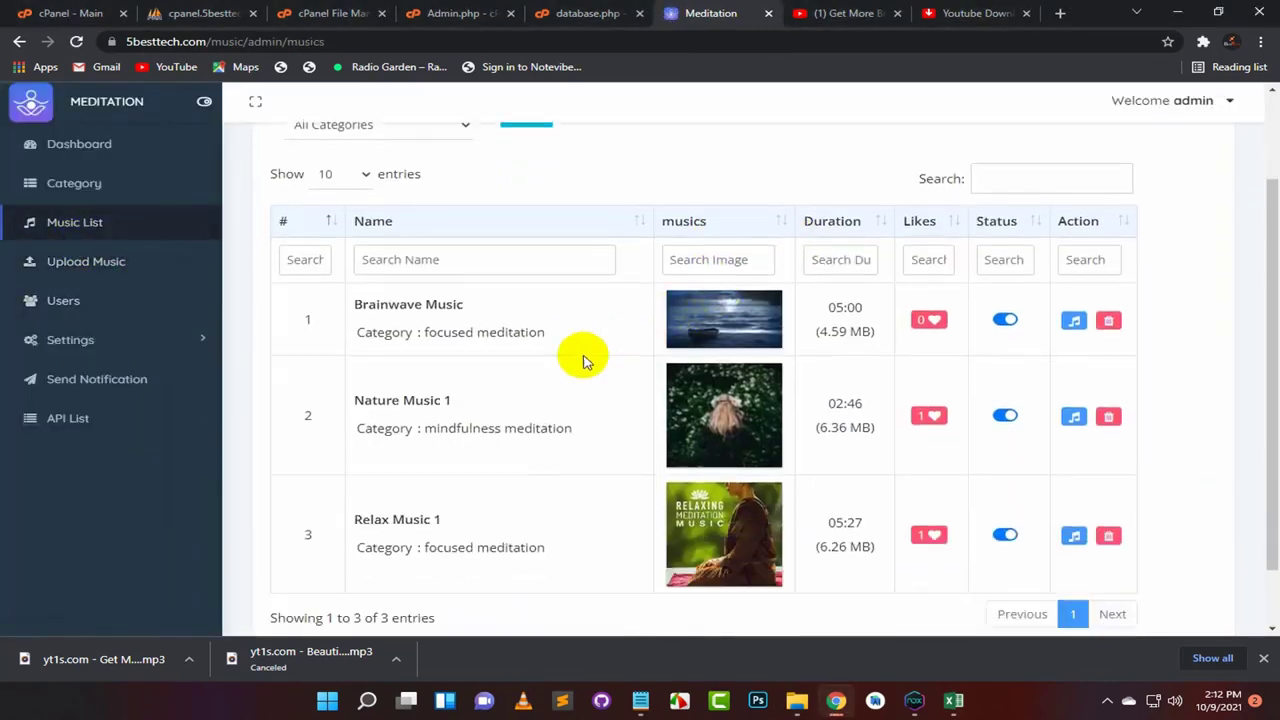
pyautogui.scroll(2, 500, 405)
pyautogui.scroll(-1, 443, 423)
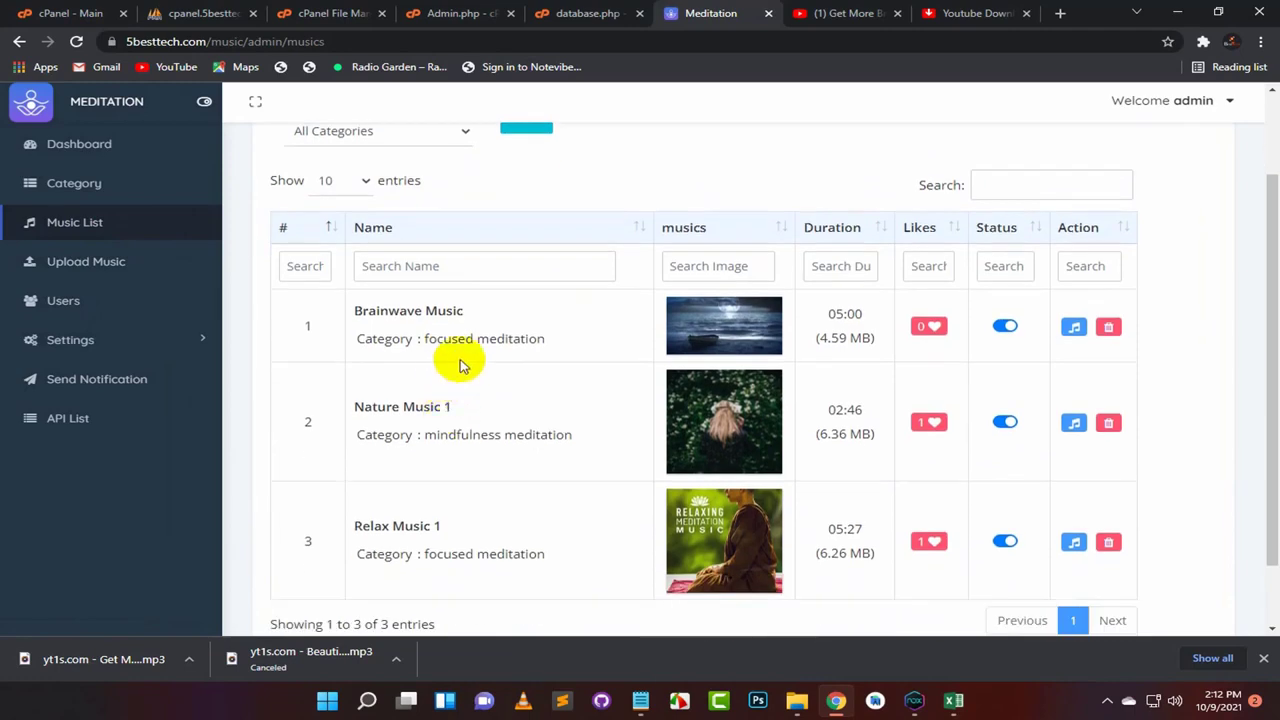
pyautogui.moveTo(353, 311); pyautogui.dragTo(471, 317)
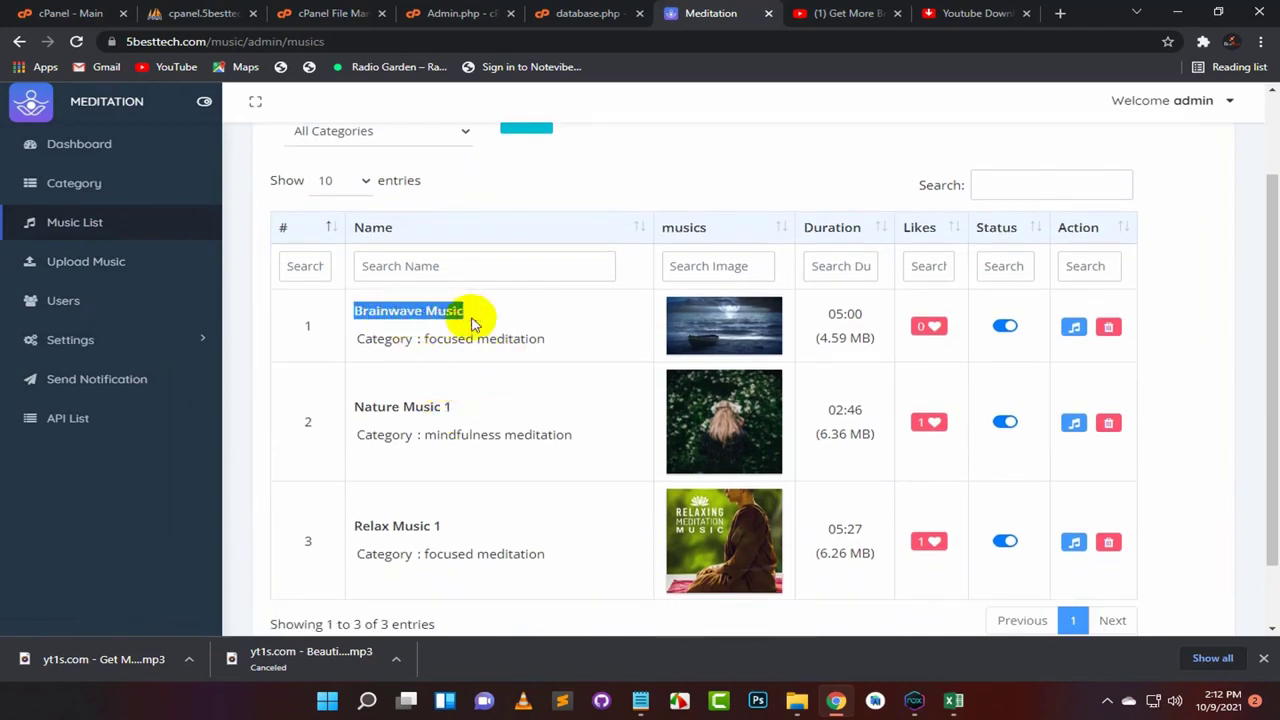
pyautogui.click(500, 323)
# Step: Bring up the Meditation app in NoxPlayer and browse its home feed
pyautogui.click(912, 702)
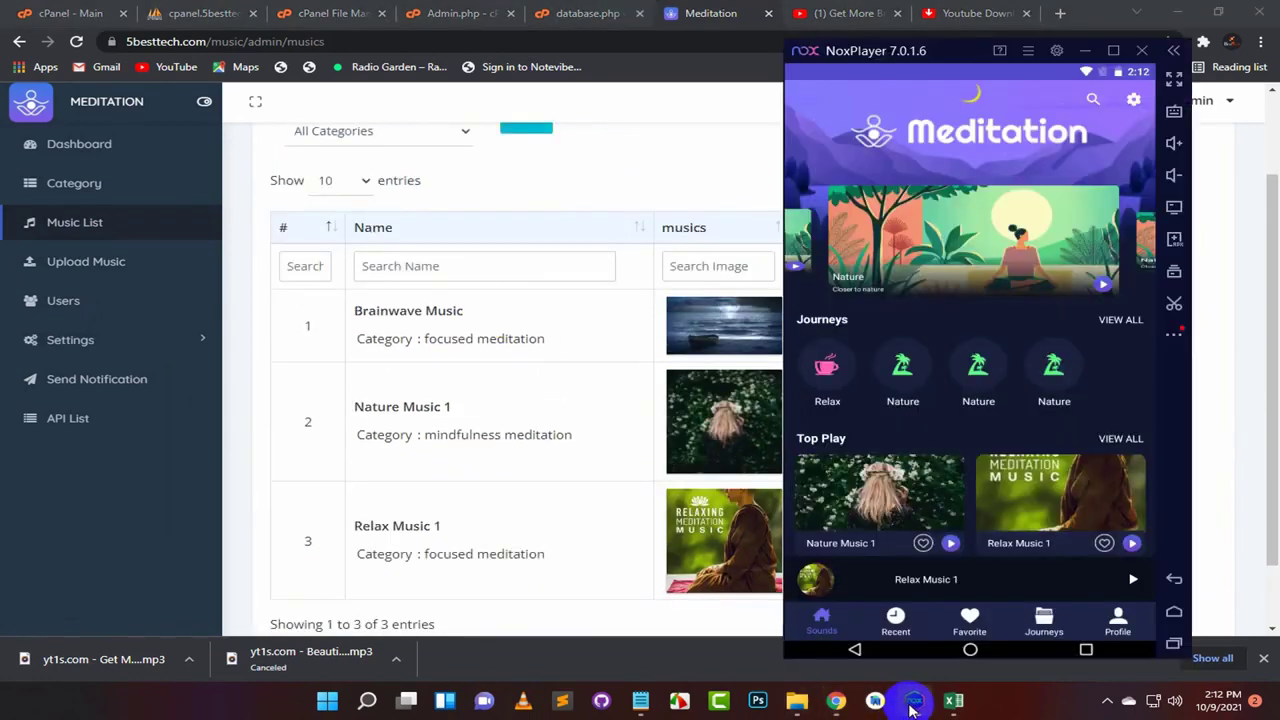
pyautogui.moveTo(986, 447); pyautogui.dragTo(975, 428)
pyautogui.scroll(-3, 975, 428)
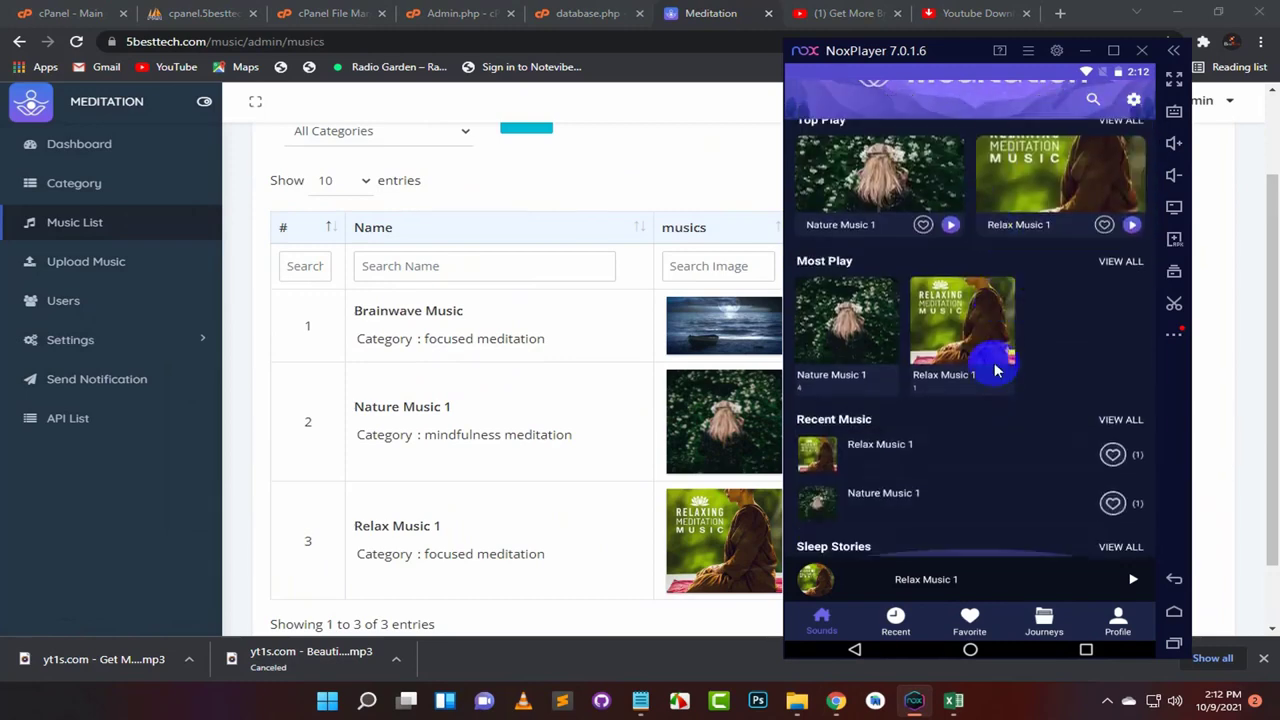
pyautogui.scroll(3, 986, 400)
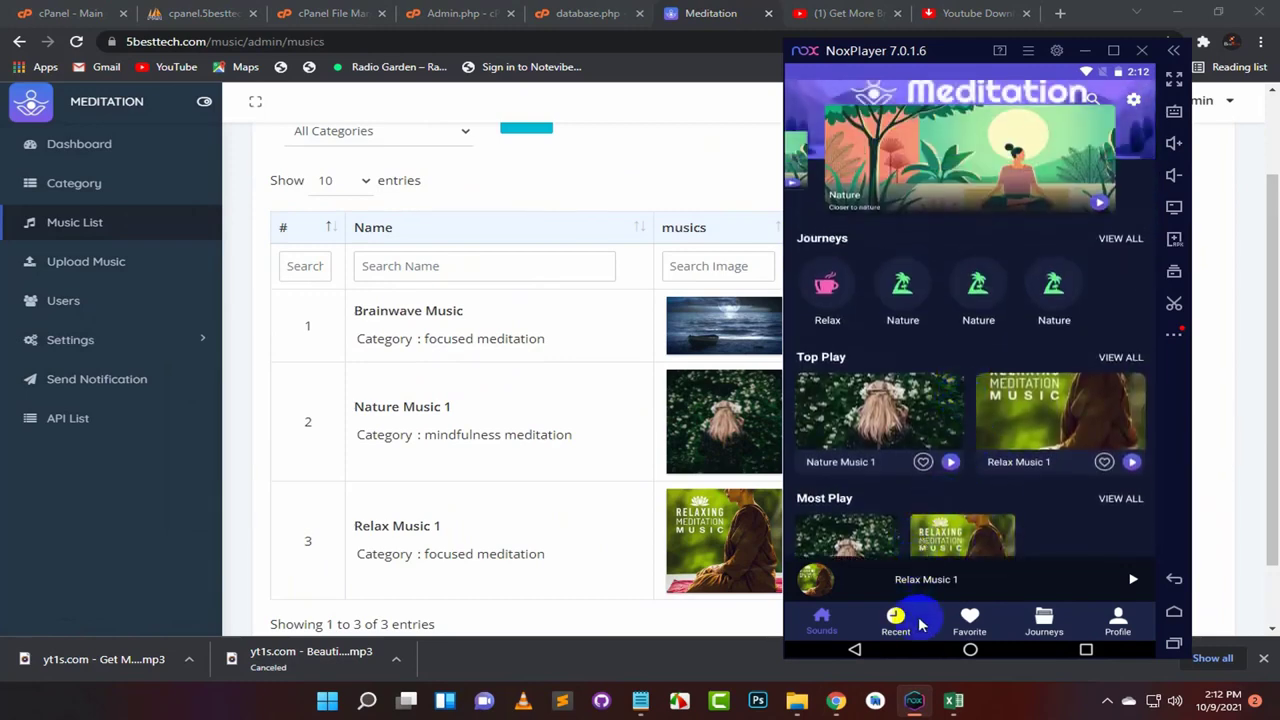
pyautogui.scroll(-2, 1066, 391)
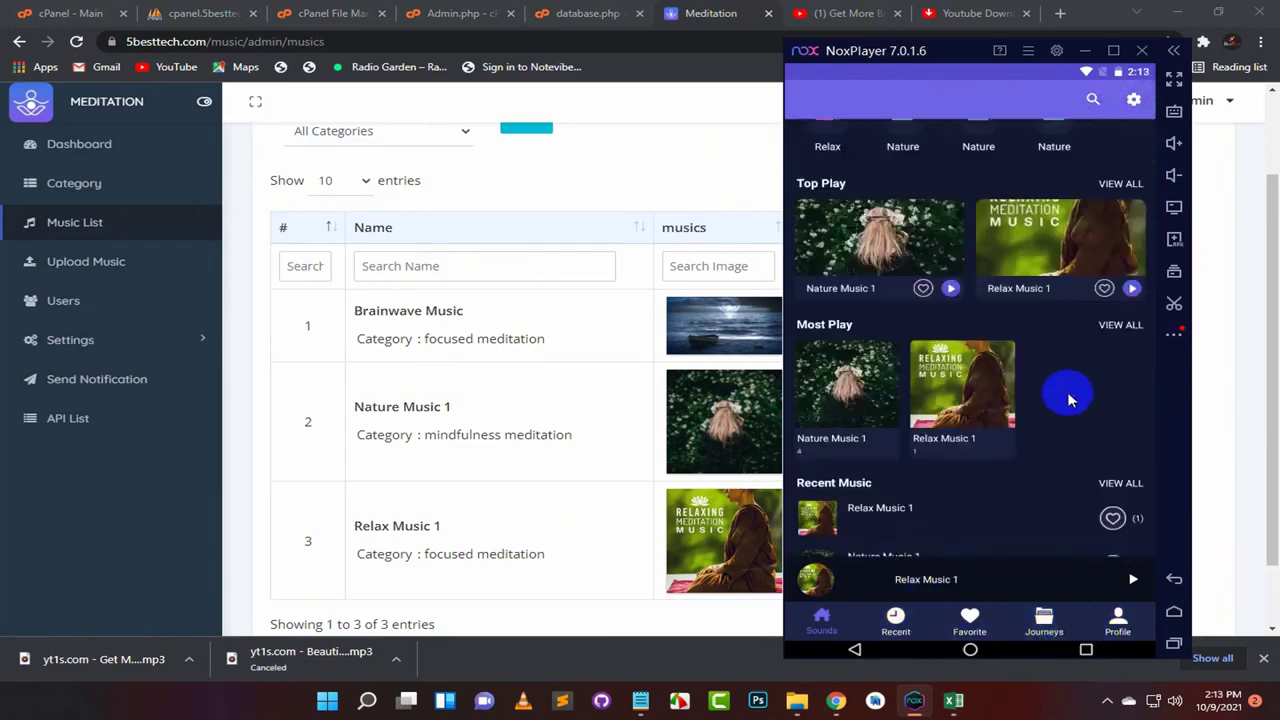
pyautogui.scroll(3, 1110, 350)
# Step: Play Brainwave Music from the focused meditation journey
pyautogui.click(1120, 320)
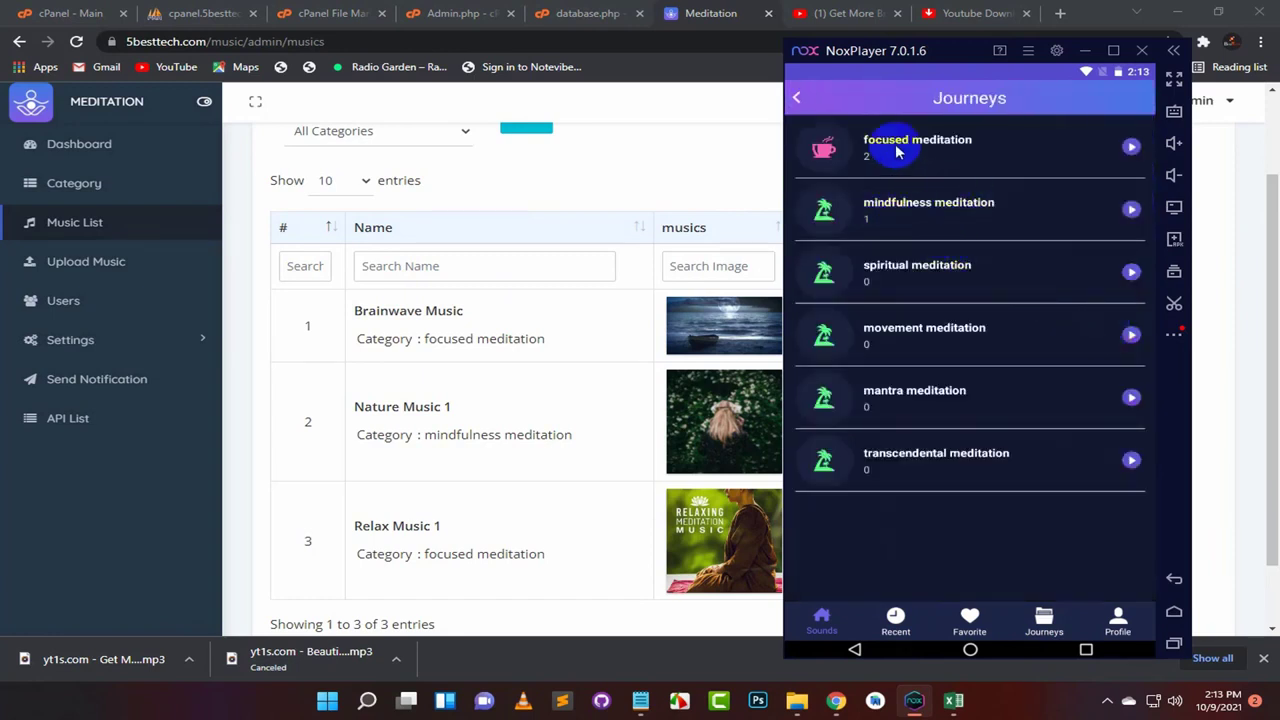
pyautogui.click(905, 222)
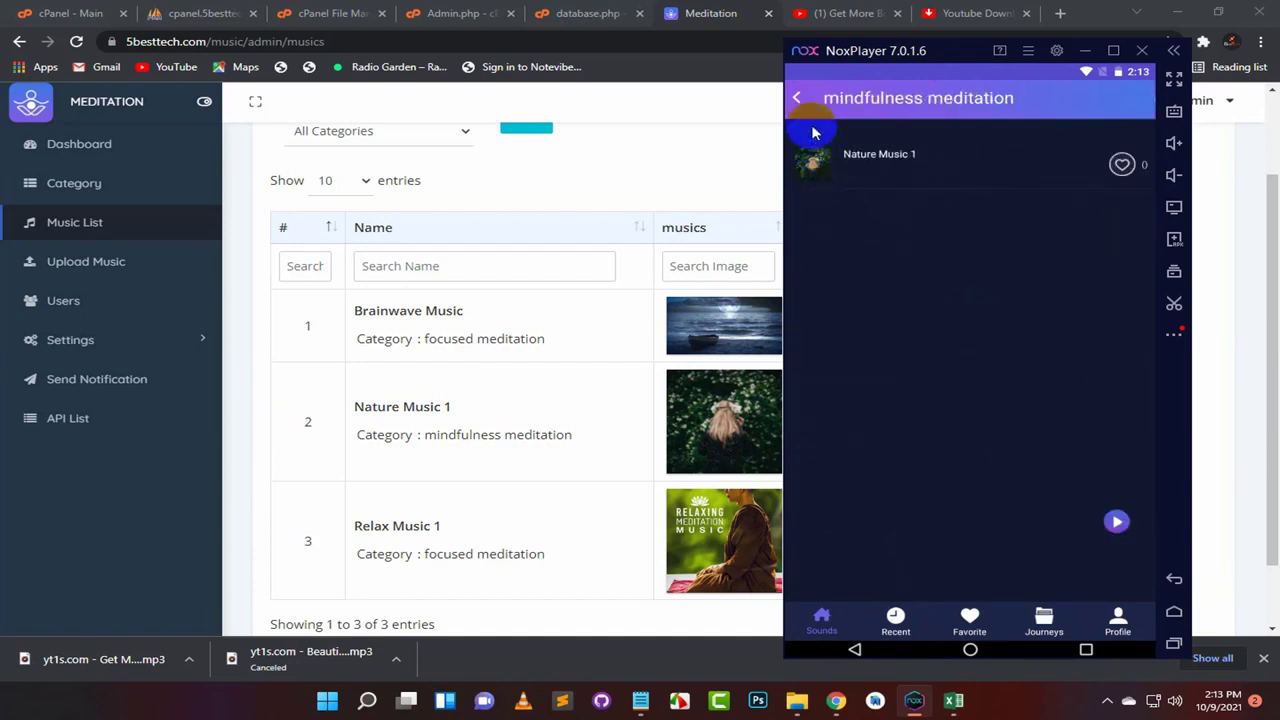
pyautogui.click(796, 97)
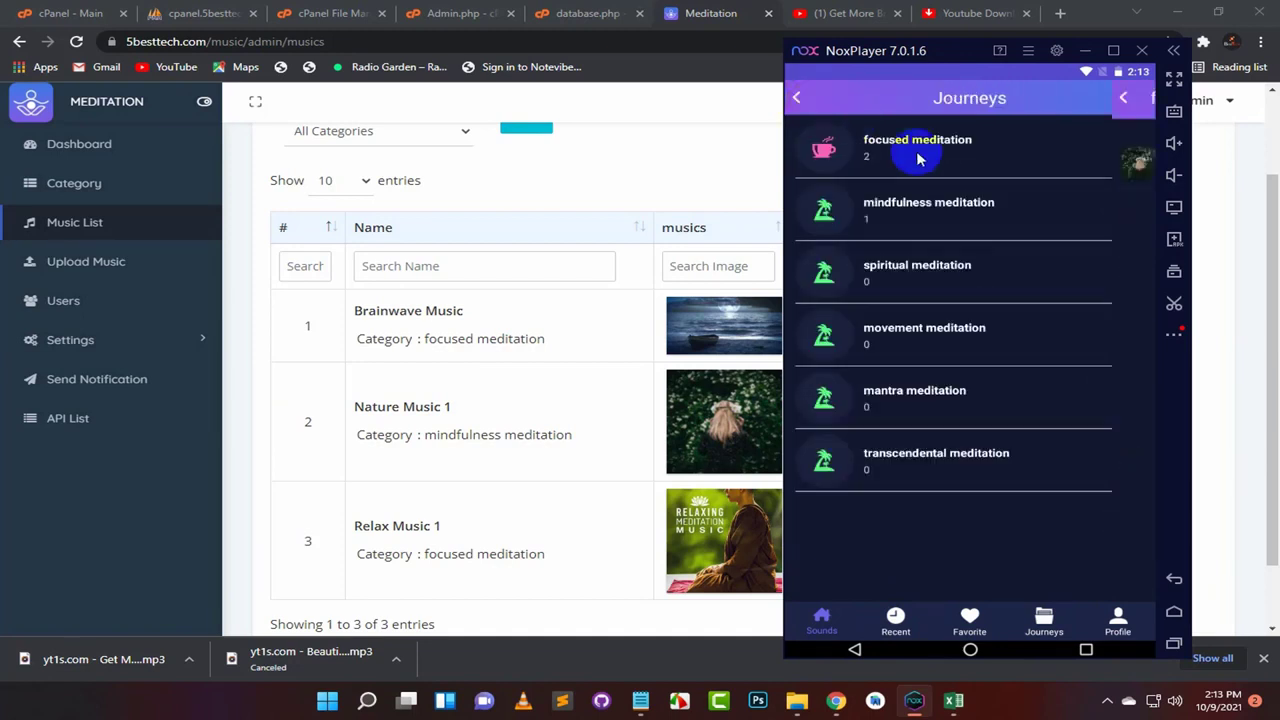
pyautogui.click(905, 150)
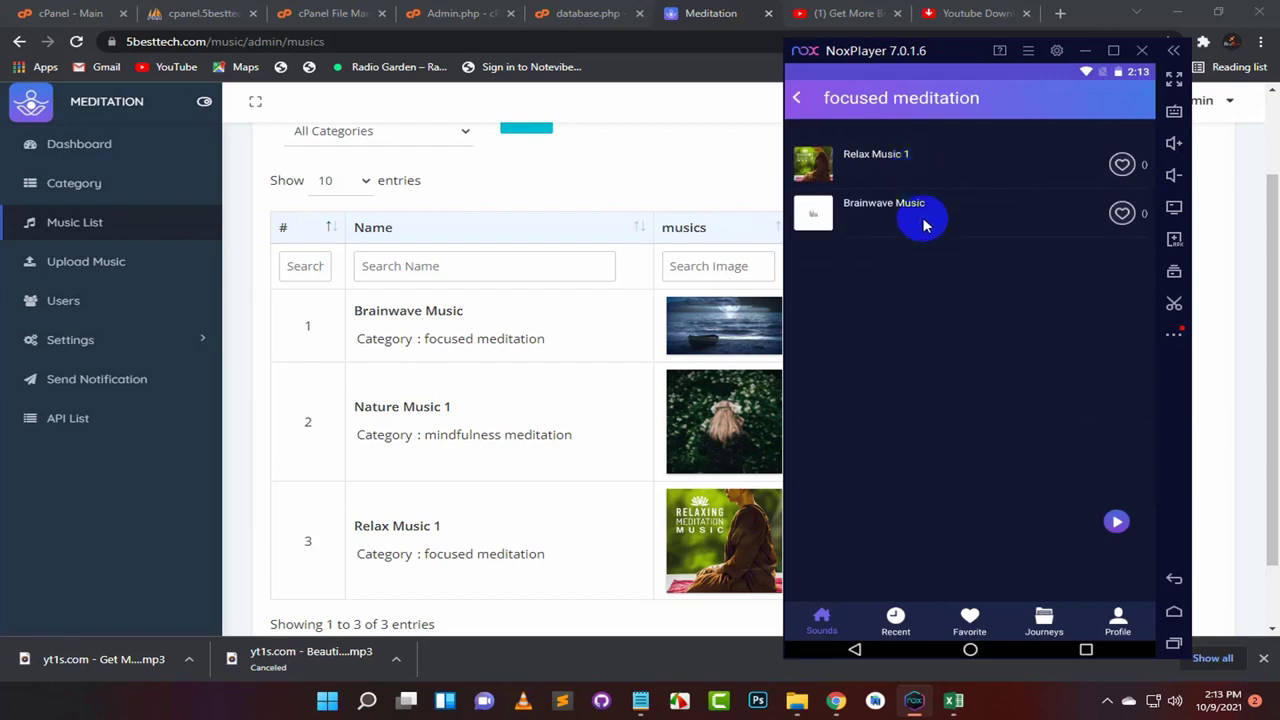
pyautogui.click(796, 100)
pyautogui.click(886, 203)
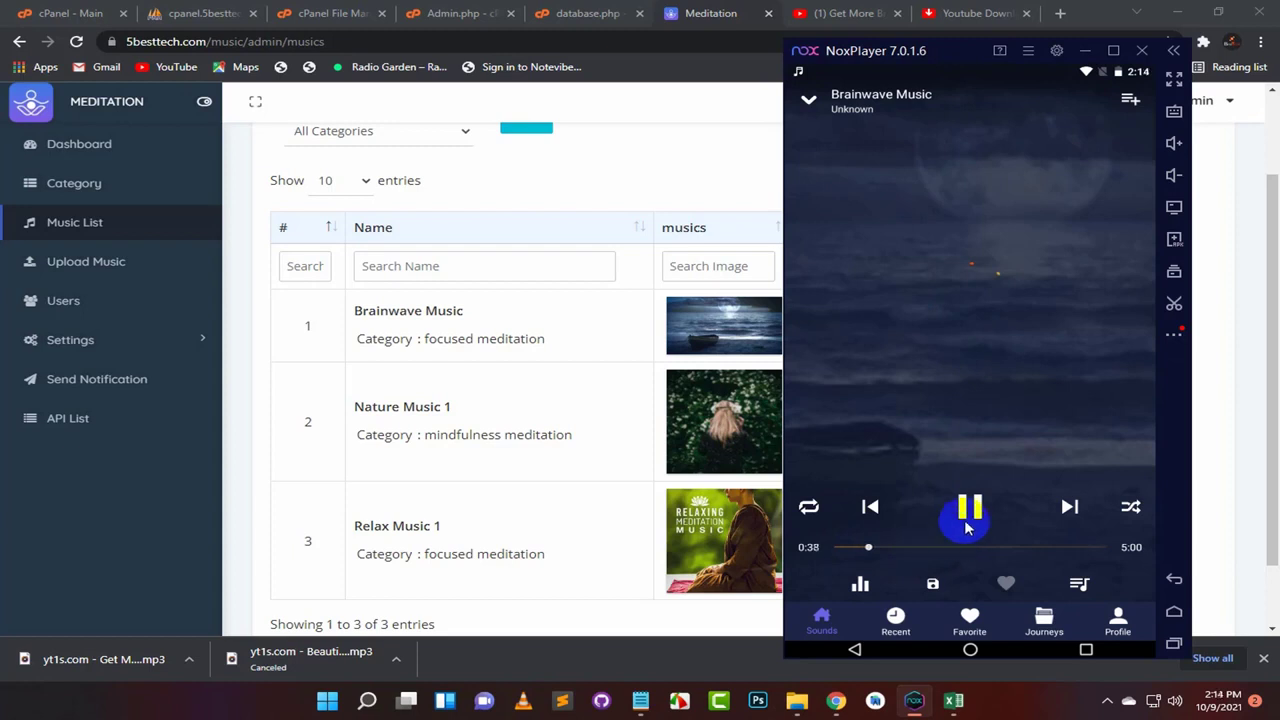
# Step: Shrink the player and confirm Brainwave Music tops Recent Music
pyautogui.click(810, 102)
pyautogui.click(797, 100)
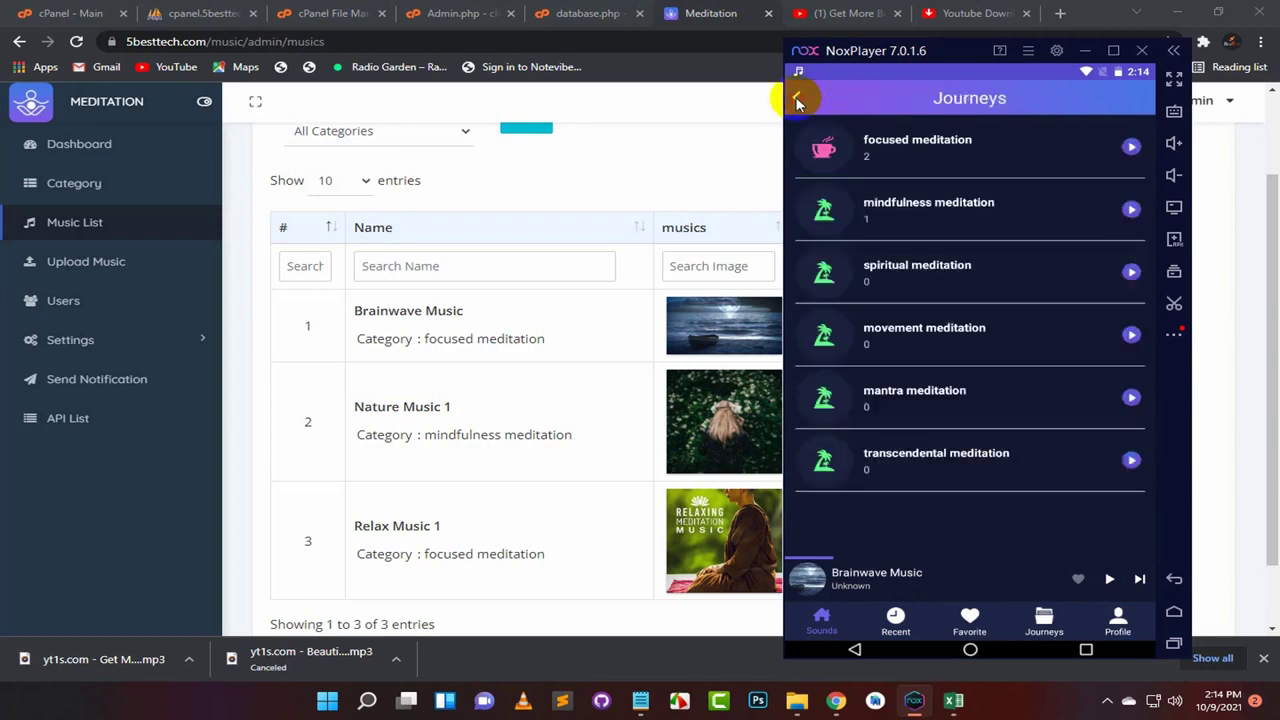
pyautogui.click(896, 620)
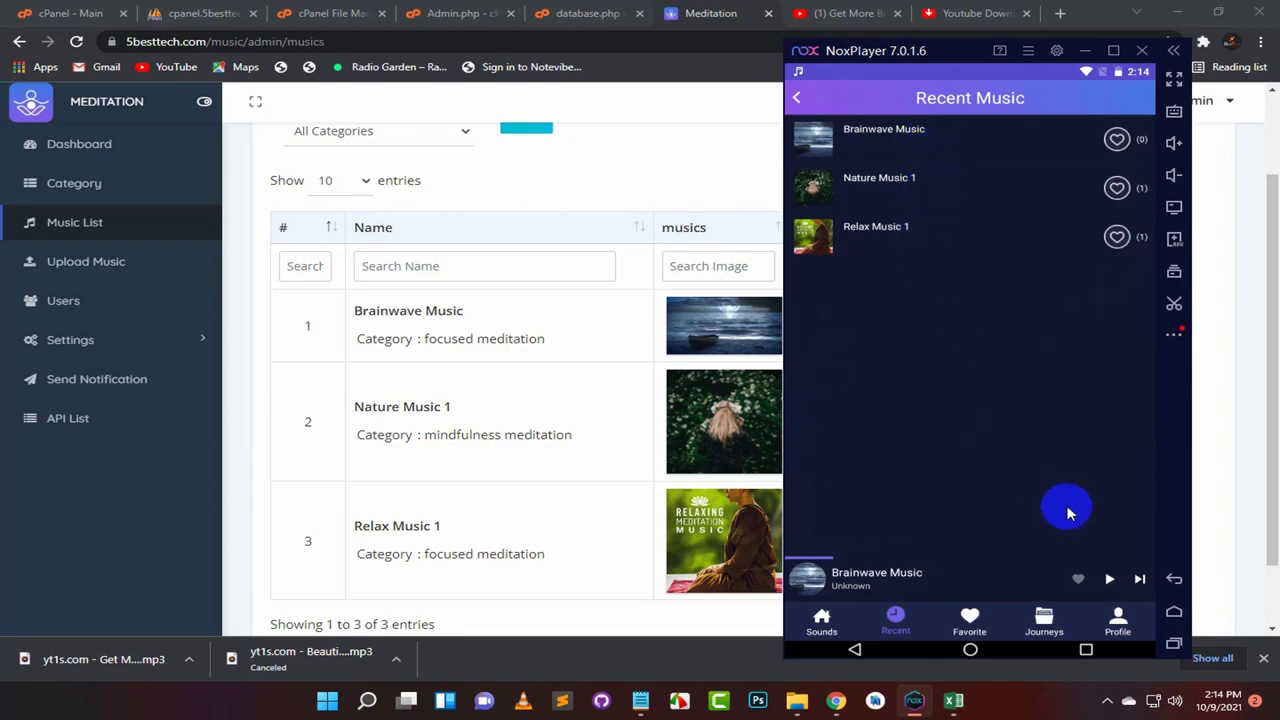
pyautogui.click(1107, 701)
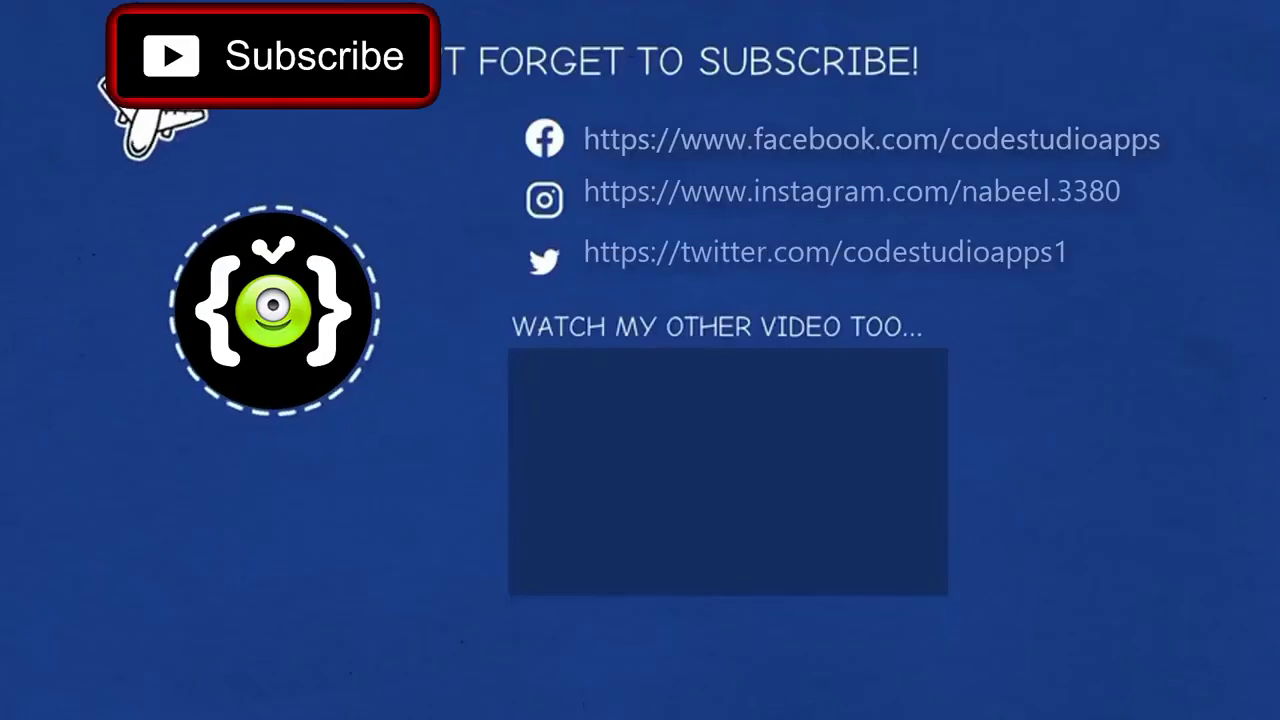